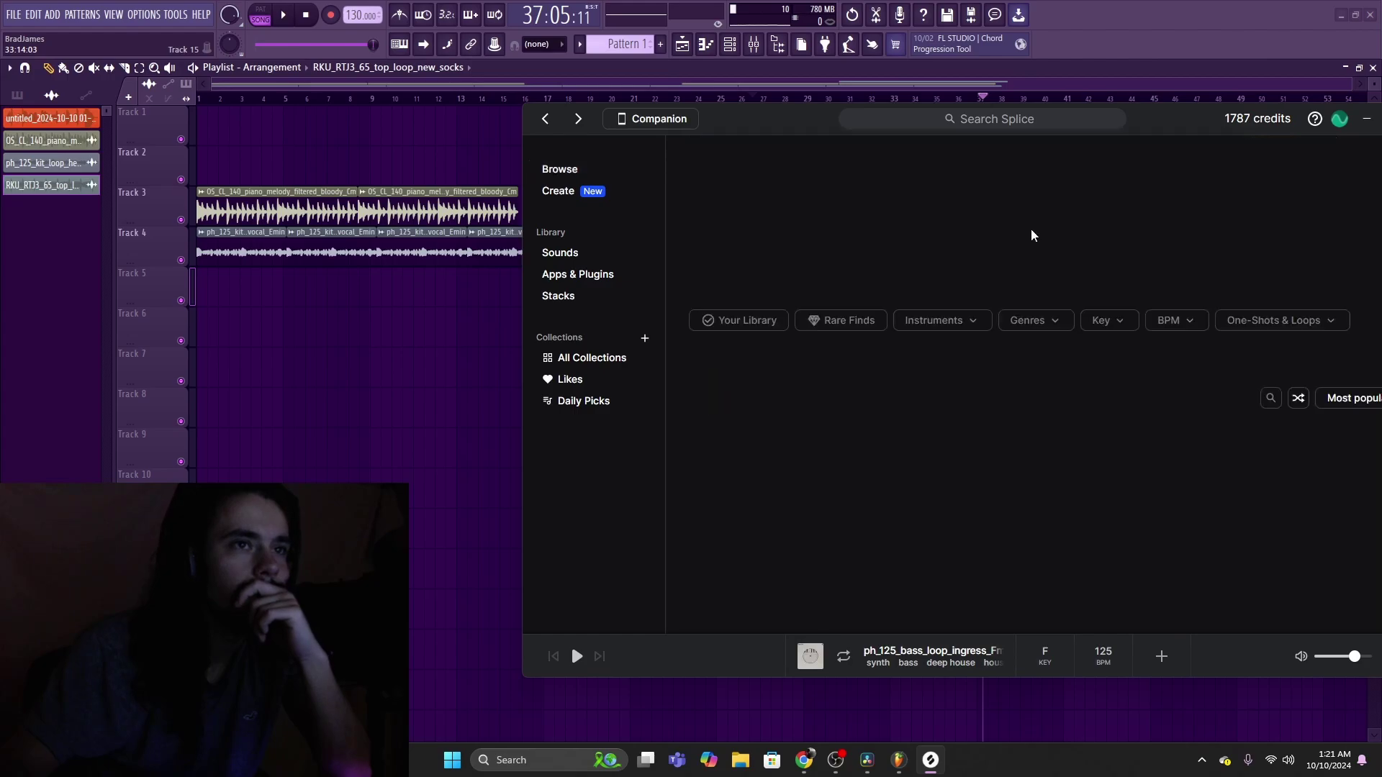
Step: Audition the BLOOD MOON RAGE pack's samples from the open-hat and crash one-shots through the 136 BPM softy lead loop
{"action": "scroll", "coordinate": [825, 461], "scroll_direction": "down", "scroll_amount": 4}
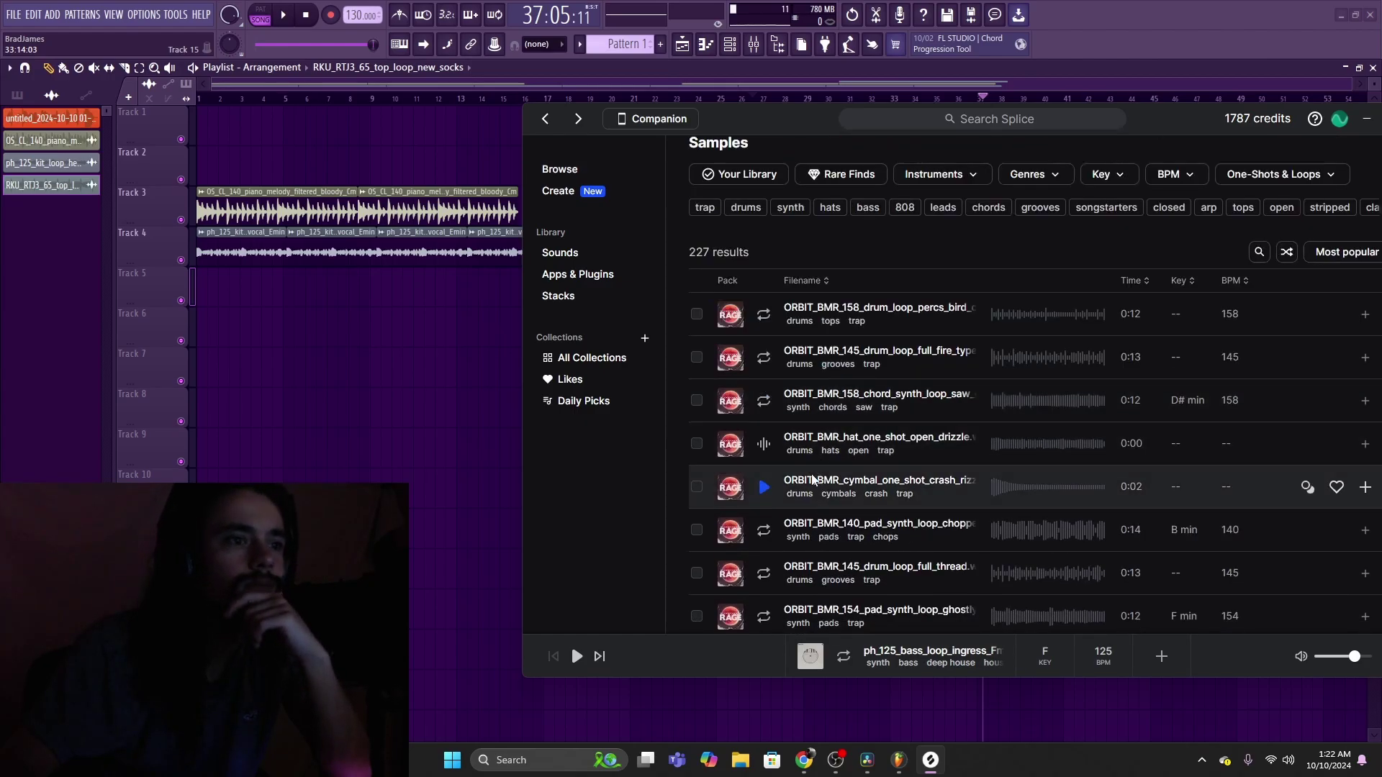
{"action": "left_click", "coordinate": [762, 443]}
{"action": "left_click", "coordinate": [766, 488]}
{"action": "scroll", "coordinate": [771, 497], "scroll_direction": "down", "scroll_amount": 2}
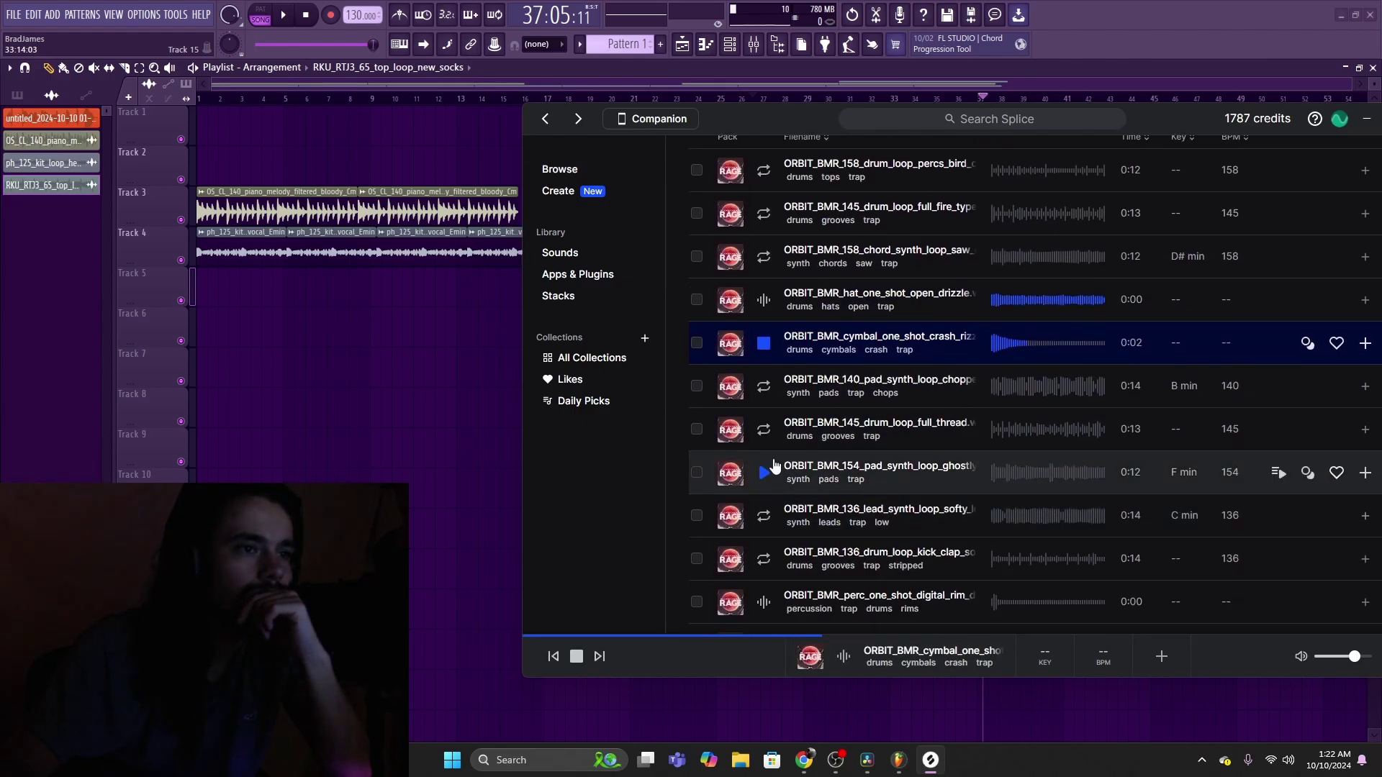
{"action": "left_click", "coordinate": [764, 386]}
{"action": "left_click", "coordinate": [763, 430]}
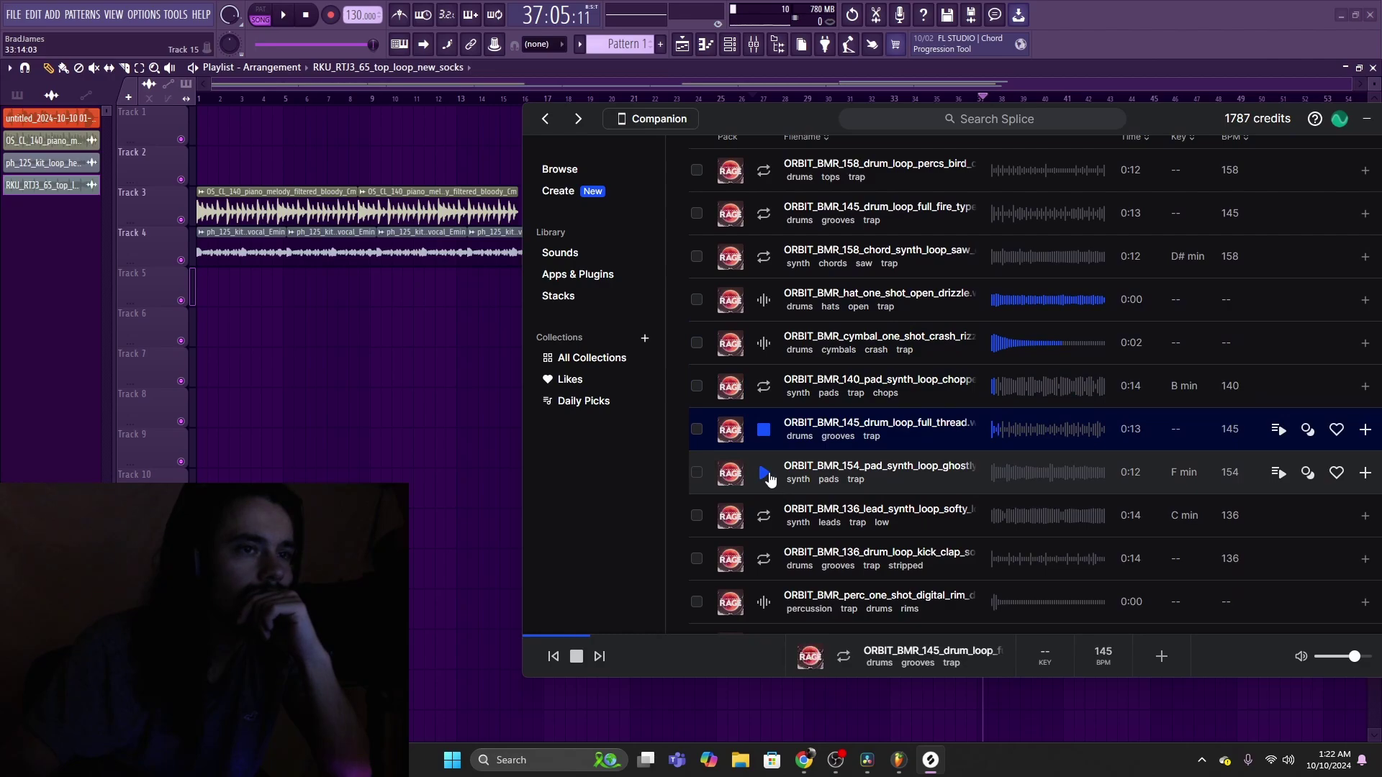
{"action": "left_click", "coordinate": [765, 477]}
{"action": "left_click", "coordinate": [765, 525]}
{"action": "scroll", "coordinate": [764, 497], "scroll_direction": "down", "scroll_amount": 2}
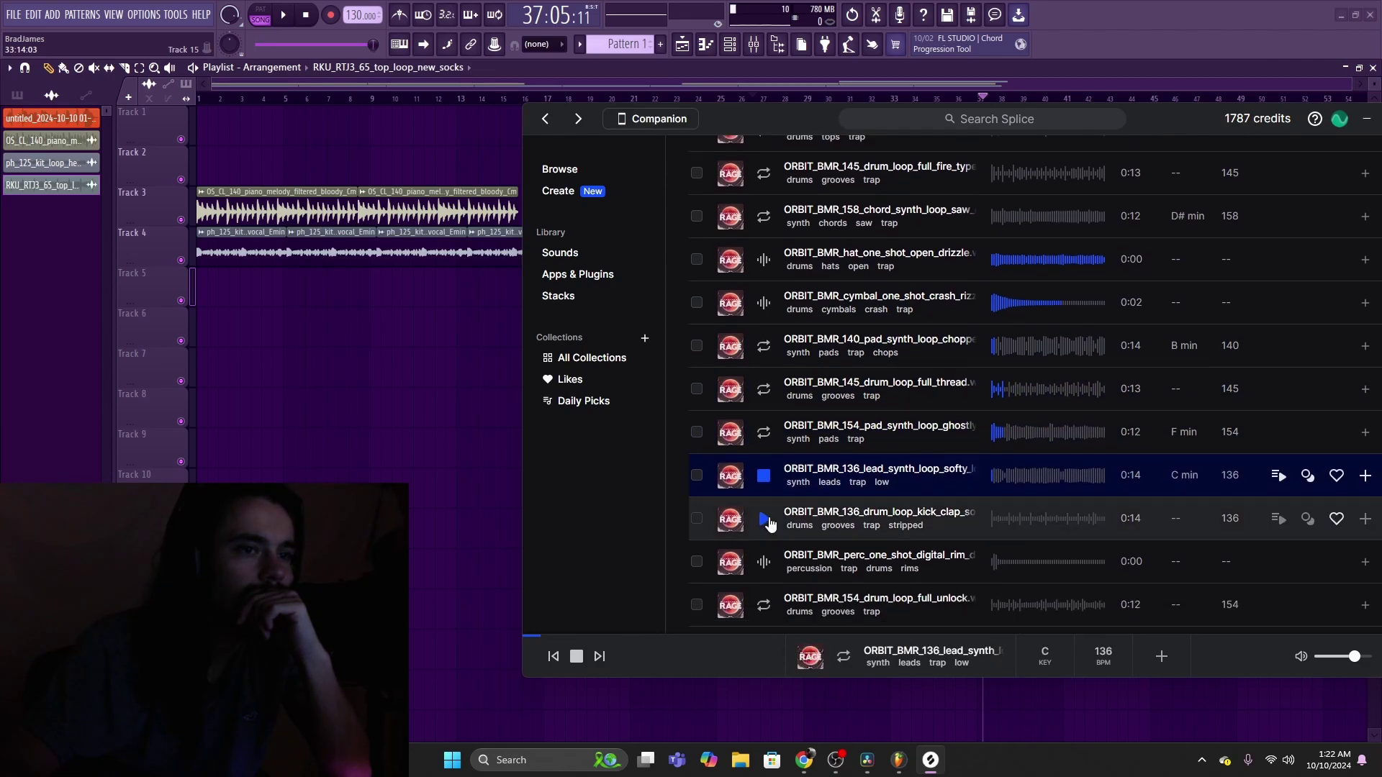
Step: Preview the pack's digital rim, unlock drum loop, caution clap, unlock and dimension kicks, and closed saloon hat
{"action": "left_click", "coordinate": [764, 461]}
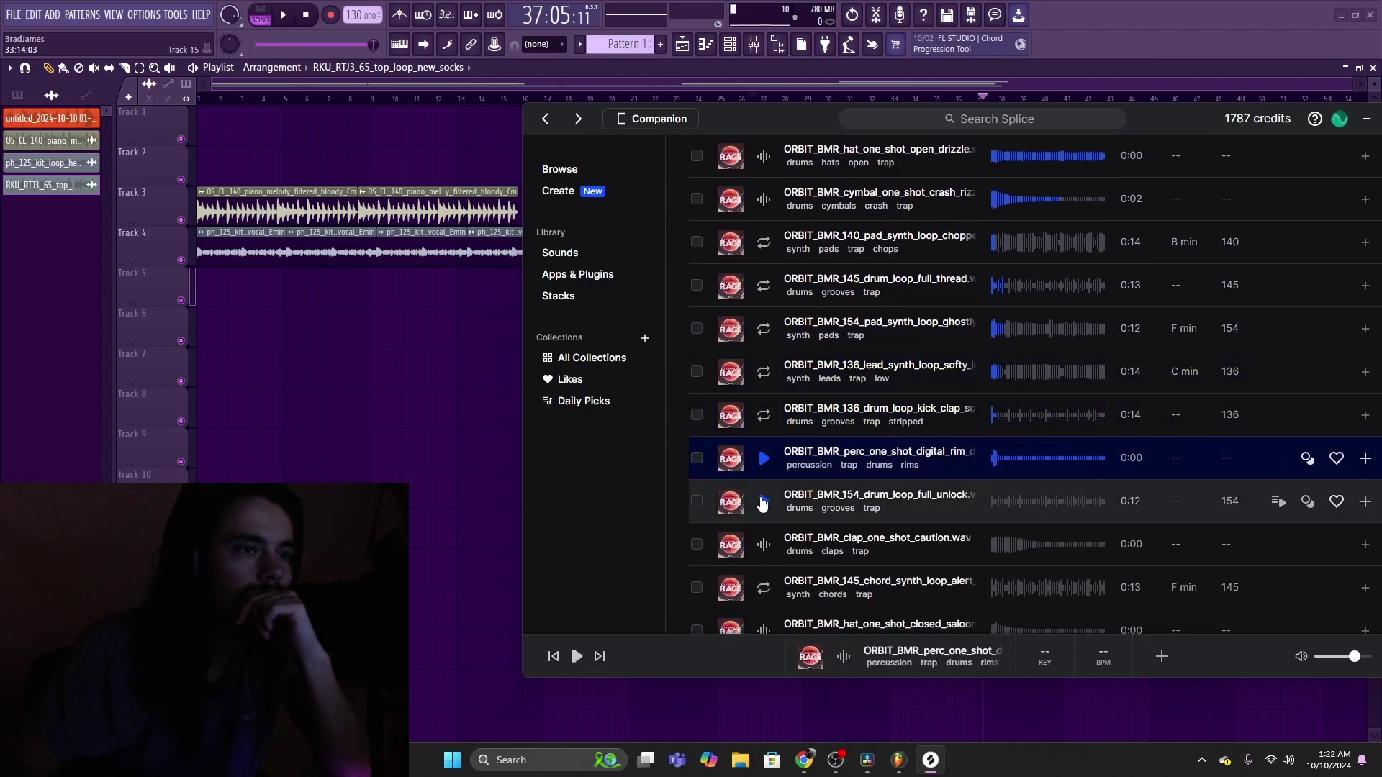
{"action": "left_click", "coordinate": [764, 502]}
{"action": "left_click", "coordinate": [765, 545]}
{"action": "scroll", "coordinate": [767, 513], "scroll_direction": "down", "scroll_amount": 3}
{"action": "left_click", "coordinate": [764, 459]}
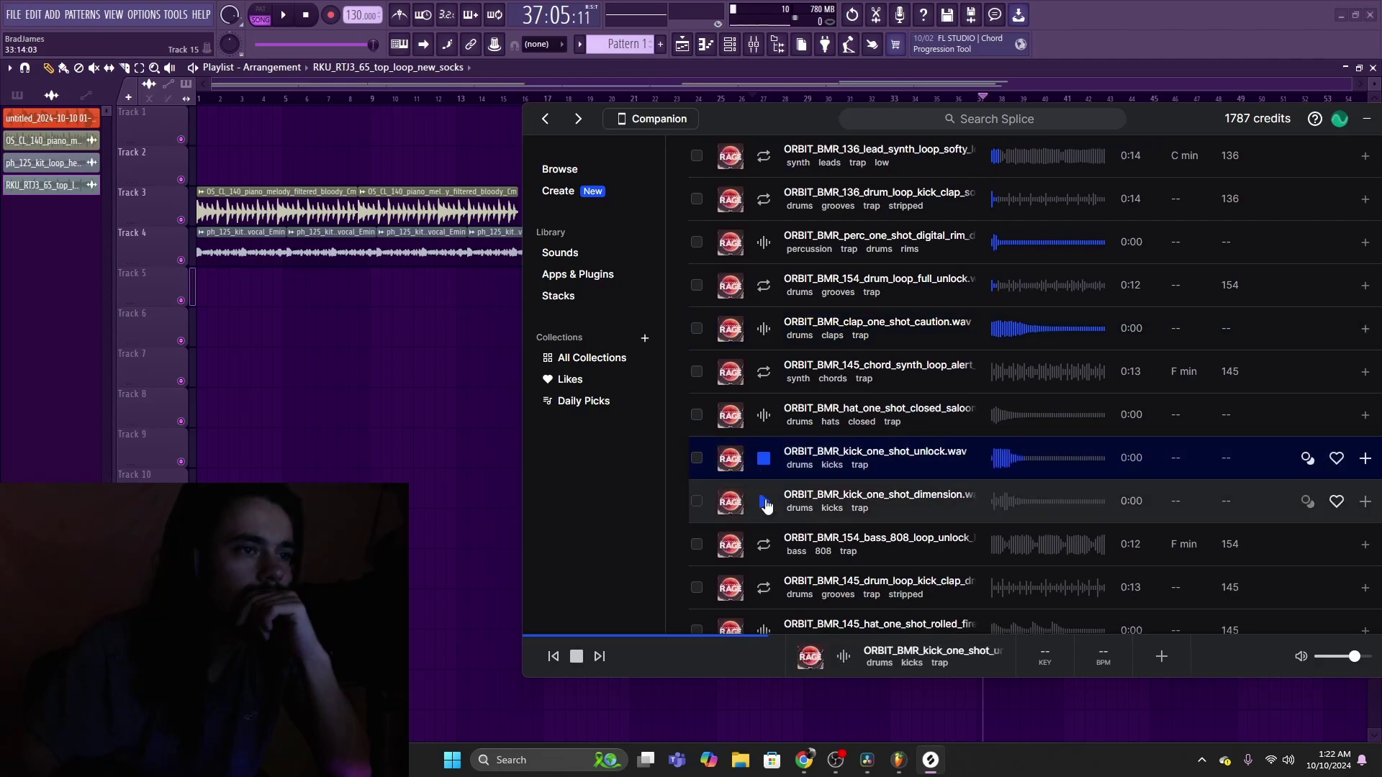
{"action": "left_click", "coordinate": [764, 502]}
{"action": "left_click", "coordinate": [765, 415]}
{"action": "scroll", "coordinate": [785, 548], "scroll_direction": "down", "scroll_amount": 3}
{"action": "scroll", "coordinate": [786, 549], "scroll_direction": "down", "scroll_amount": 1}
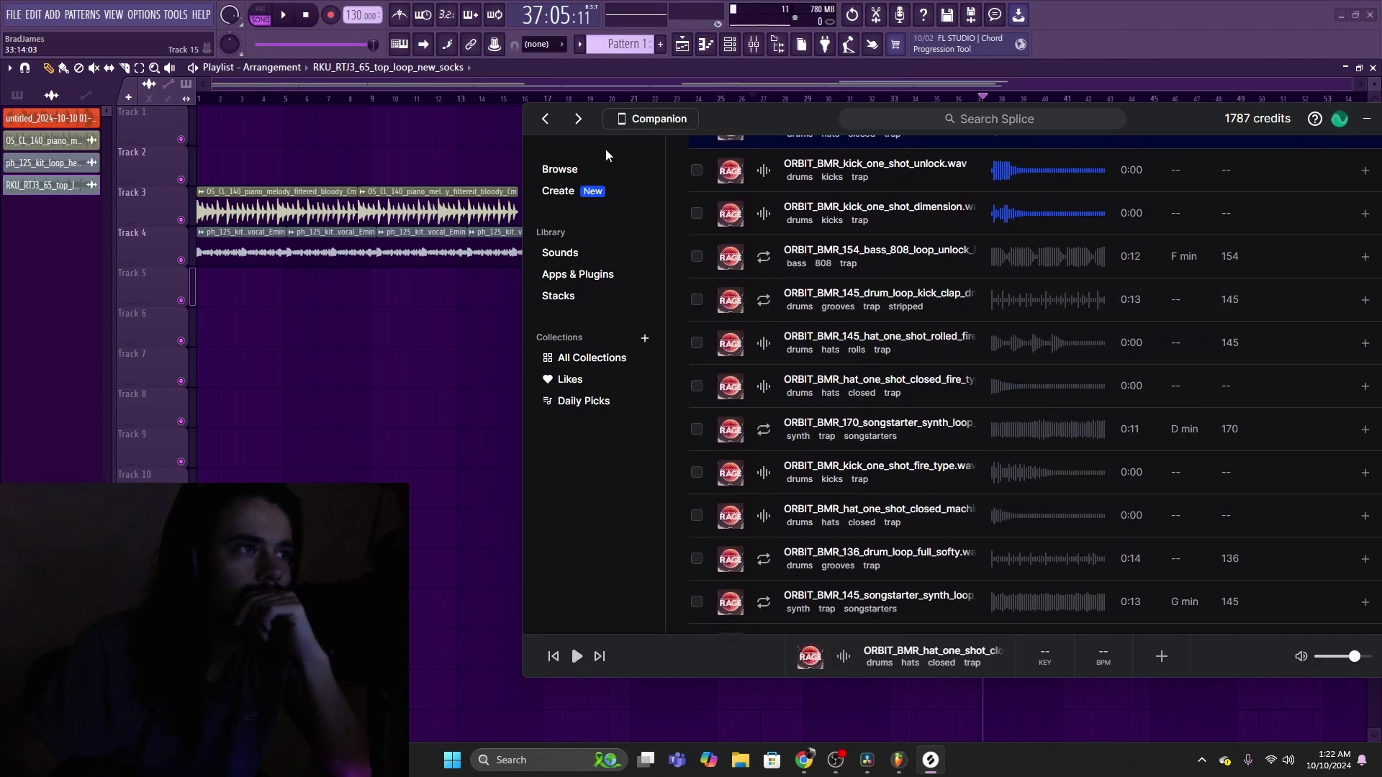
Step: Open the Nightmare Alley pack from the Scary Hours collection and preview SSP_NA_70_keys_bell_roam_Dmin.wav
{"action": "left_click", "coordinate": [559, 168]}
{"action": "scroll", "coordinate": [860, 461], "scroll_direction": "down", "scroll_amount": 7}
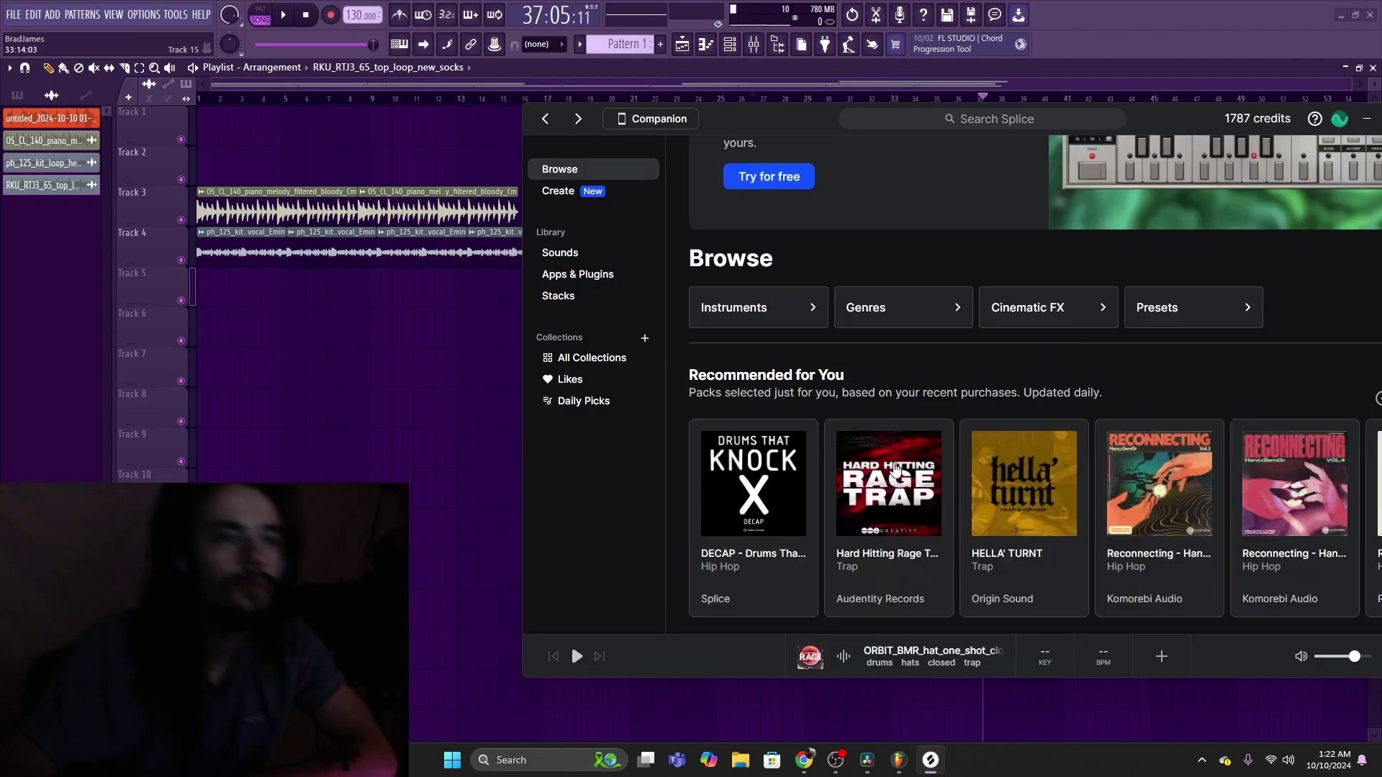
{"action": "scroll", "coordinate": [892, 468], "scroll_direction": "up", "scroll_amount": 1}
{"action": "scroll", "coordinate": [752, 468], "scroll_direction": "down", "scroll_amount": 5}
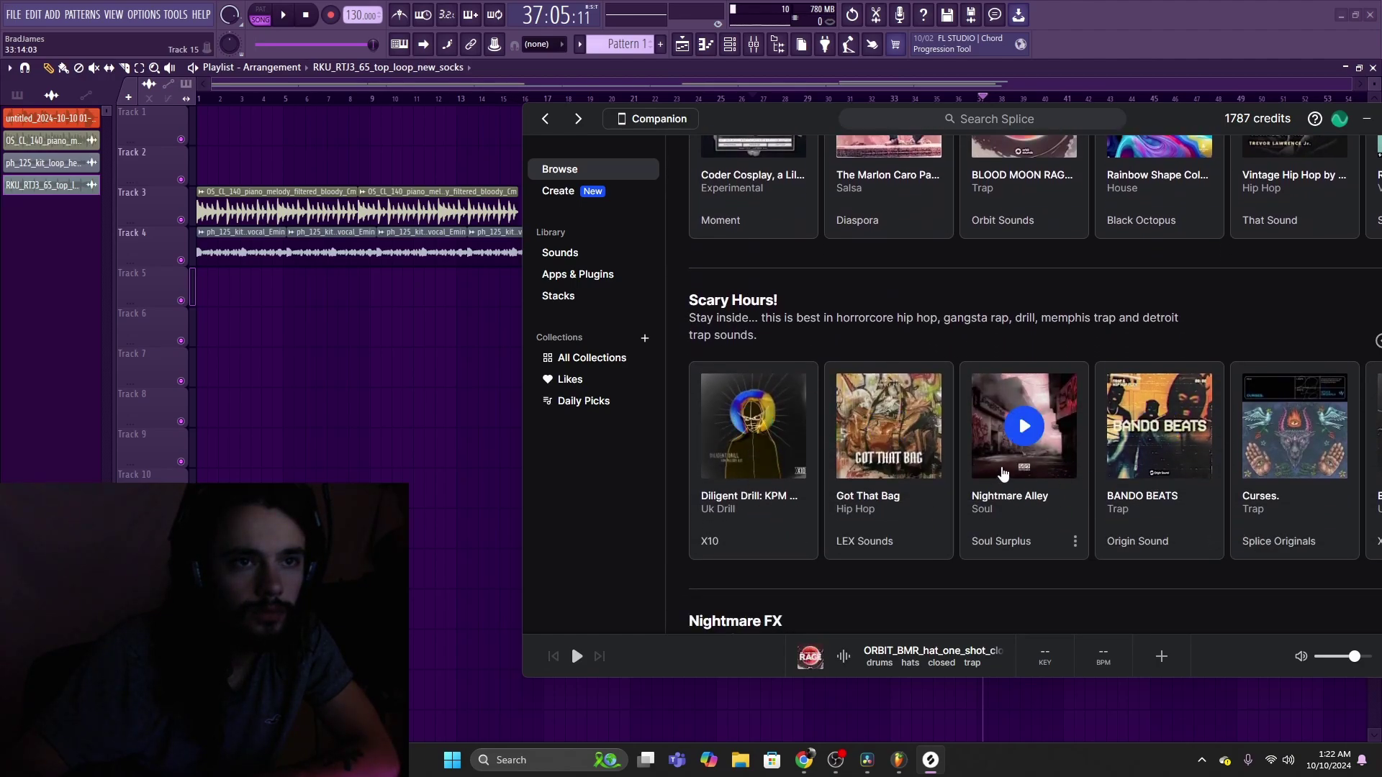
{"action": "left_click", "coordinate": [1003, 474]}
{"action": "scroll", "coordinate": [1024, 482], "scroll_direction": "down", "scroll_amount": 10}
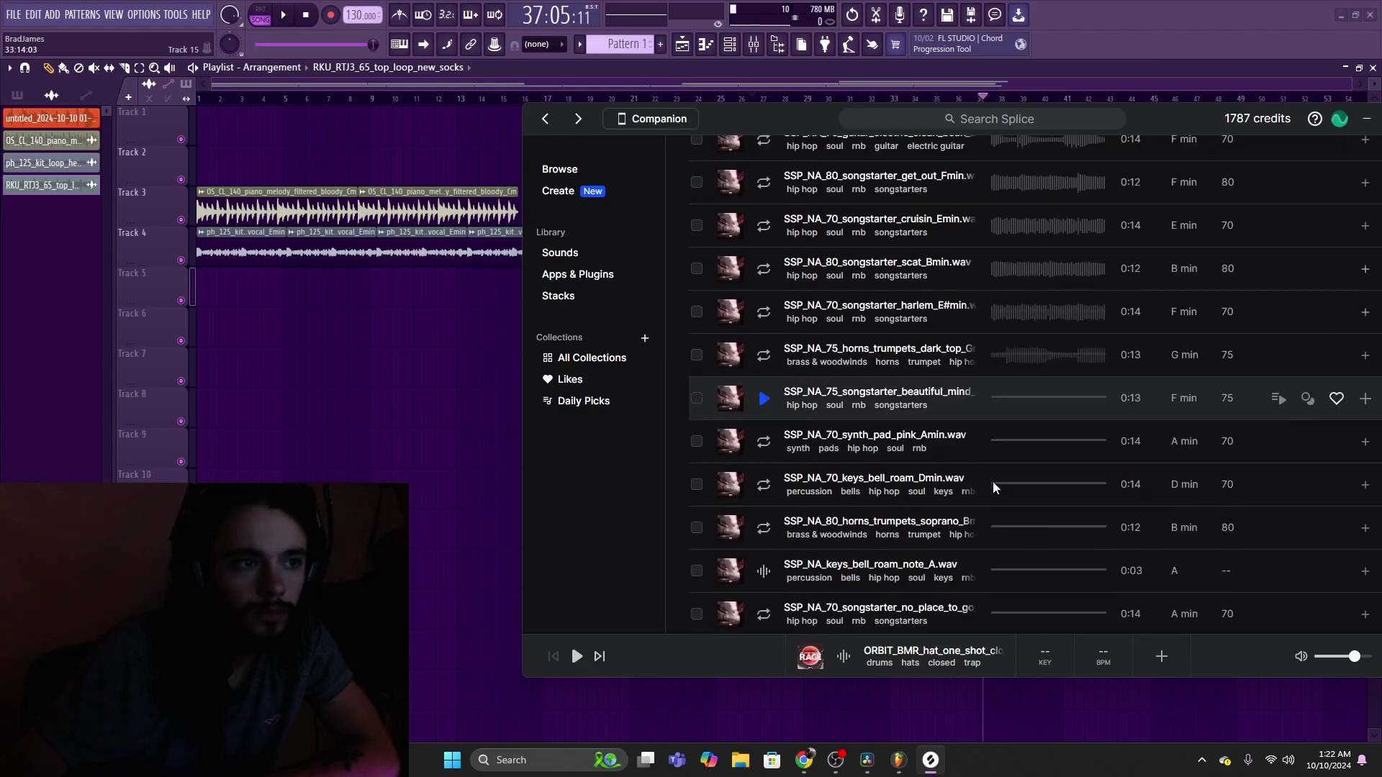
{"action": "left_click", "coordinate": [764, 415]}
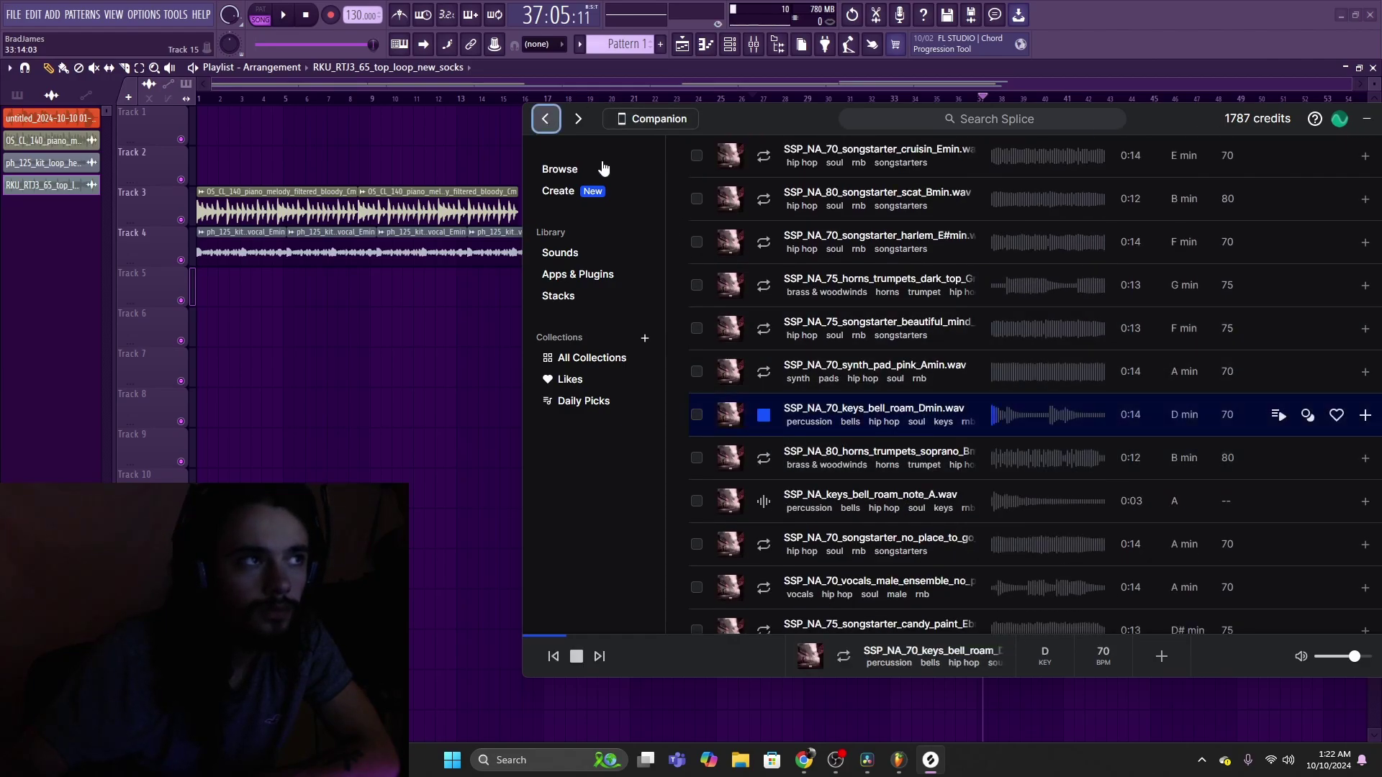
Step: Return to the browse page and open the BANDO BEATS pack's sample list from the Scary Hours collection
{"action": "left_click", "coordinate": [603, 169]}
{"action": "scroll", "coordinate": [1120, 513], "scroll_direction": "down", "scroll_amount": 5}
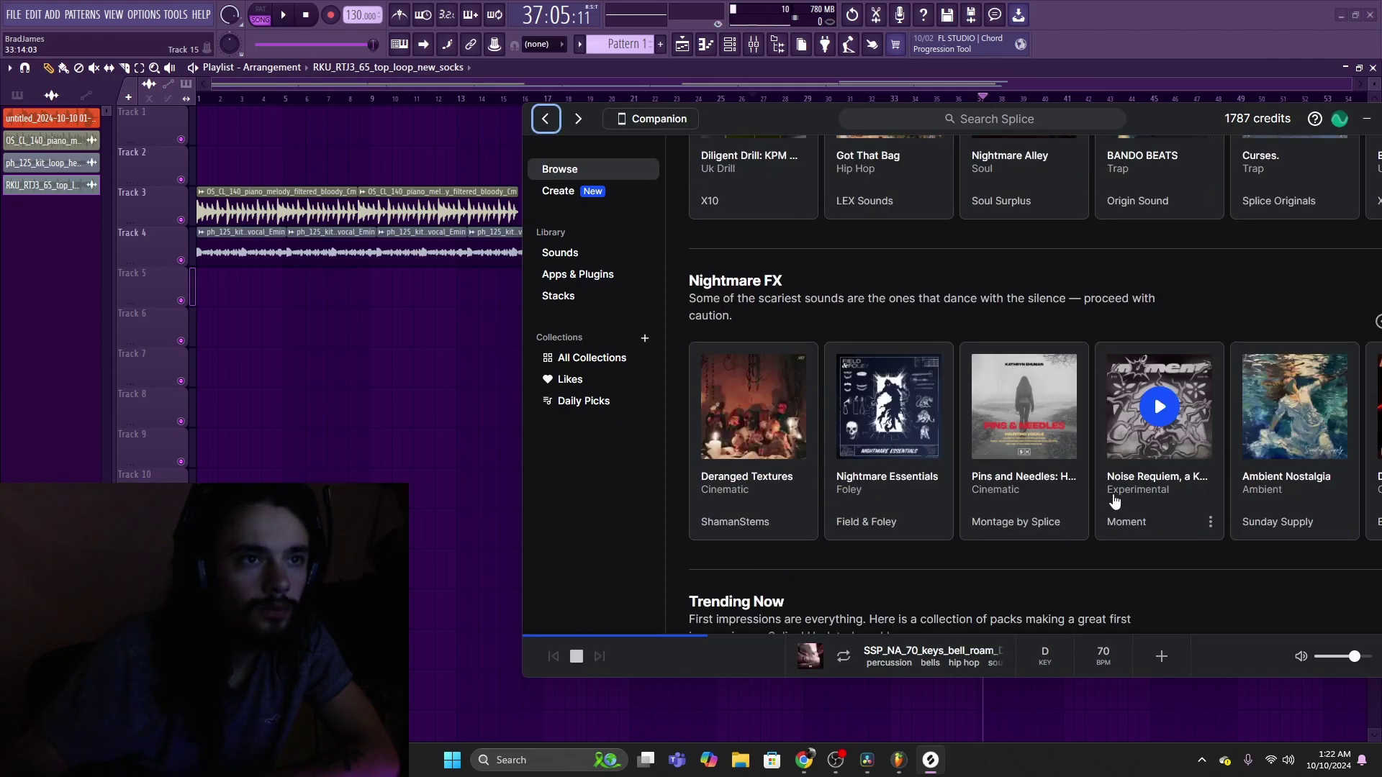
{"action": "scroll", "coordinate": [1114, 499], "scroll_direction": "up", "scroll_amount": 5}
{"action": "left_click", "coordinate": [1136, 426]}
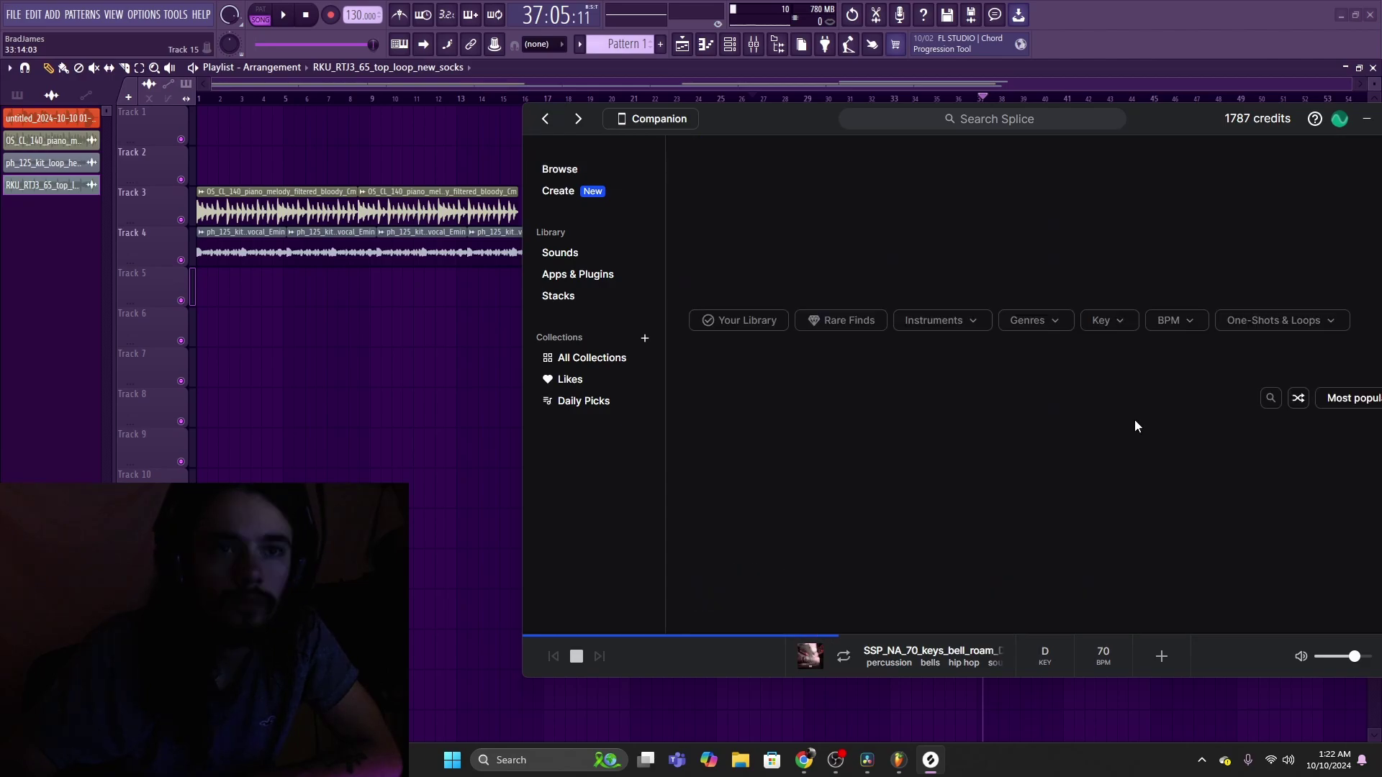
{"action": "scroll", "coordinate": [827, 470], "scroll_direction": "down", "scroll_amount": 3}
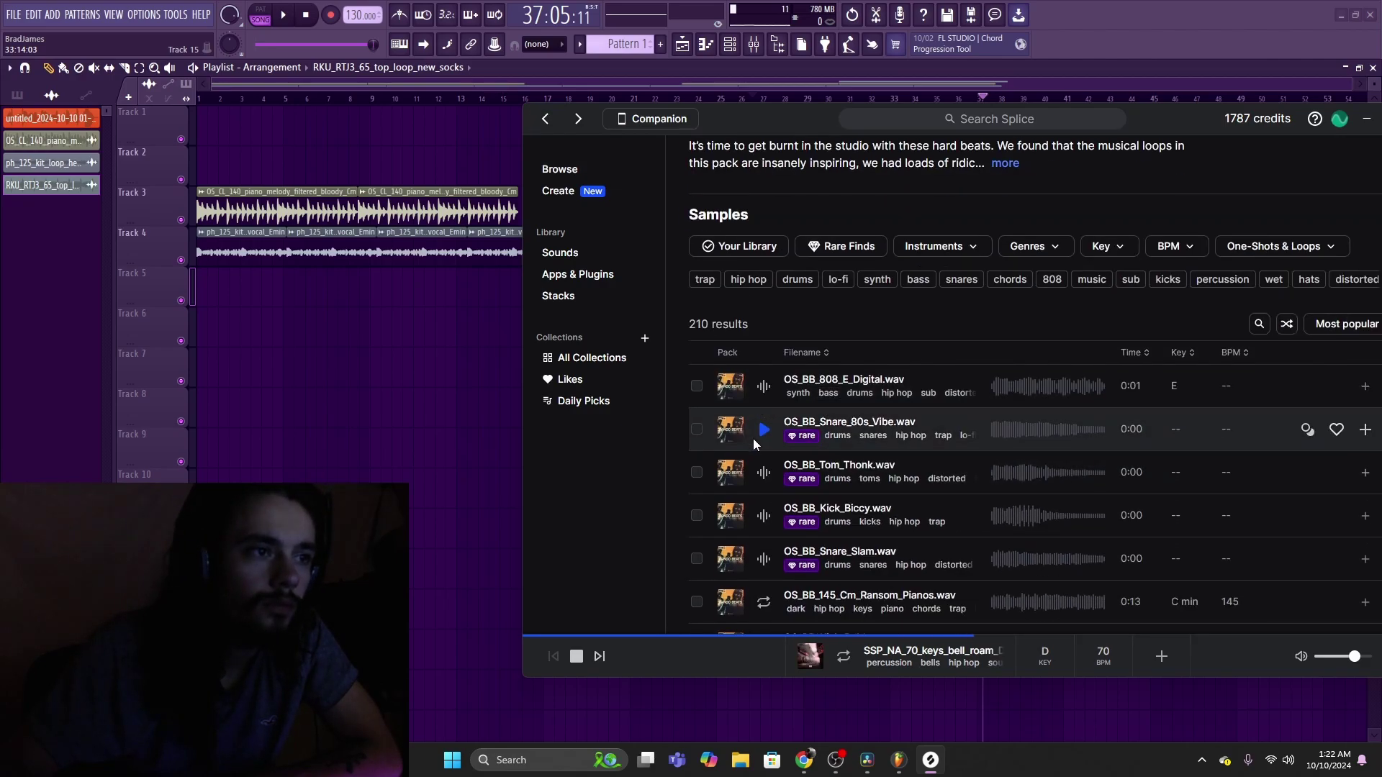
Step: Audition the Snare_80s_Vibe, Tom_Thonk, Snare_Thugger and Kick_Knocker one-shots
{"action": "left_click", "coordinate": [763, 432]}
{"action": "left_click", "coordinate": [775, 473]}
{"action": "scroll", "coordinate": [775, 479], "scroll_direction": "down", "scroll_amount": 3}
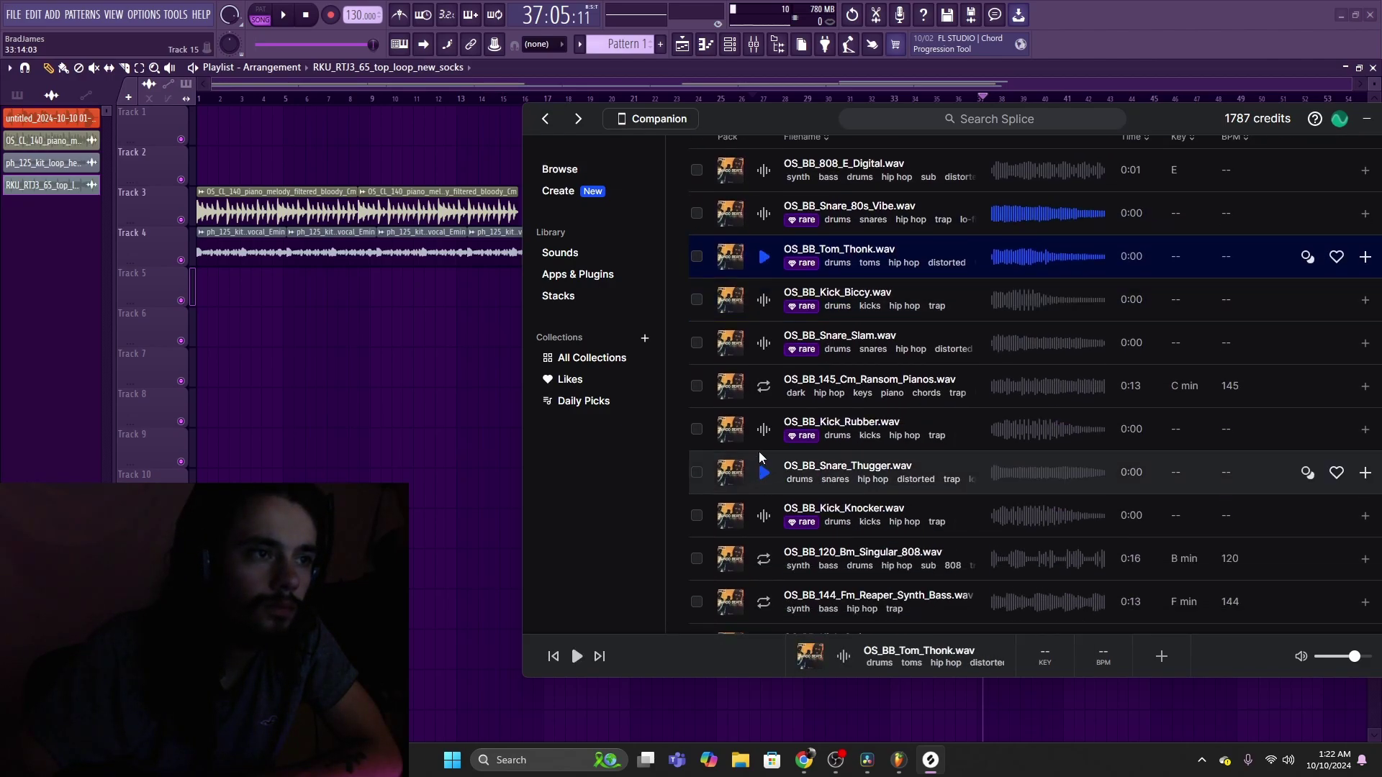
{"action": "left_click", "coordinate": [763, 472]}
{"action": "left_click", "coordinate": [765, 518]}
{"action": "scroll", "coordinate": [766, 518], "scroll_direction": "down", "scroll_amount": 2}
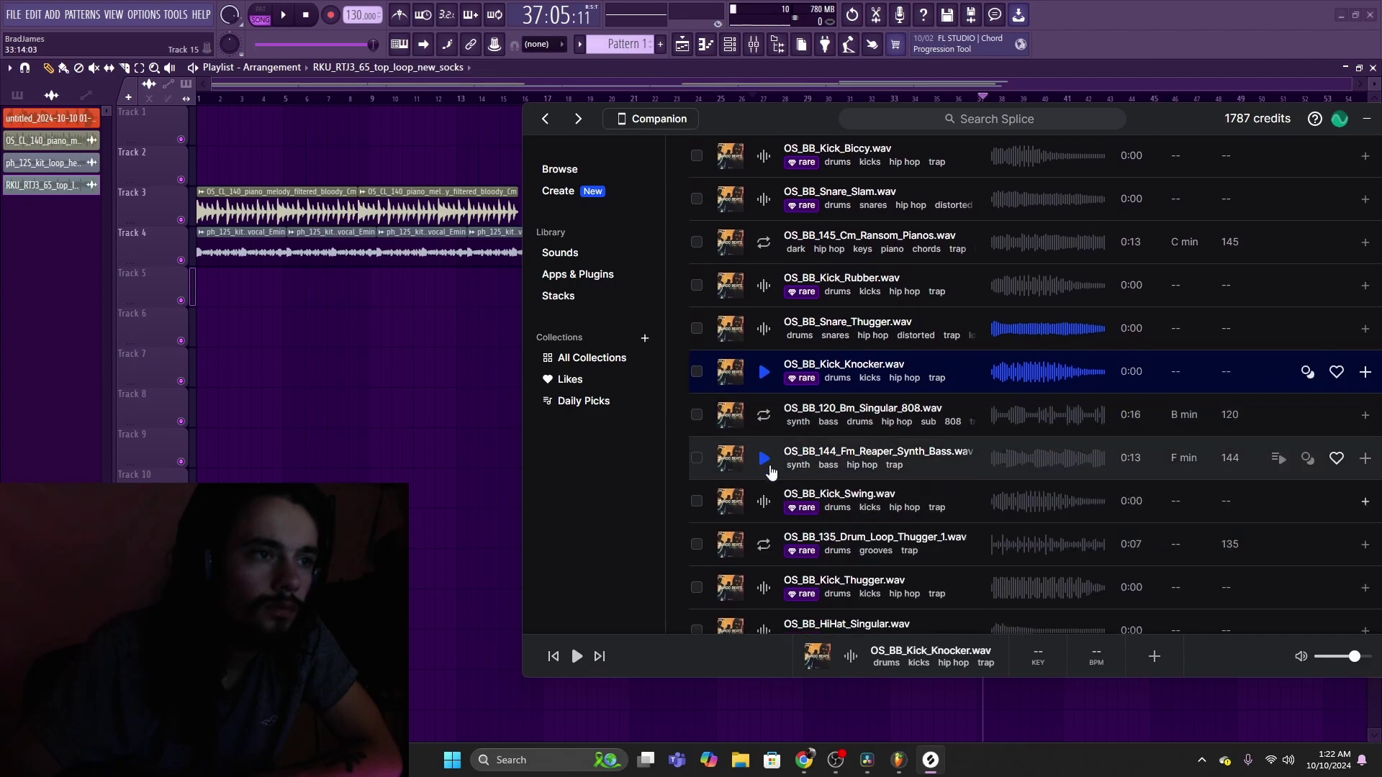
Step: Preview the Reaper_Synth_Bass, Singular_808, HiHat_Singular and Underrated_Synth samples
{"action": "left_click", "coordinate": [764, 458]}
{"action": "left_click", "coordinate": [766, 425]}
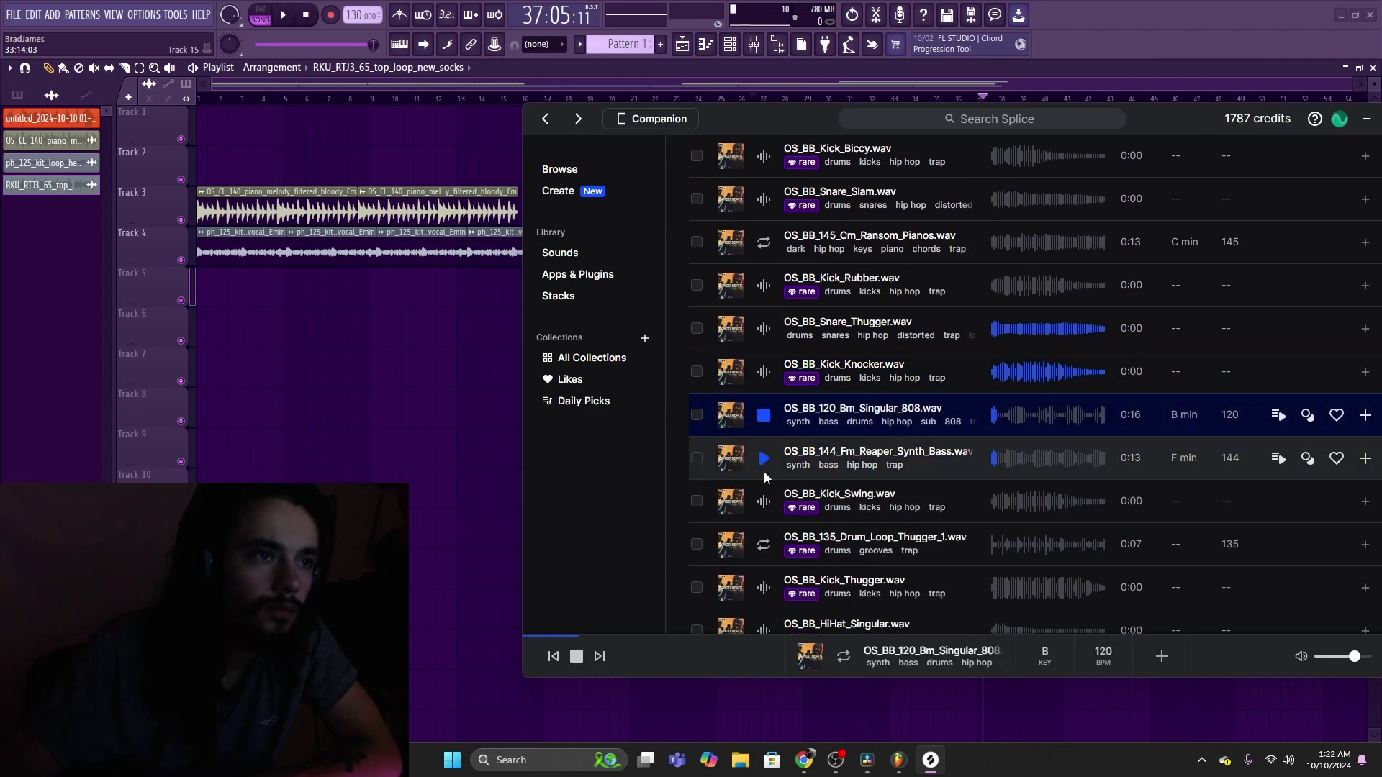
{"action": "scroll", "coordinate": [760, 502], "scroll_direction": "down", "scroll_amount": 2}
{"action": "left_click", "coordinate": [764, 495]}
{"action": "scroll", "coordinate": [765, 496], "scroll_direction": "down", "scroll_amount": 2}
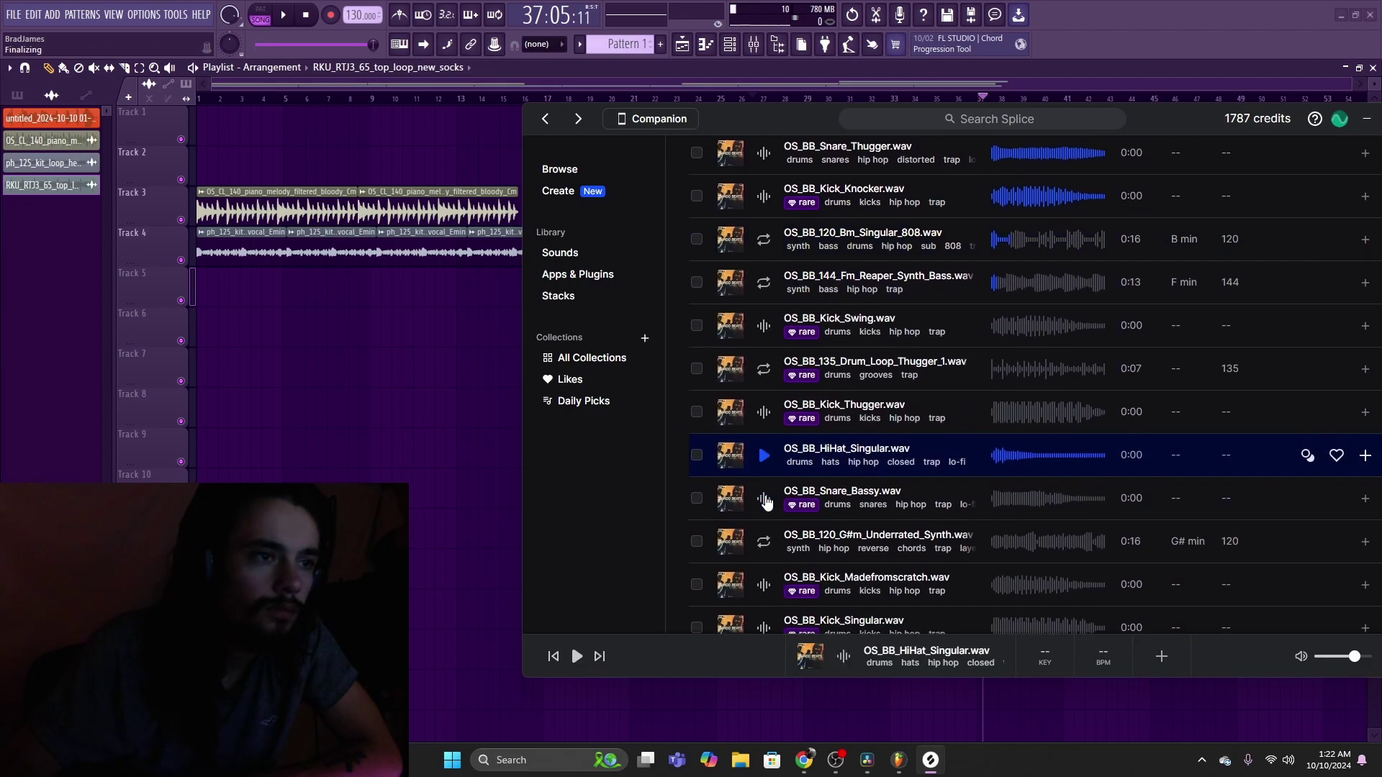
{"action": "left_click", "coordinate": [765, 497]}
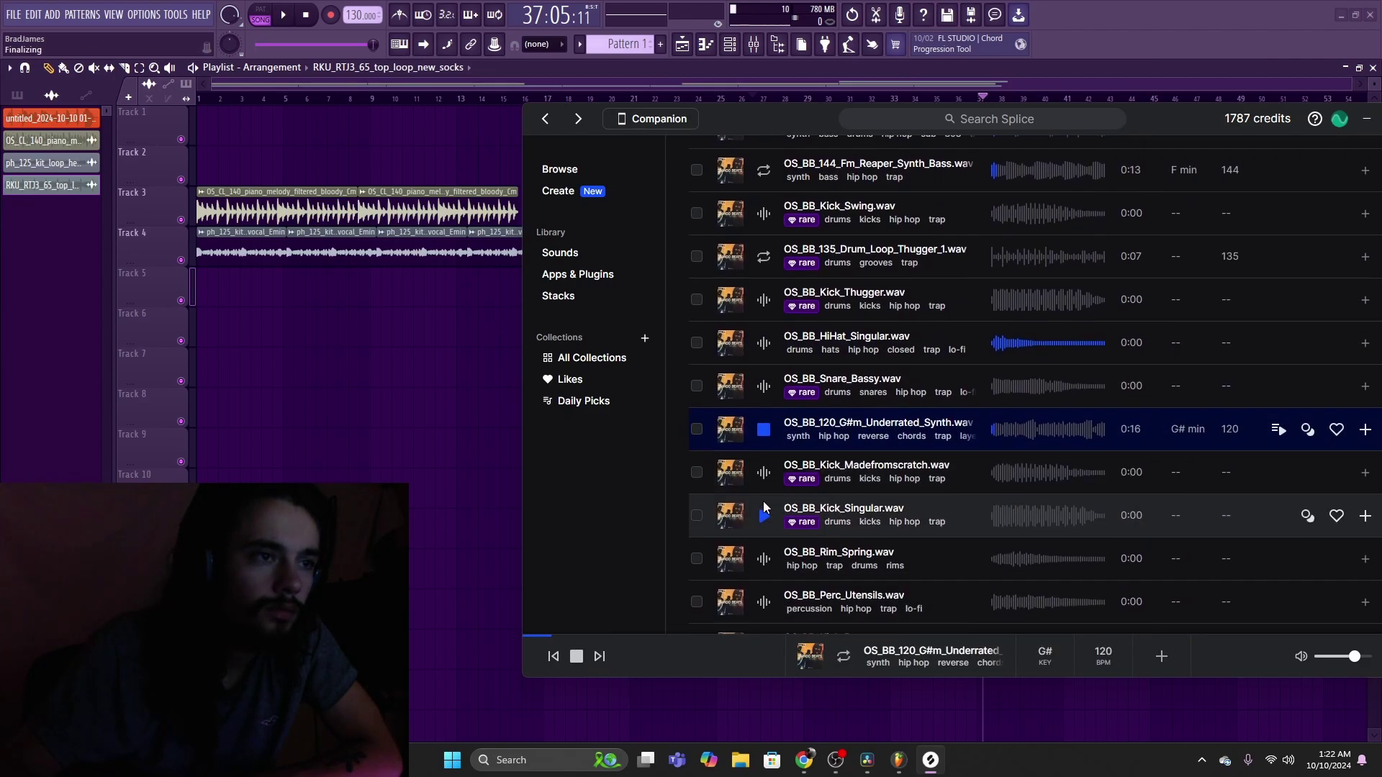
Step: Audition the Rim_Spring, Kick_Breathe and Rim_Sharp one-shots
{"action": "left_click", "coordinate": [764, 560]}
{"action": "scroll", "coordinate": [764, 563], "scroll_direction": "down", "scroll_amount": 3}
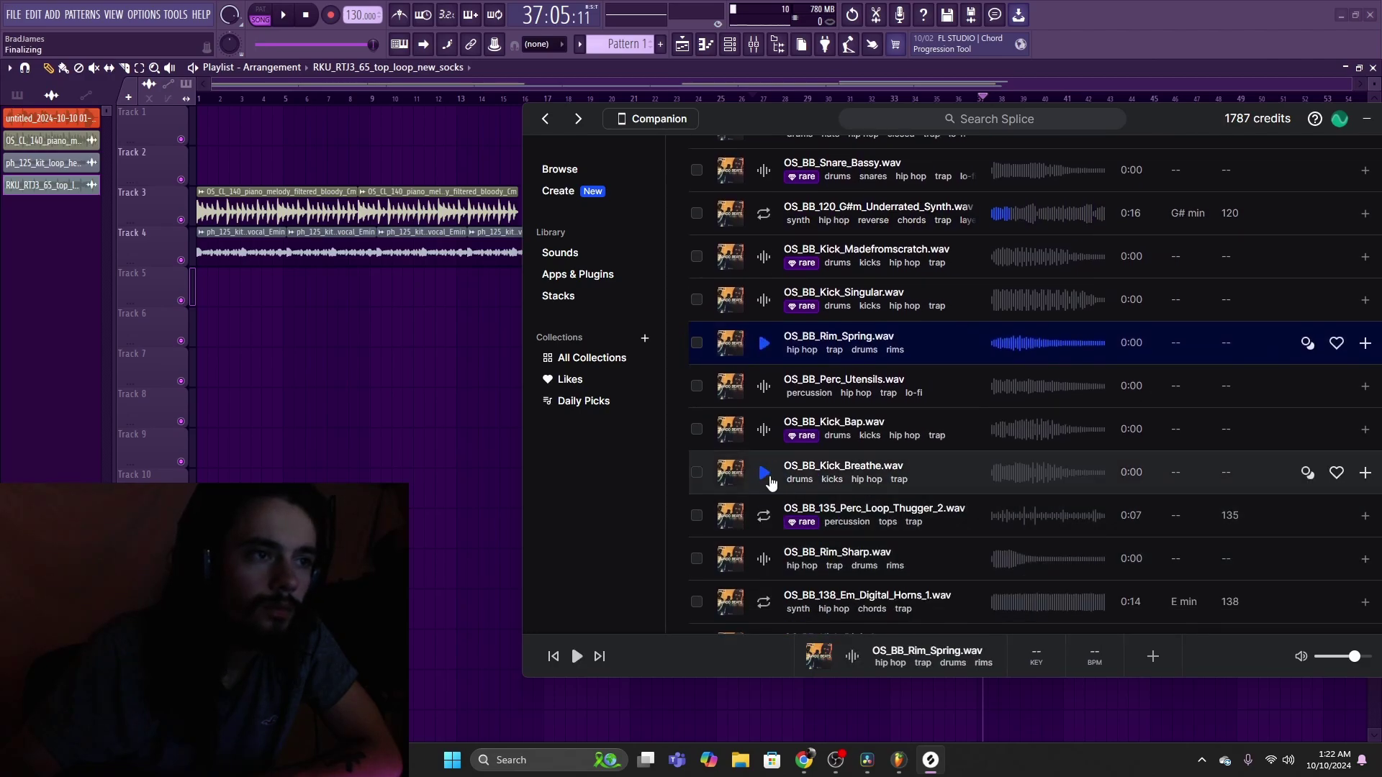
{"action": "left_click", "coordinate": [764, 473]}
{"action": "left_click", "coordinate": [764, 562]}
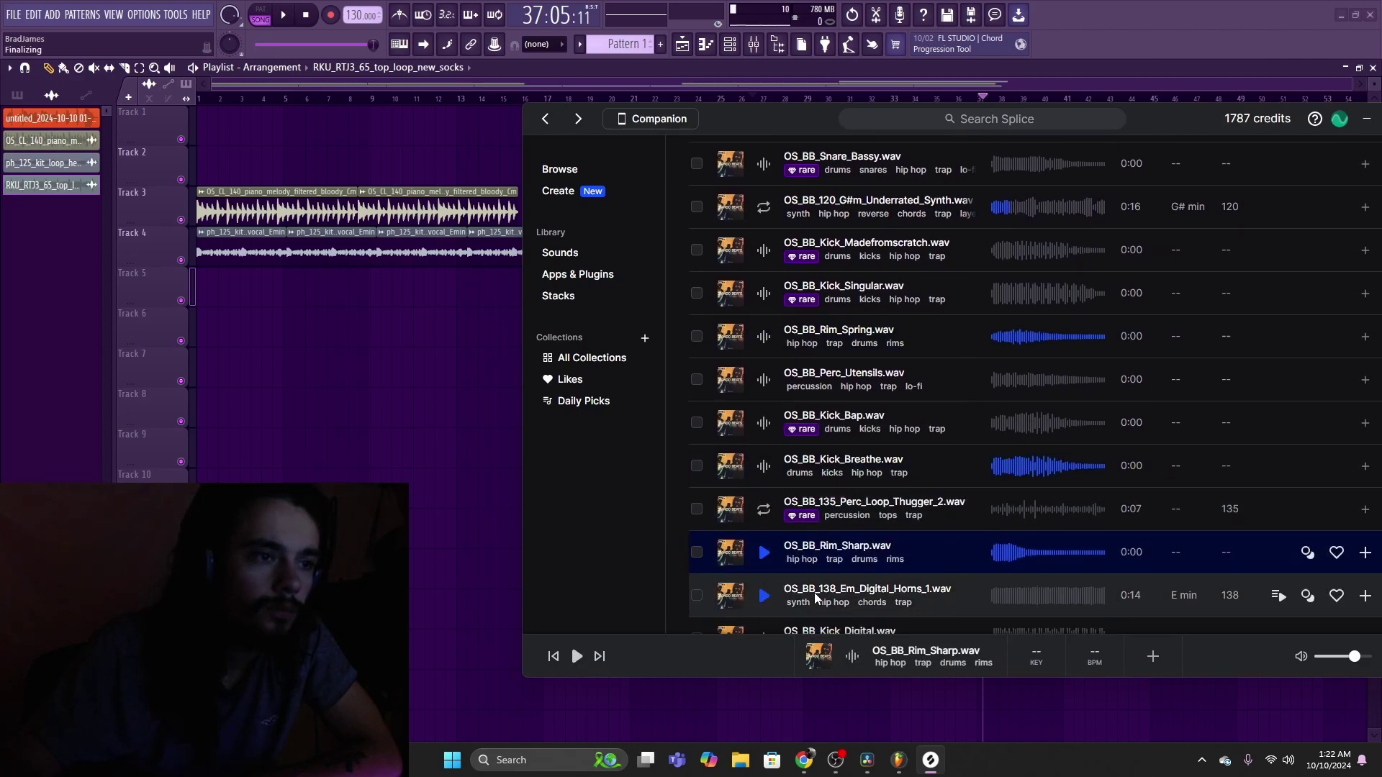
Step: Preview the OS_BB_145_G#m_Cutter_Warped_Synth loop and add it to the library
{"action": "scroll", "coordinate": [766, 569], "scroll_direction": "down", "scroll_amount": 3}
{"action": "left_click", "coordinate": [770, 524]}
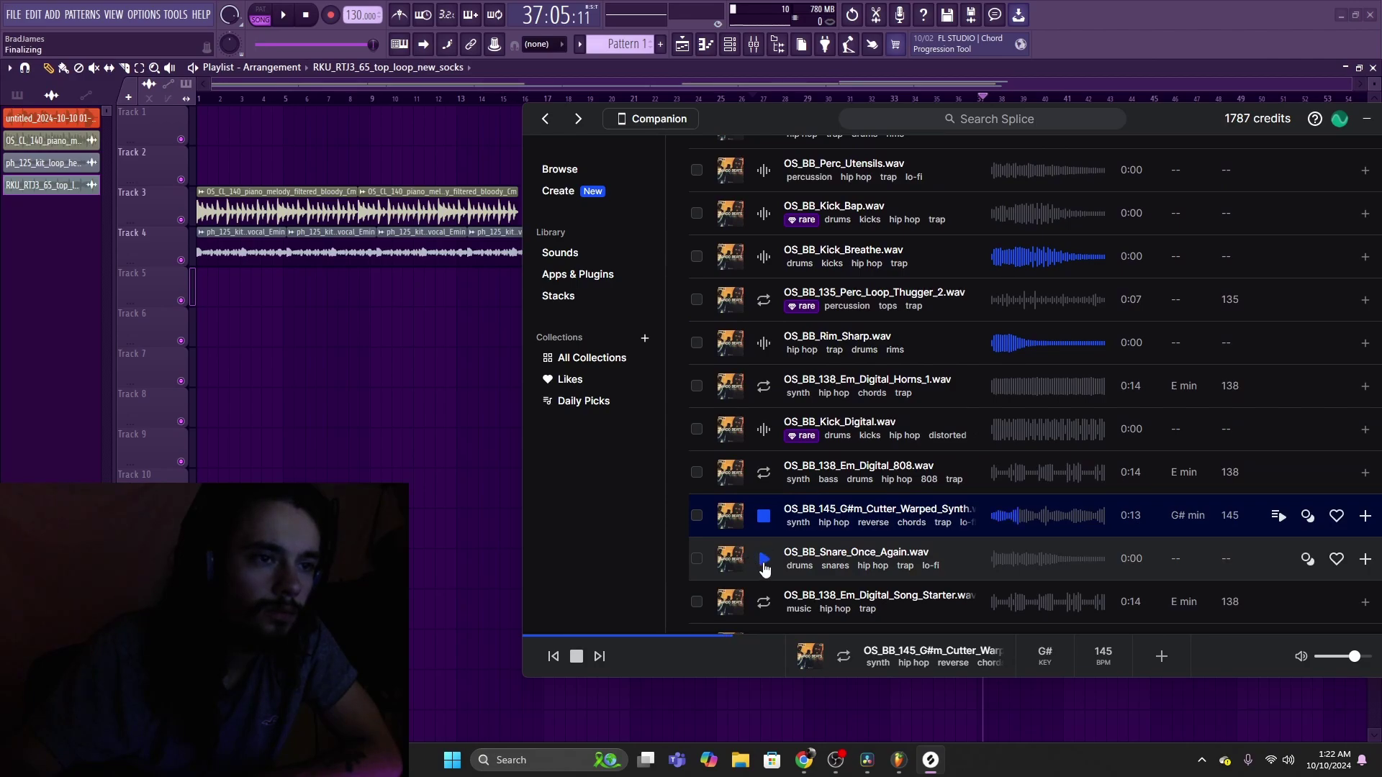
{"action": "left_click", "coordinate": [1366, 516]}
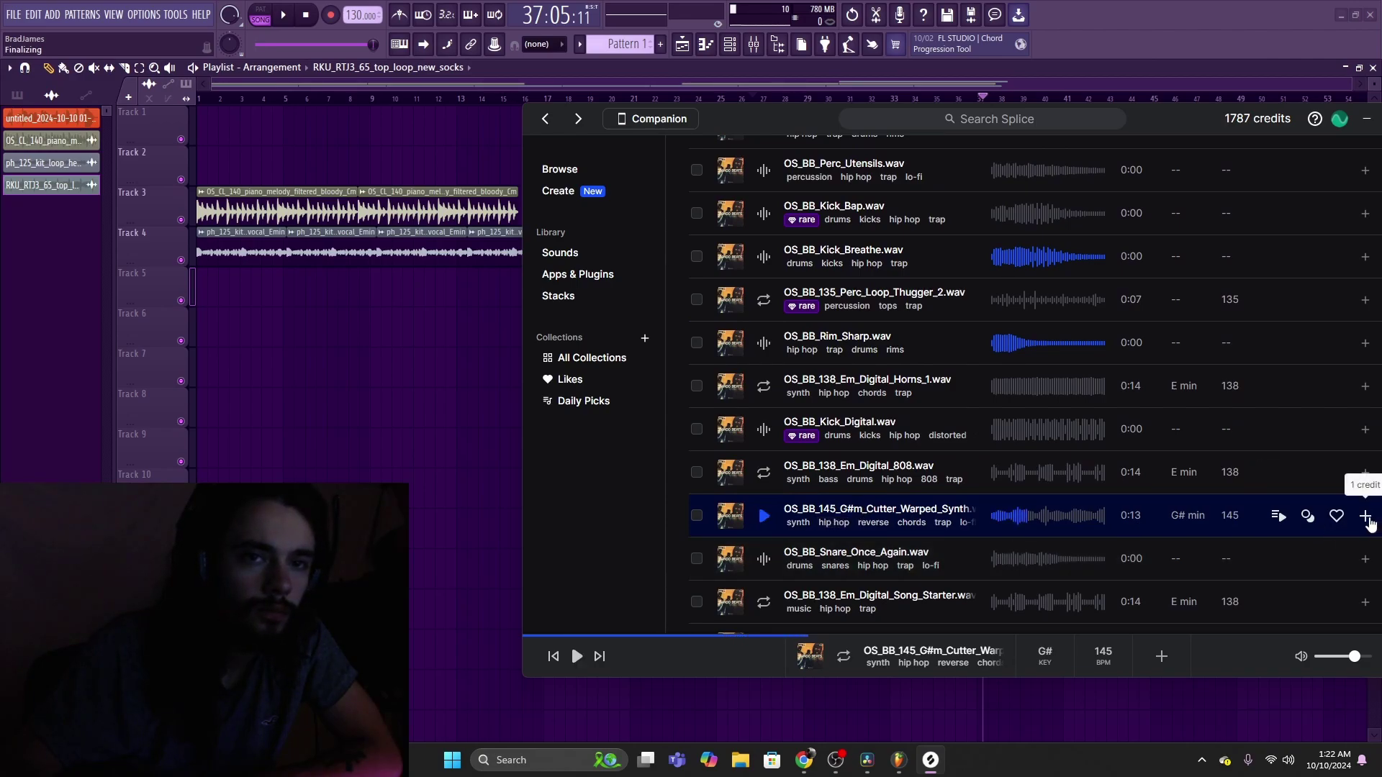
Step: Audition the Snare_Once_Again, 135 BPM Perc_Loop_Thugger_1 and Snare_Rim samples
{"action": "left_click", "coordinate": [821, 558]}
{"action": "scroll", "coordinate": [948, 545], "scroll_direction": "down", "scroll_amount": 5}
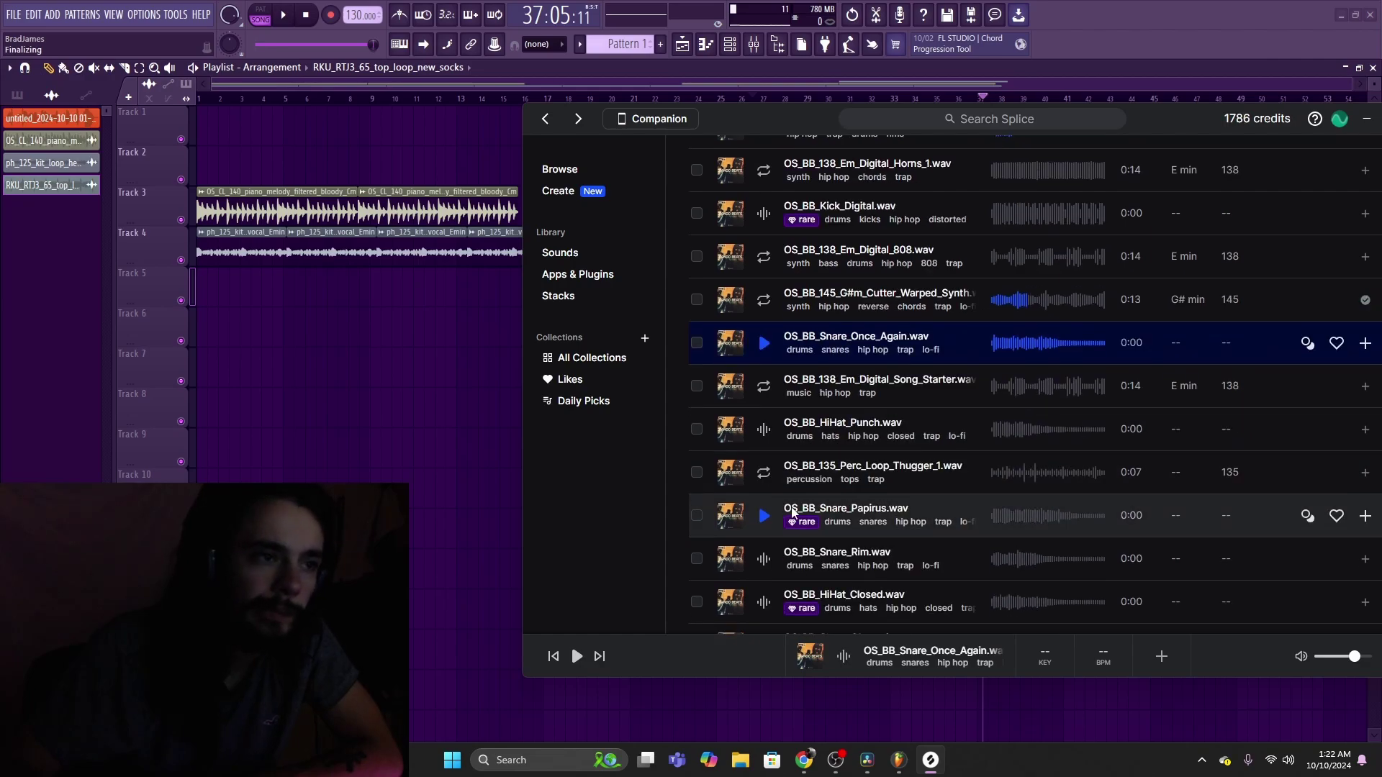
{"action": "left_click", "coordinate": [849, 478]}
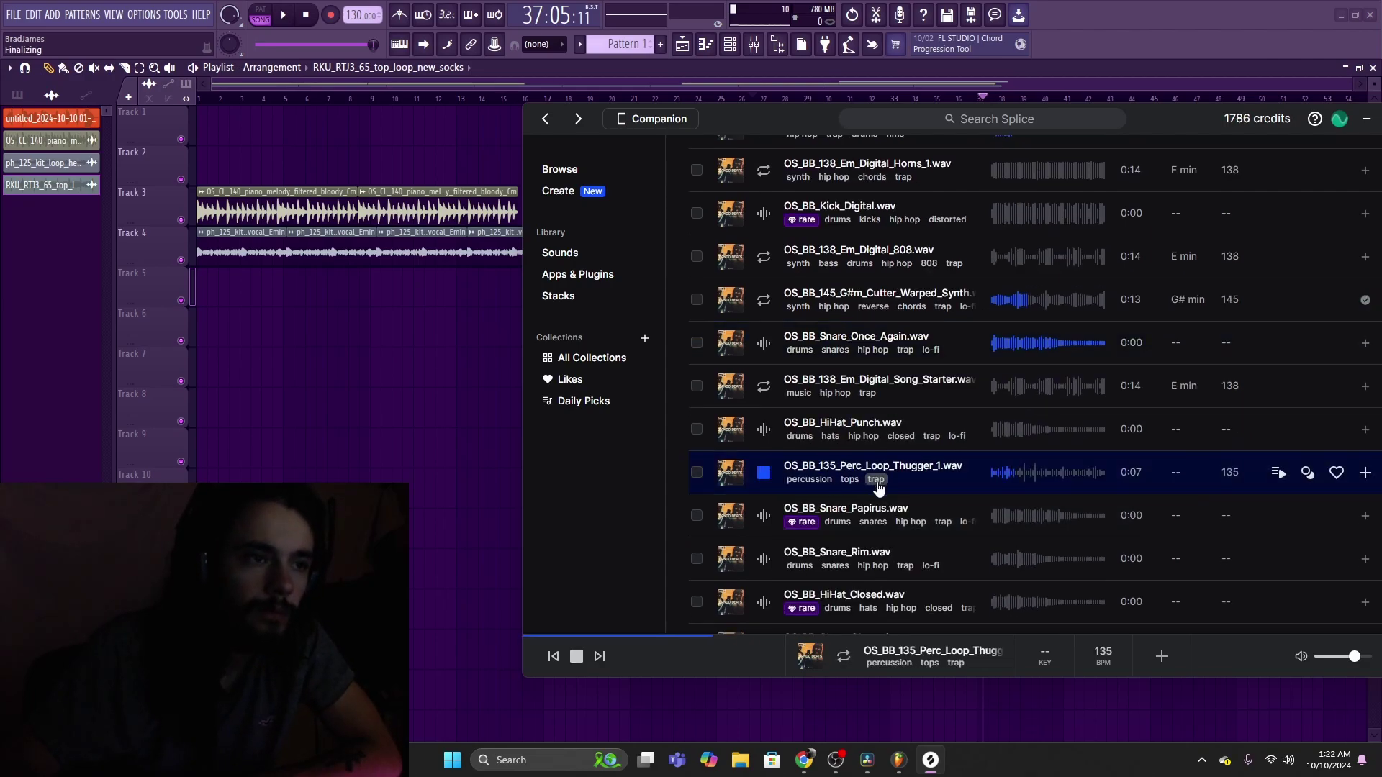
{"action": "left_click", "coordinate": [756, 558]}
{"action": "scroll", "coordinate": [876, 555], "scroll_direction": "down", "scroll_amount": 6}
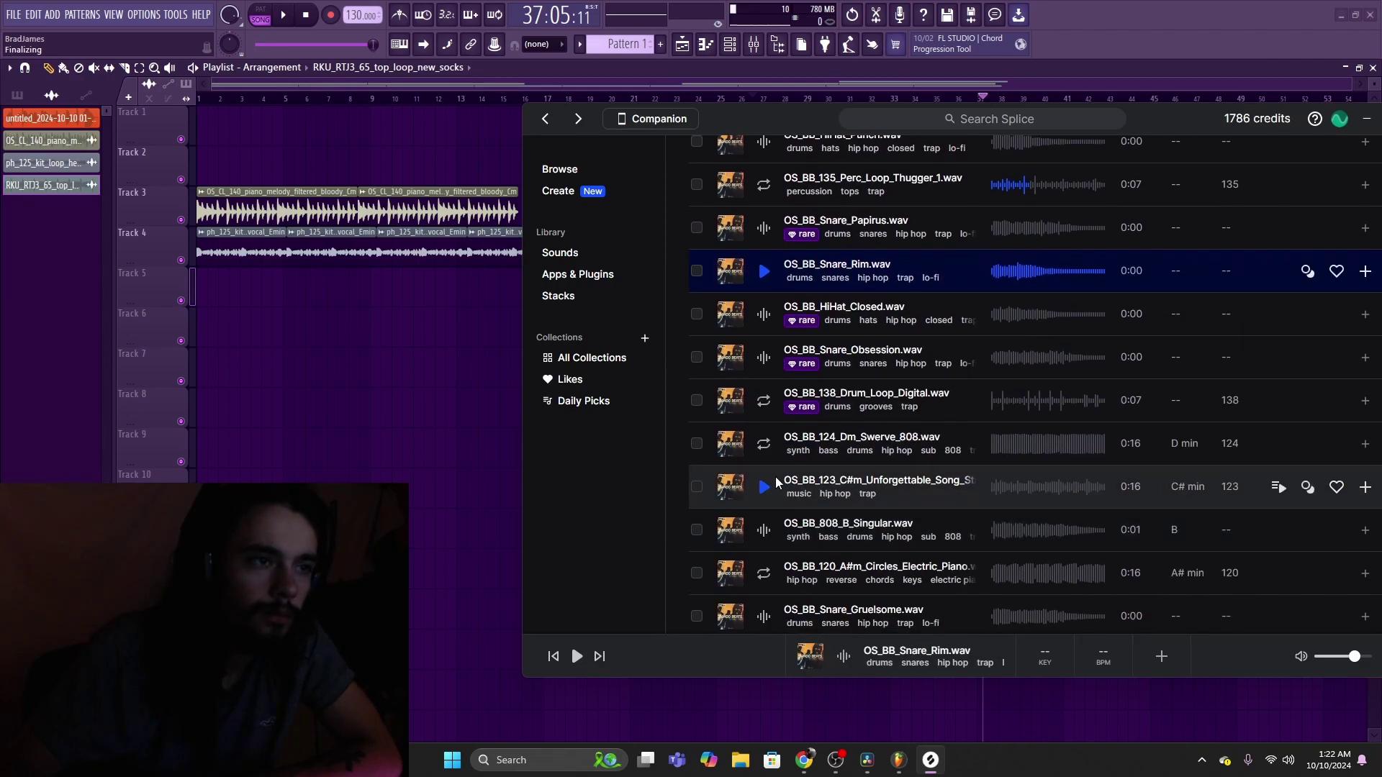
Step: Preview OS_BB_124_Dm_Swerve_808.wav, add it to the library and place it on Track 1 above the top loop clip
{"action": "left_click", "coordinate": [775, 483]}
{"action": "left_click", "coordinate": [767, 446]}
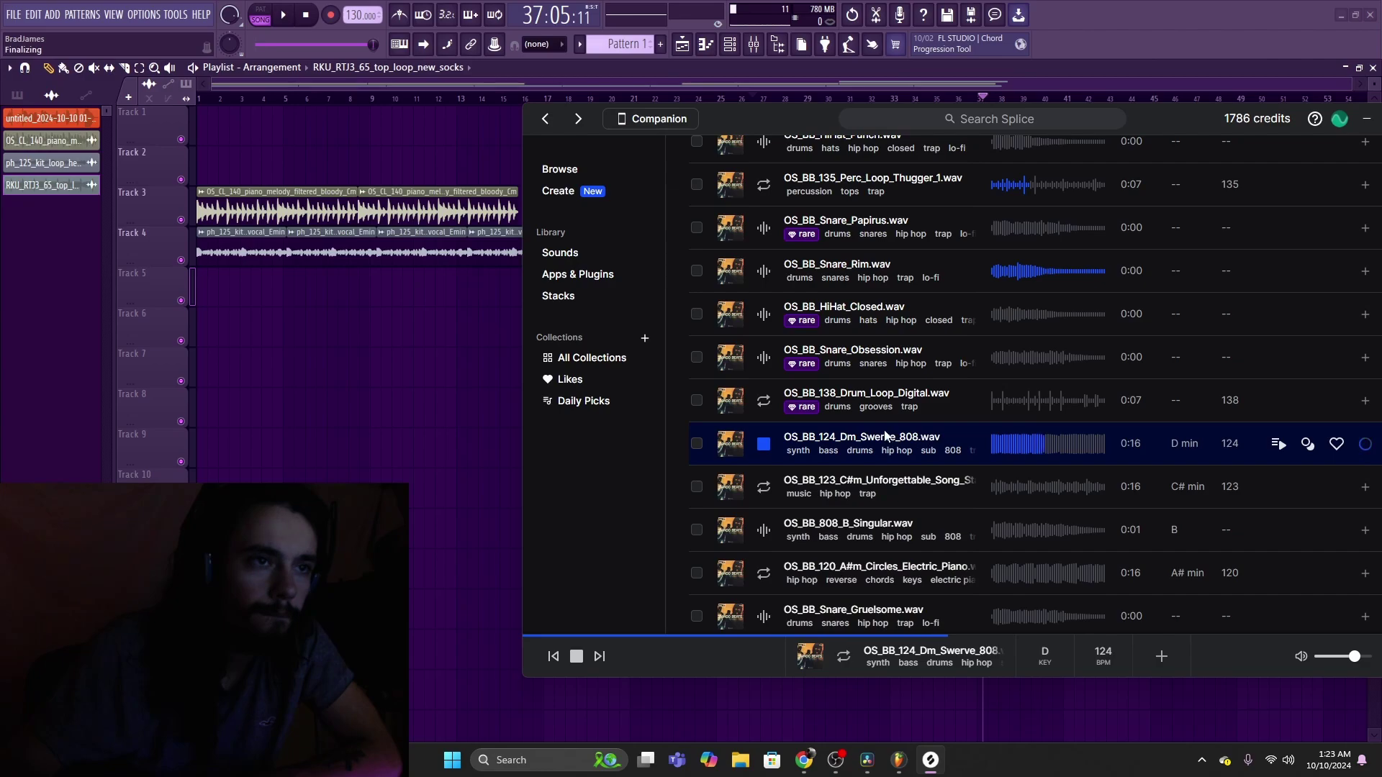
{"action": "left_click_drag", "start_coordinate": [417, 351], "coordinate": [887, 123]}
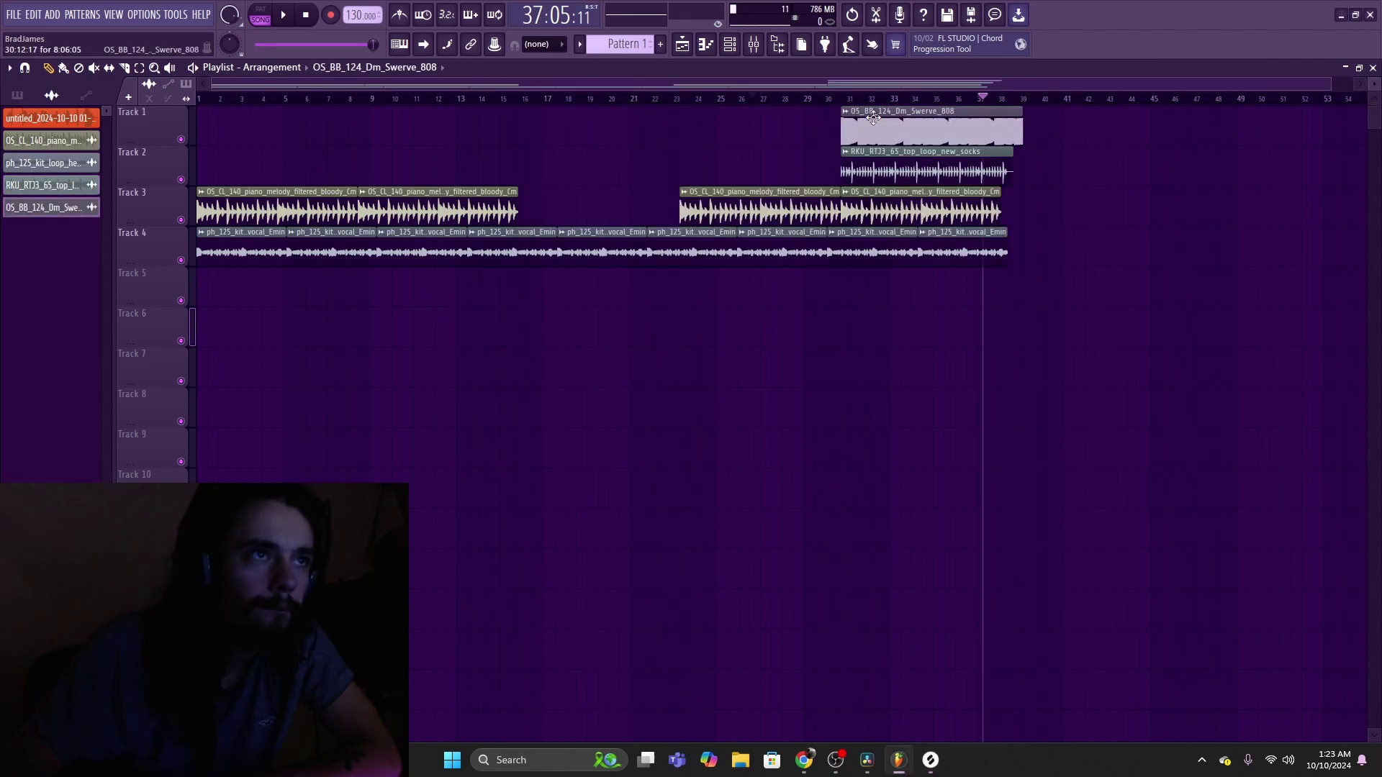
Step: Play the arrangement from about bar 30 to hear the Swerve 808 clip with the other loops
{"action": "left_click", "coordinate": [824, 98]}
{"action": "left_click", "coordinate": [285, 15]}
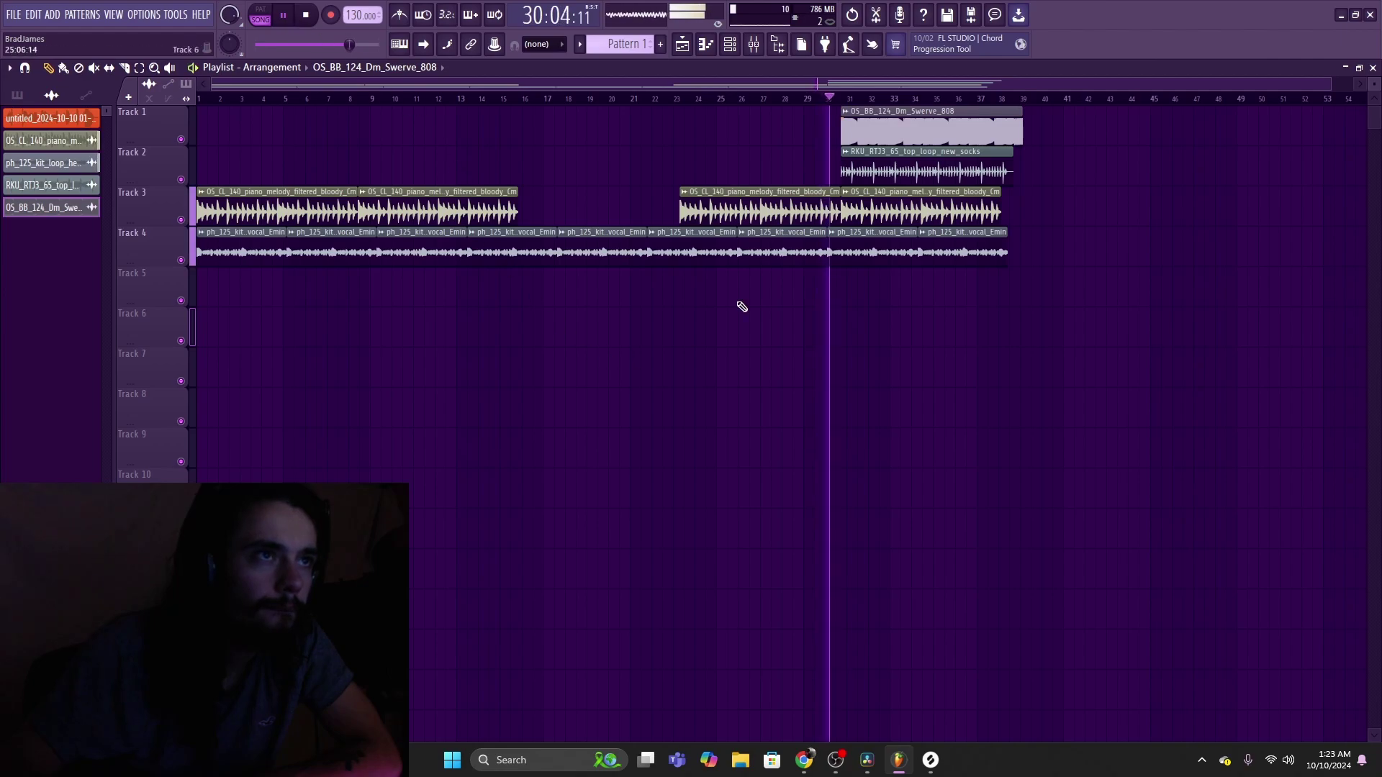
{"action": "scroll", "coordinate": [851, 101], "scroll_direction": "up", "scroll_amount": 2}
{"action": "scroll", "coordinate": [855, 105], "scroll_direction": "up", "scroll_amount": 4}
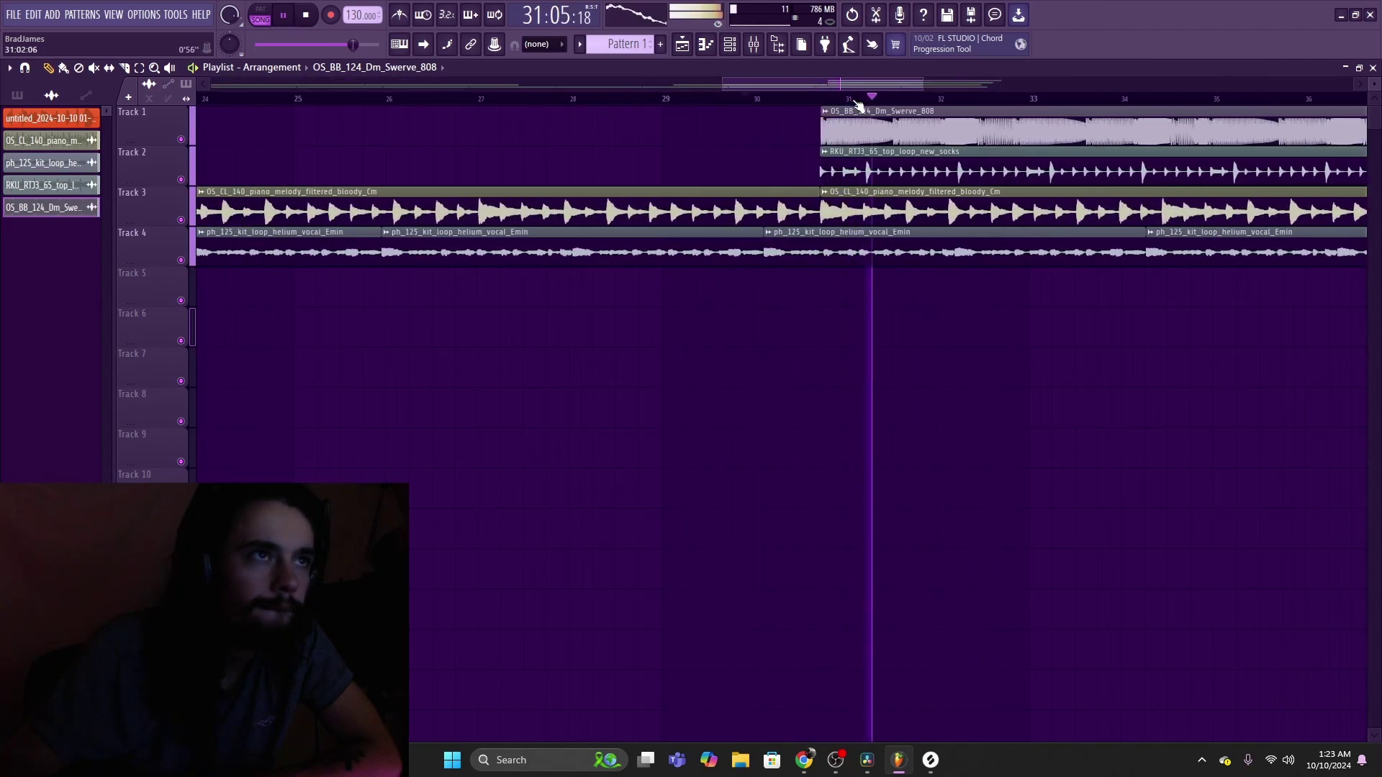
{"action": "scroll", "coordinate": [858, 105], "scroll_direction": "down", "scroll_amount": 3}
Step: Replay the original Swerve 808 sample in Splice, then resume the FL Studio arrangement from just before the 808 clip
{"action": "left_click", "coordinate": [936, 774]}
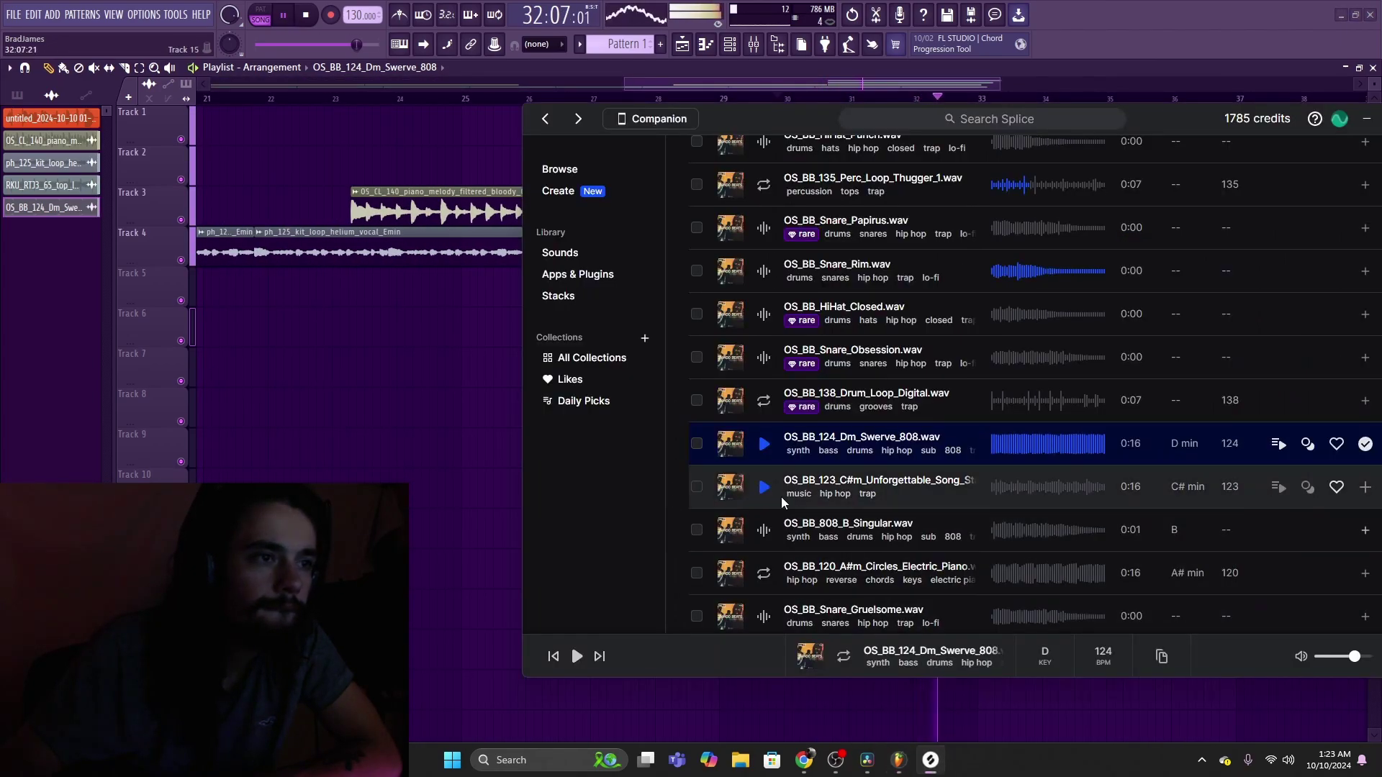
{"action": "left_click", "coordinate": [763, 446]}
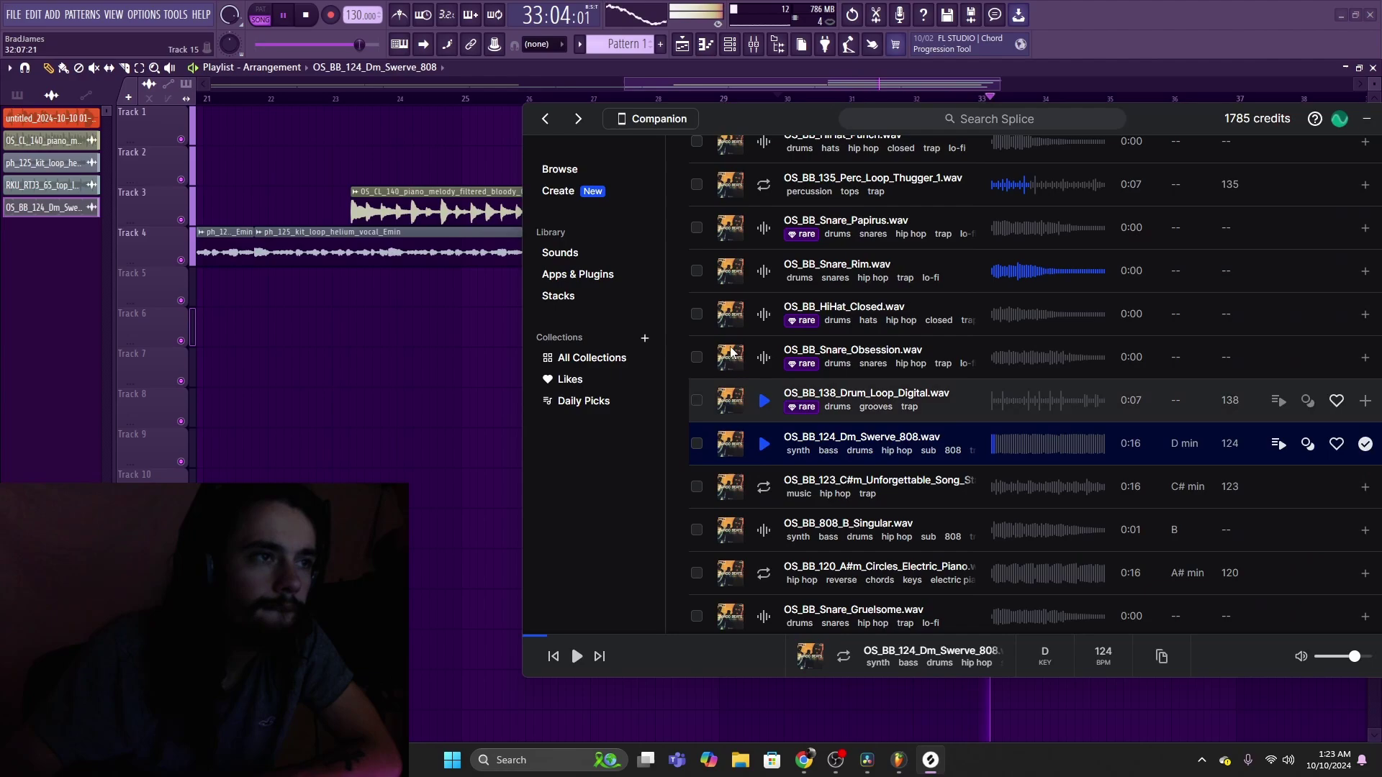
{"action": "left_click", "coordinate": [479, 99]}
{"action": "left_click", "coordinate": [803, 98]}
Step: Nudge the Swerve 808 clip on Track 1 slightly earlier to start at 30:12:12, aligned with the clips below
{"action": "scroll", "coordinate": [807, 98], "scroll_direction": "up", "scroll_amount": 6}
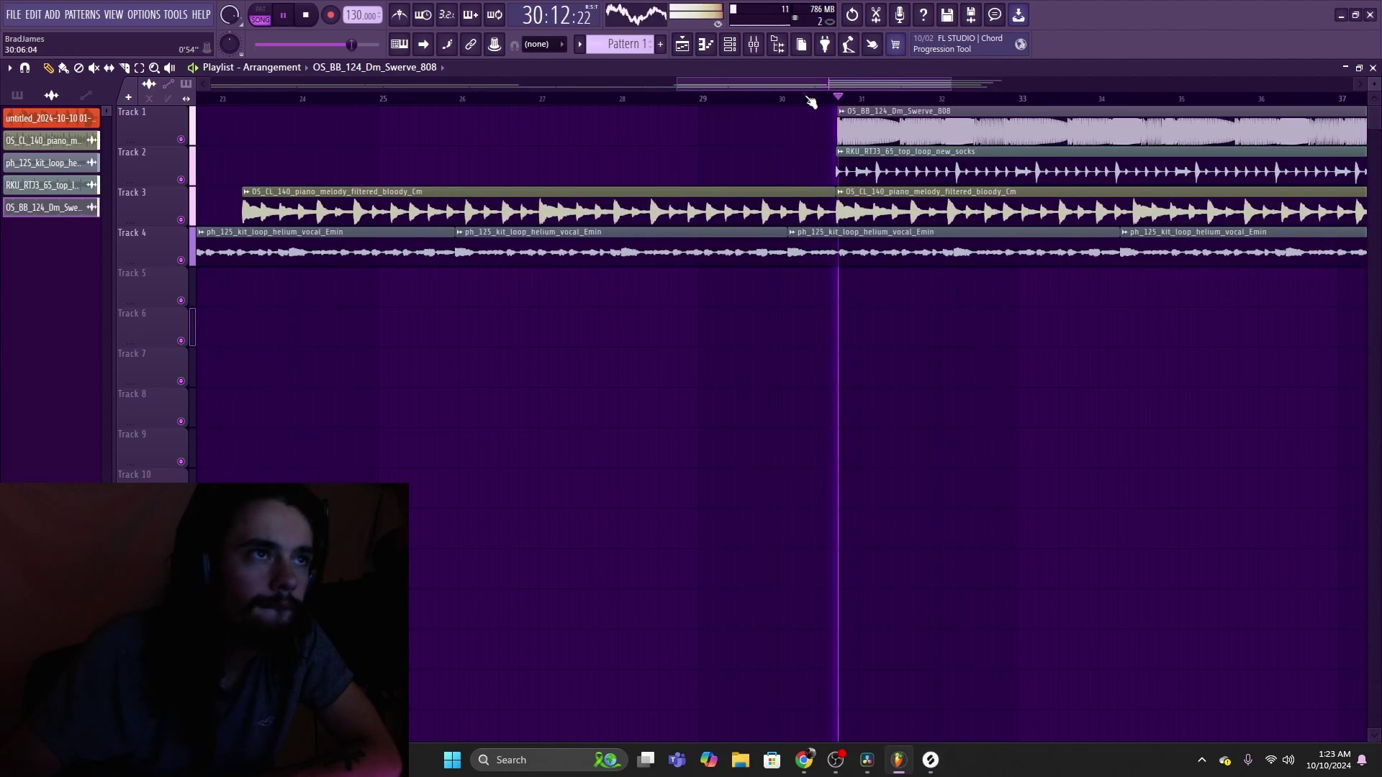
{"action": "left_click_drag", "start_coordinate": [1138, 135], "coordinate": [1128, 135]}
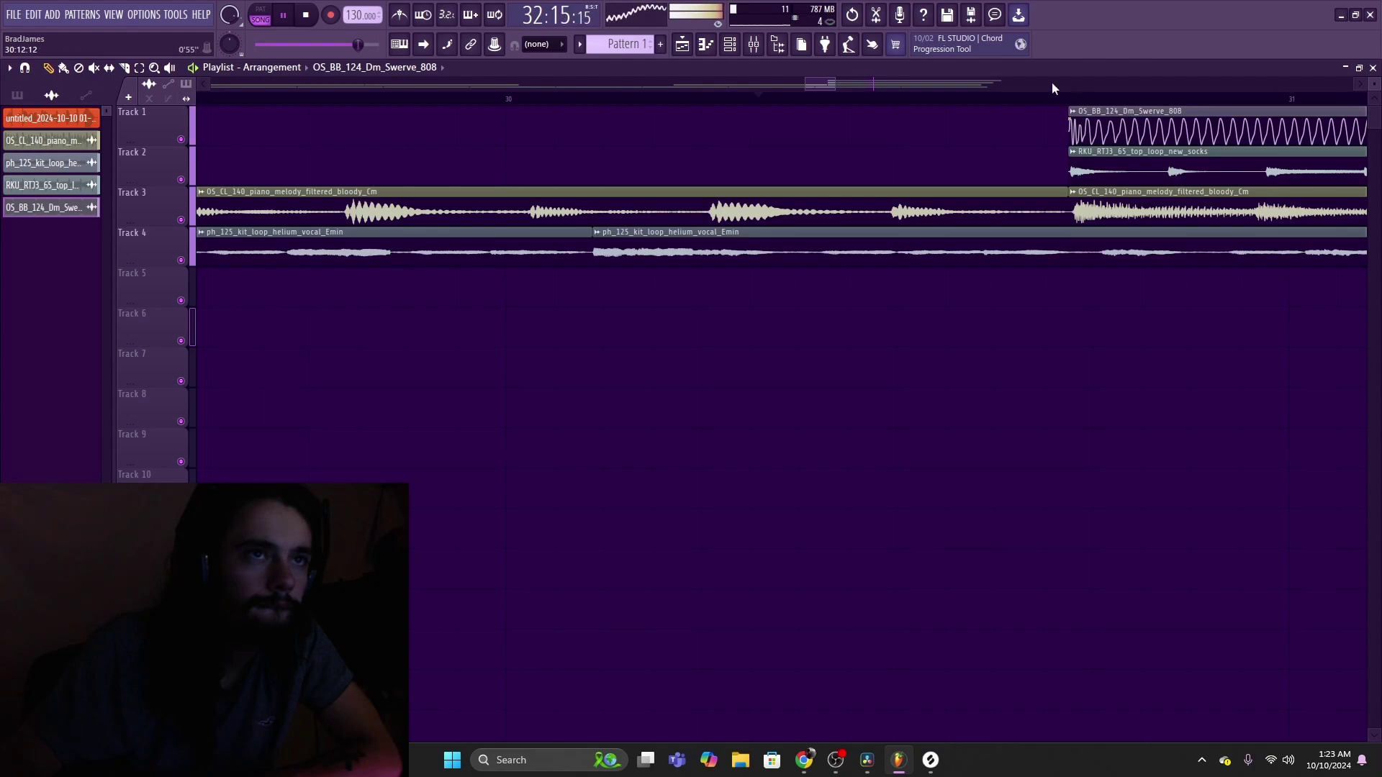
{"action": "scroll", "coordinate": [1041, 103], "scroll_direction": "down", "scroll_amount": 5}
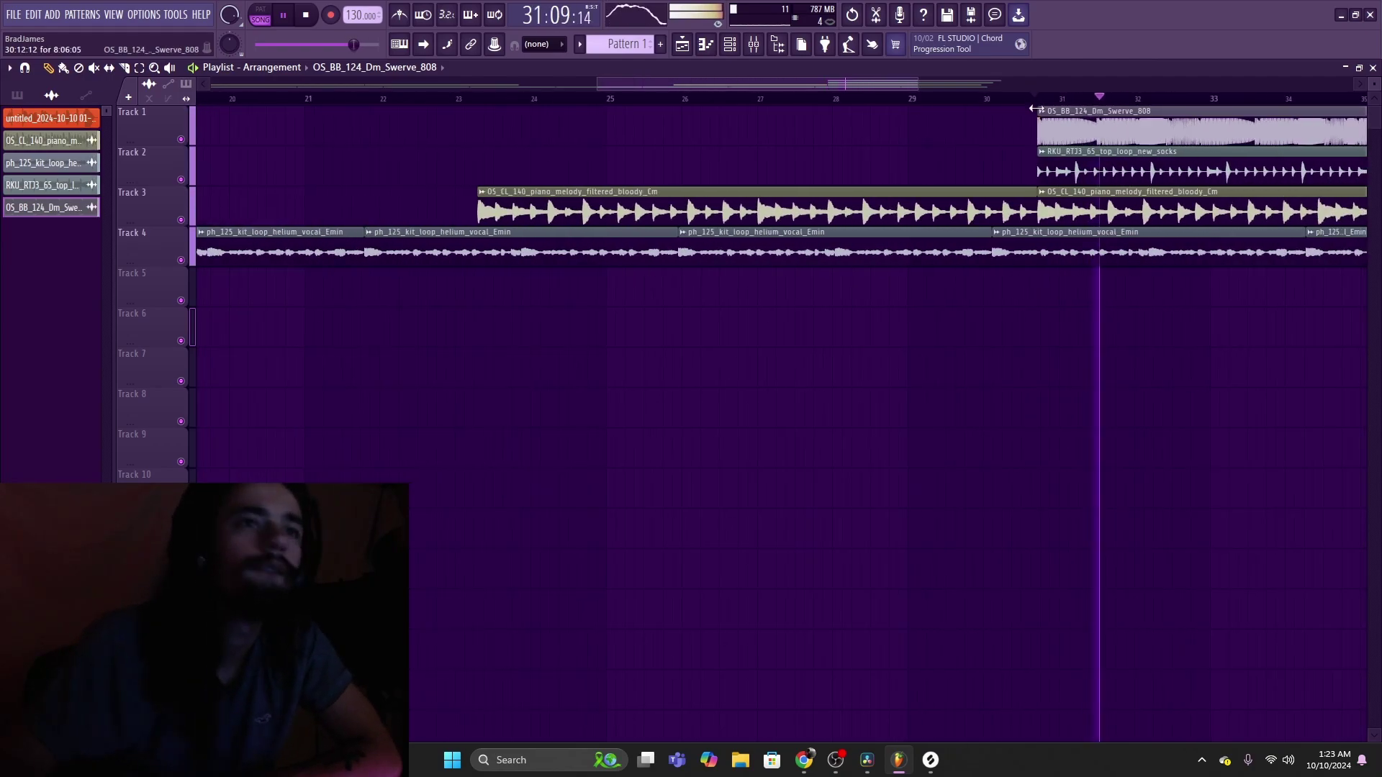
Step: Play the arrangement from about bar 7 to hear the opening piano and vocal loops
{"action": "scroll", "coordinate": [1043, 108], "scroll_direction": "down", "scroll_amount": 8}
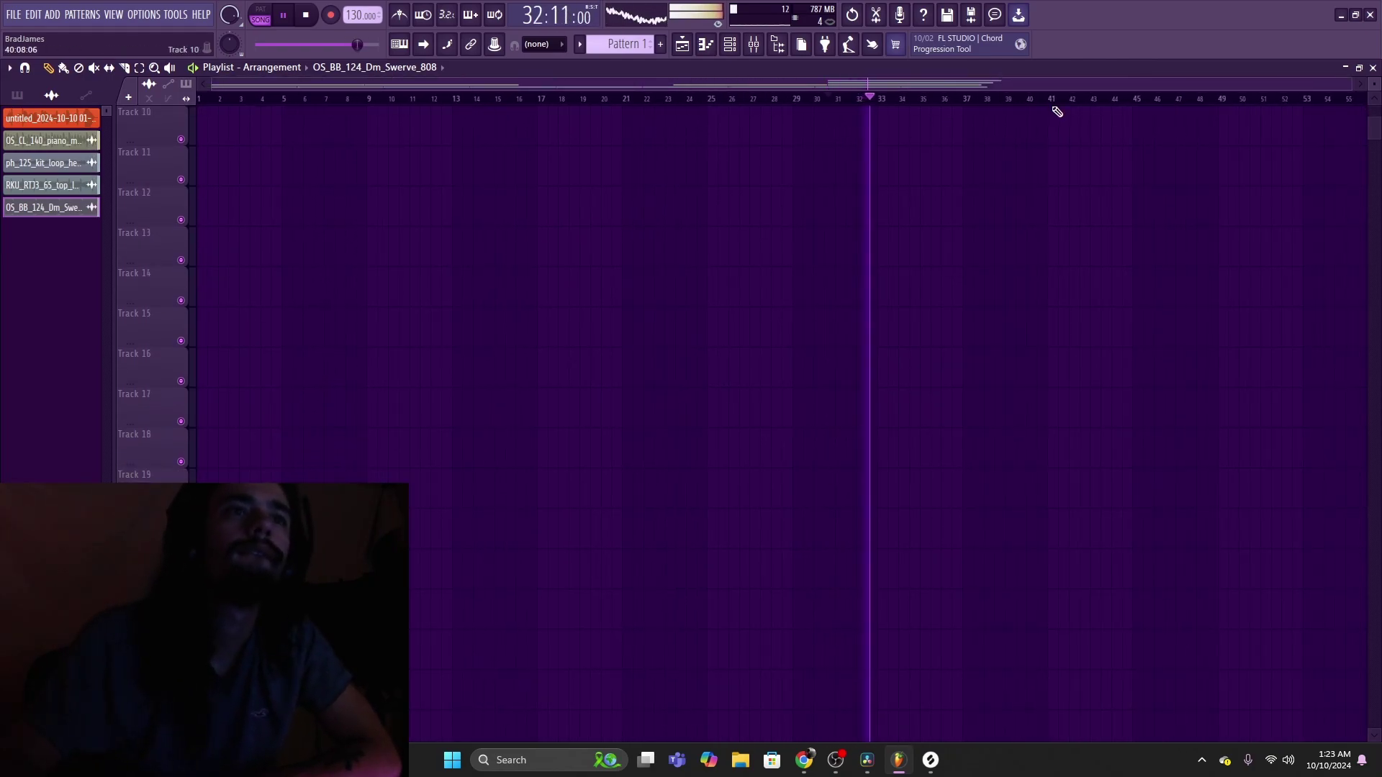
{"action": "scroll", "coordinate": [936, 263], "scroll_direction": "up", "scroll_amount": 5}
{"action": "left_click", "coordinate": [327, 94]}
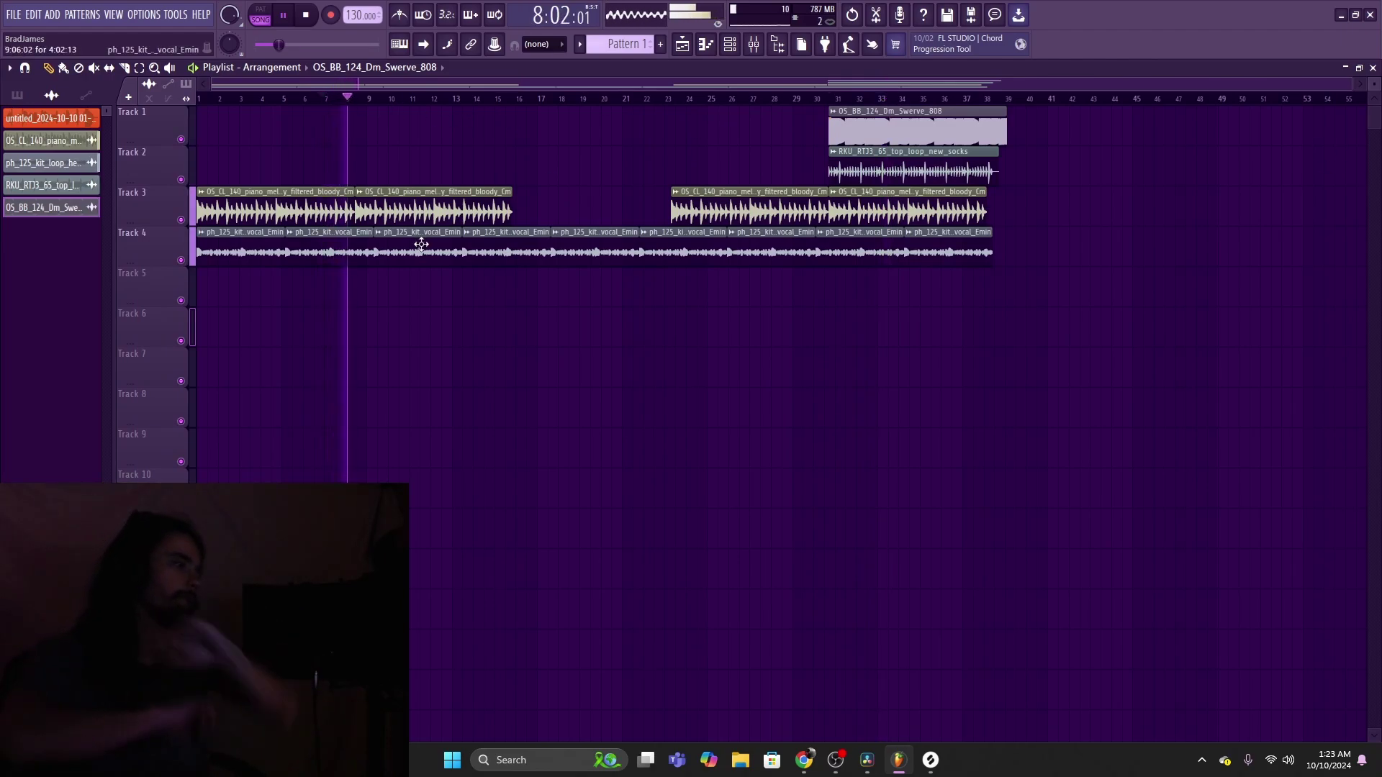
Step: Switch to Splice, preview OS_BB_Snare_Oobs.wav, add it to the library and bring it into the FL Studio project
{"action": "left_click", "coordinate": [934, 762]}
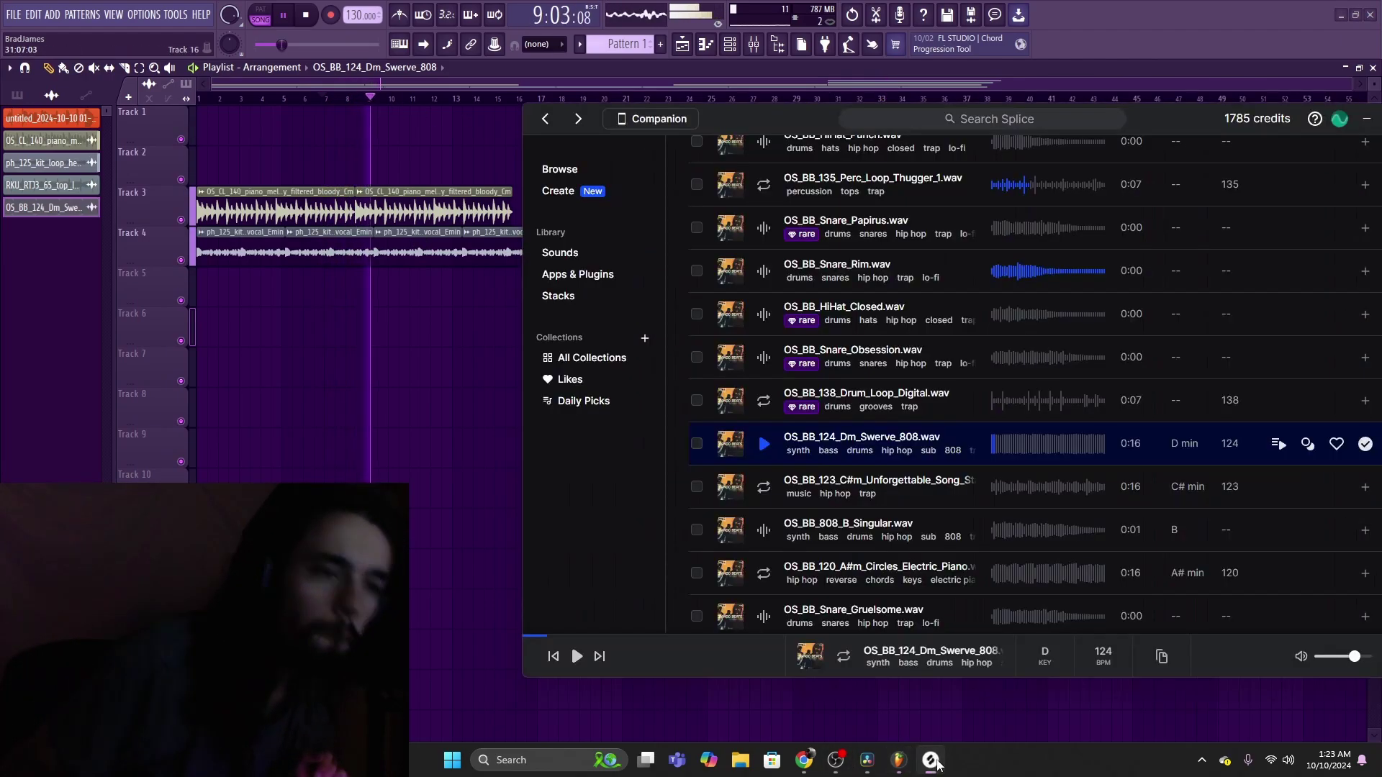
{"action": "scroll", "coordinate": [802, 562], "scroll_direction": "down", "scroll_amount": 3}
{"action": "left_click", "coordinate": [763, 499]}
{"action": "scroll", "coordinate": [832, 692], "scroll_direction": "down", "scroll_amount": 2}
{"action": "scroll", "coordinate": [904, 472], "scroll_direction": "down", "scroll_amount": 1}
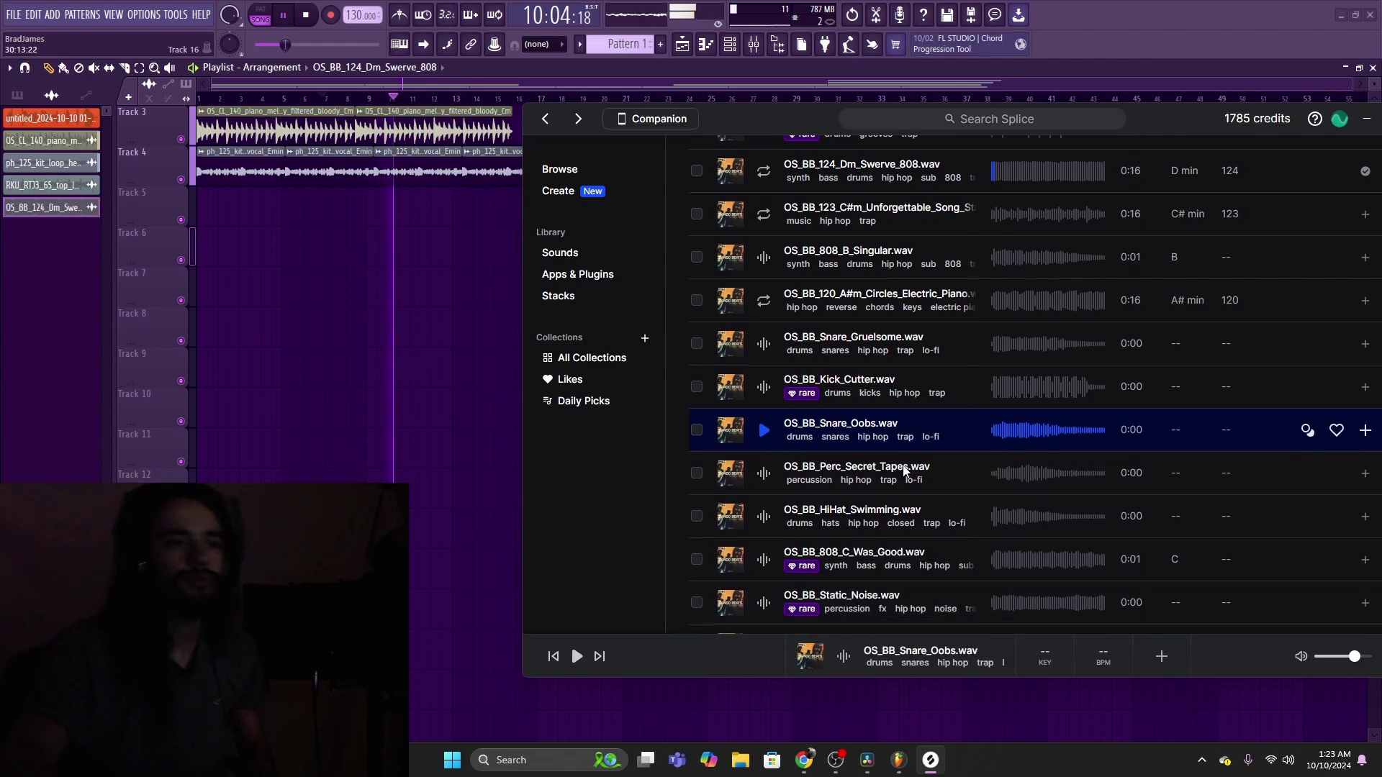
{"action": "scroll", "coordinate": [906, 472], "scroll_direction": "down", "scroll_amount": 3}
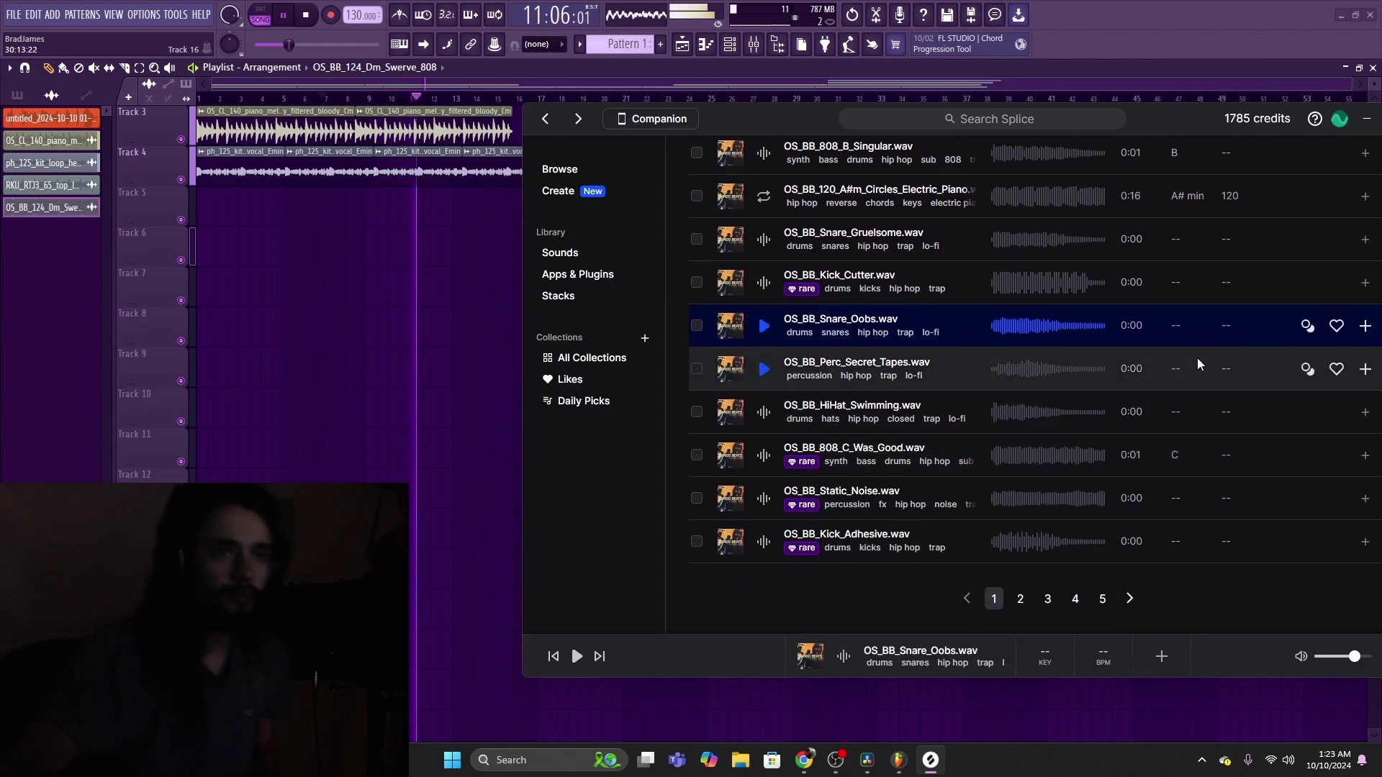
{"action": "left_click", "coordinate": [1366, 326]}
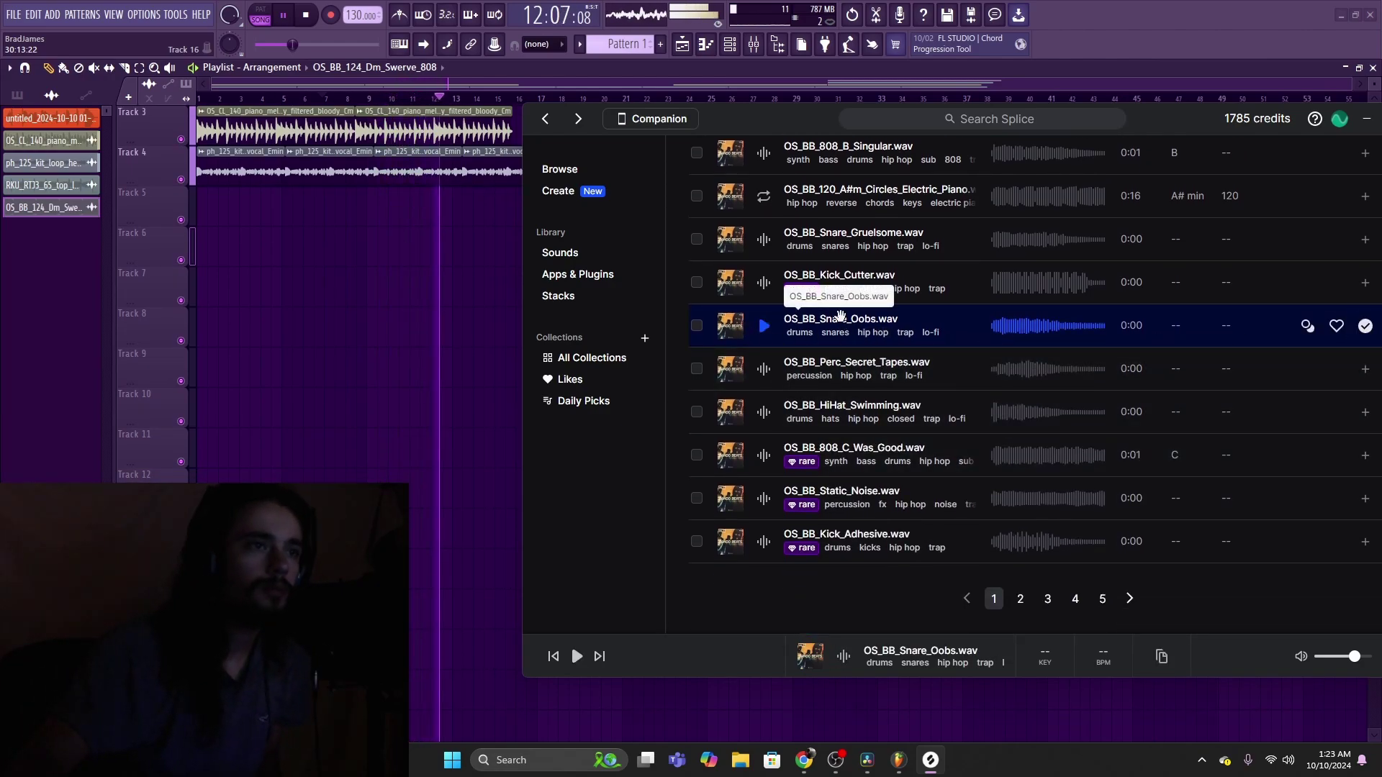
{"action": "left_click_drag", "start_coordinate": [468, 228], "coordinate": [472, 223]}
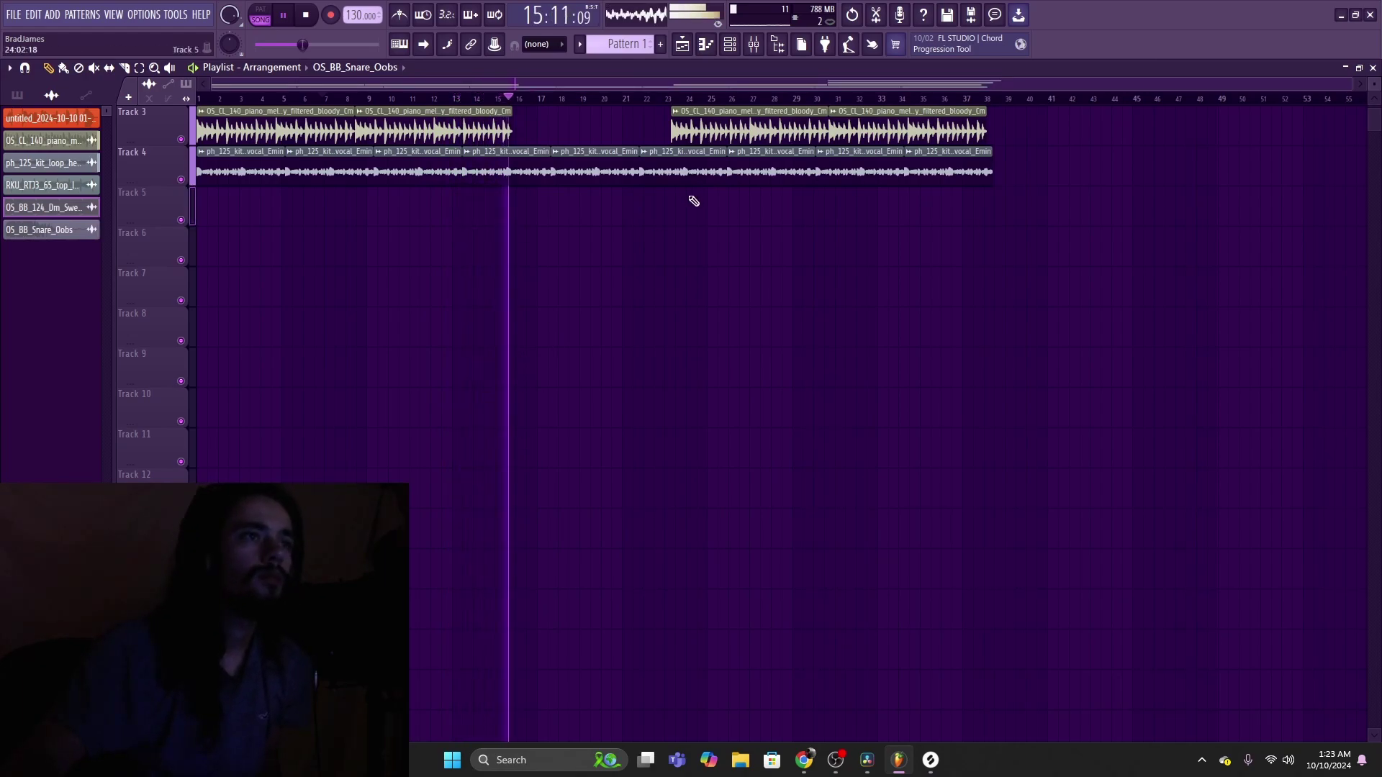
{"action": "scroll", "coordinate": [704, 109], "scroll_direction": "up", "scroll_amount": 2}
{"action": "scroll", "coordinate": [703, 110], "scroll_direction": "down", "scroll_amount": 1}
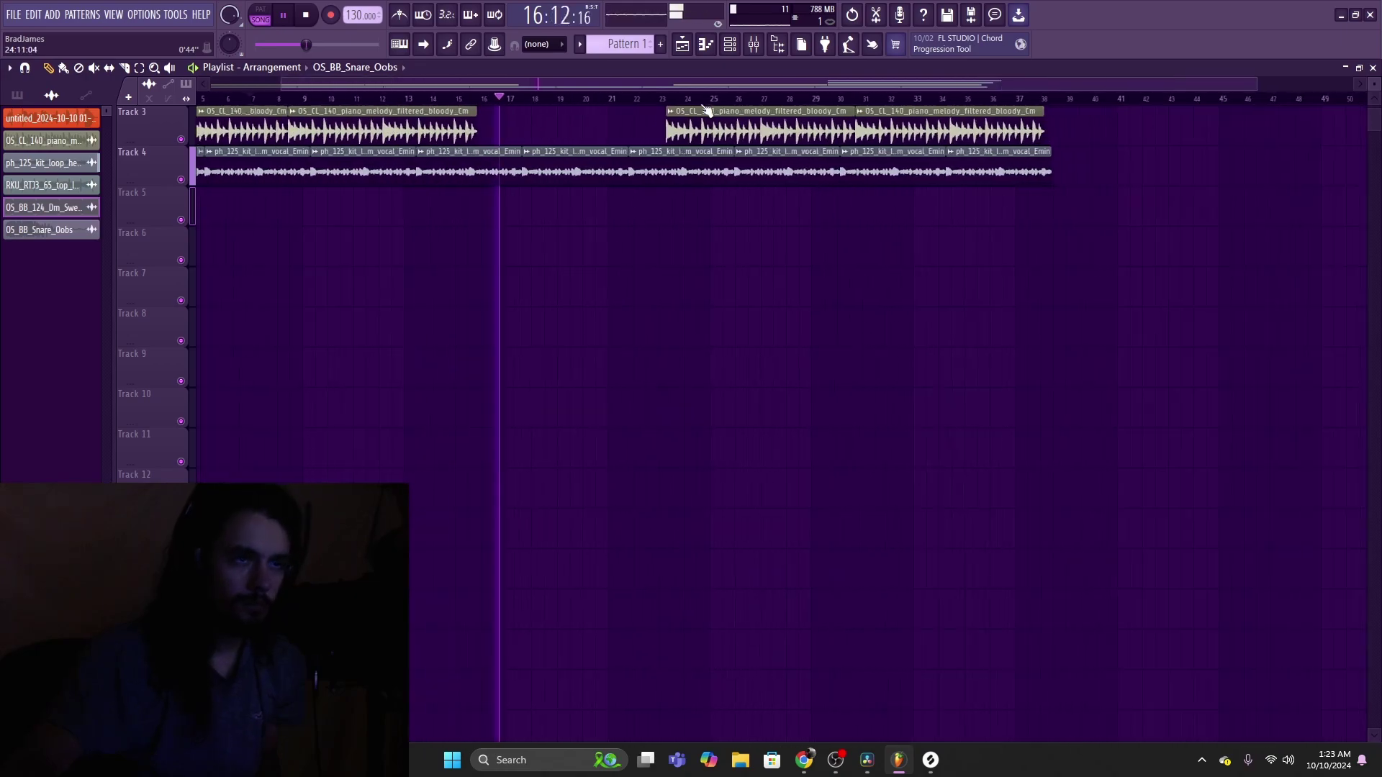
{"action": "scroll", "coordinate": [730, 442], "scroll_direction": "up", "scroll_amount": 2}
{"action": "left_click", "coordinate": [568, 170]}
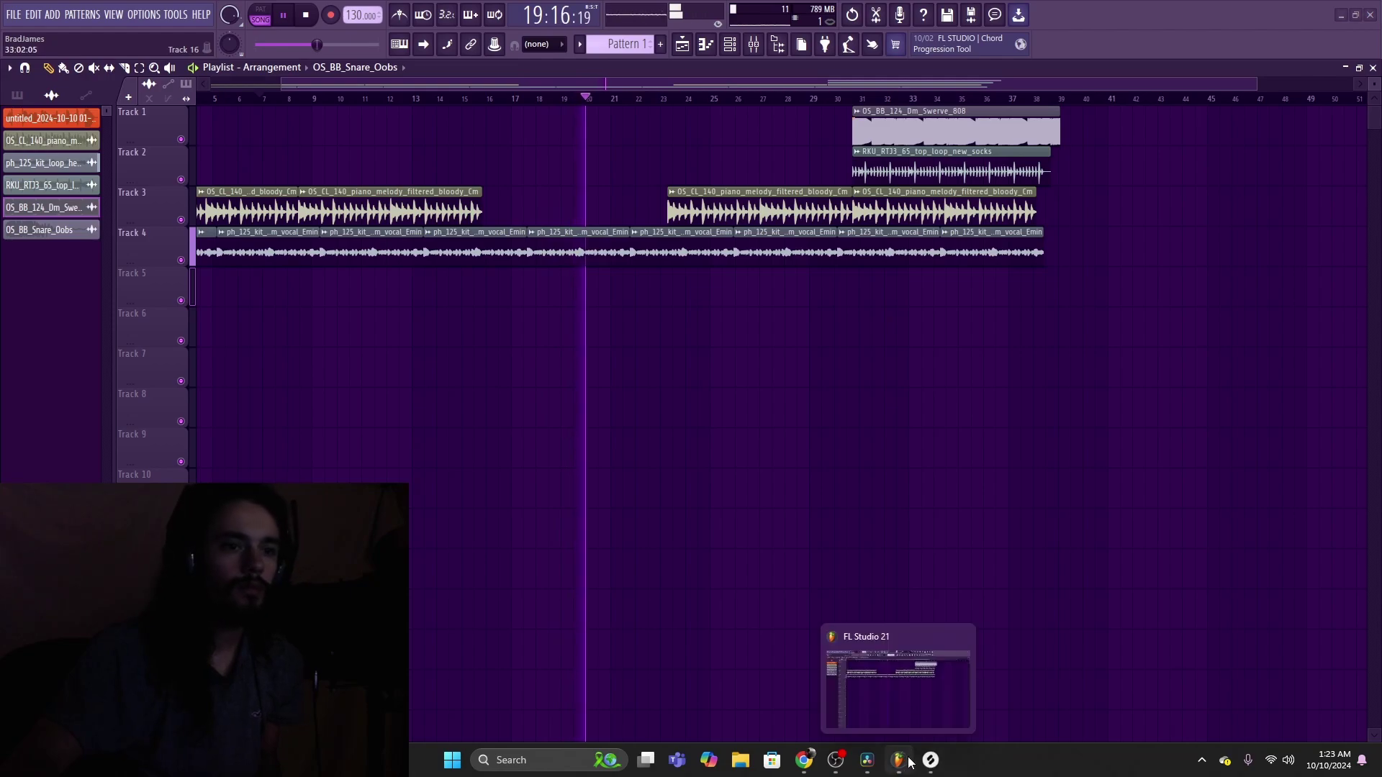
Step: Switch to Splice and preview OS_BB_HiHat_Swimming.wav and OS_BB_Perc_Secret_Tapes.wav in the sample pack
{"action": "left_click", "coordinate": [930, 760]}
{"action": "left_click", "coordinate": [764, 412]}
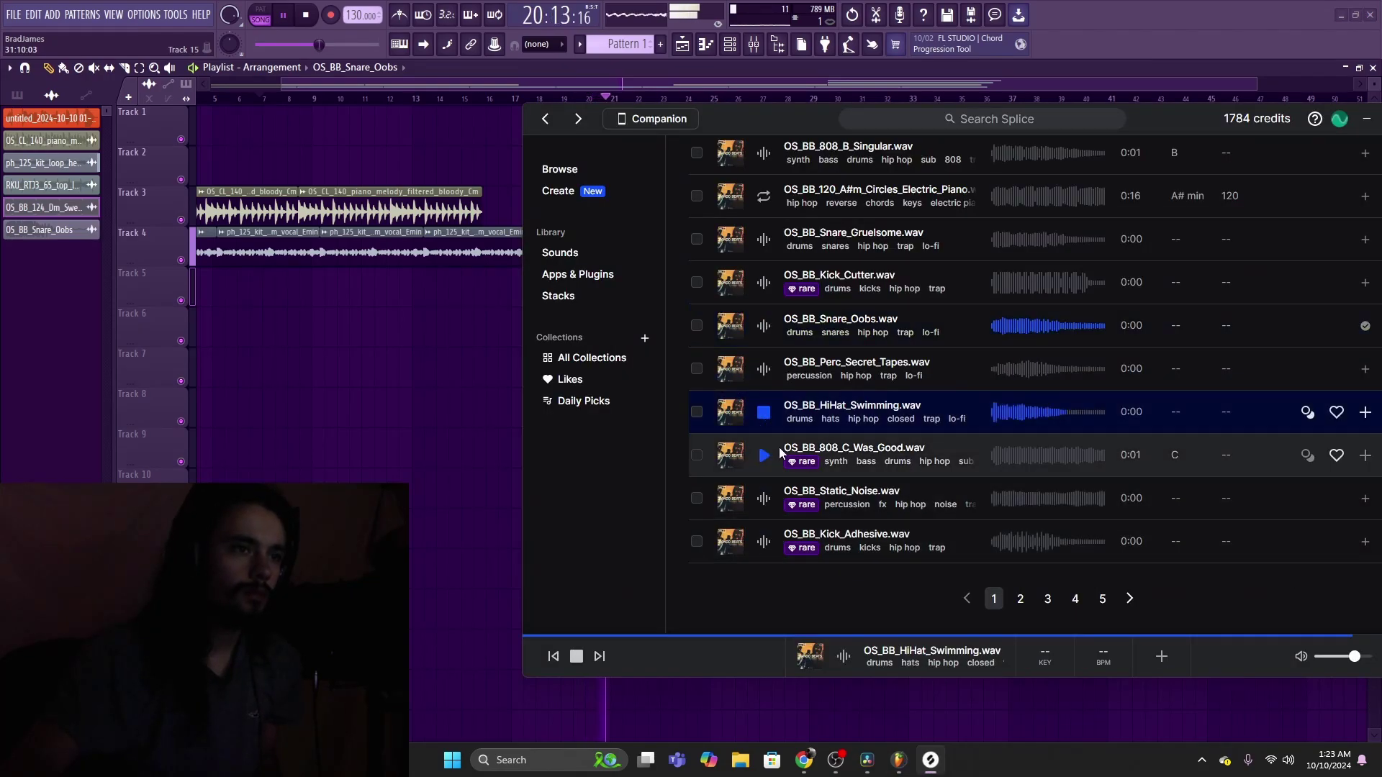
{"action": "left_click", "coordinate": [764, 368]}
Step: Open the Splice library's sounds and audition recent samples from the Swerve 808 through the phone pick-up, police radio and new_socks top loop
{"action": "left_click", "coordinate": [567, 254]}
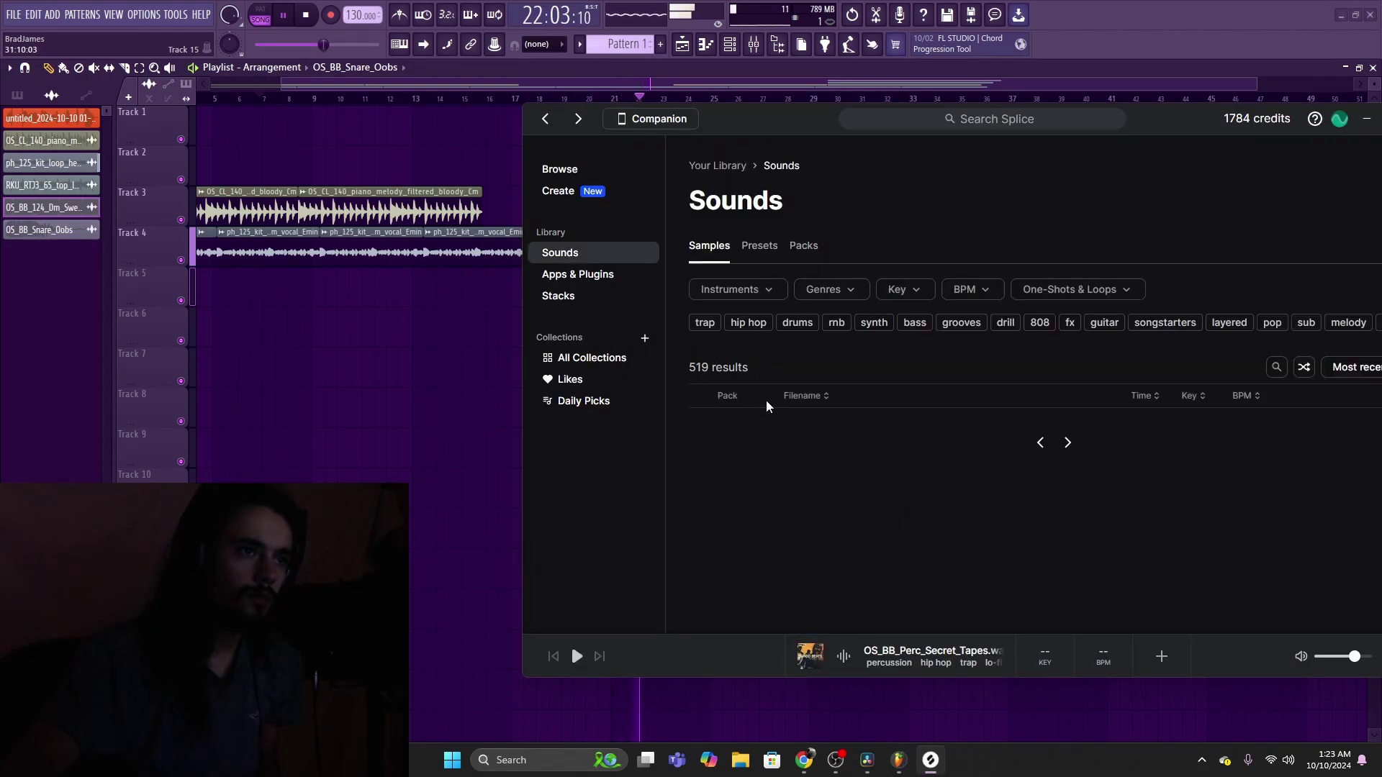
{"action": "left_click", "coordinate": [764, 432]}
{"action": "left_click", "coordinate": [762, 469]}
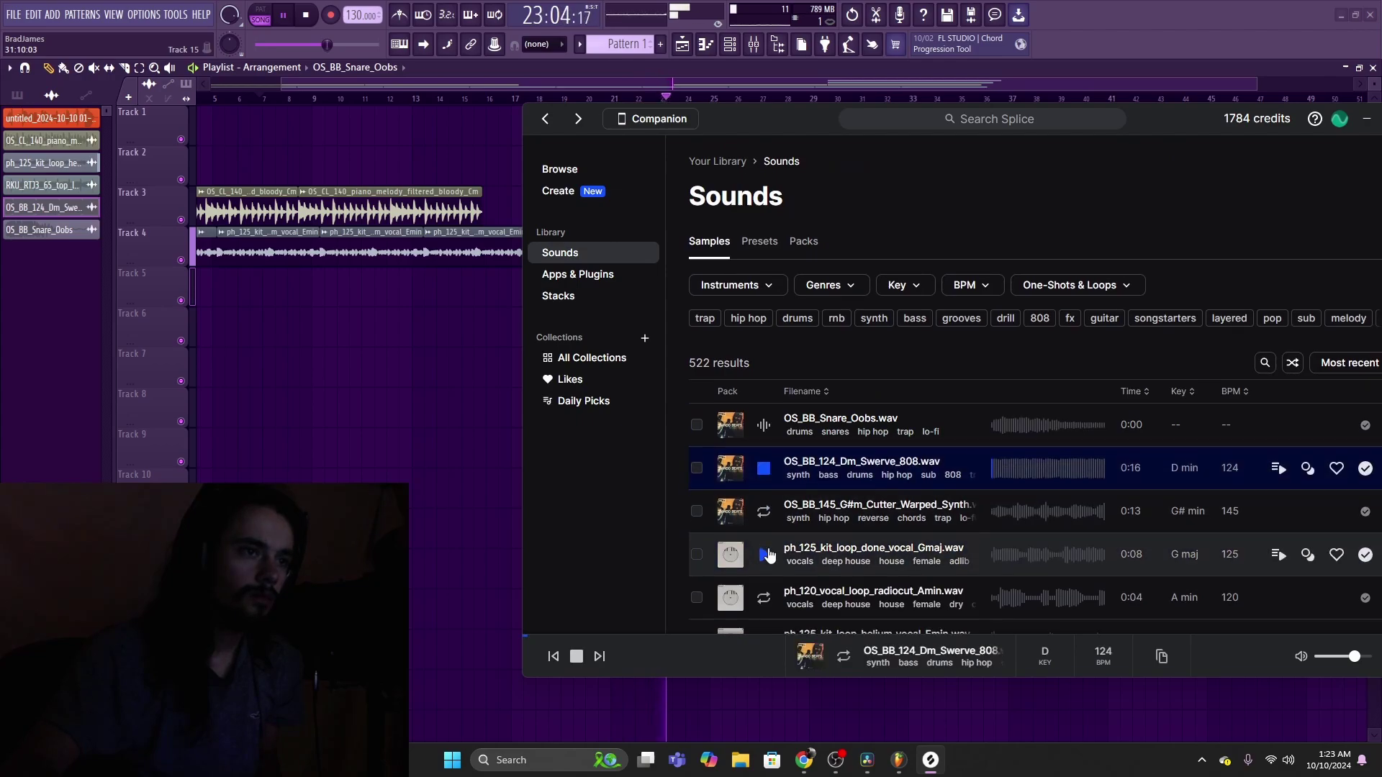
{"action": "scroll", "coordinate": [768, 552], "scroll_direction": "down", "scroll_amount": 4}
{"action": "left_click", "coordinate": [766, 490]}
{"action": "scroll", "coordinate": [769, 495], "scroll_direction": "down", "scroll_amount": 1}
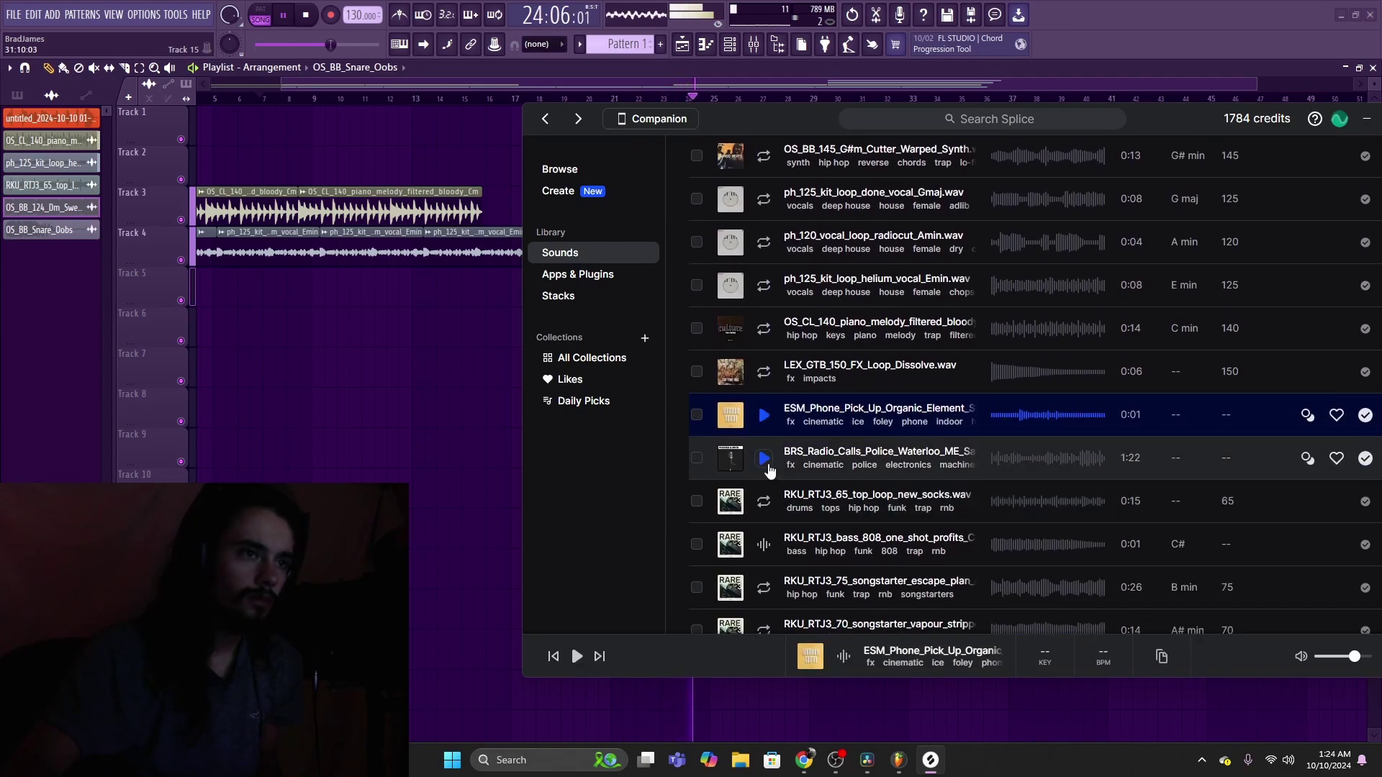
{"action": "left_click", "coordinate": [764, 458]}
{"action": "left_click", "coordinate": [764, 502]}
{"action": "scroll", "coordinate": [759, 507], "scroll_direction": "down", "scroll_amount": 5}
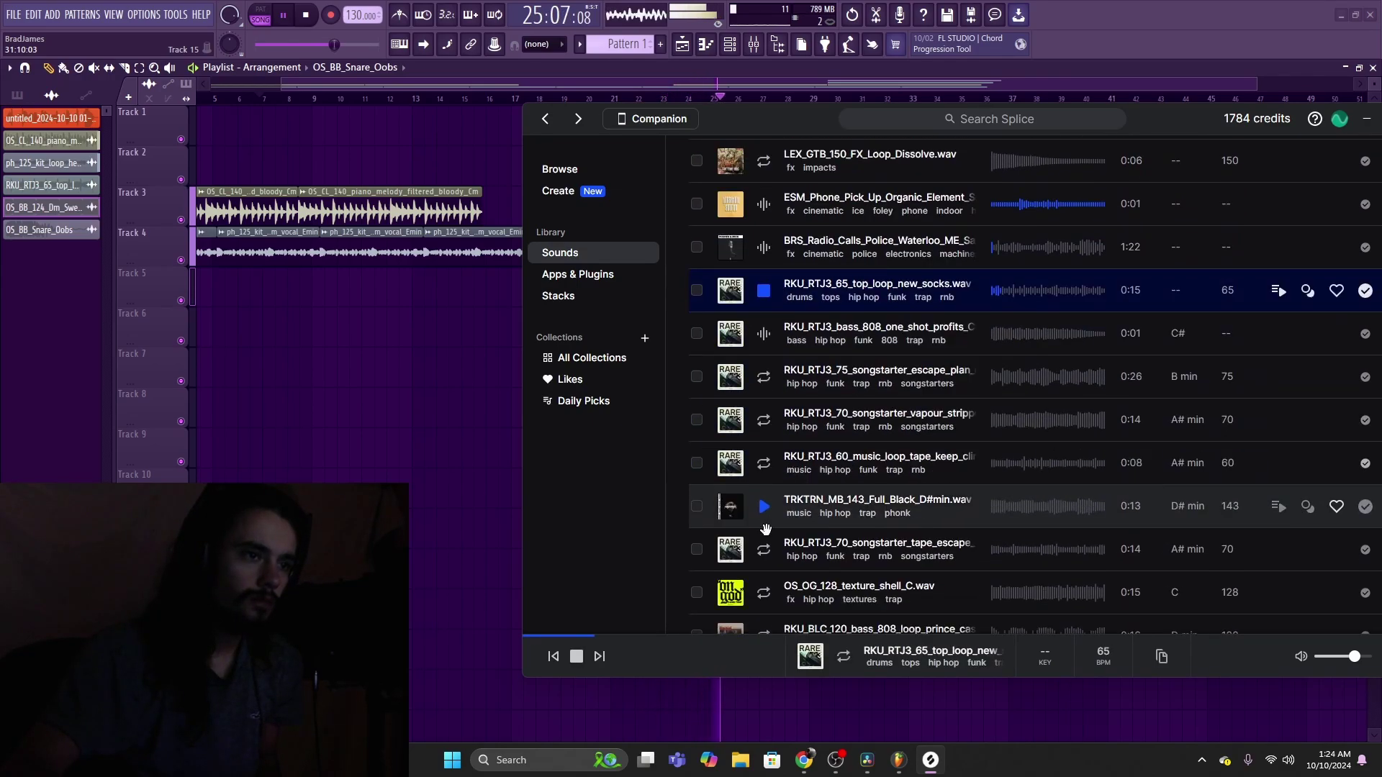
Step: Preview TRKTRN_MB_143_Full_Black, the RKU_RTJ3_70 tape_escape songstarter, OS_OG_128_texture_shell_C and the RKU_BLC_120 808 bass loop
{"action": "left_click", "coordinate": [764, 502]}
{"action": "scroll", "coordinate": [765, 432], "scroll_direction": "down", "scroll_amount": 3}
{"action": "left_click", "coordinate": [764, 401]}
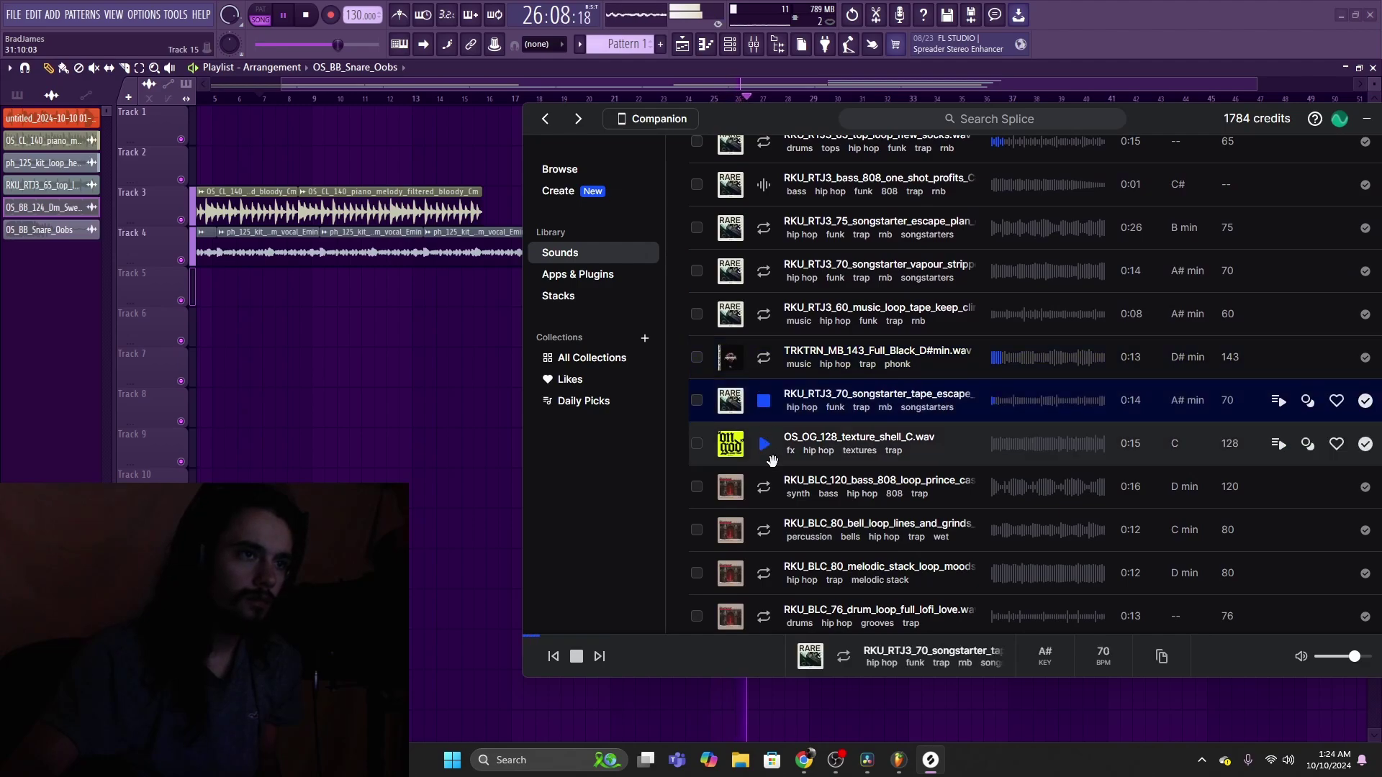
{"action": "left_click", "coordinate": [764, 443]}
{"action": "left_click", "coordinate": [764, 487]}
{"action": "scroll", "coordinate": [778, 505], "scroll_direction": "down", "scroll_amount": 7}
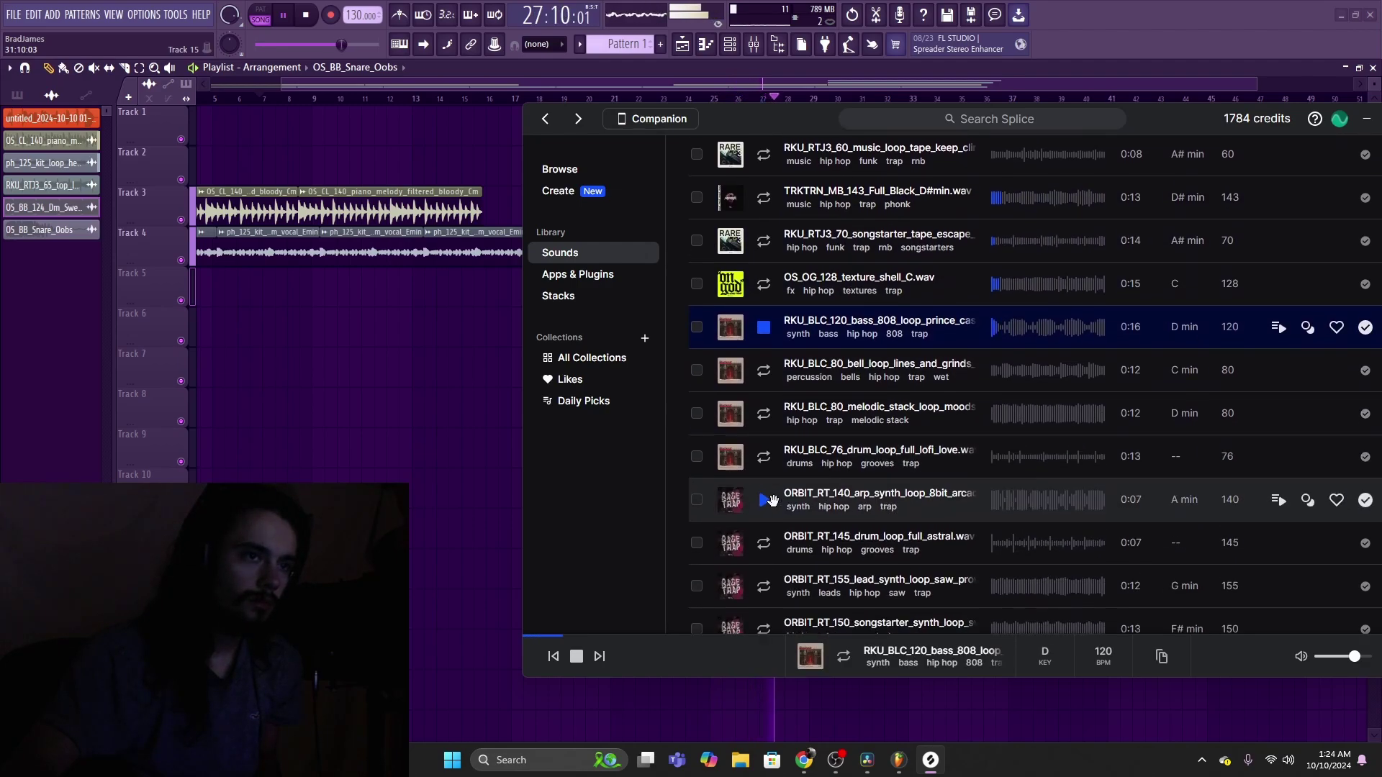
Step: Audition the ORBIT_RT drum_loop_full_astral, the 155 BPM lead synth, the 150 BPM songstarter and the 155 BPM arp synth loops
{"action": "left_click", "coordinate": [764, 415]}
{"action": "left_click", "coordinate": [764, 461]}
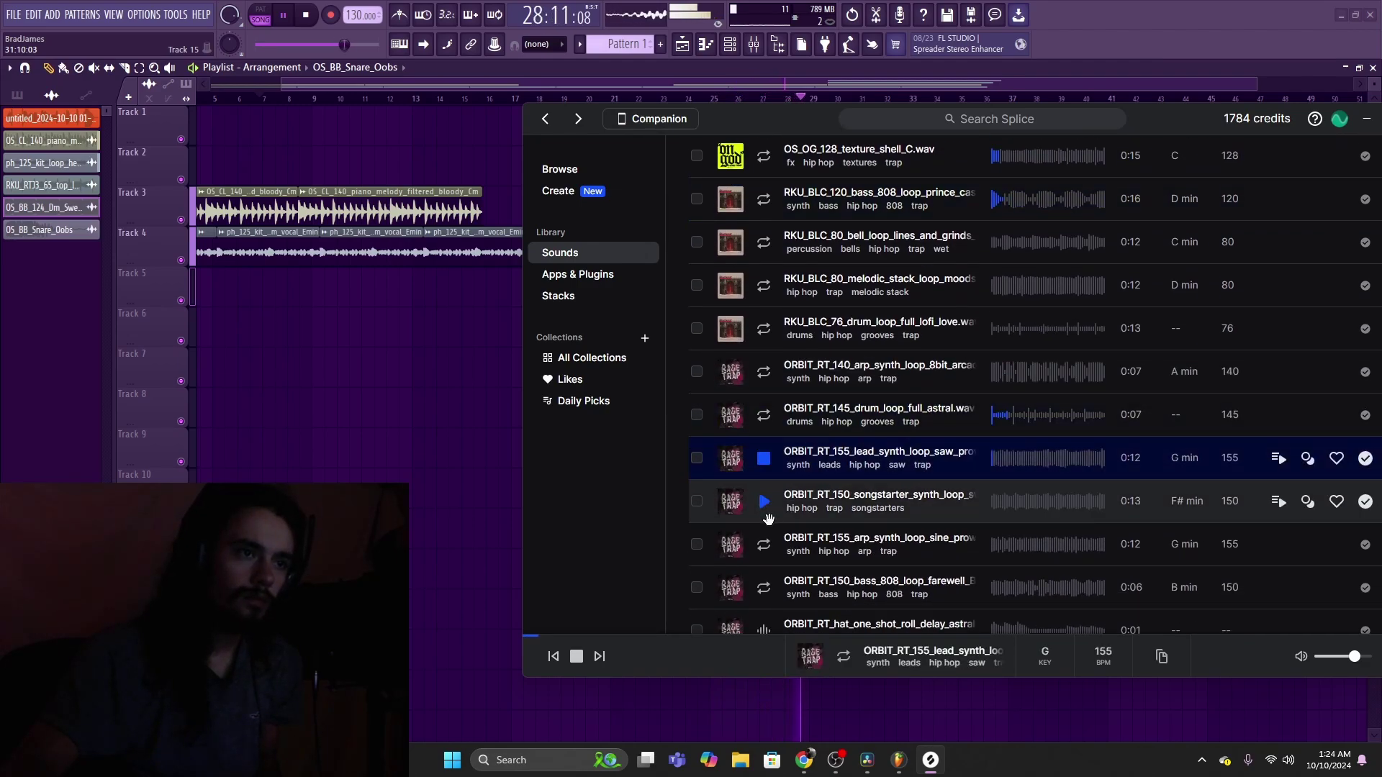
{"action": "left_click", "coordinate": [764, 503]}
{"action": "left_click", "coordinate": [764, 544]}
{"action": "scroll", "coordinate": [766, 538], "scroll_direction": "down", "scroll_amount": 2}
{"action": "scroll", "coordinate": [765, 537], "scroll_direction": "down", "scroll_amount": 1}
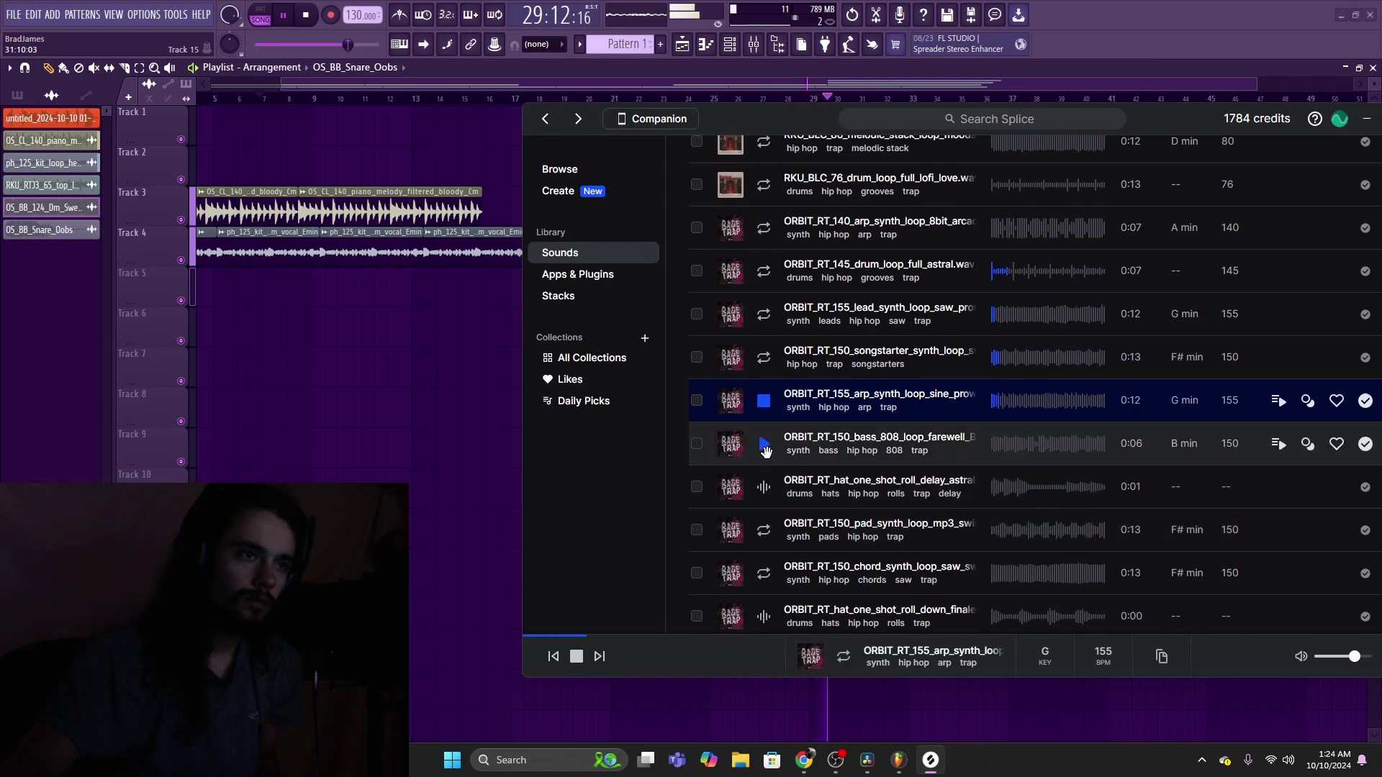
Step: Audition the ORBIT_RT farewell 808 bass loop, hat roll delay one-shot, mp3 pad synth loop and saw chord synth loop
{"action": "left_click", "coordinate": [763, 444]}
{"action": "left_click", "coordinate": [764, 486]}
{"action": "scroll", "coordinate": [769, 545], "scroll_direction": "down", "scroll_amount": 5}
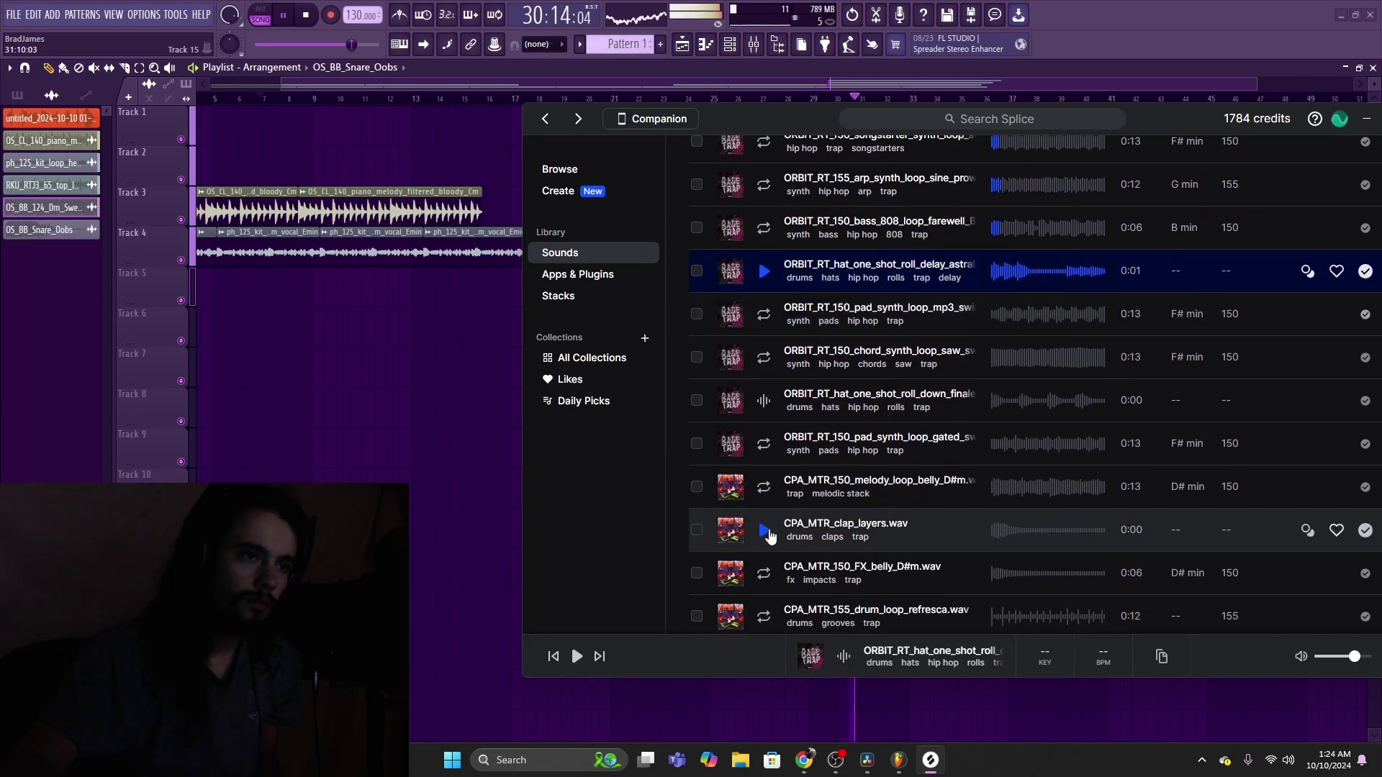
{"action": "left_click", "coordinate": [764, 314]}
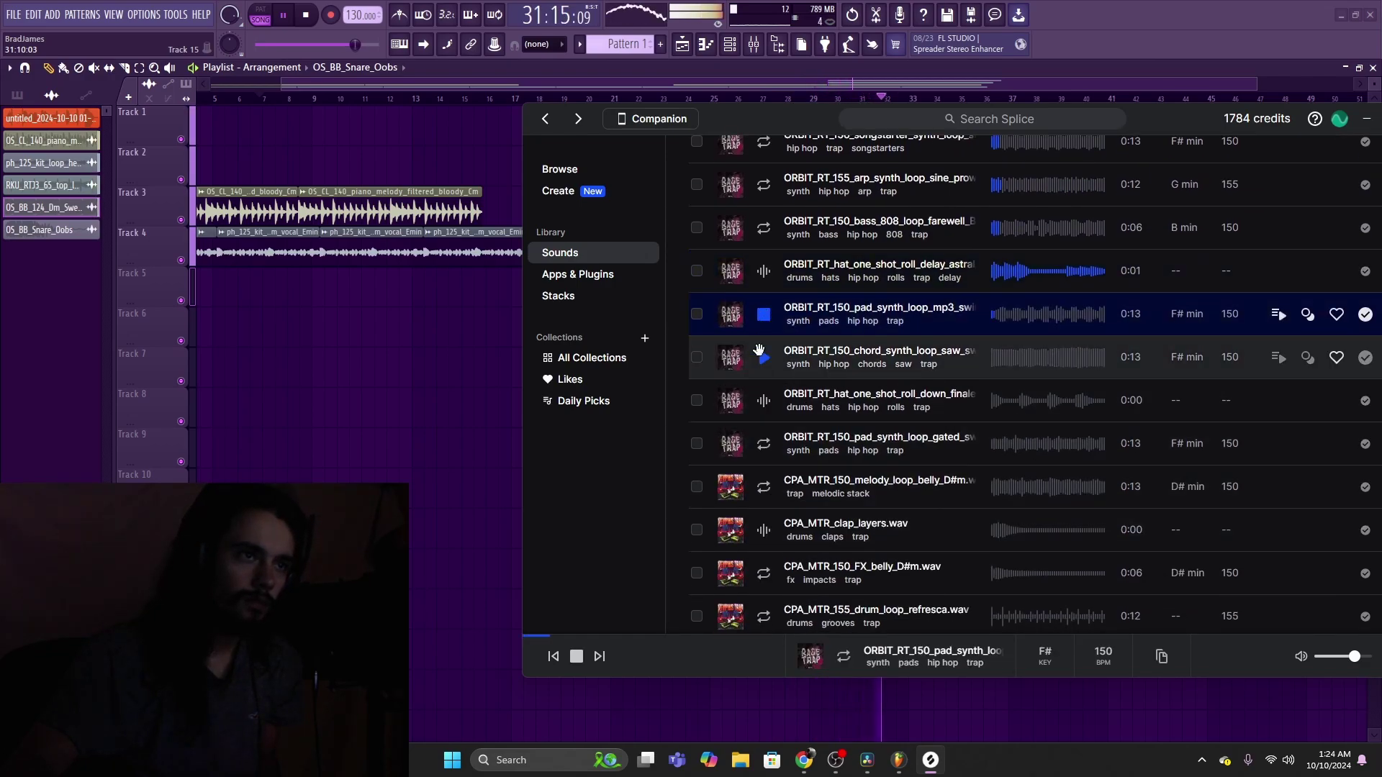
{"action": "left_click", "coordinate": [765, 357]}
{"action": "scroll", "coordinate": [768, 487], "scroll_direction": "down", "scroll_amount": 8}
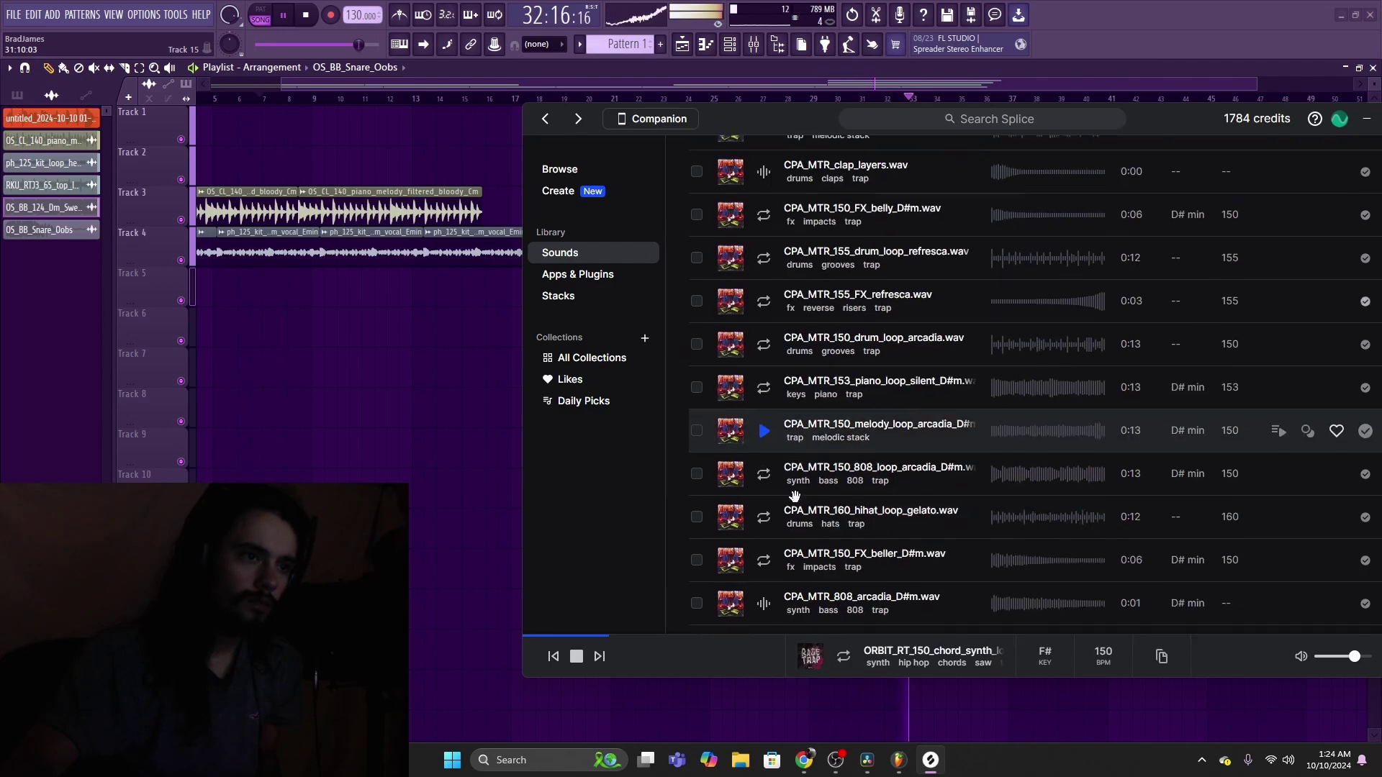
Step: Preview the CPA_MTR refresca FX, silent piano loop, arcadia melody and 808 loops, and gelato hi-hat loop
{"action": "left_click", "coordinate": [763, 301]}
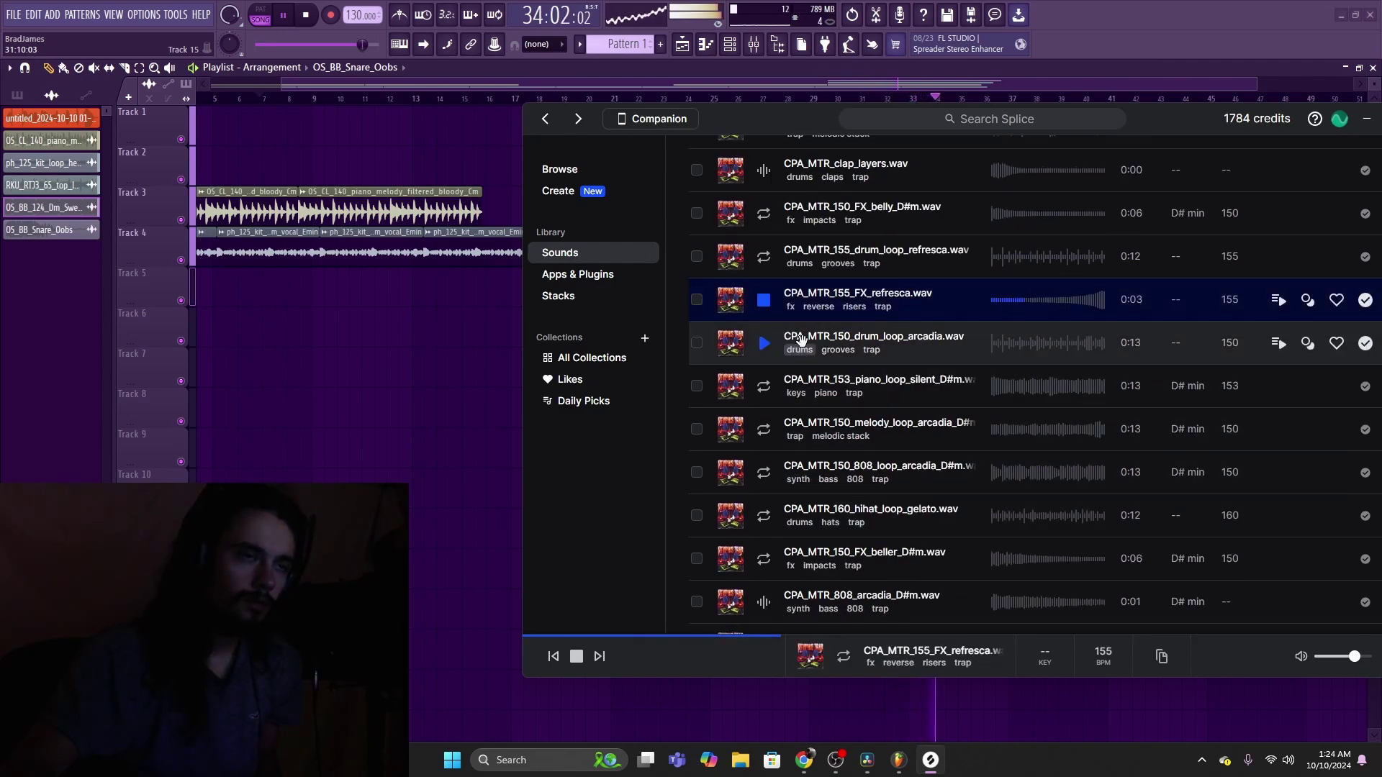
{"action": "left_click", "coordinate": [764, 387]}
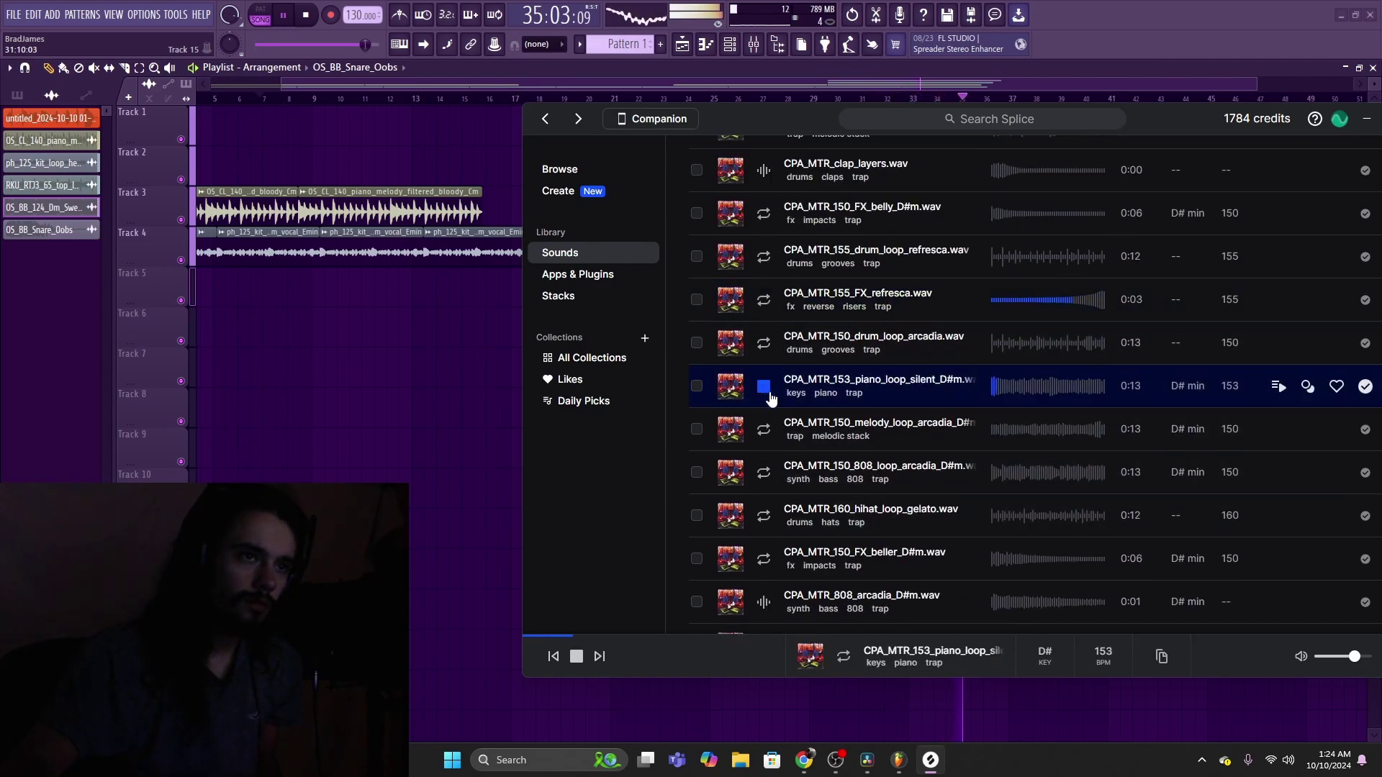
{"action": "left_click", "coordinate": [764, 430]}
{"action": "left_click", "coordinate": [764, 473]}
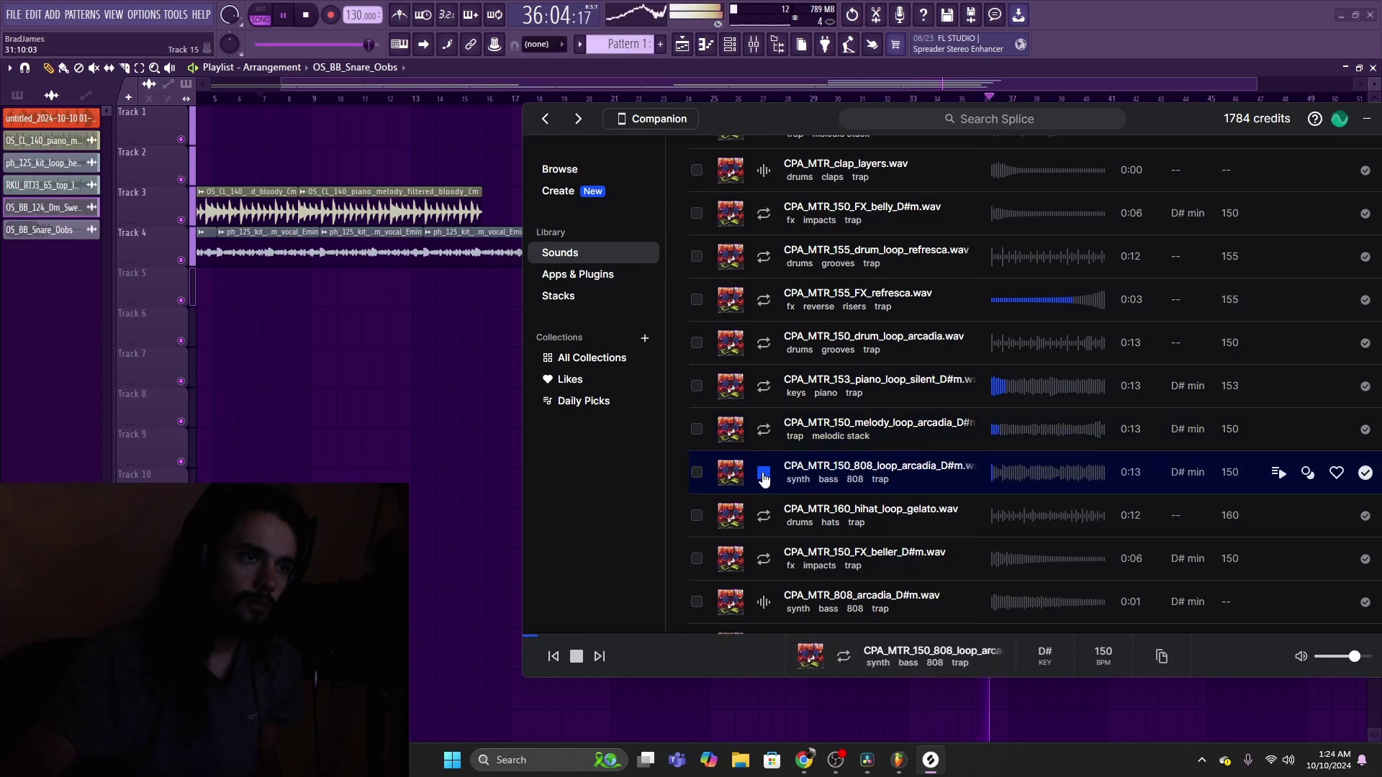
{"action": "left_click", "coordinate": [763, 517]}
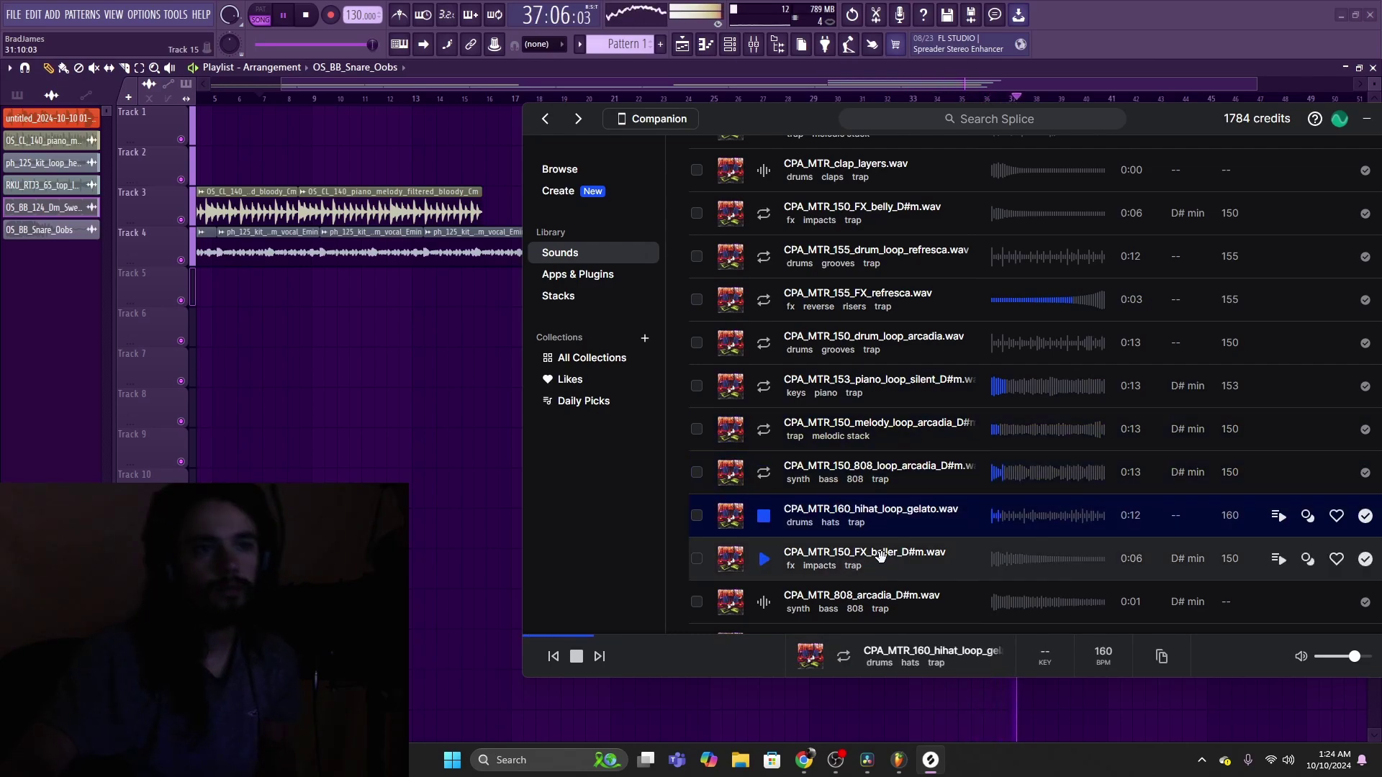
Step: Preview CPA_MTR_150_FX_beller_D#m.wav, place it on Track 5 and shift the clip so it ends where the Swerve 808 clip starts
{"action": "left_click", "coordinate": [764, 560]}
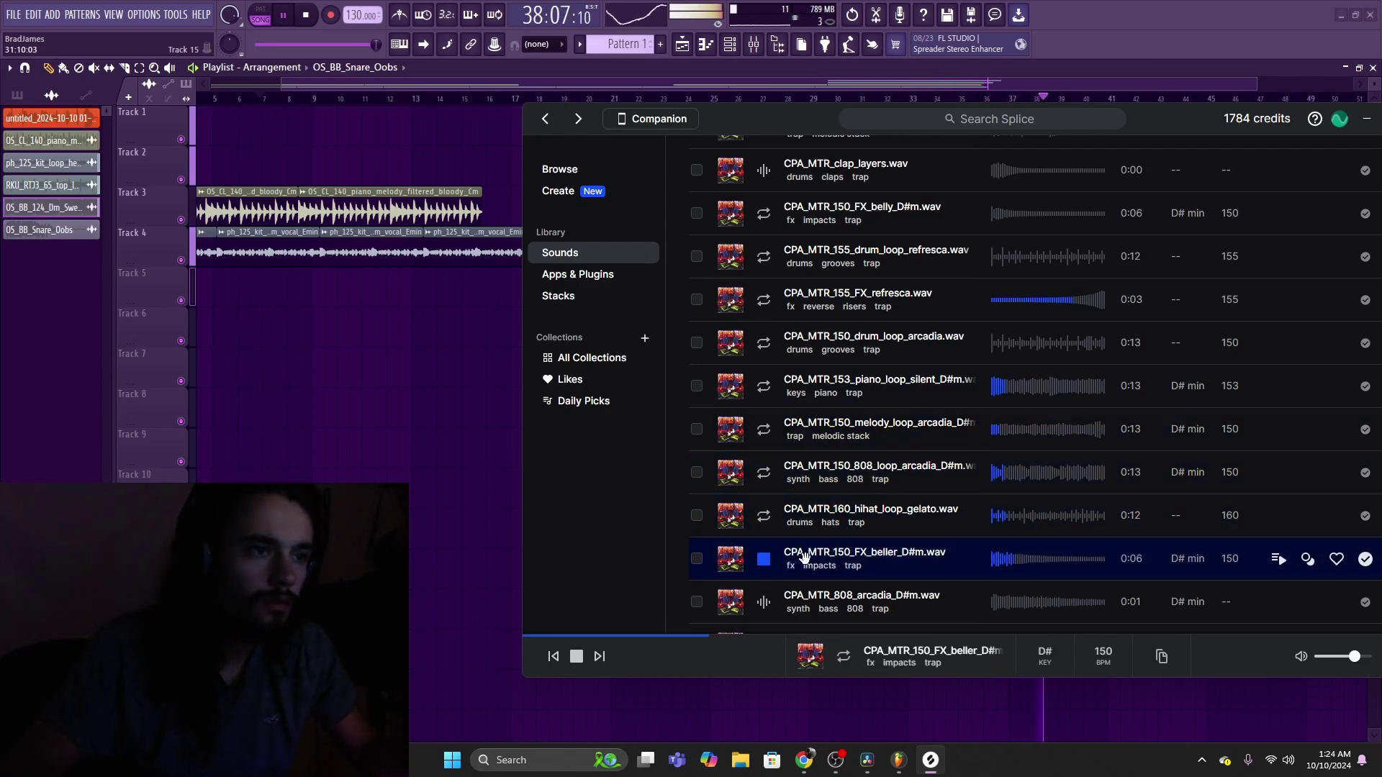
{"action": "left_click_drag", "start_coordinate": [486, 336], "coordinate": [704, 290]}
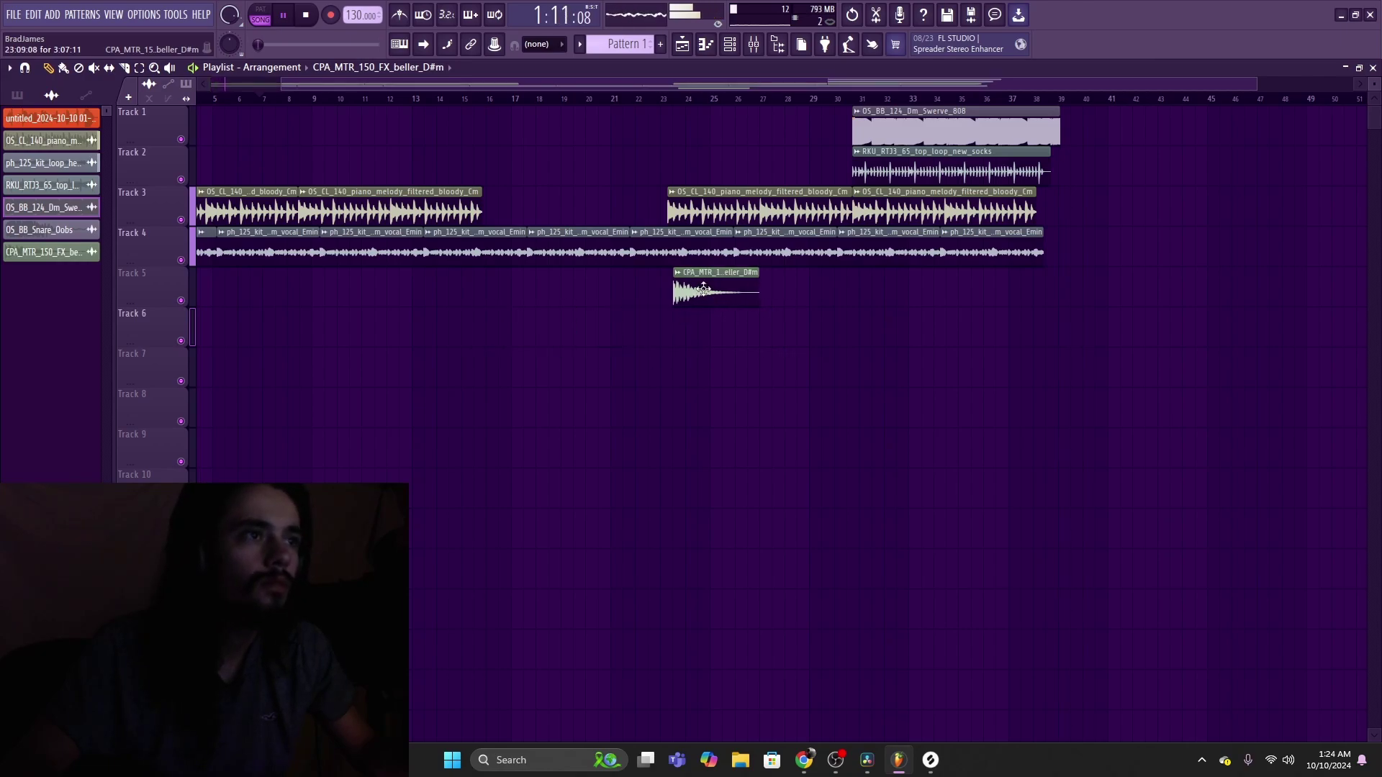
{"action": "left_click", "coordinate": [659, 98]}
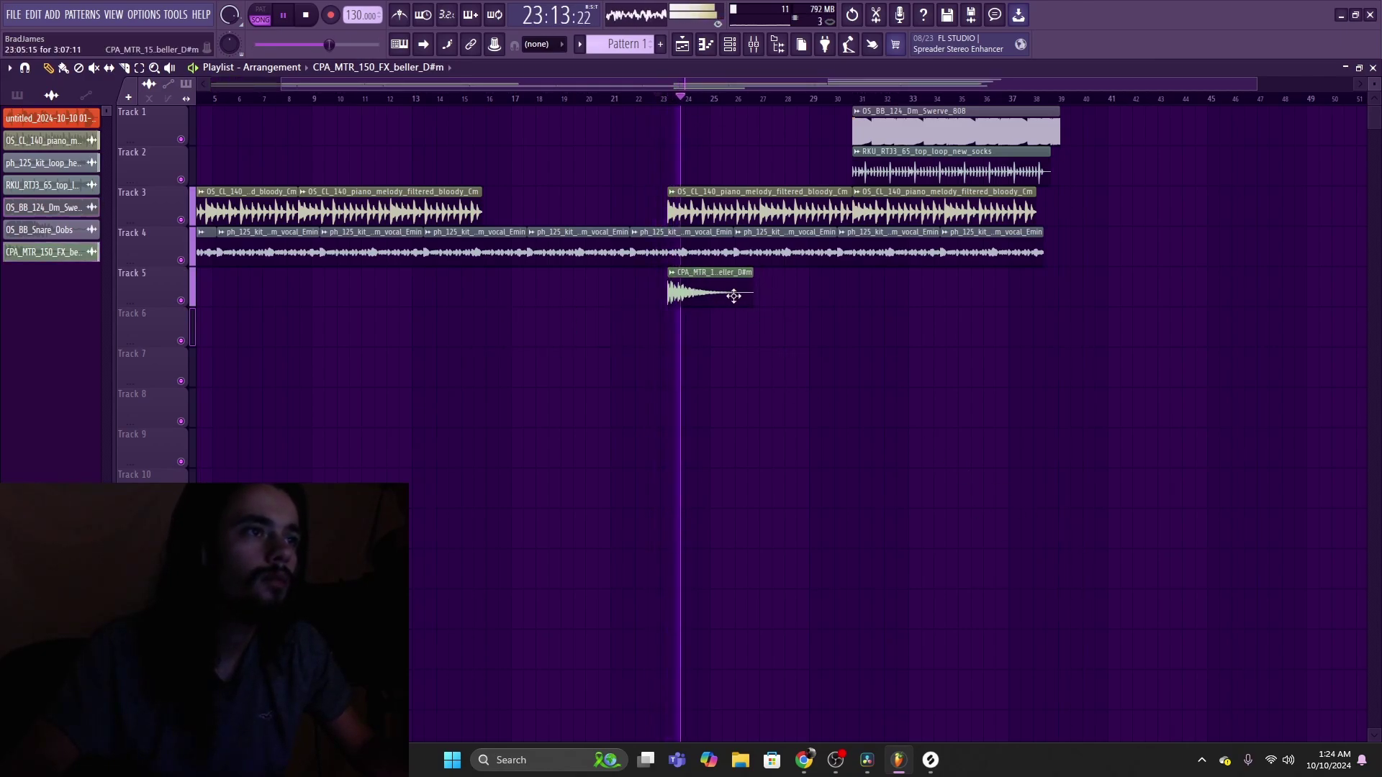
{"action": "left_click_drag", "start_coordinate": [733, 295], "coordinate": [816, 289]}
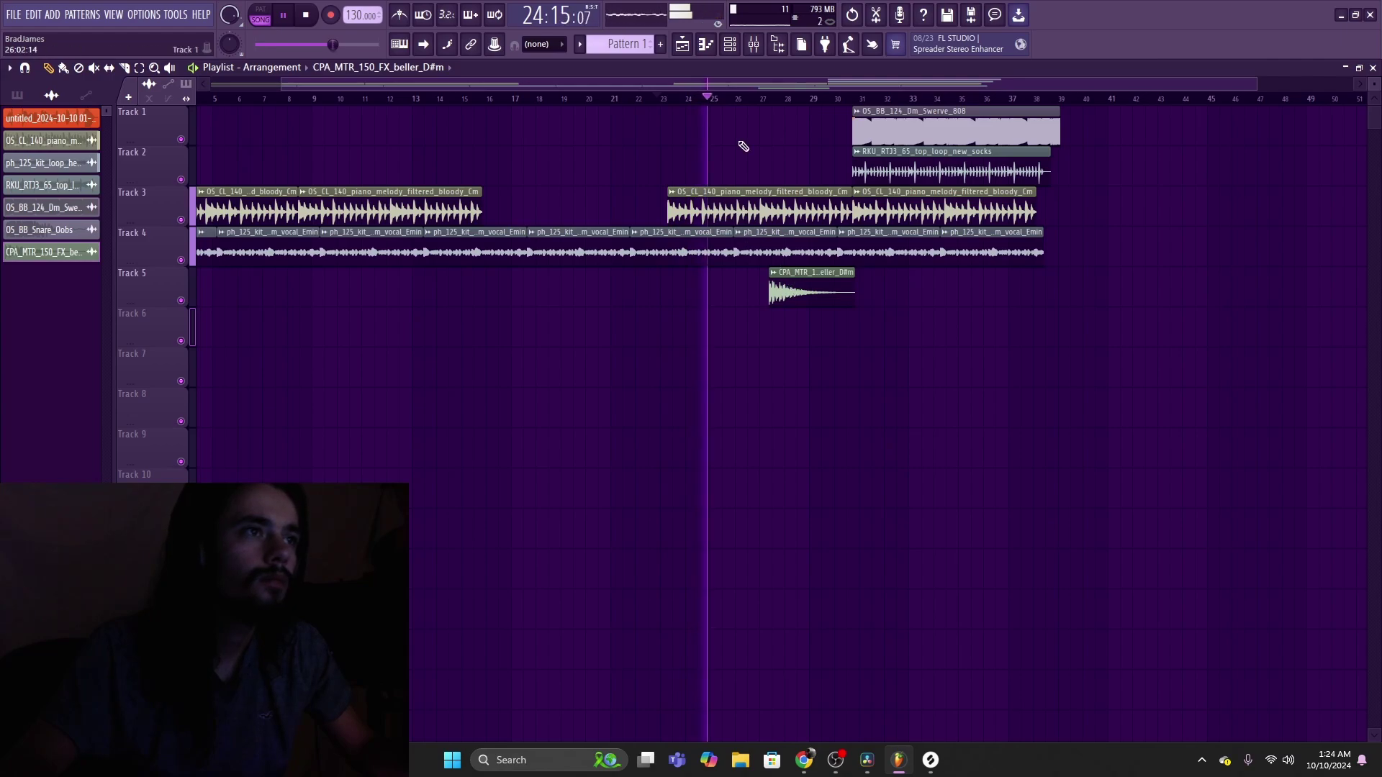
{"action": "scroll", "coordinate": [724, 100], "scroll_direction": "down", "scroll_amount": 1}
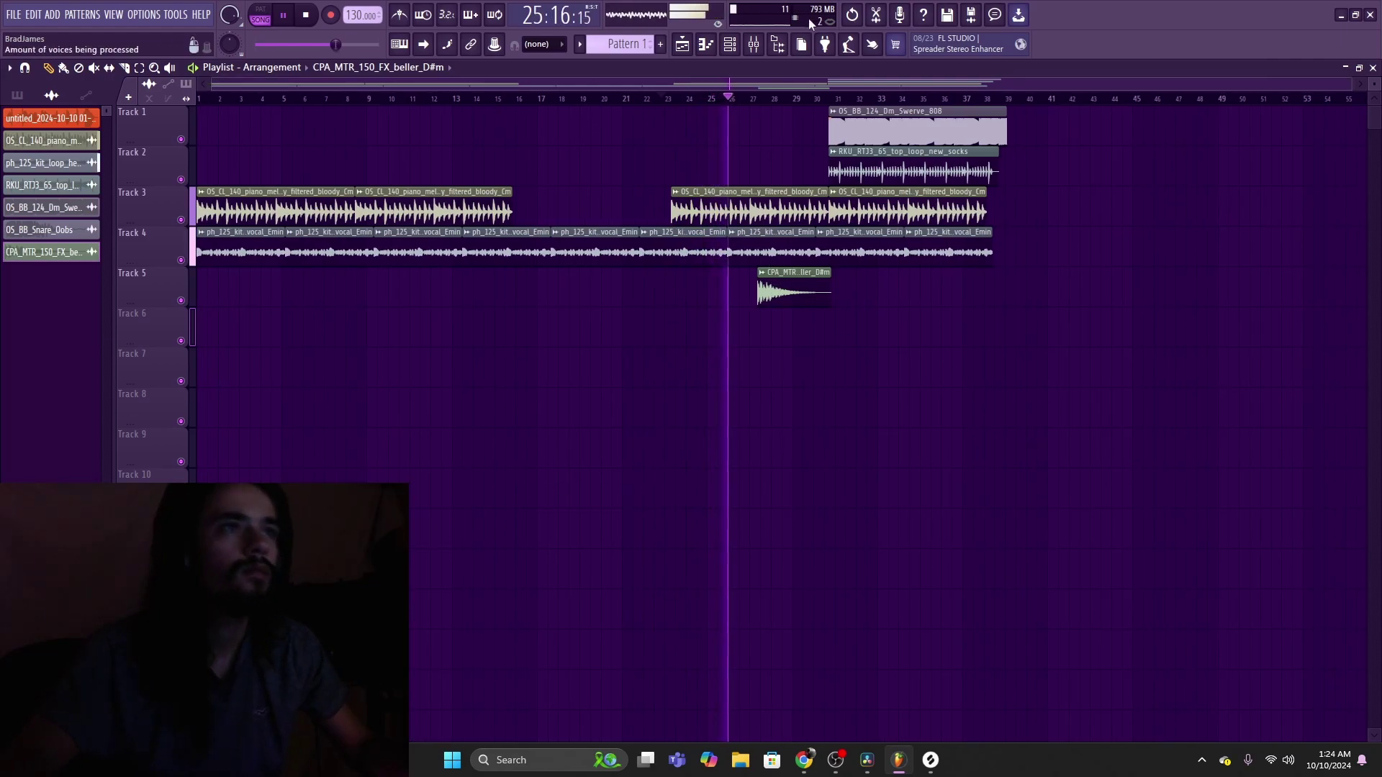
Step: Open the mixer and channel rack and delete the orange untitled recording channel
{"action": "left_click", "coordinate": [754, 45]}
{"action": "left_click", "coordinate": [734, 44]}
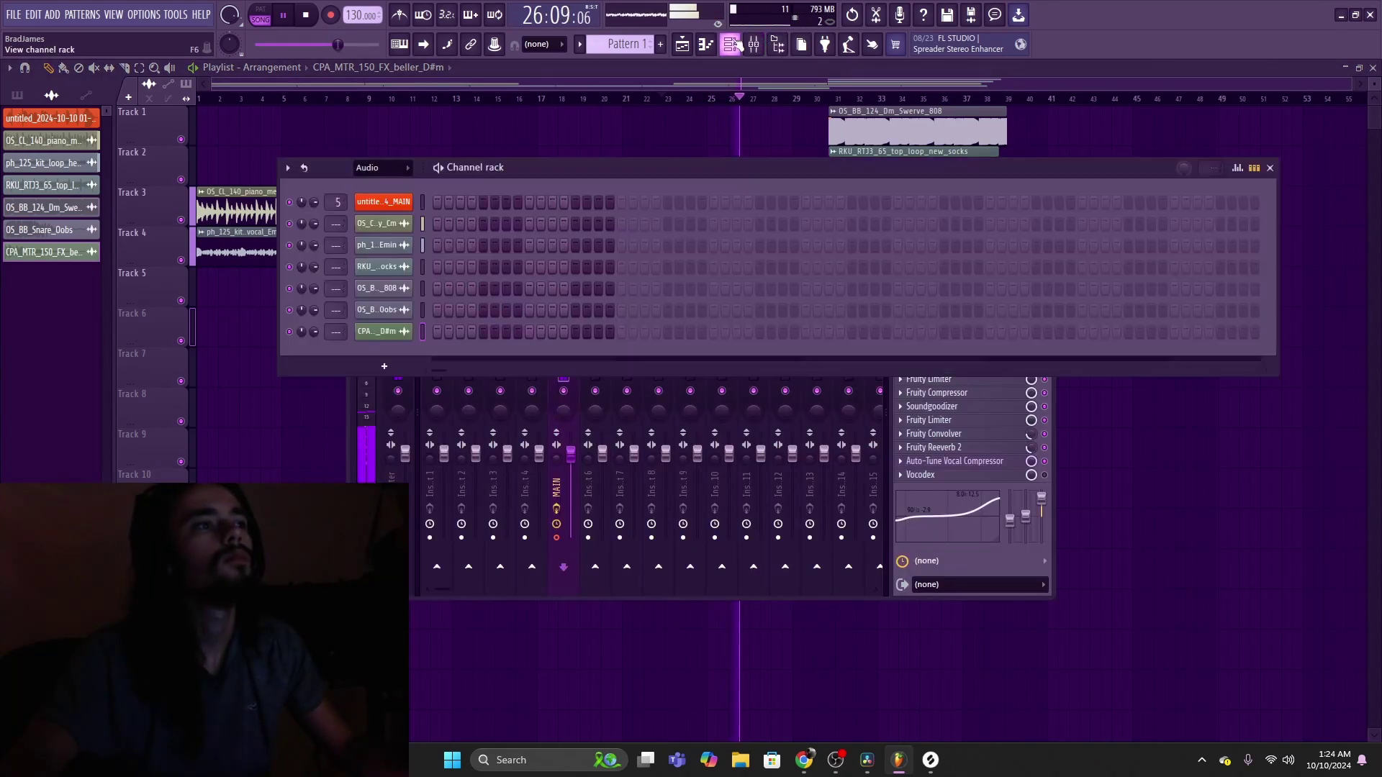
{"action": "right_click", "coordinate": [380, 204]}
{"action": "left_click", "coordinate": [460, 368]}
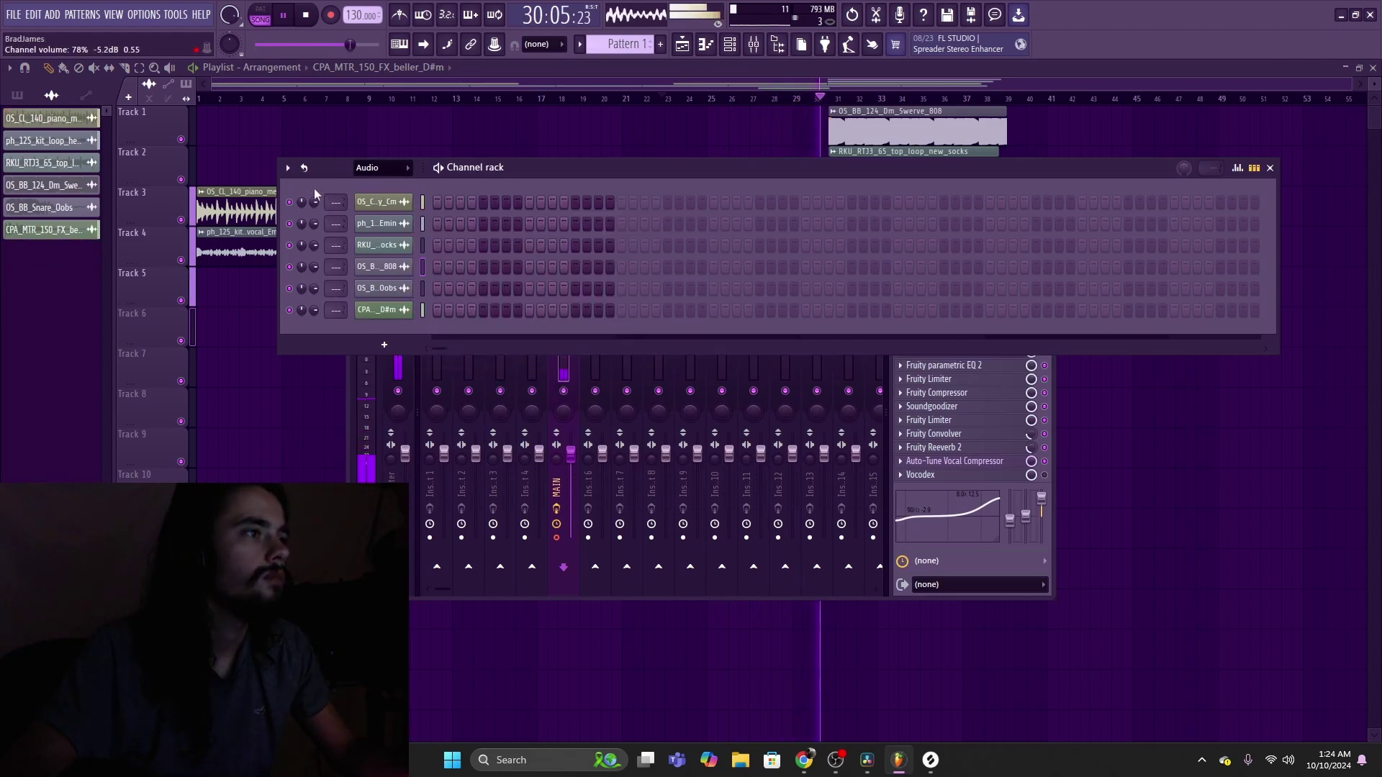
Step: Route the six remaining channels to mixer inserts 1 through 6 in order and play the arrangement from about bar 19
{"action": "left_click", "coordinate": [335, 205]}
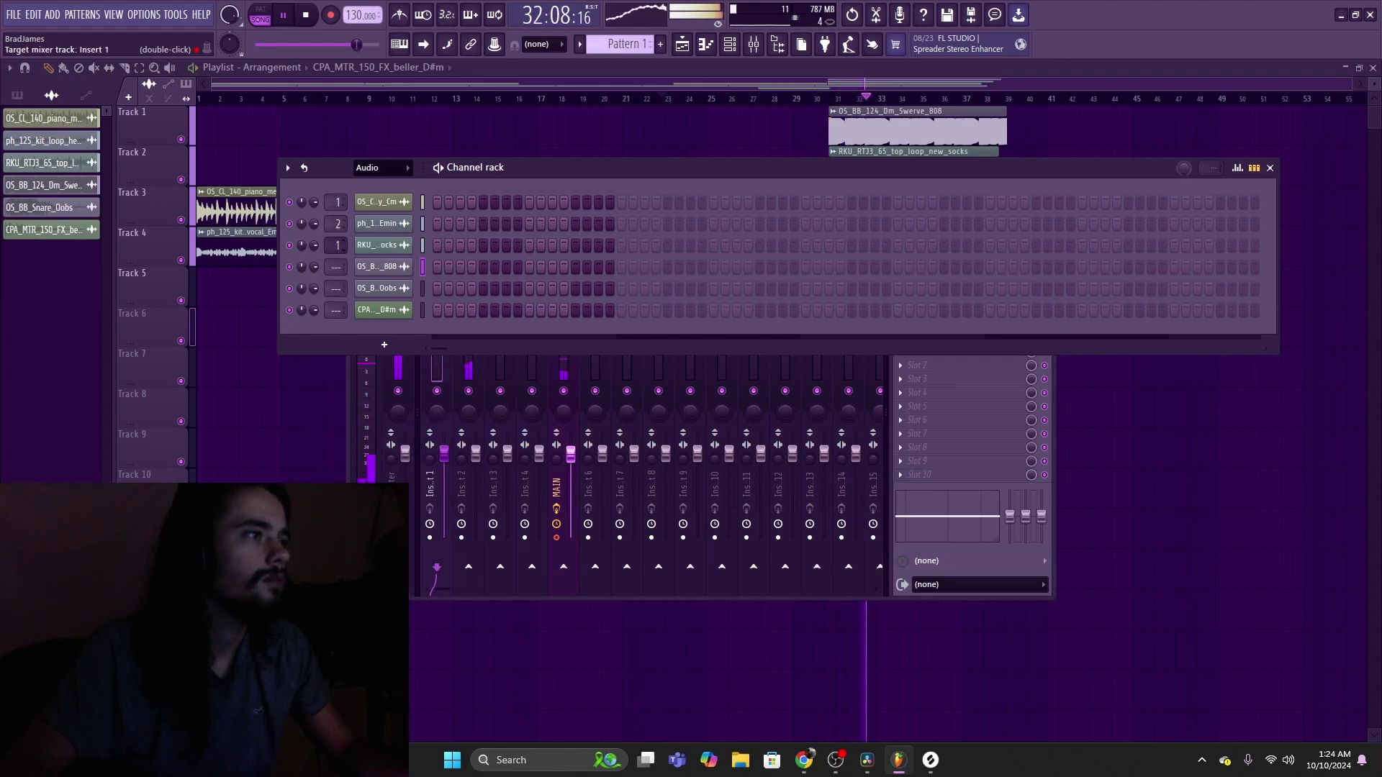
{"action": "mouse_move", "coordinate": [335, 288]}
{"action": "left_mouse_down"}
{"action": "mouse_move", "coordinate": [343, 318]}
{"action": "mouse_move", "coordinate": [335, 253]}
{"action": "mouse_move", "coordinate": [336, 282]}
{"action": "left_mouse_up"}
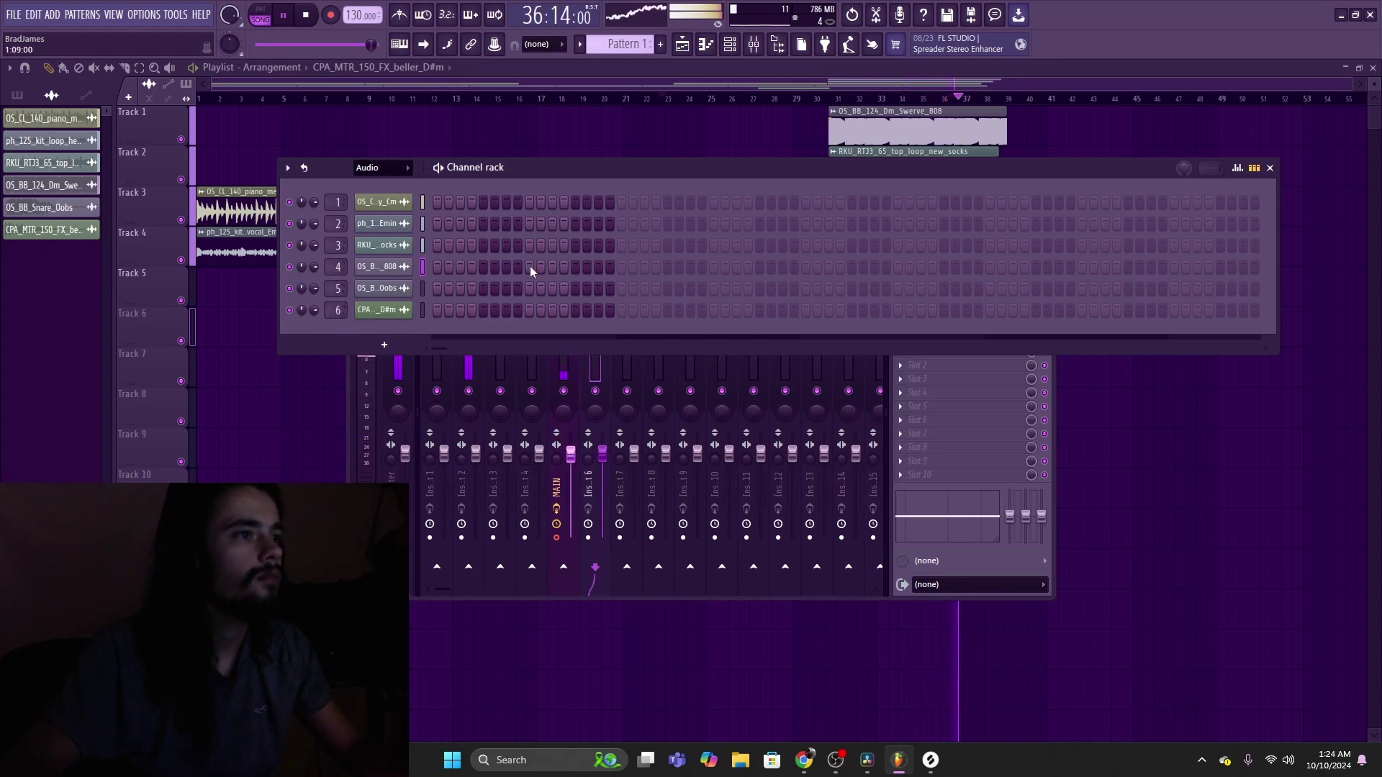
{"action": "left_click", "coordinate": [584, 100]}
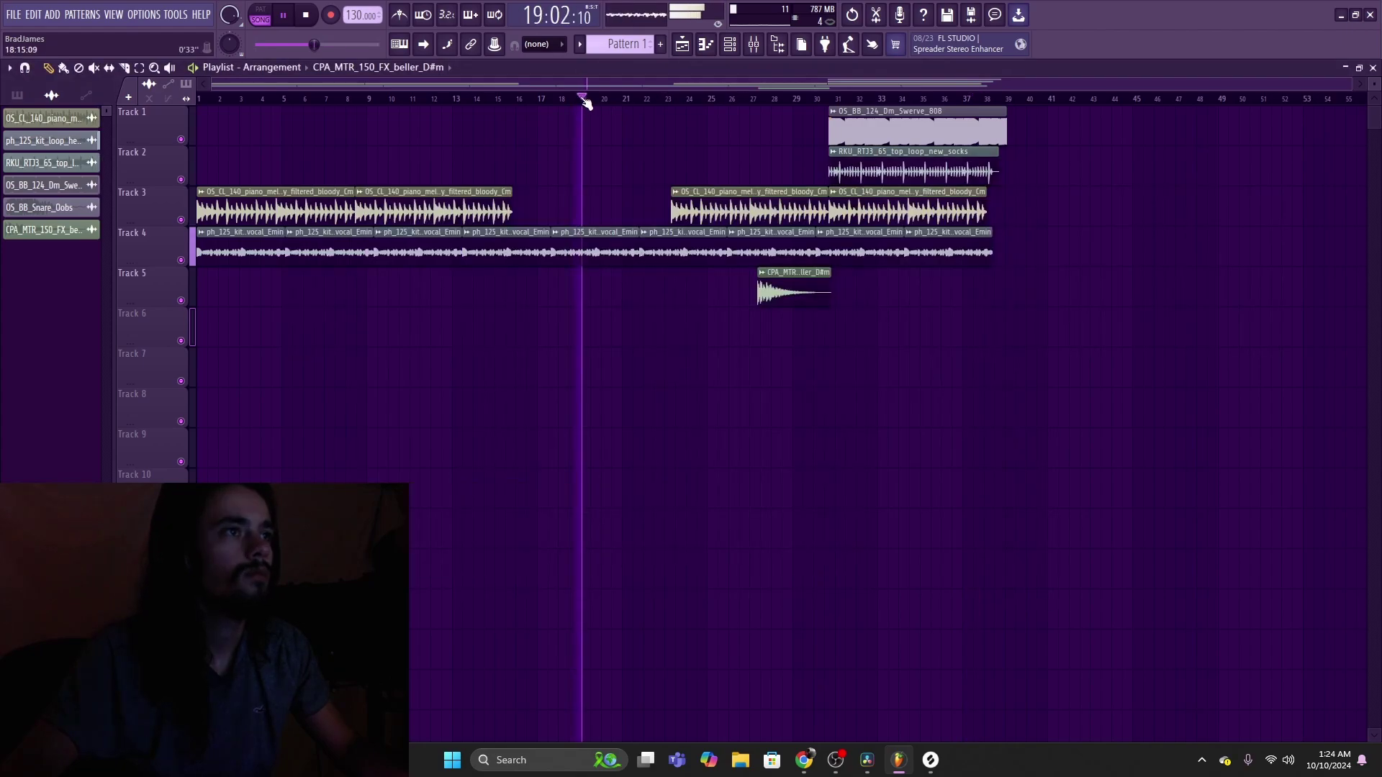
Step: Switch to Splice and preview CPA_MTR_170_melody_loop_see_Bm, CPA_MTR_hihat_forty and CPA_MTR_808_arcadia_D#m
{"action": "key", "text": "F9"}
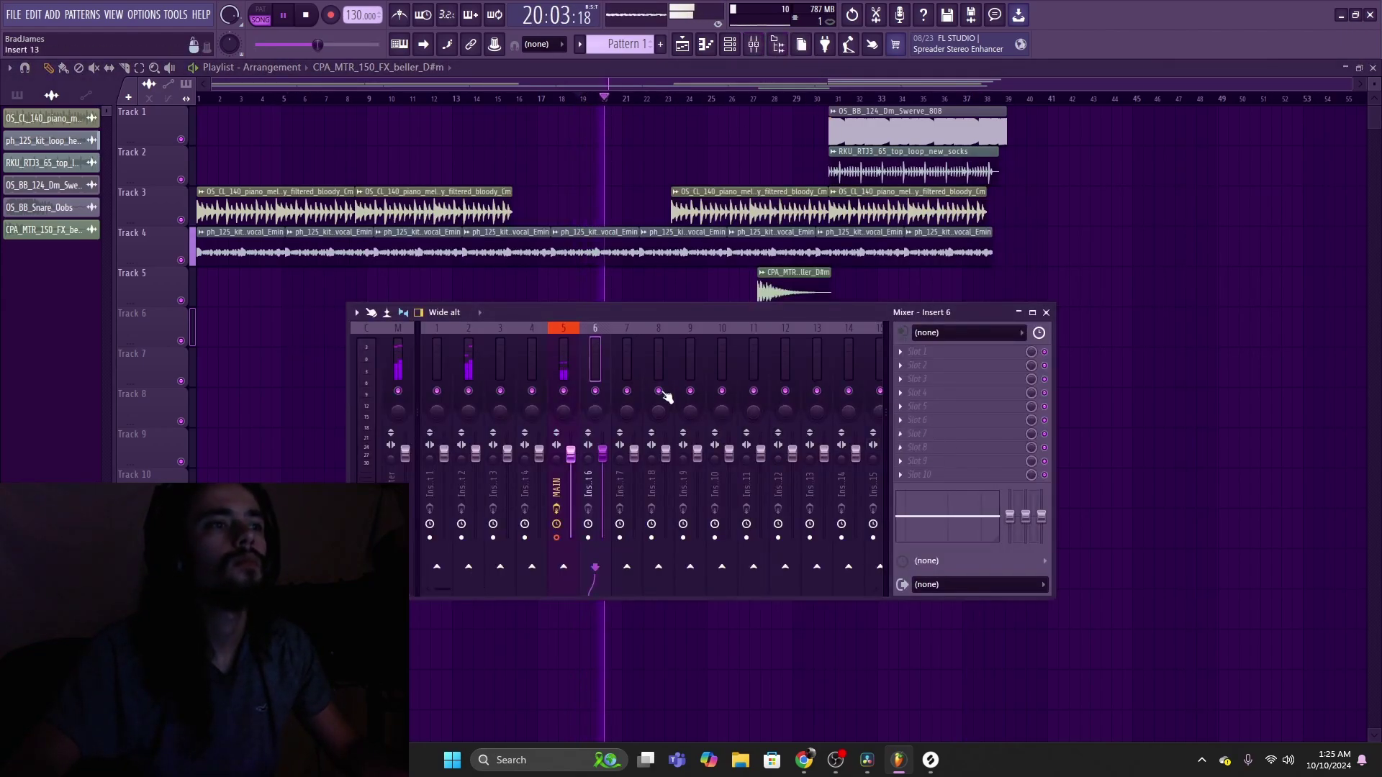
{"action": "left_click", "coordinate": [931, 761]}
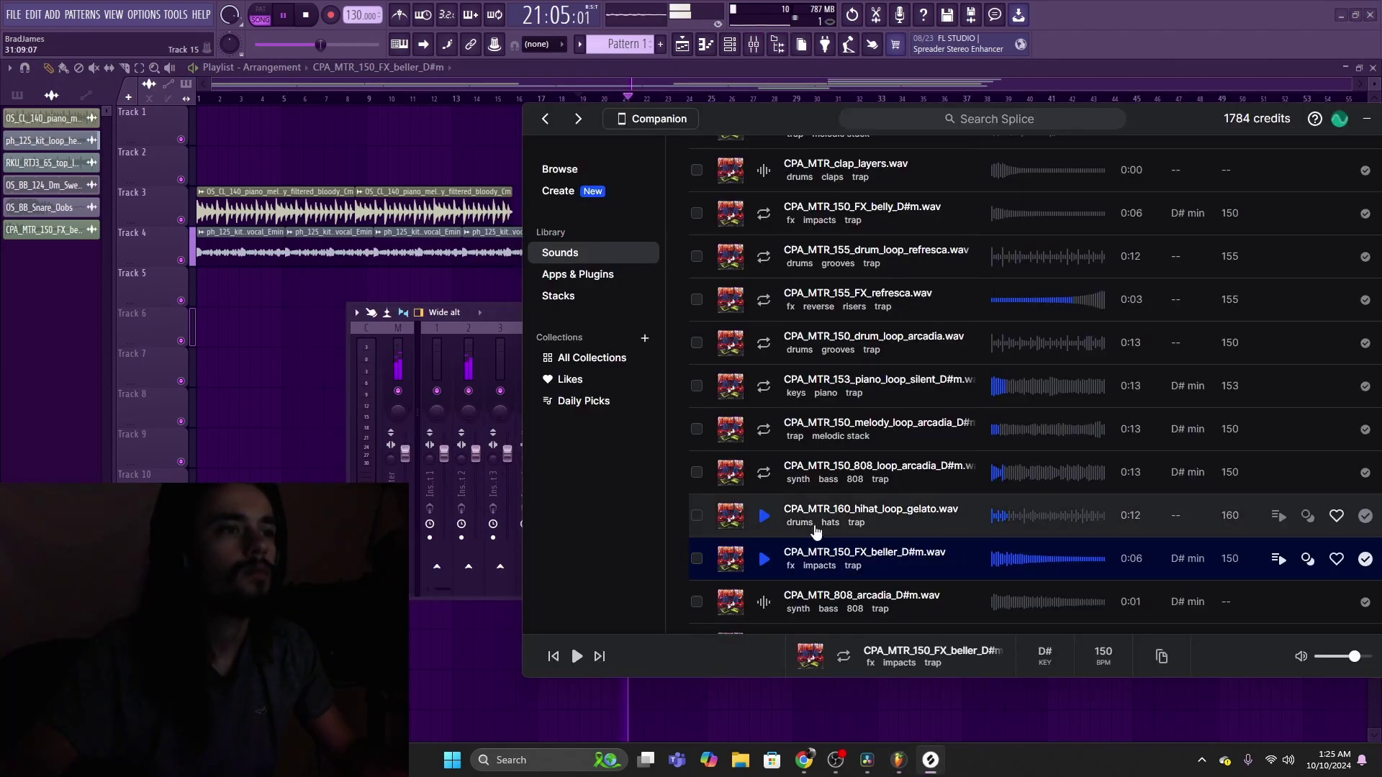
{"action": "left_click", "coordinate": [764, 416]}
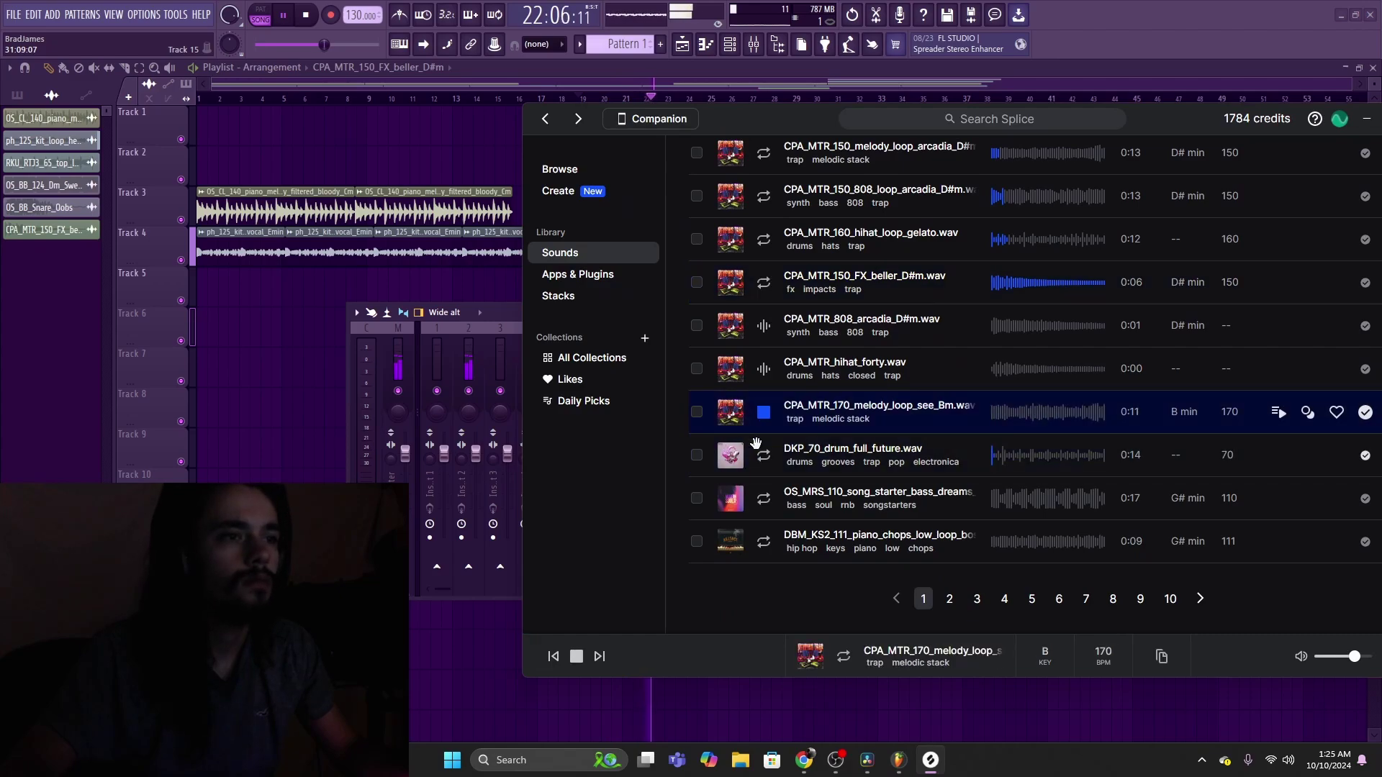
{"action": "left_click", "coordinate": [763, 368]}
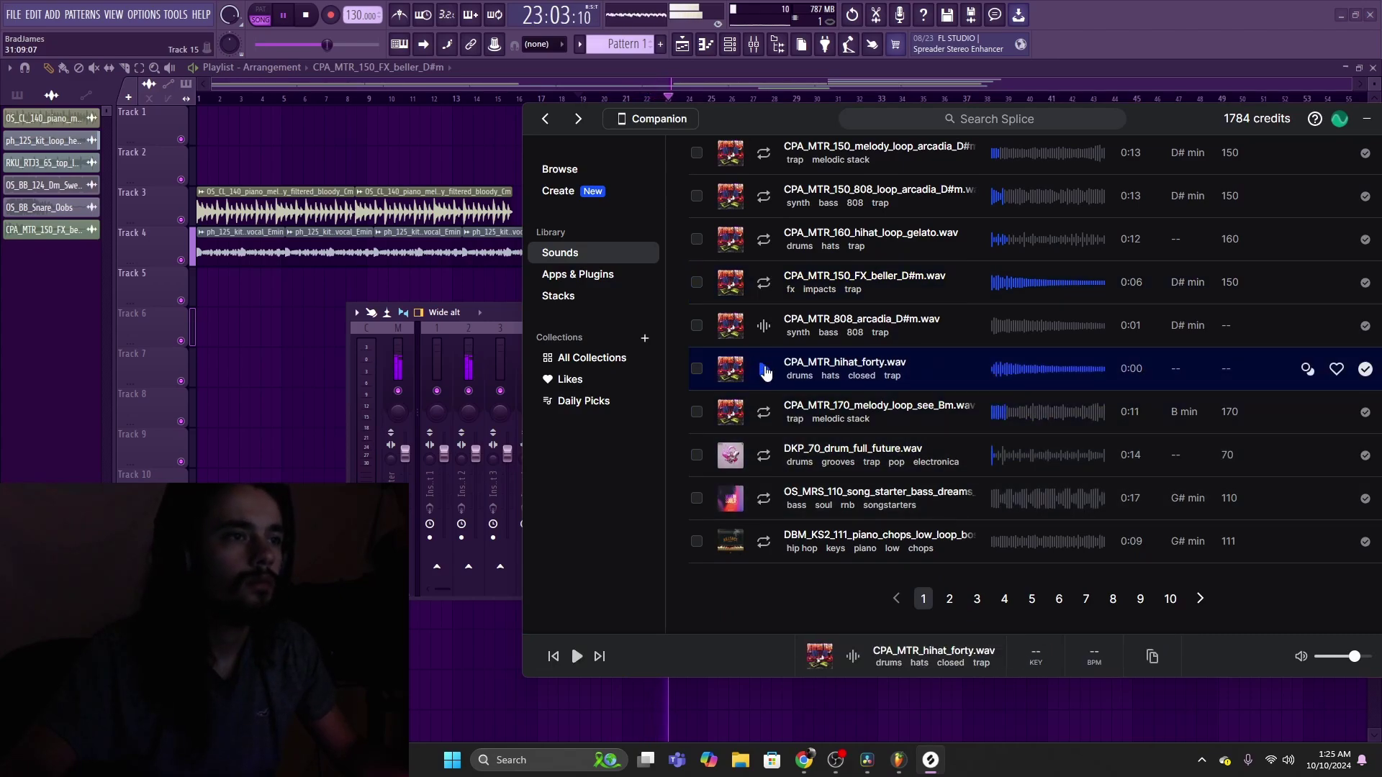
{"action": "left_click", "coordinate": [764, 325]}
Step: Browse the Splice catalogue to the Scary Hours! section and open the Curses. trap pack's sample list
{"action": "left_click", "coordinate": [564, 166]}
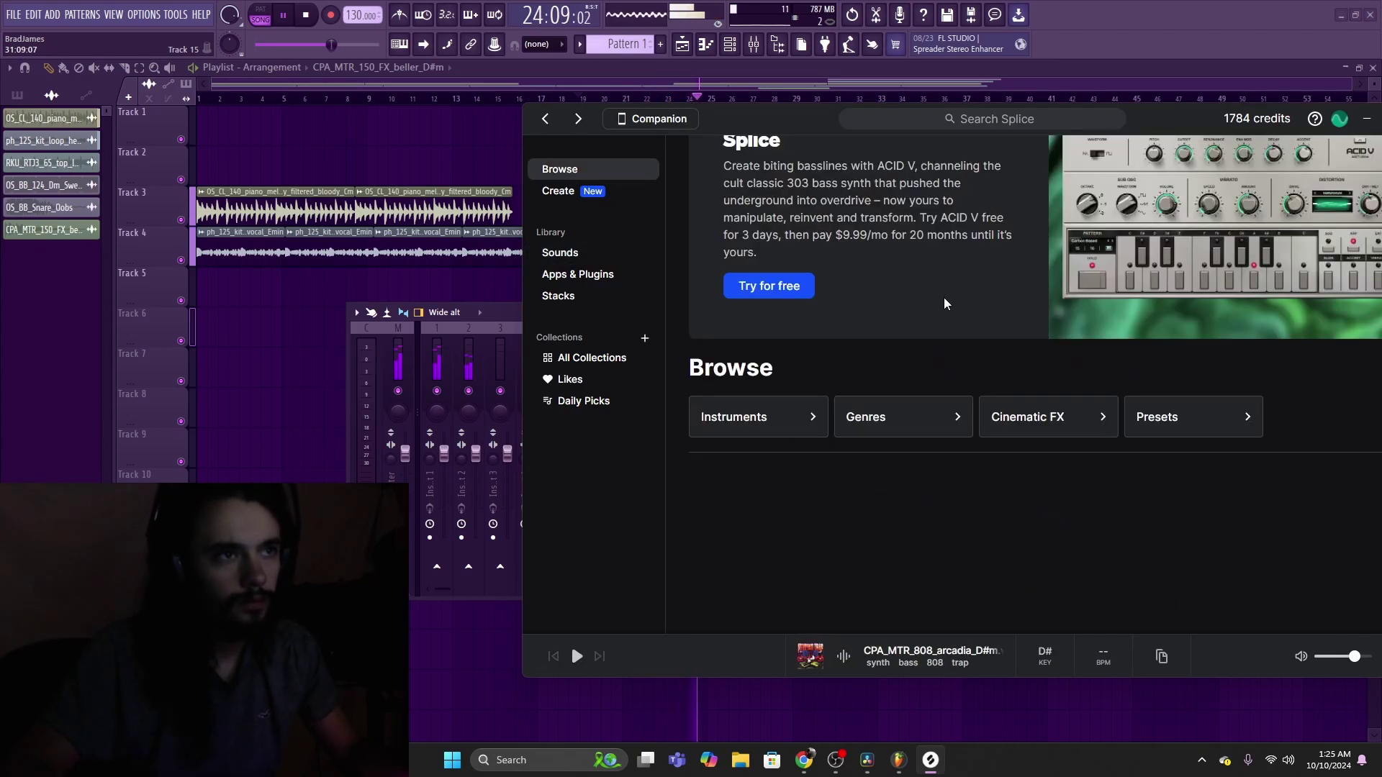
{"action": "scroll", "coordinate": [1021, 459], "scroll_direction": "down", "scroll_amount": 10}
{"action": "scroll", "coordinate": [1329, 389], "scroll_direction": "up", "scroll_amount": 3}
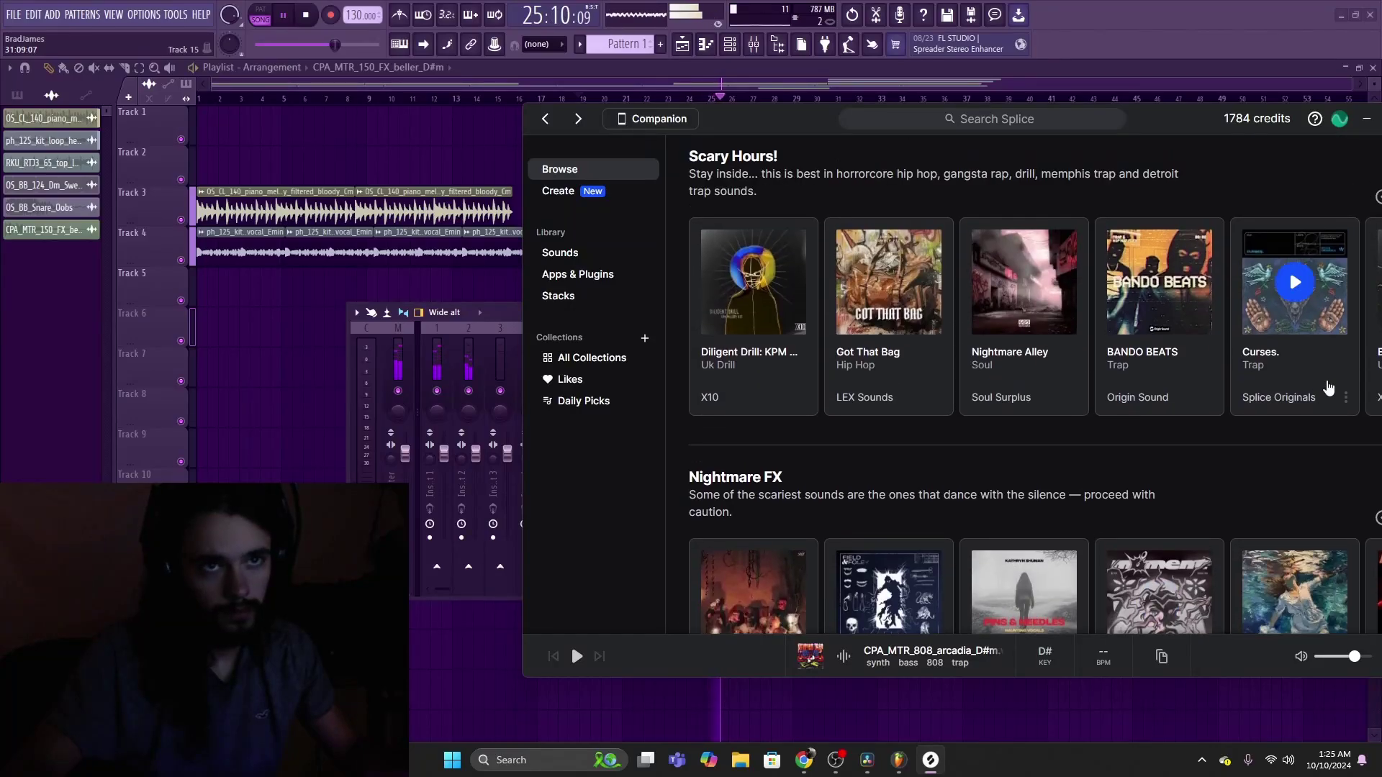
{"action": "left_click_drag", "start_coordinate": [1154, 111], "coordinate": [876, 147]}
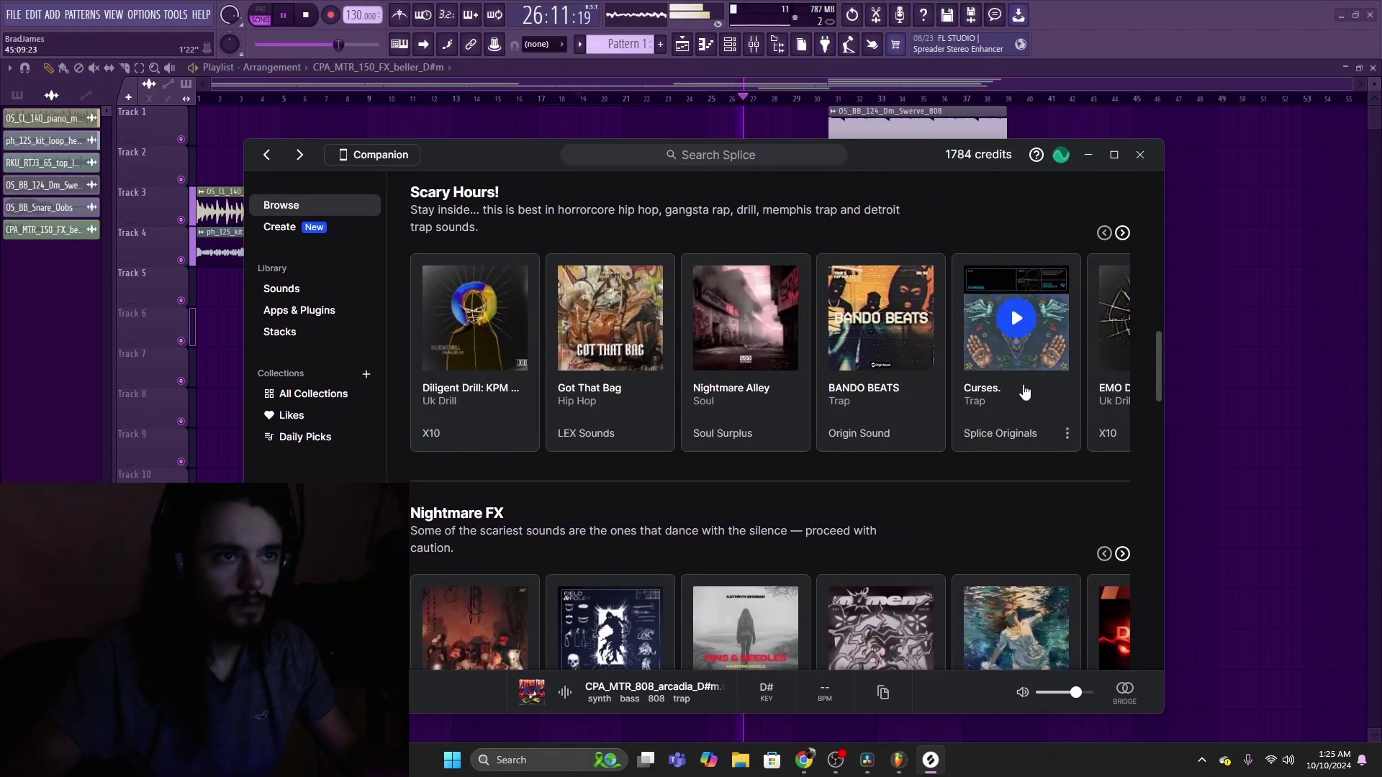
{"action": "left_click", "coordinate": [1043, 372]}
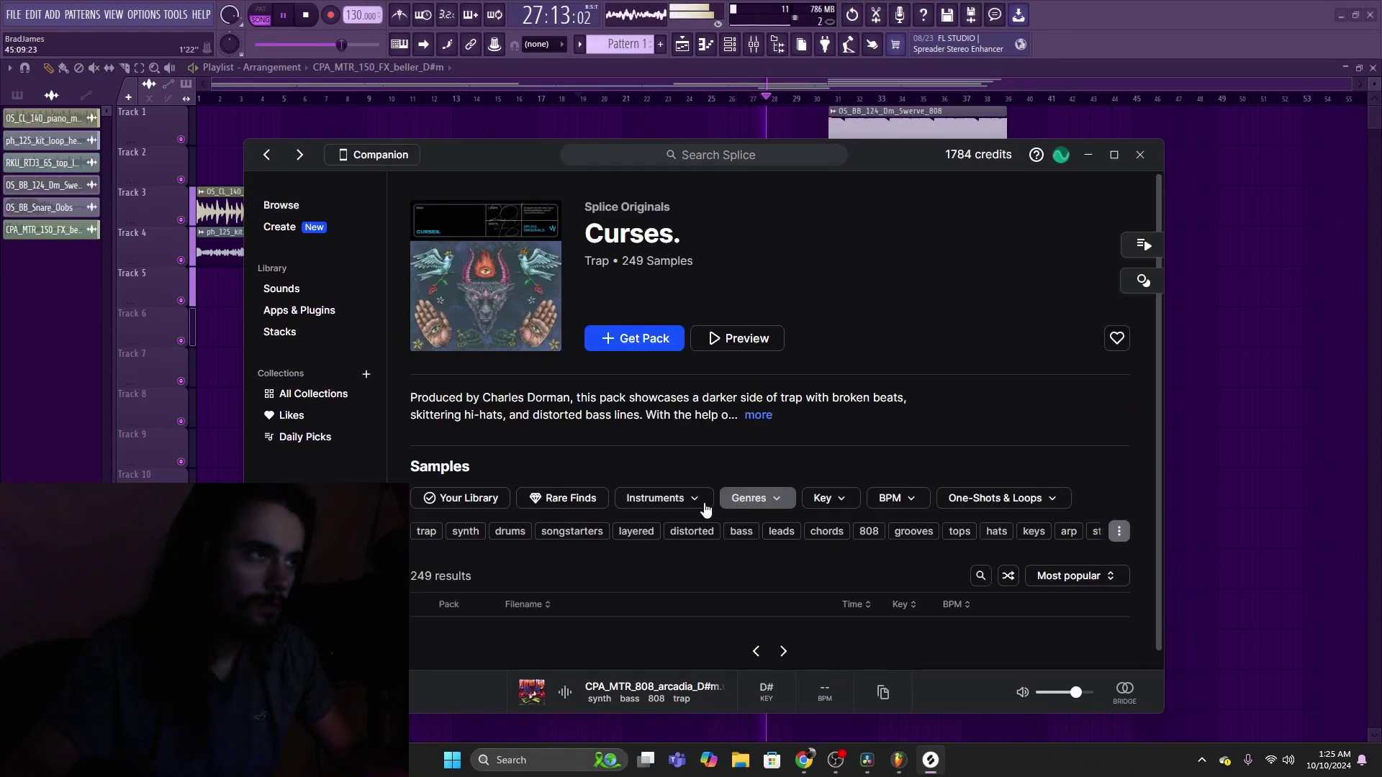
{"action": "scroll", "coordinate": [648, 508], "scroll_direction": "down", "scroll_amount": 10}
Step: Preview the Curses pack's bounce club drums, trap ratchet hat, rombat synth, butterscotch hats and porcupine songstarter
{"action": "left_click", "coordinate": [485, 379]}
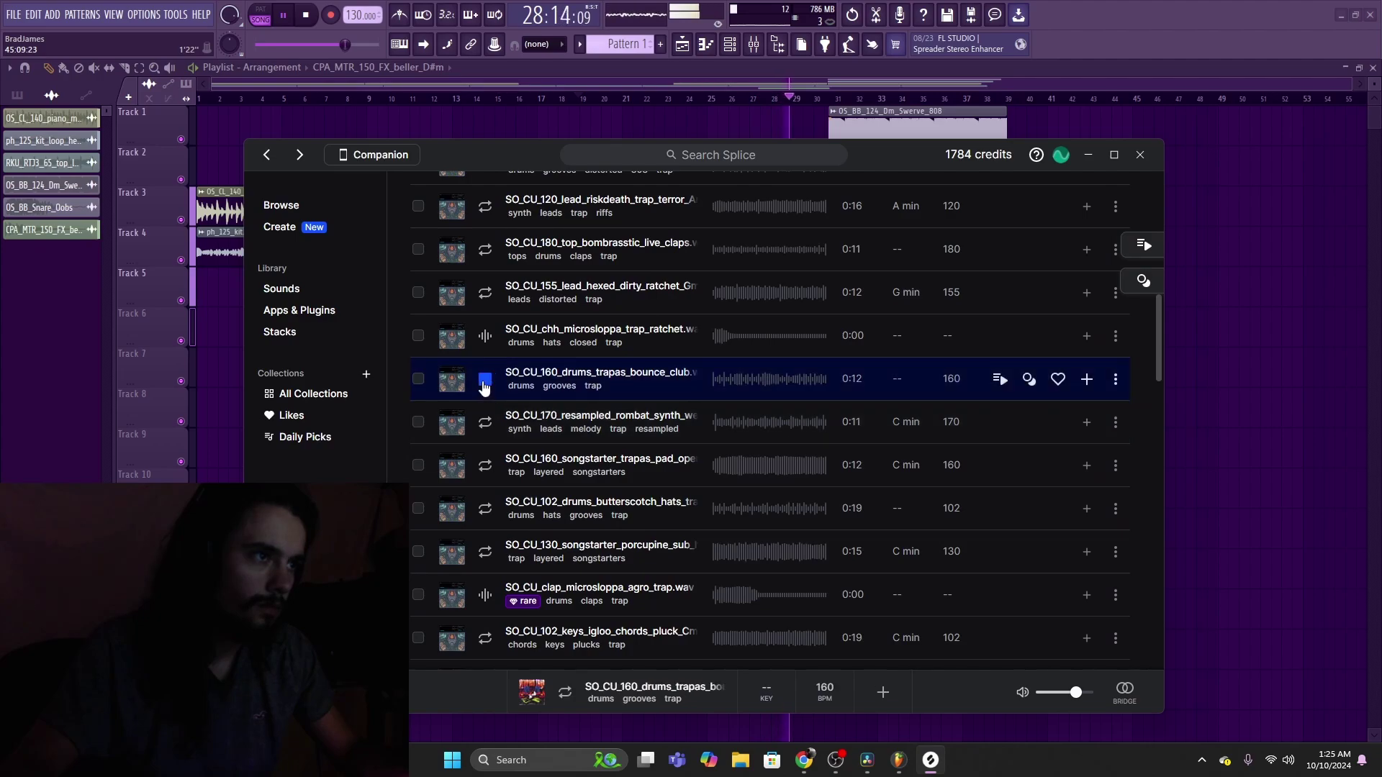
{"action": "left_click", "coordinate": [485, 336]}
{"action": "left_click", "coordinate": [490, 429]}
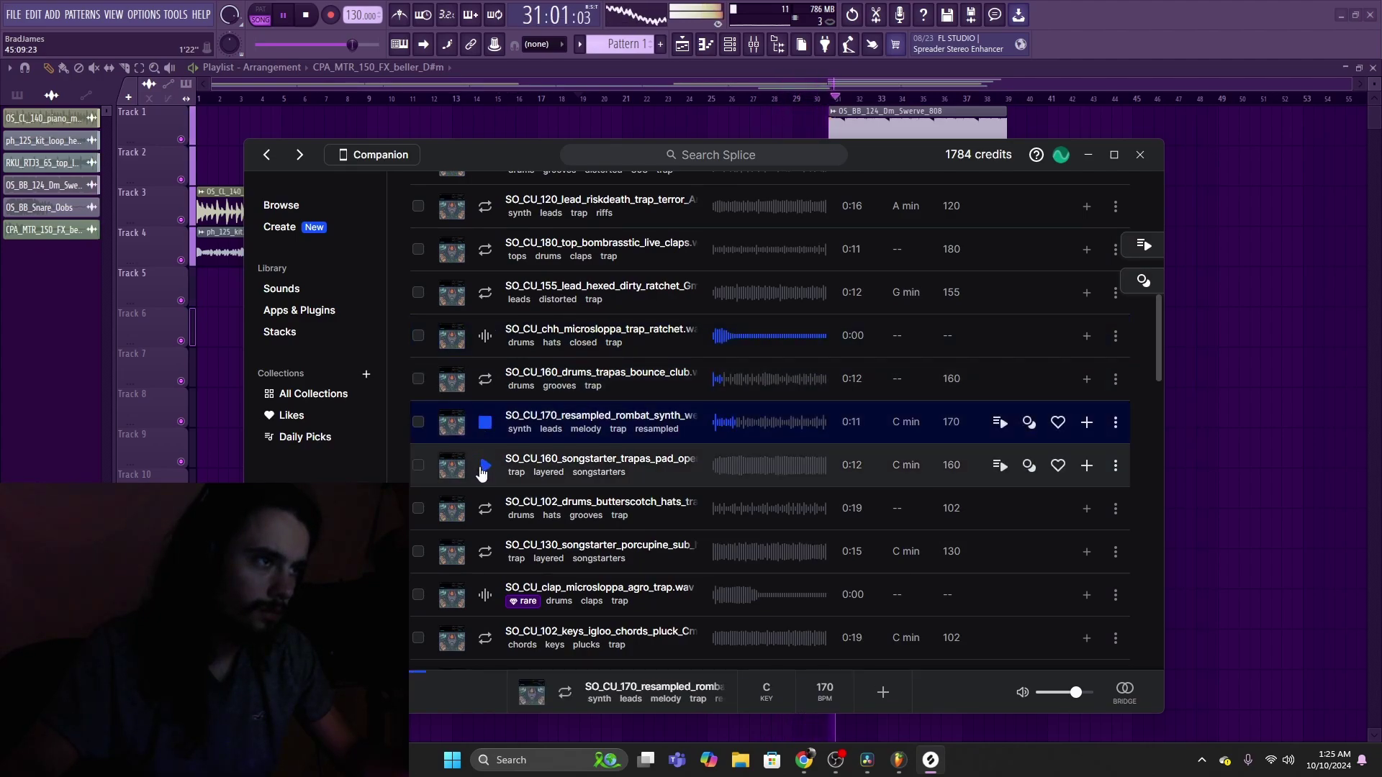
{"action": "left_click", "coordinate": [489, 509]}
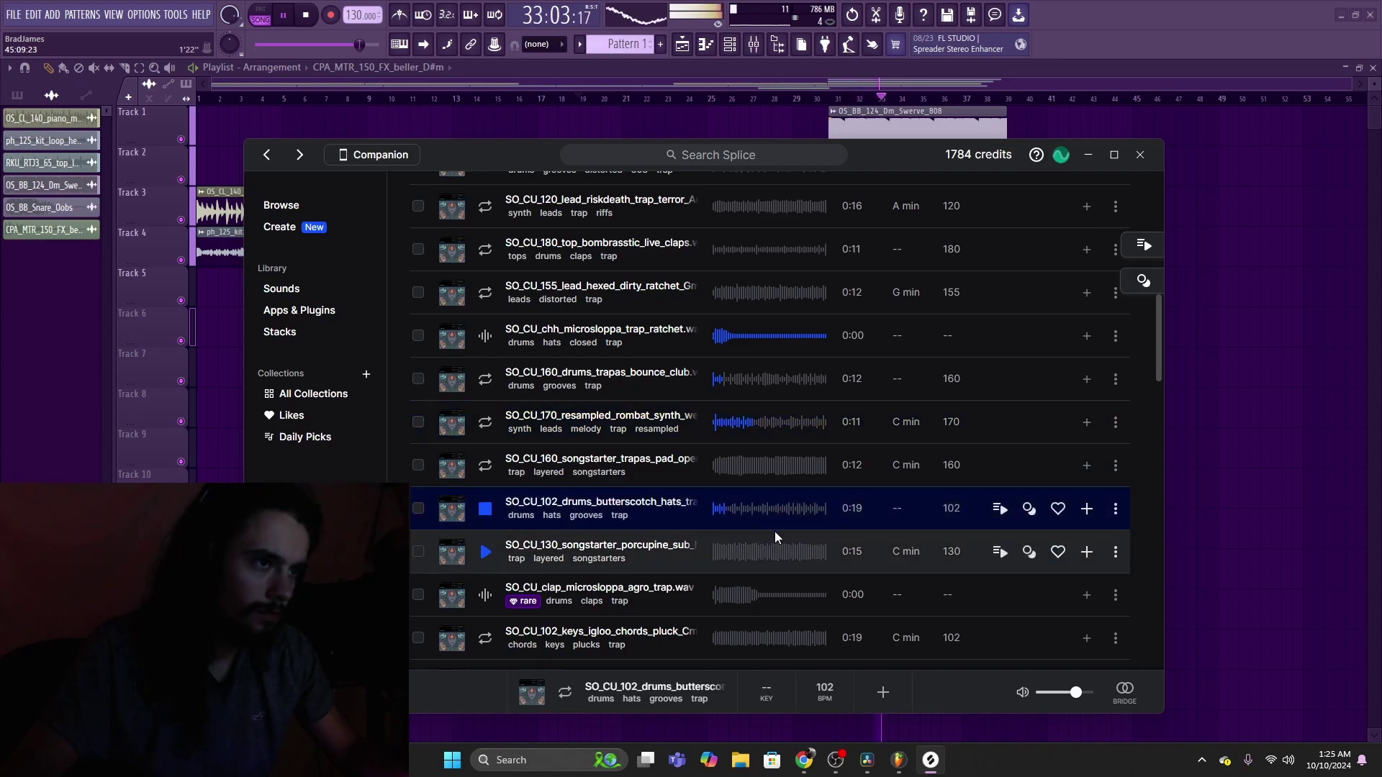
{"action": "left_click", "coordinate": [481, 557]}
{"action": "scroll", "coordinate": [482, 547], "scroll_direction": "down", "scroll_amount": 3}
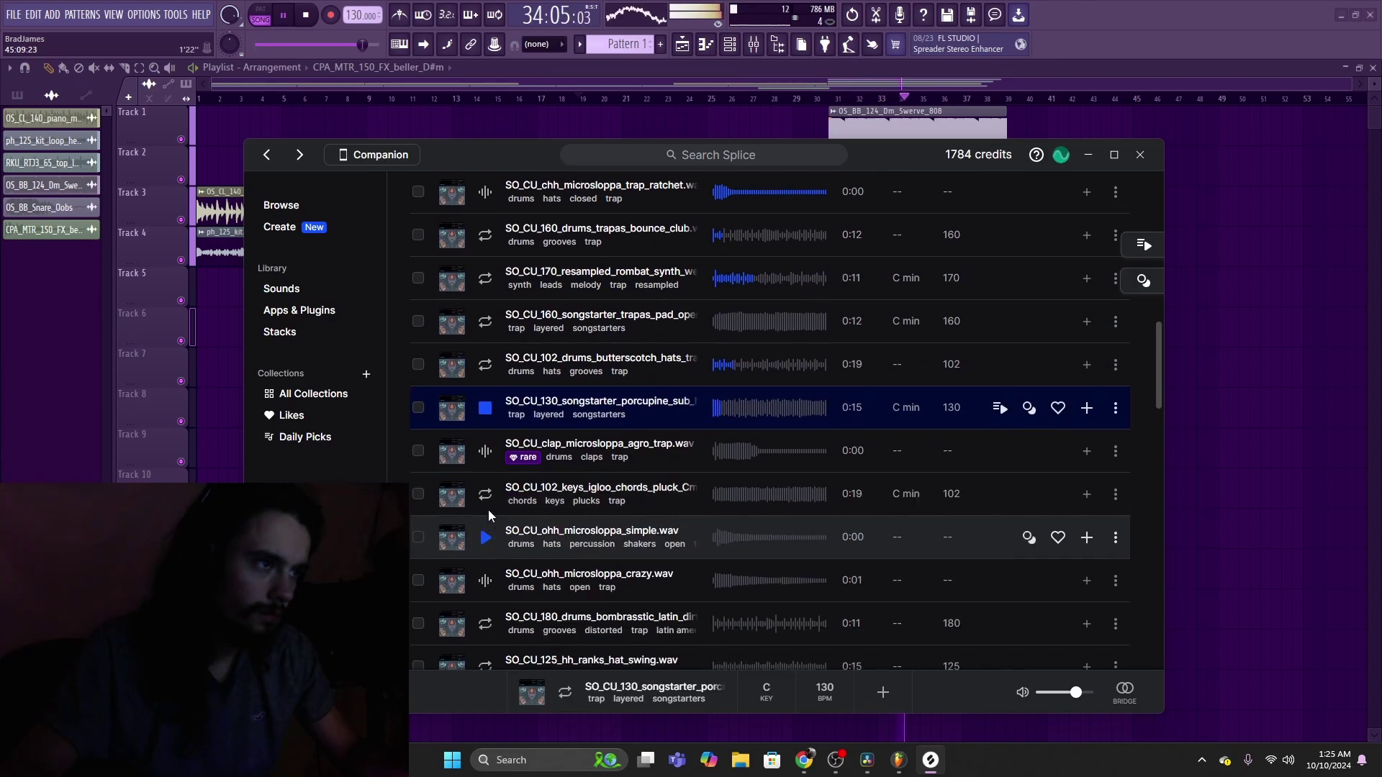
Step: Preview SO_CU_102_keys_igloo_chords_pluck_Cmin.wav, get the sample and place it on Track 7 at about bar 29
{"action": "left_click", "coordinate": [485, 513]}
{"action": "scroll", "coordinate": [485, 515], "scroll_direction": "down", "scroll_amount": 1}
{"action": "scroll", "coordinate": [484, 515], "scroll_direction": "down", "scroll_amount": 1}
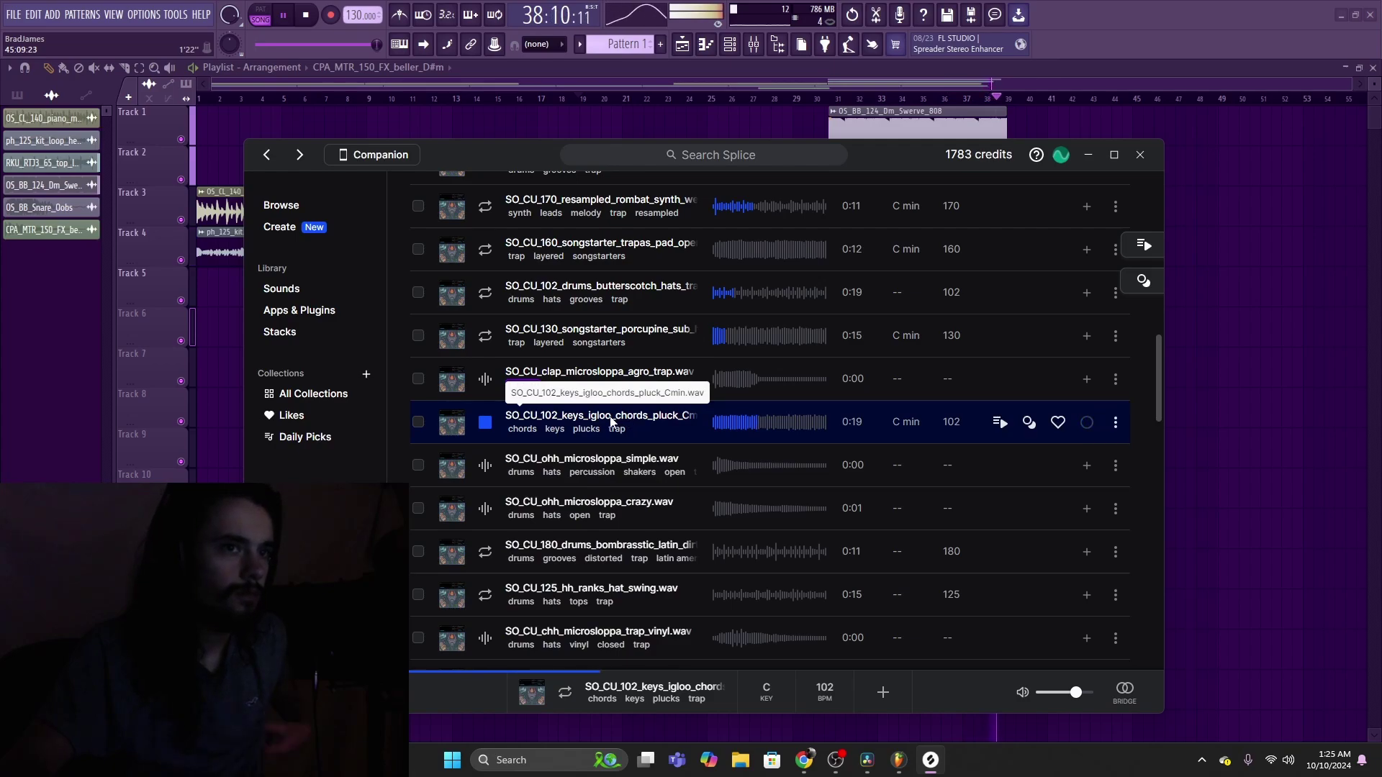
{"action": "left_click_drag", "start_coordinate": [609, 413], "coordinate": [821, 382]}
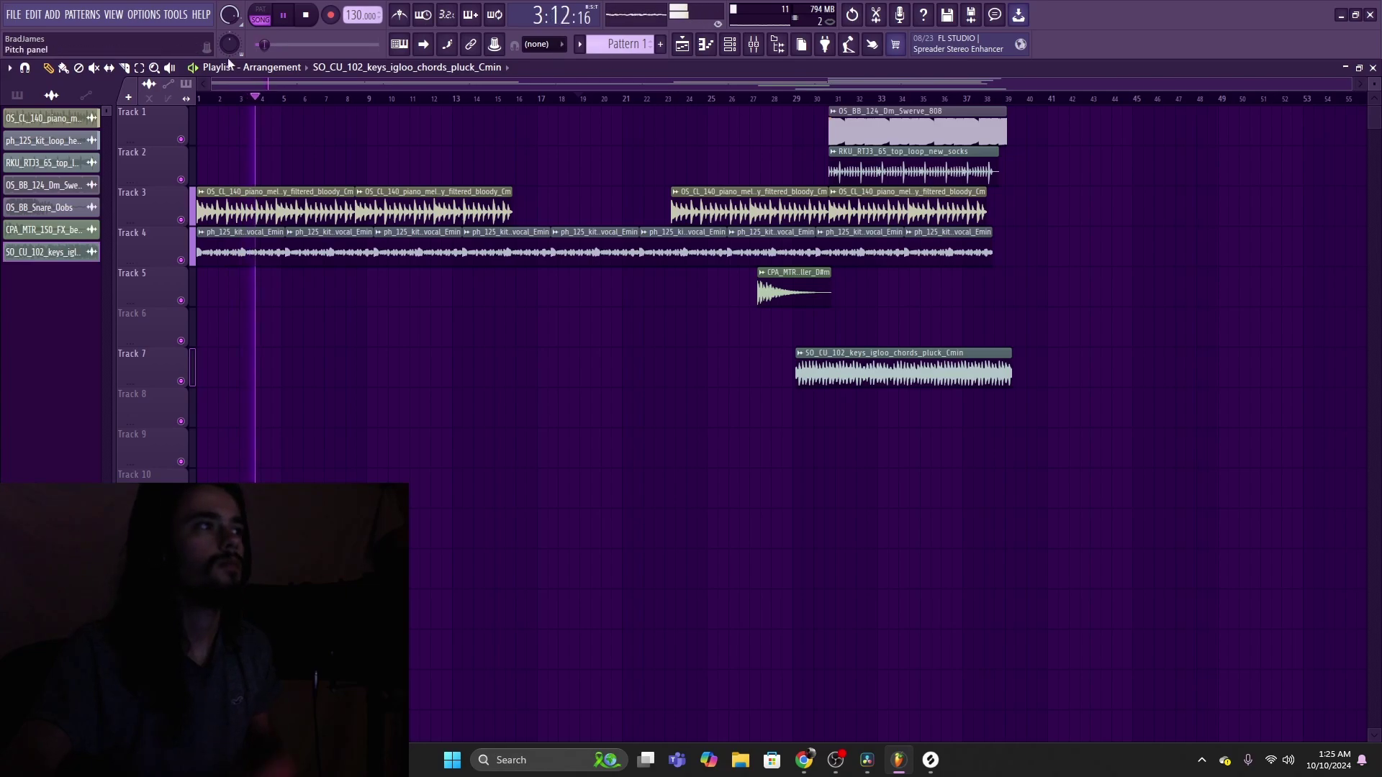
Step: Duplicate the Swerve 808 clip on Track 1 and the new_socks top loop on Track 2 twice each, back to back
{"action": "left_click", "coordinate": [139, 67]}
{"action": "left_click_drag", "start_coordinate": [1105, 137], "coordinate": [948, 103]}
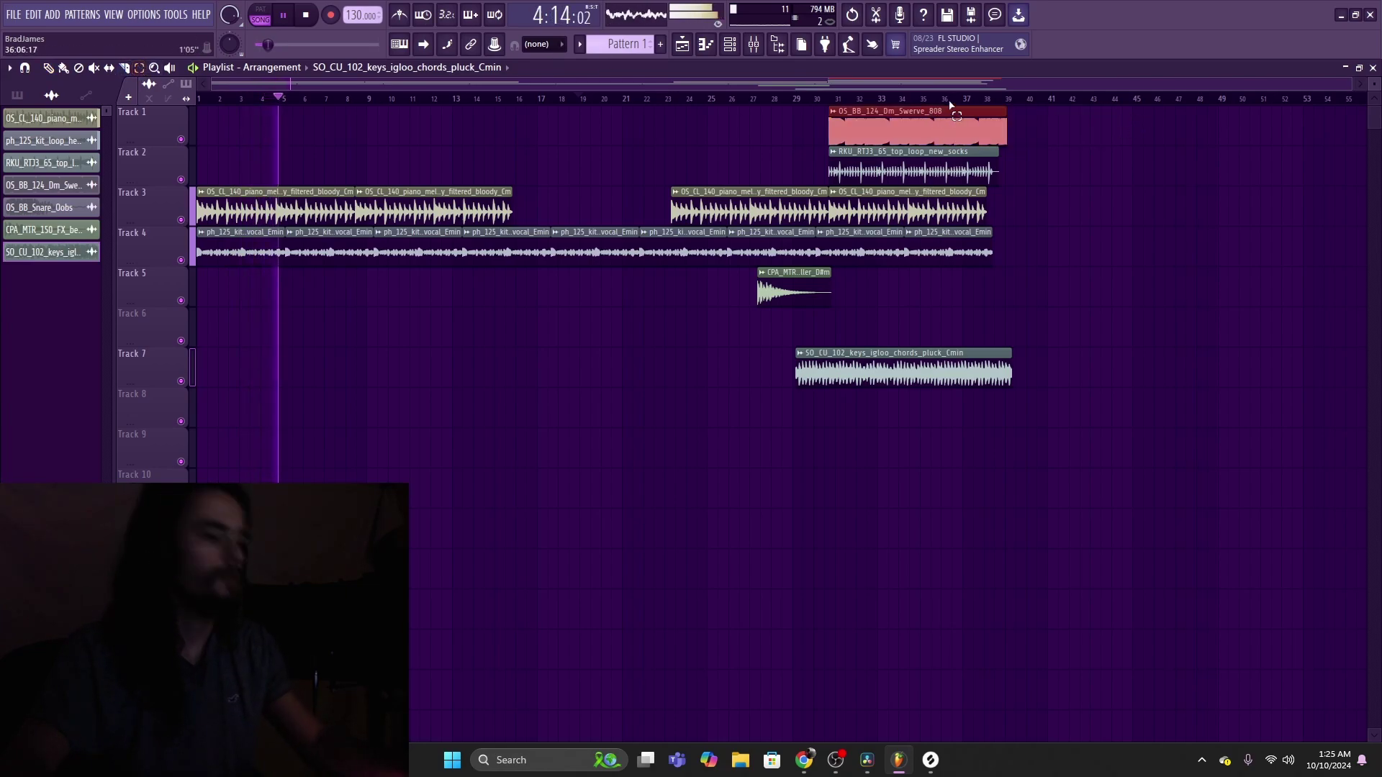
{"action": "key", "text": "ctrl+b"}
{"action": "key", "text": "ctrl+b"}
{"action": "left_click_drag", "start_coordinate": [1051, 163], "coordinate": [920, 170]}
{"action": "key", "text": "ctrl+b"}
{"action": "key", "text": "ctrl+b"}
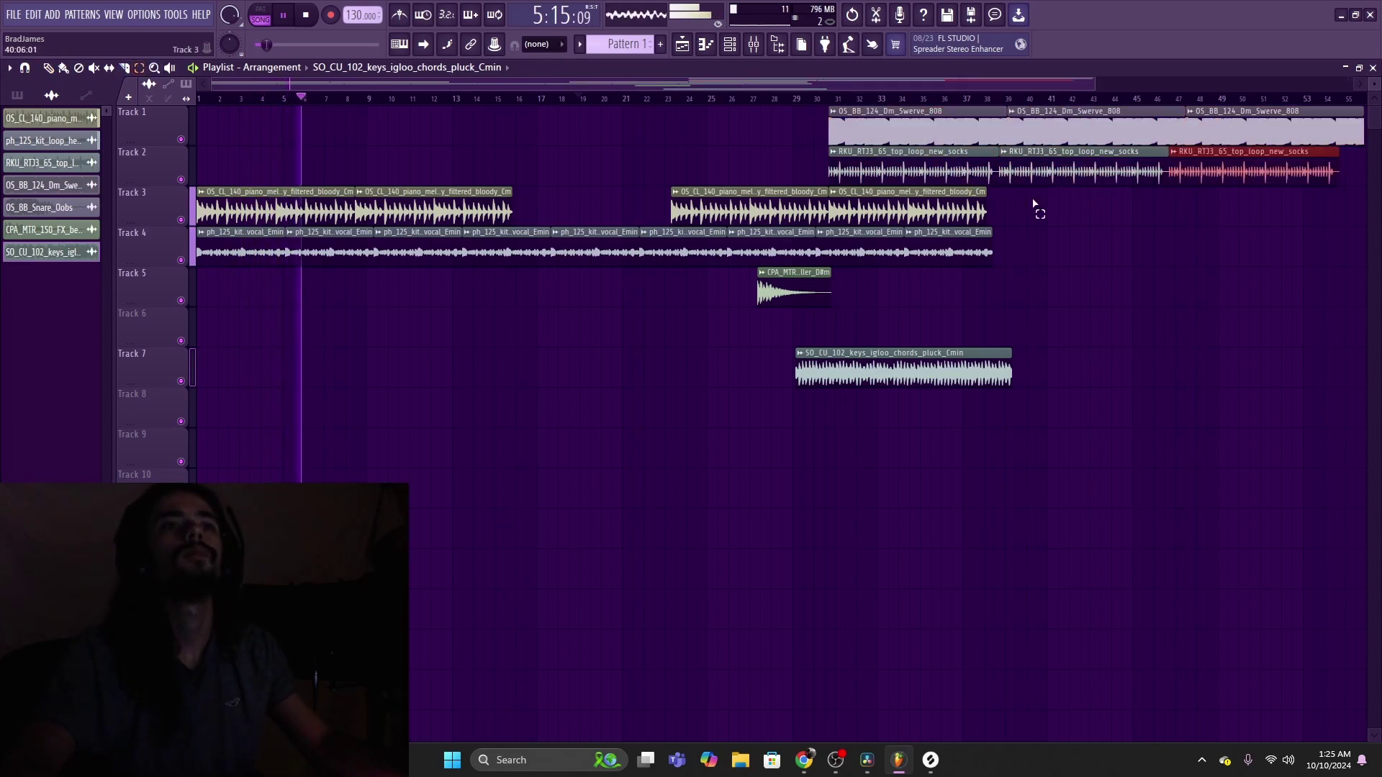
Step: Repeat the last piano melody clip on Track 3 three more times and the last vocal loop on Track 4 five more times
{"action": "left_click_drag", "start_coordinate": [1033, 204], "coordinate": [938, 193]}
{"action": "key", "text": "ctrl+b"}
{"action": "key", "text": "ctrl+b"}
{"action": "key", "text": "ctrl+b"}
{"action": "left_click_drag", "start_coordinate": [904, 259], "coordinate": [745, 225]}
{"action": "key", "text": "ctrl+b"}
{"action": "key", "text": "ctrl+b"}
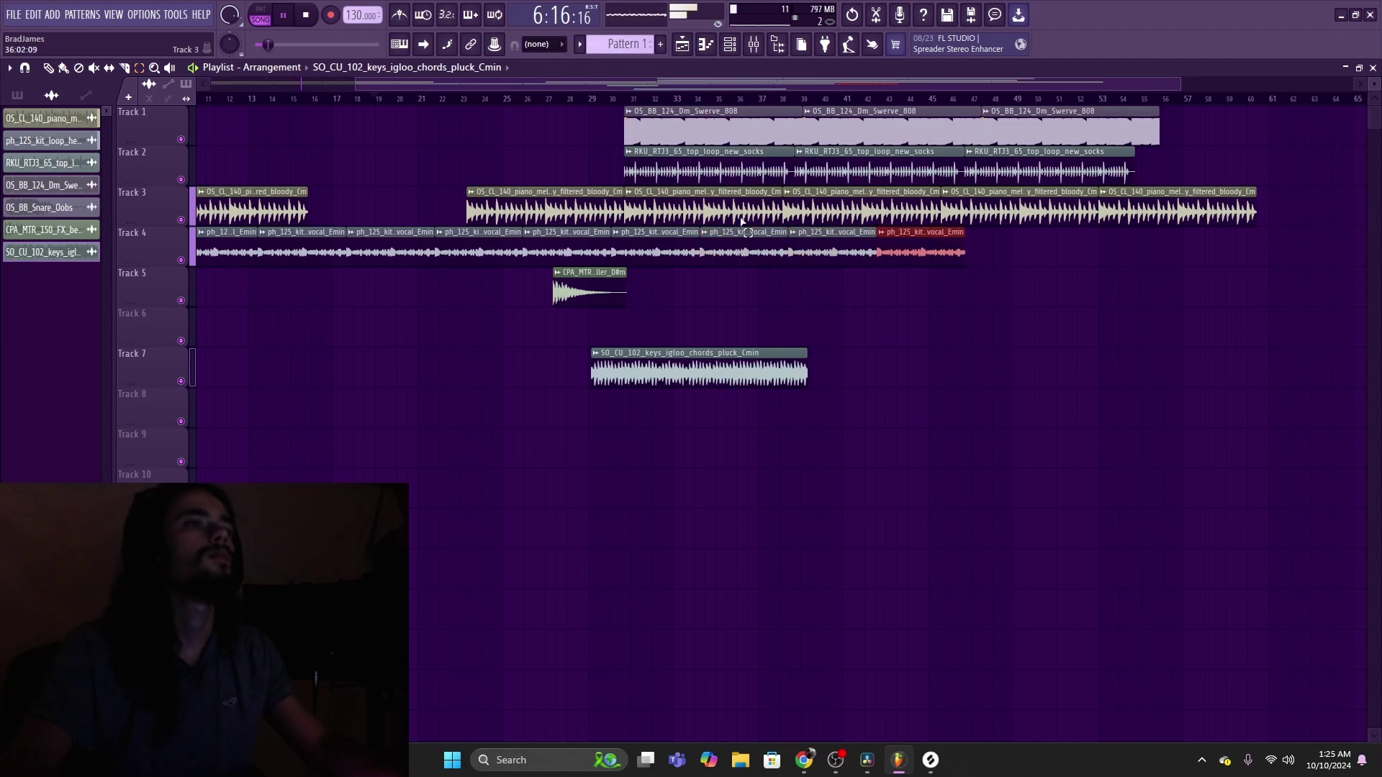
{"action": "key", "text": "ctrl+b"}
{"action": "key", "text": "ctrl+b"}
{"action": "key", "text": "ctrl+b"}
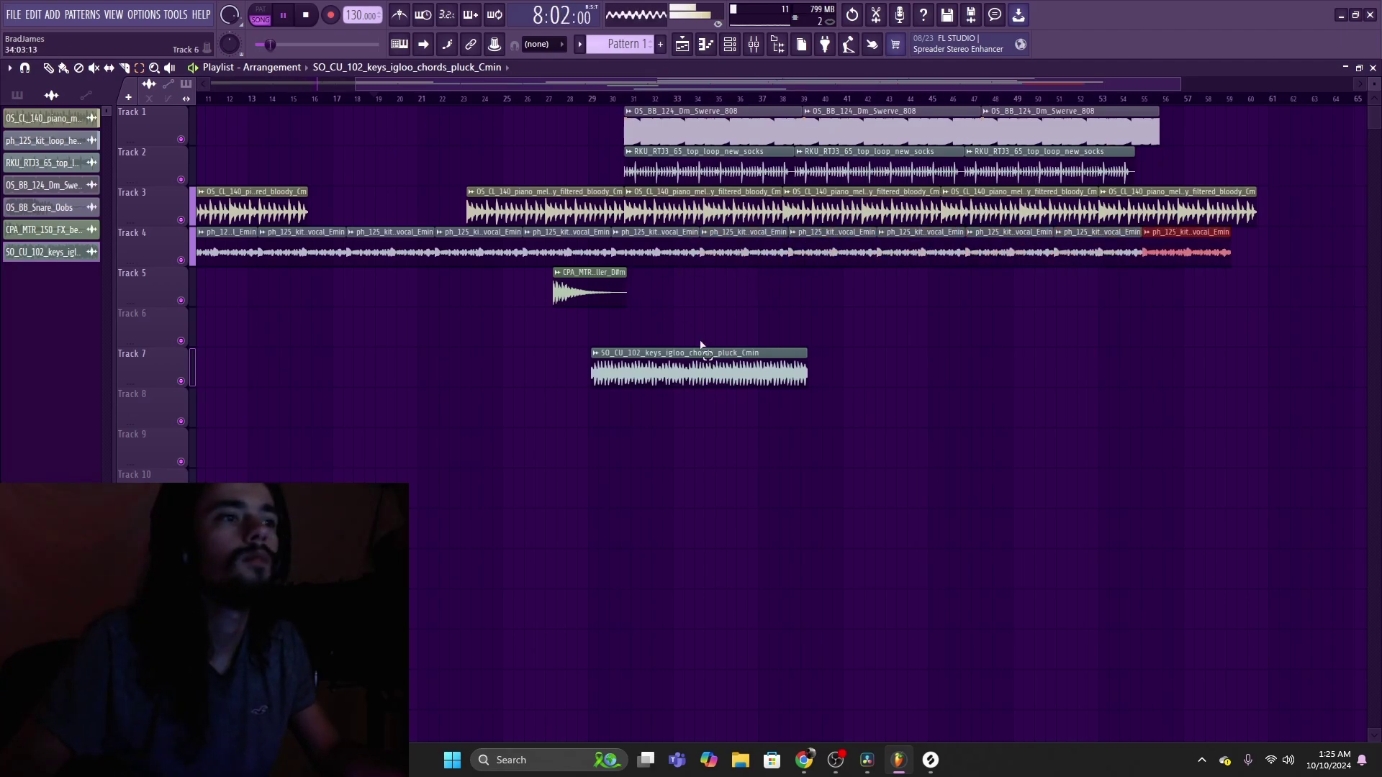
Step: Route the igloo chords channel to mixer insert 7 and check it in the mixer
{"action": "left_click", "coordinate": [754, 44]}
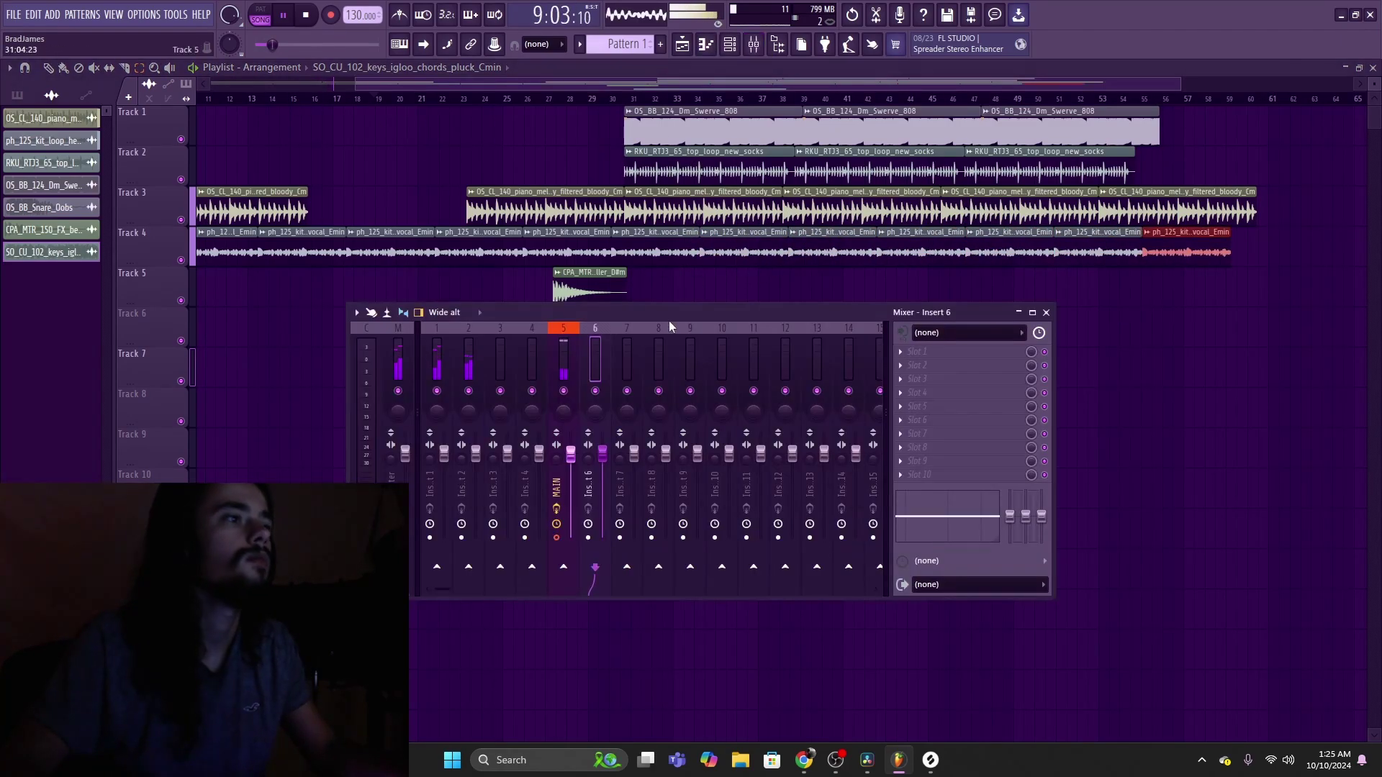
{"action": "left_click", "coordinate": [736, 55]}
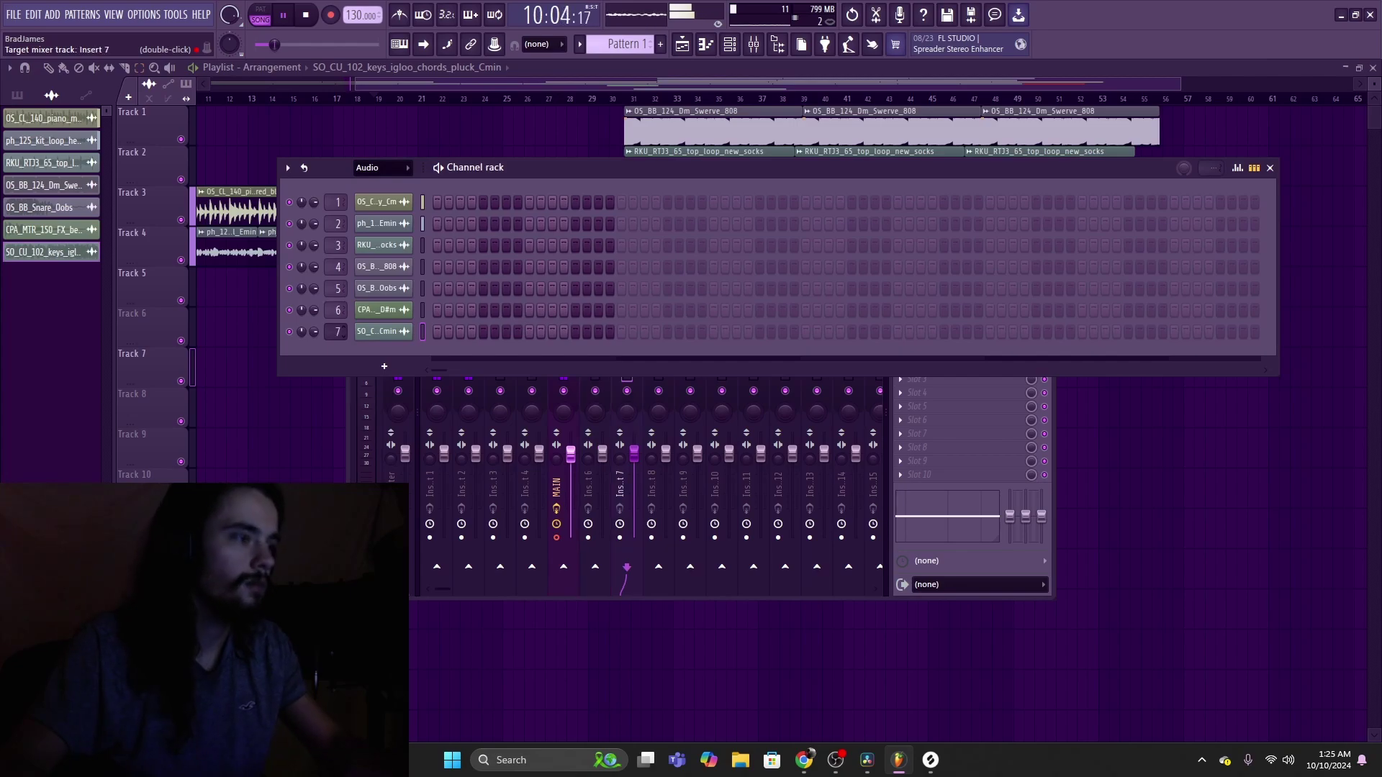
{"action": "left_click", "coordinate": [755, 50]}
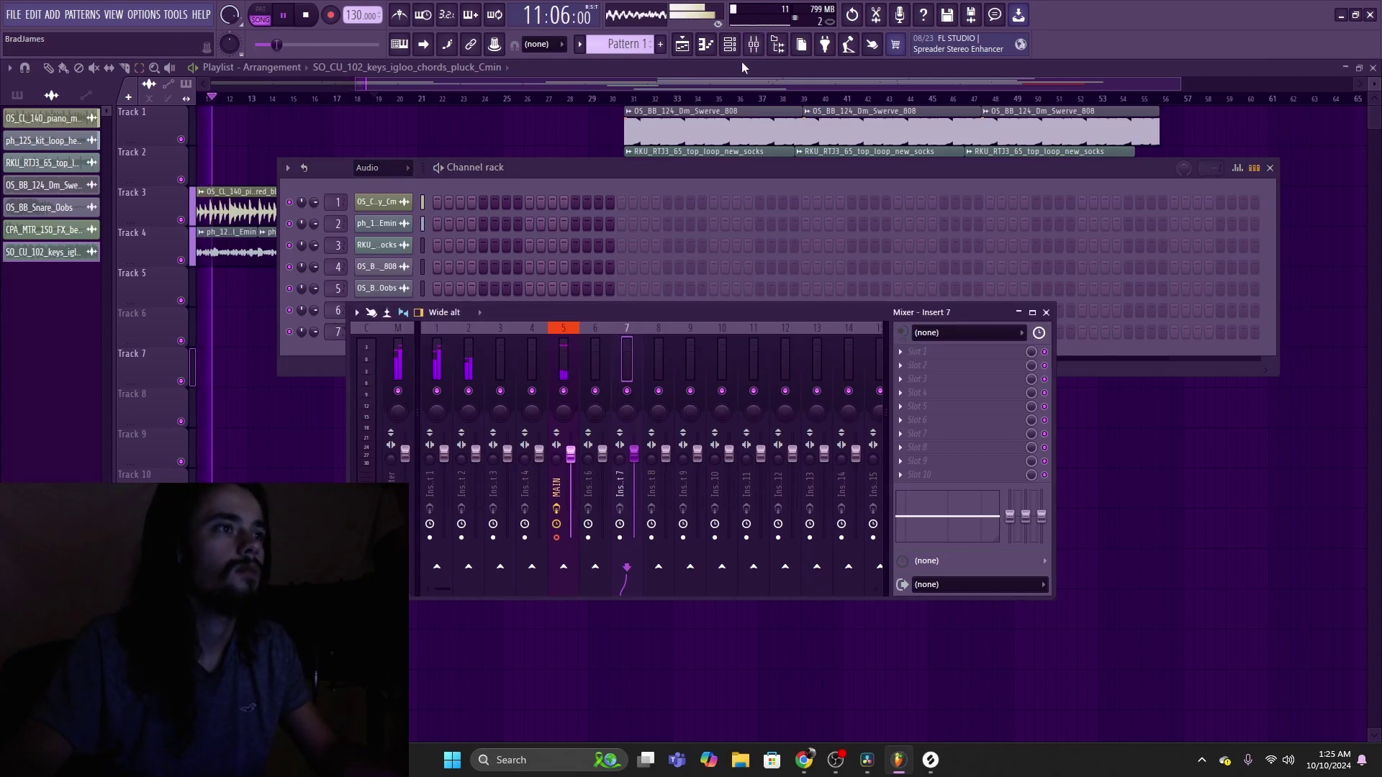
{"action": "left_click", "coordinate": [732, 49]}
{"action": "left_click", "coordinate": [752, 48]}
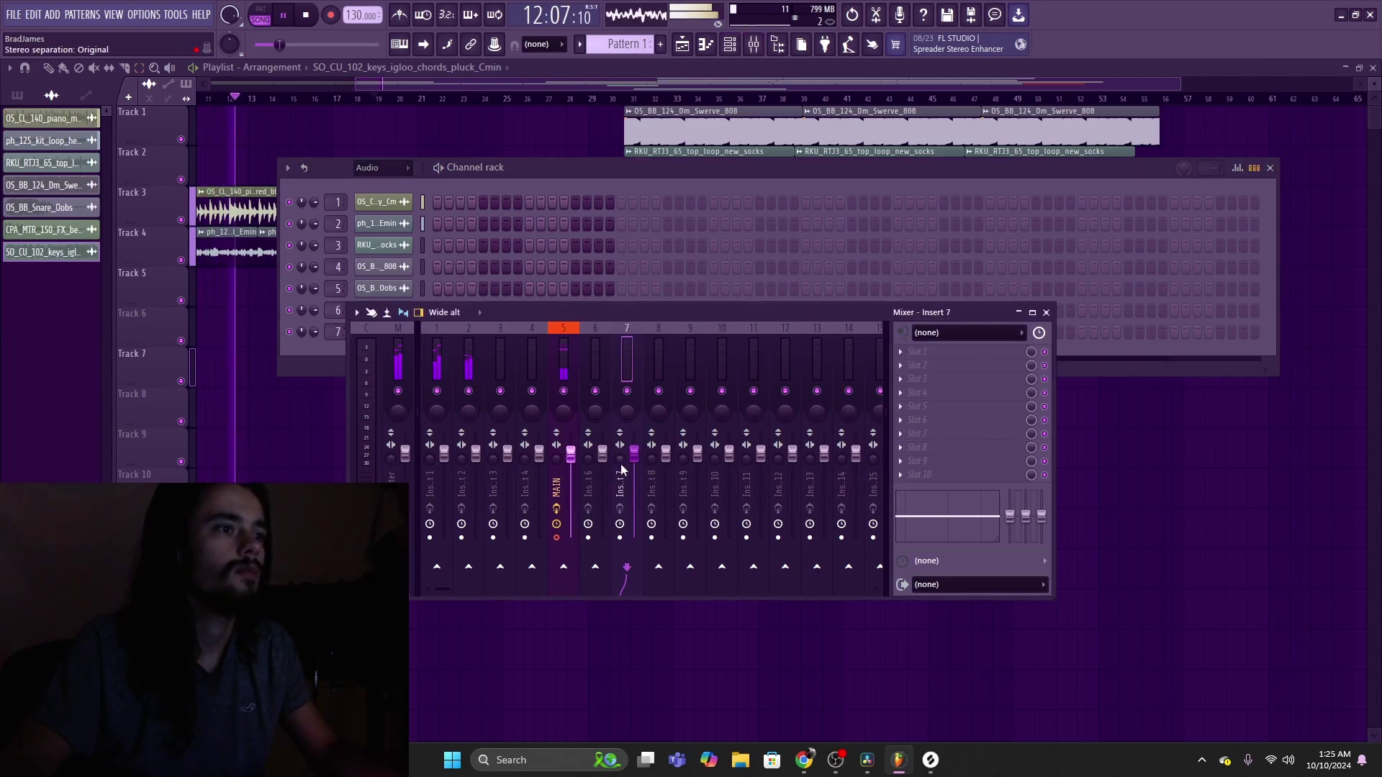
Step: Play the arrangement from about bar 30 and nudge the igloo chords clip on Track 7 slightly later
{"action": "left_click", "coordinate": [619, 99]}
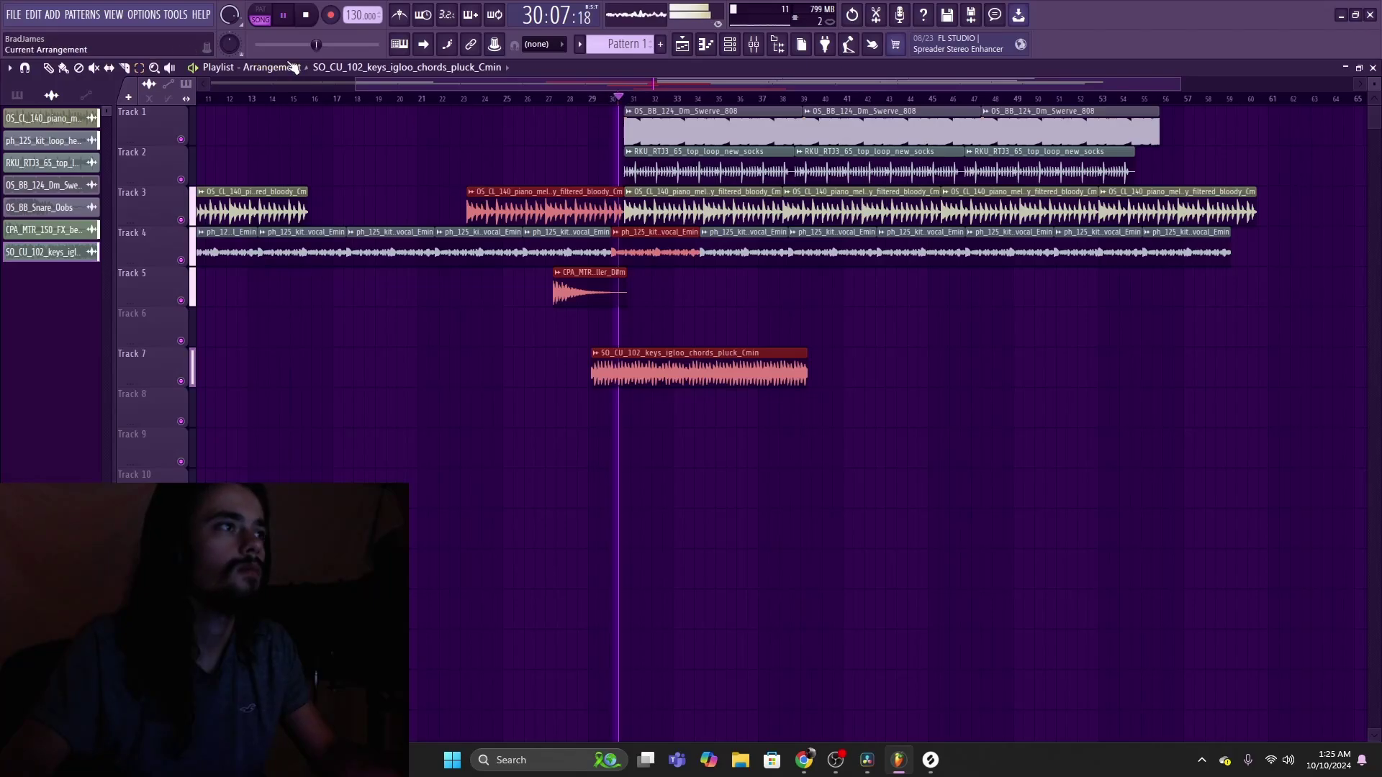
{"action": "left_click", "coordinate": [587, 106]}
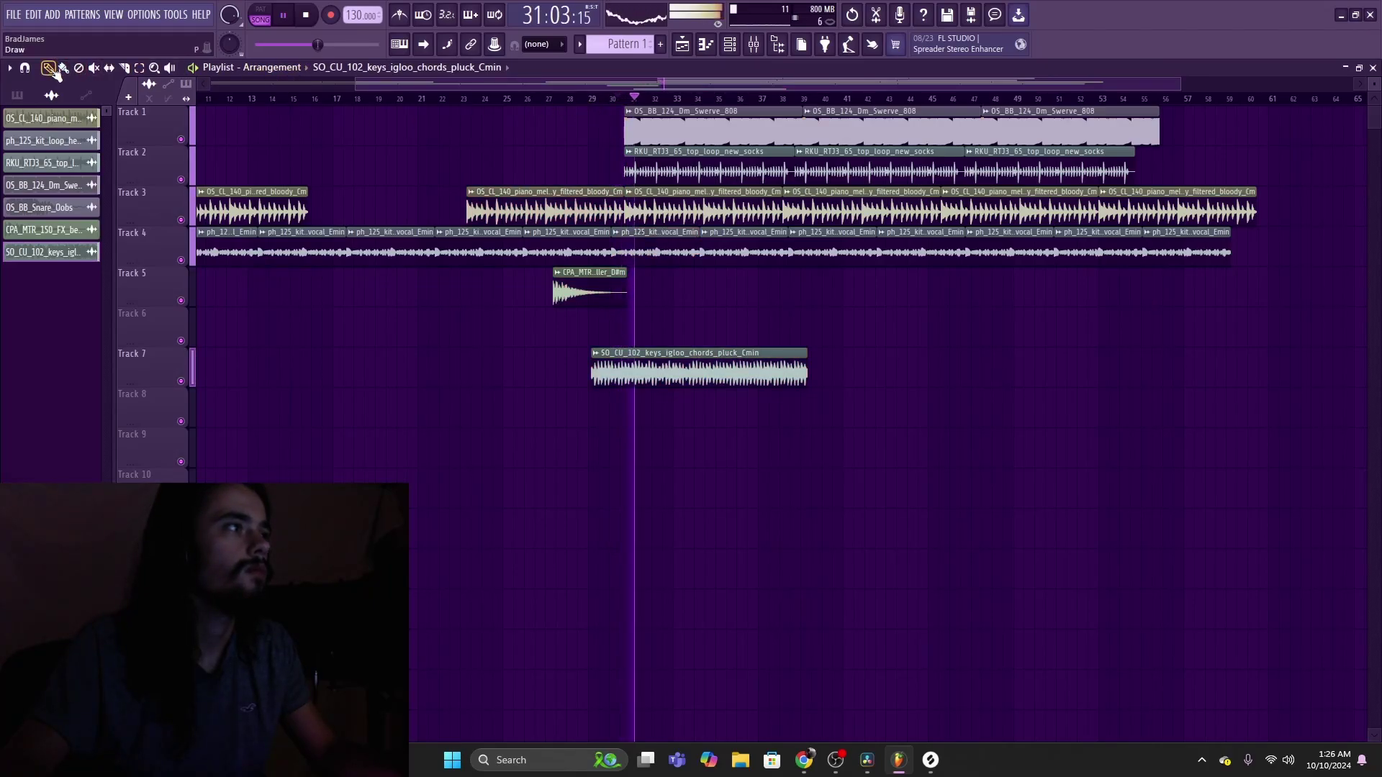
{"action": "left_click", "coordinate": [585, 98]}
{"action": "scroll", "coordinate": [586, 101], "scroll_direction": "up", "scroll_amount": 4}
{"action": "mouse_move", "coordinate": [659, 374]}
{"action": "left_mouse_down"}
{"action": "mouse_move", "coordinate": [785, 374]}
{"action": "mouse_move", "coordinate": [649, 373]}
{"action": "mouse_move", "coordinate": [663, 373]}
{"action": "left_mouse_up"}
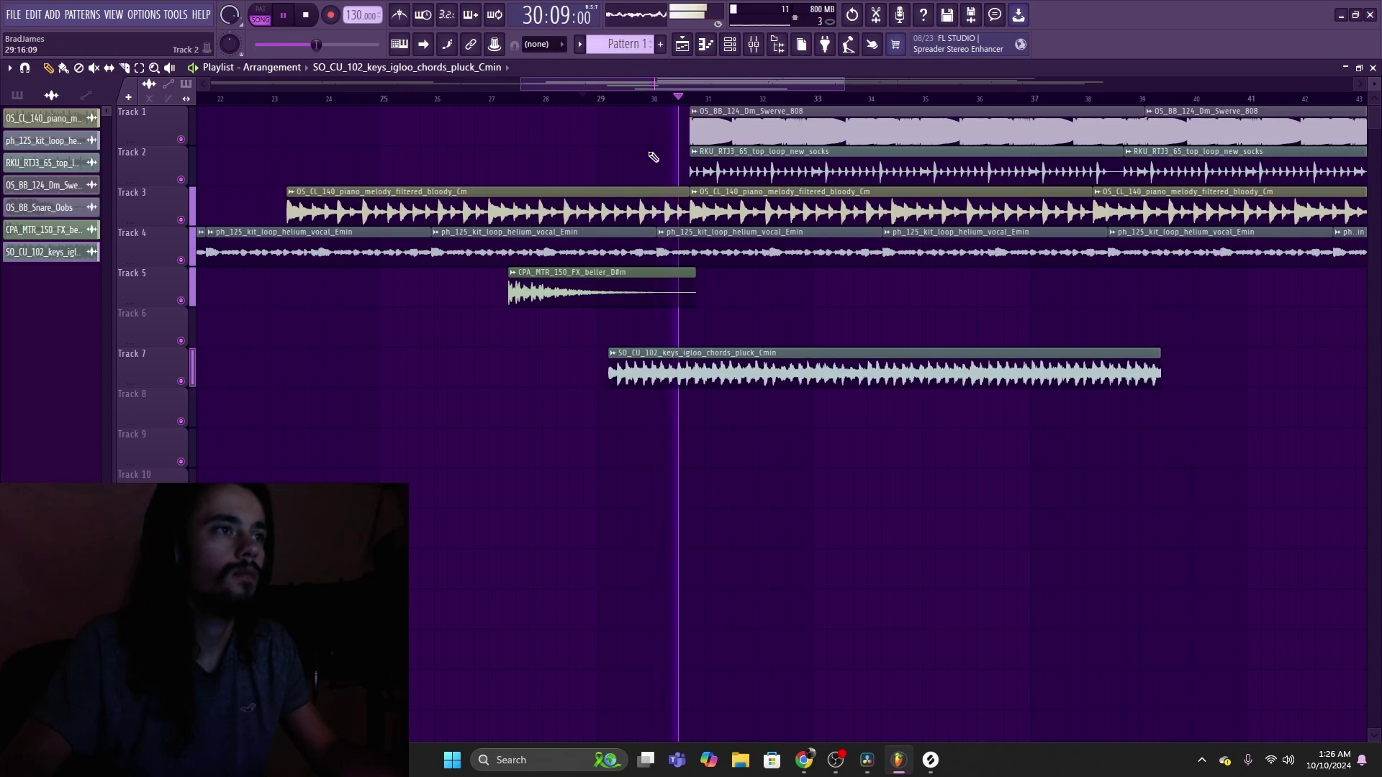
{"action": "scroll", "coordinate": [603, 105], "scroll_direction": "down", "scroll_amount": 2}
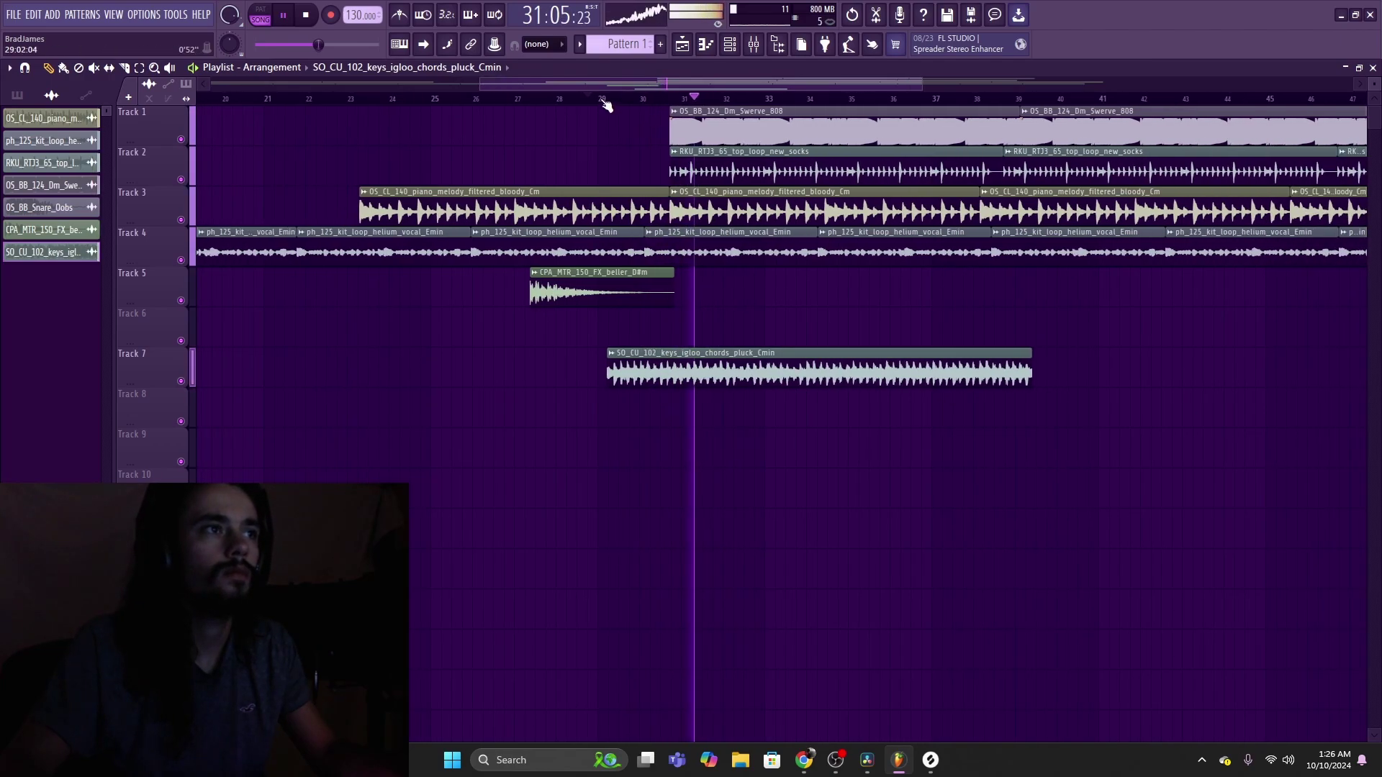
Step: Lower insert 7's volume slightly and lengthen the igloo chords clip on Track 7 to end at about bar 41
{"action": "left_click", "coordinate": [753, 45]}
{"action": "left_click_drag", "start_coordinate": [770, 321], "coordinate": [769, 501]}
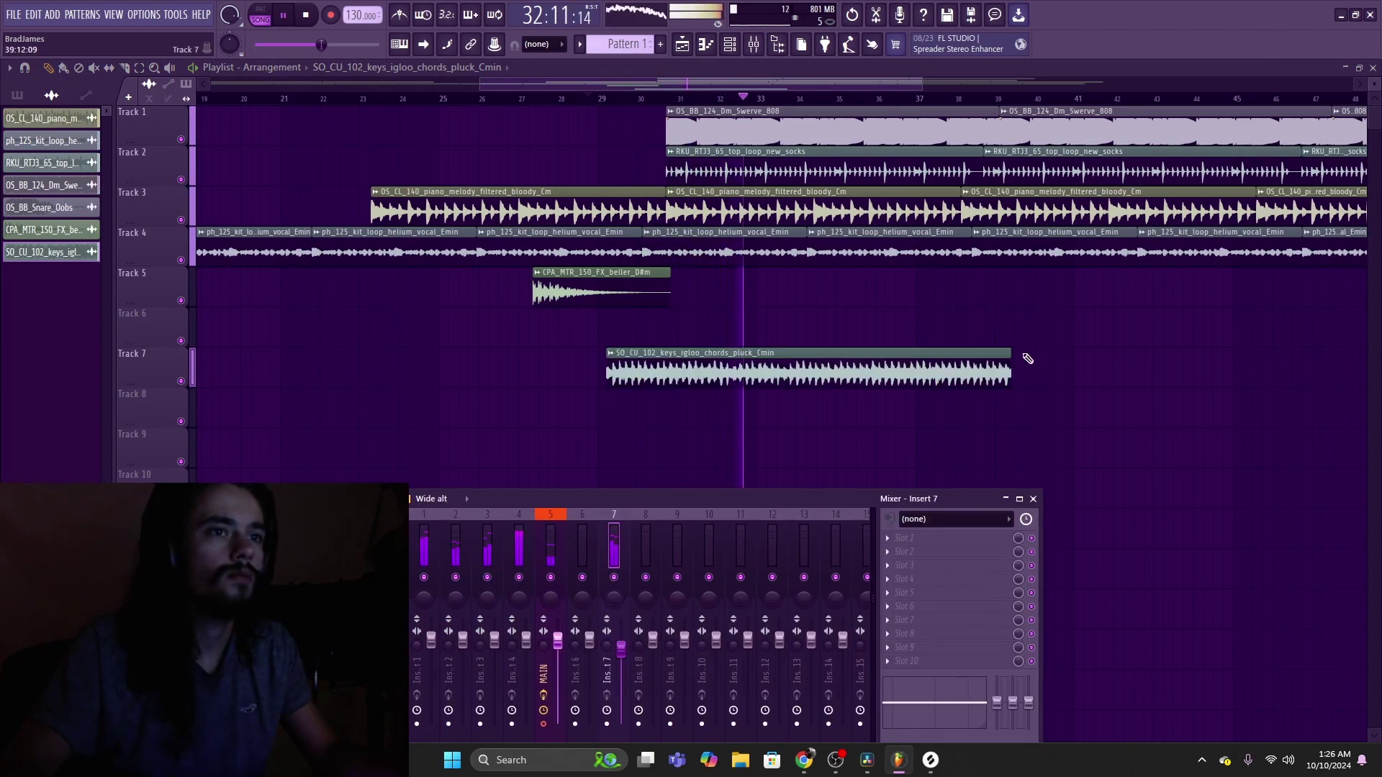
{"action": "left_click_drag", "start_coordinate": [1006, 372], "coordinate": [1101, 372]}
{"action": "left_click_drag", "start_coordinate": [708, 88], "coordinate": [727, 119]}
{"action": "left_click_drag", "start_coordinate": [956, 371], "coordinate": [939, 371]}
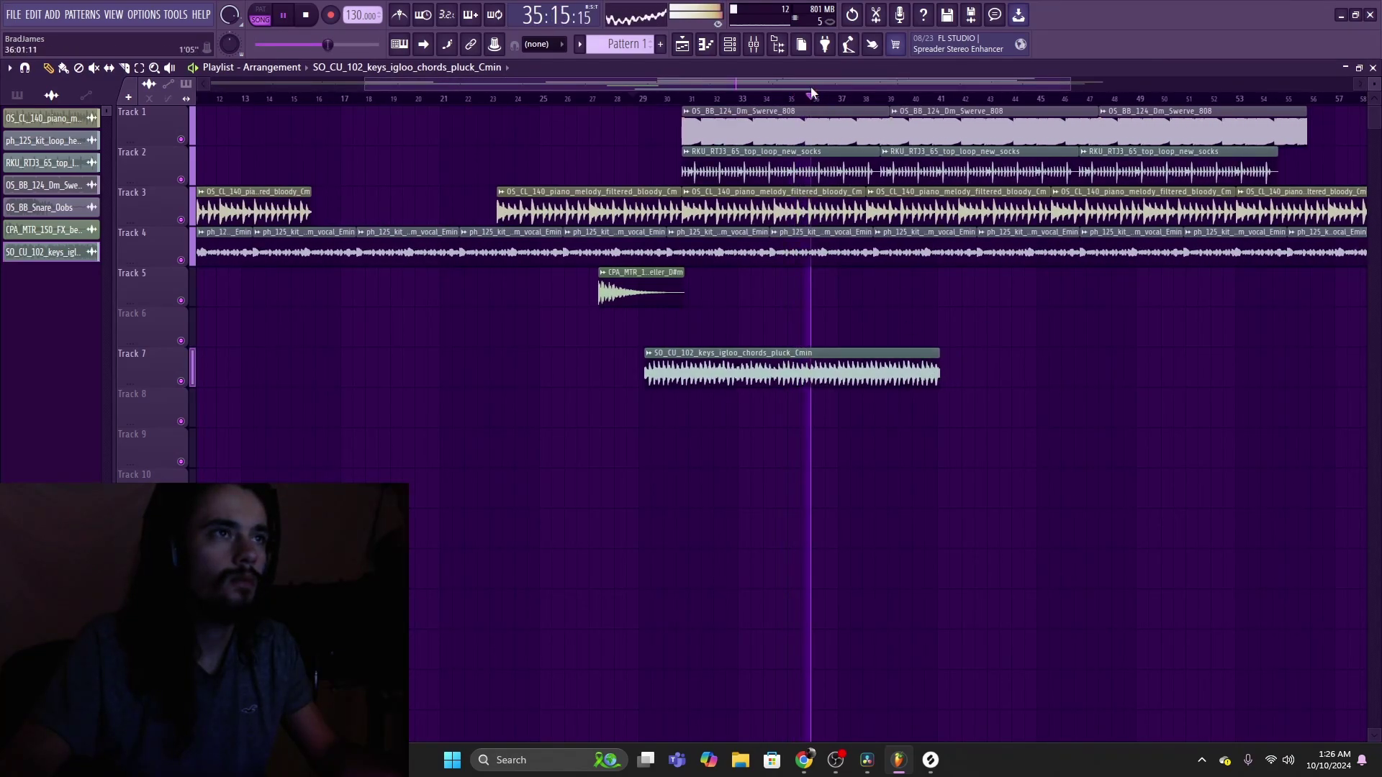
Step: Add Fruity Reeverb 2 to the first effect slot of insert 7 and raise its early reflection and wet levels
{"action": "left_click", "coordinate": [756, 51]}
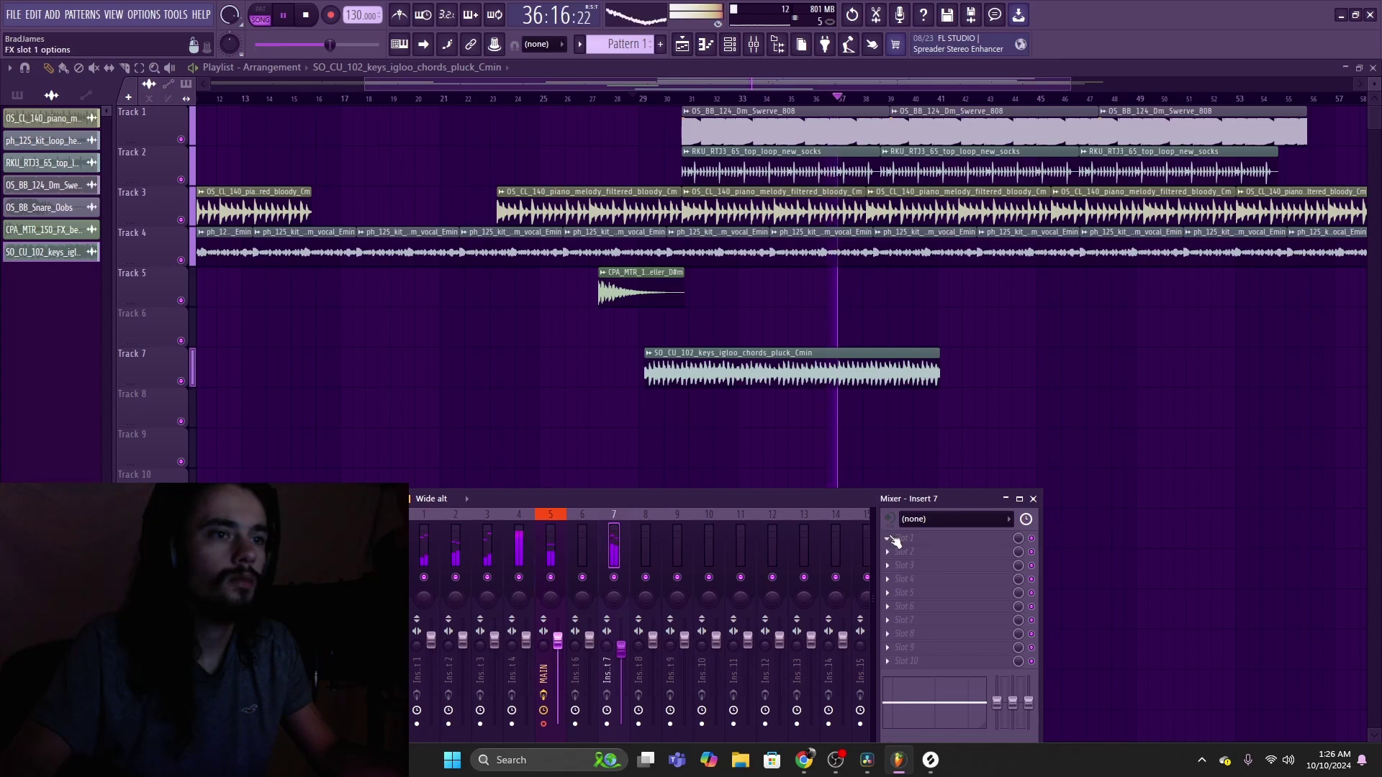
{"action": "left_click", "coordinate": [895, 541]}
{"action": "left_click", "coordinate": [1102, 182]}
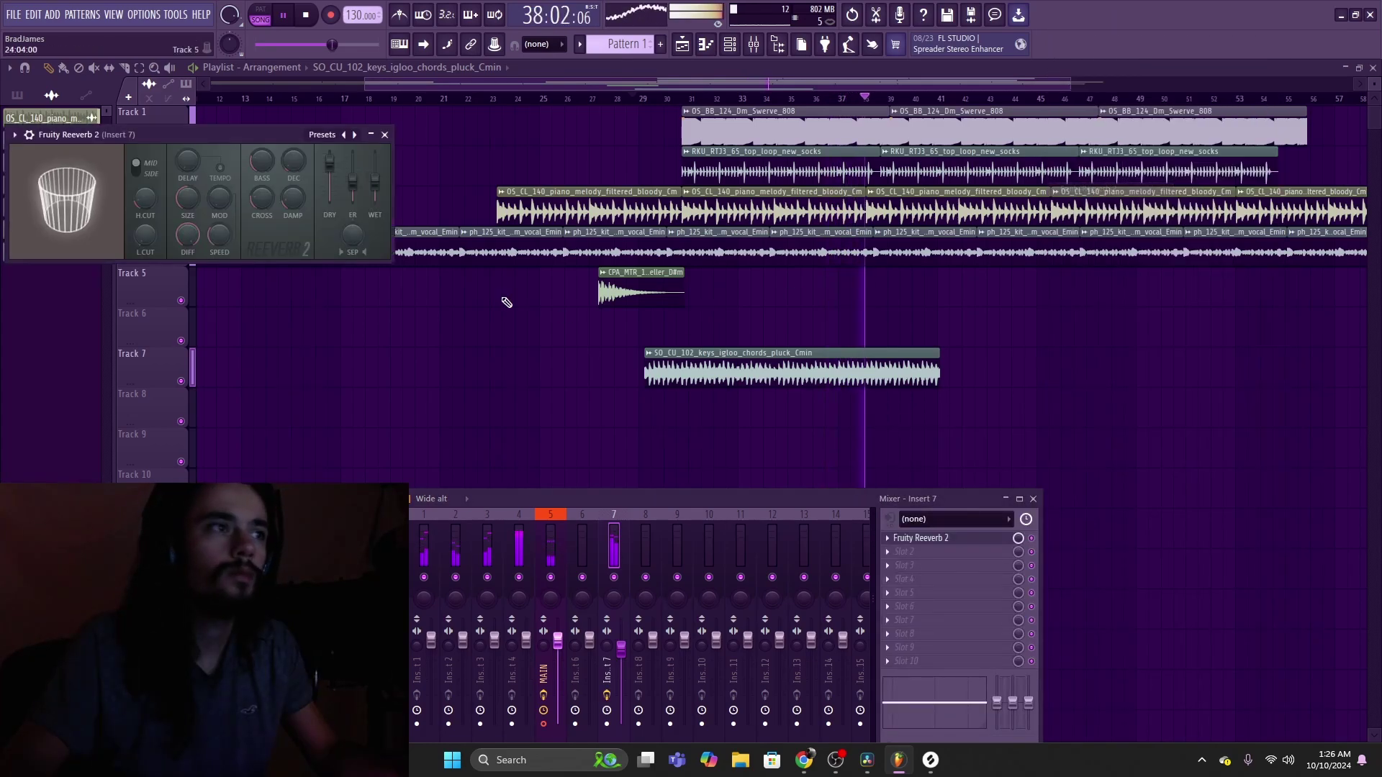
{"action": "mouse_move", "coordinate": [329, 164]}
{"action": "left_mouse_down"}
{"action": "mouse_move", "coordinate": [333, 179]}
{"action": "mouse_move", "coordinate": [329, 162]}
{"action": "mouse_move", "coordinate": [352, 167]}
{"action": "left_mouse_up"}
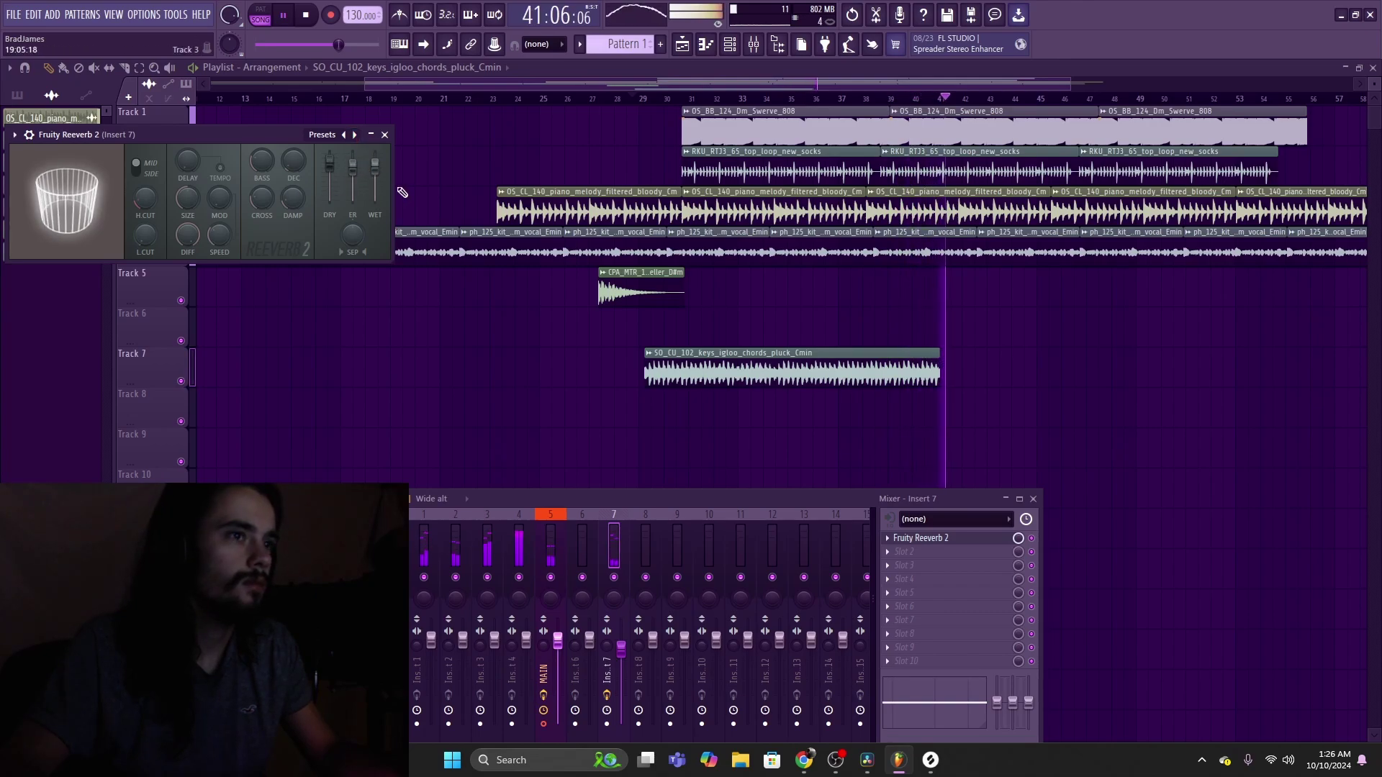
Step: Replay the arrangement from about bar 30 while lowering insert 7's volume to 57%
{"action": "left_click", "coordinate": [653, 94]}
{"action": "left_click", "coordinate": [777, 45]}
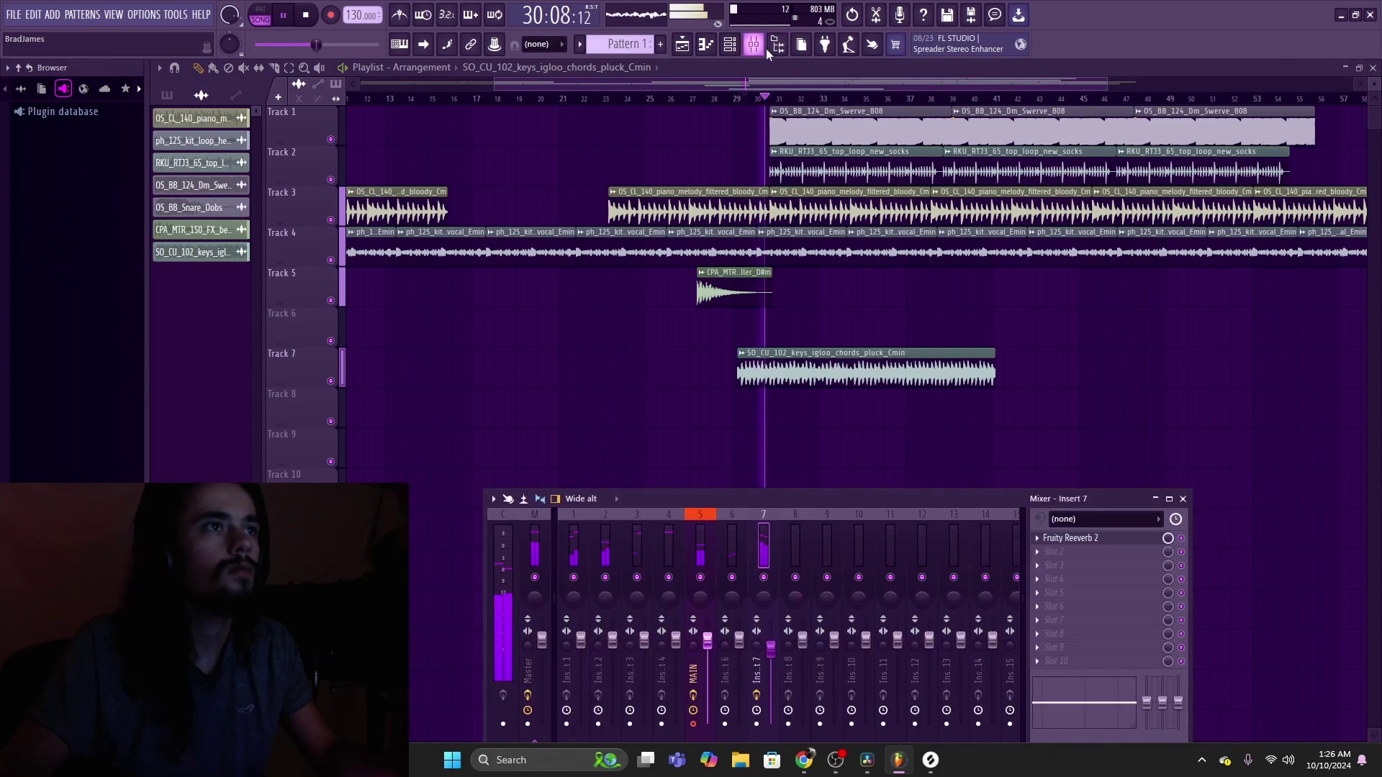
{"action": "left_click", "coordinate": [768, 48]}
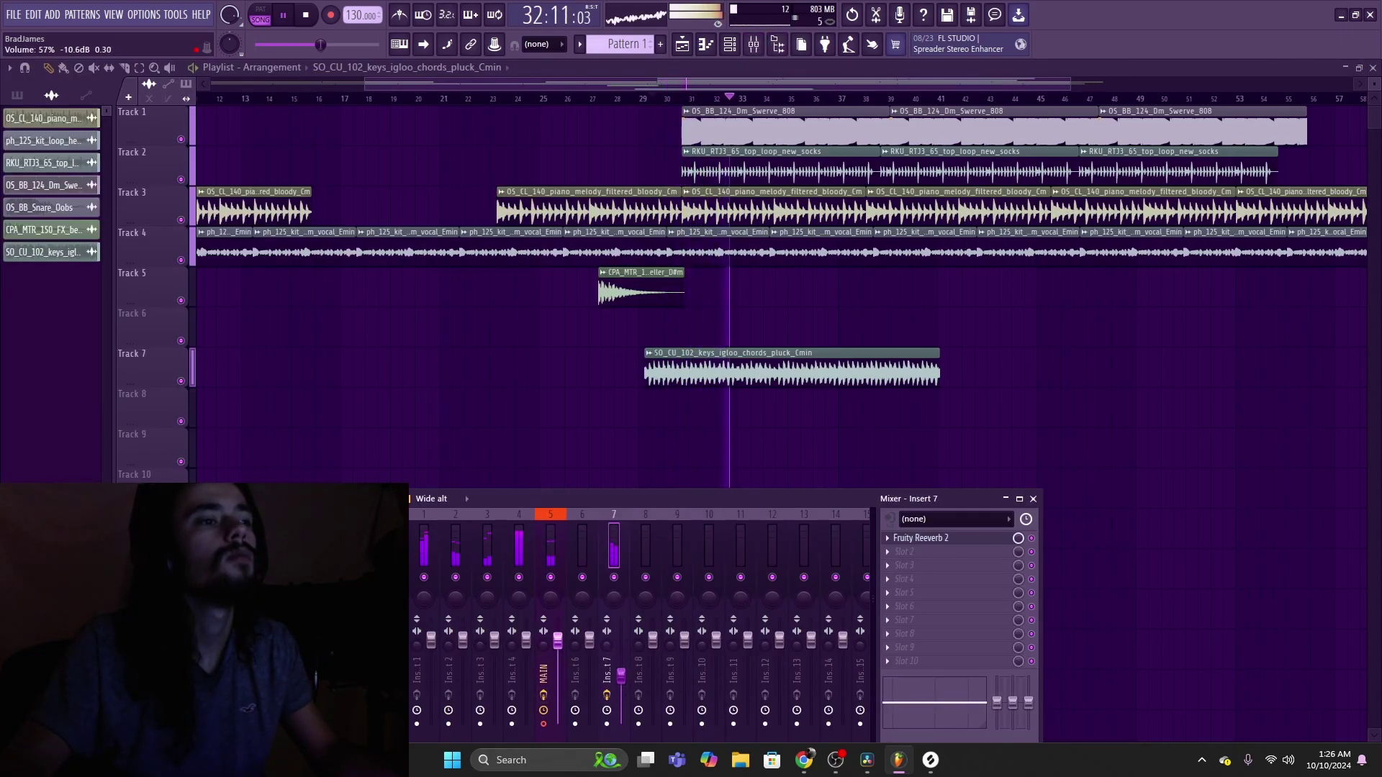
{"action": "left_click_drag", "start_coordinate": [688, 500], "coordinate": [745, 486]}
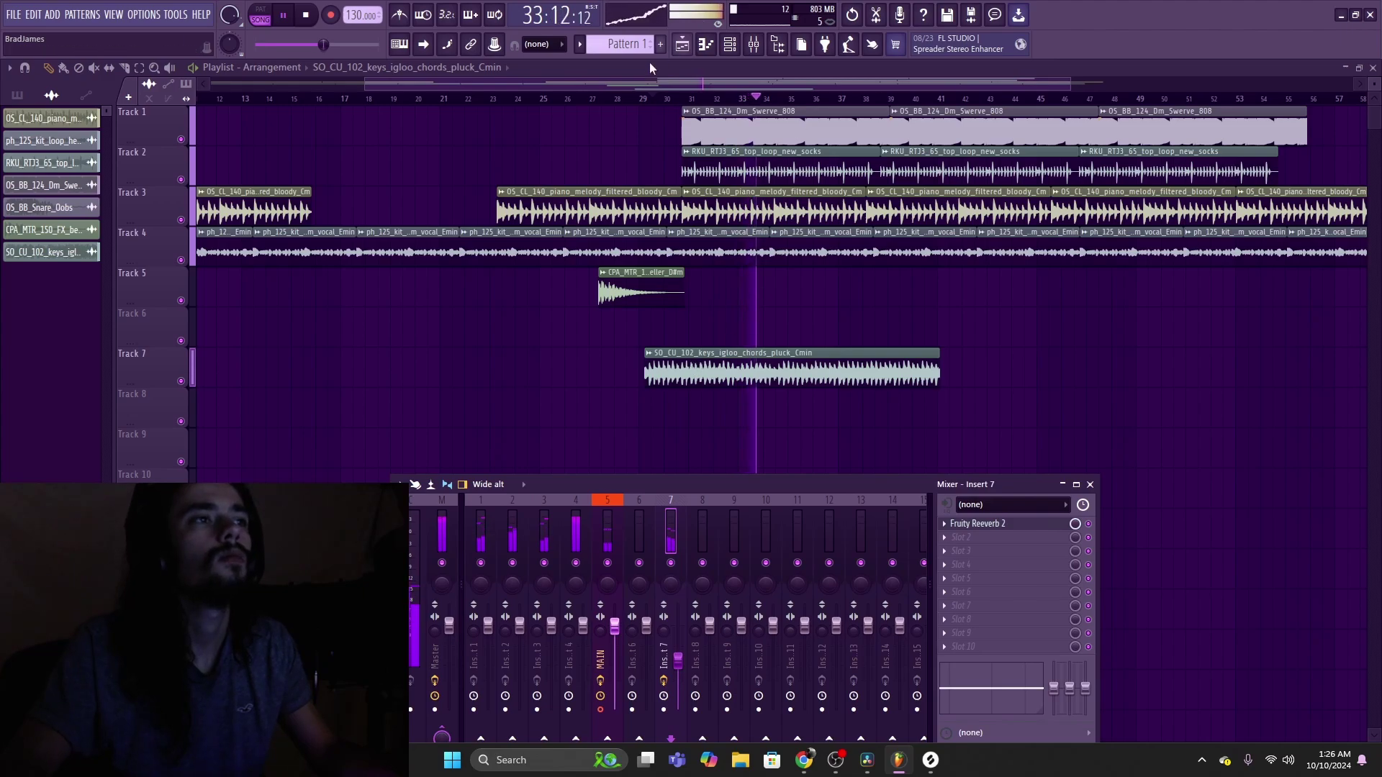
{"action": "left_click", "coordinate": [629, 98]}
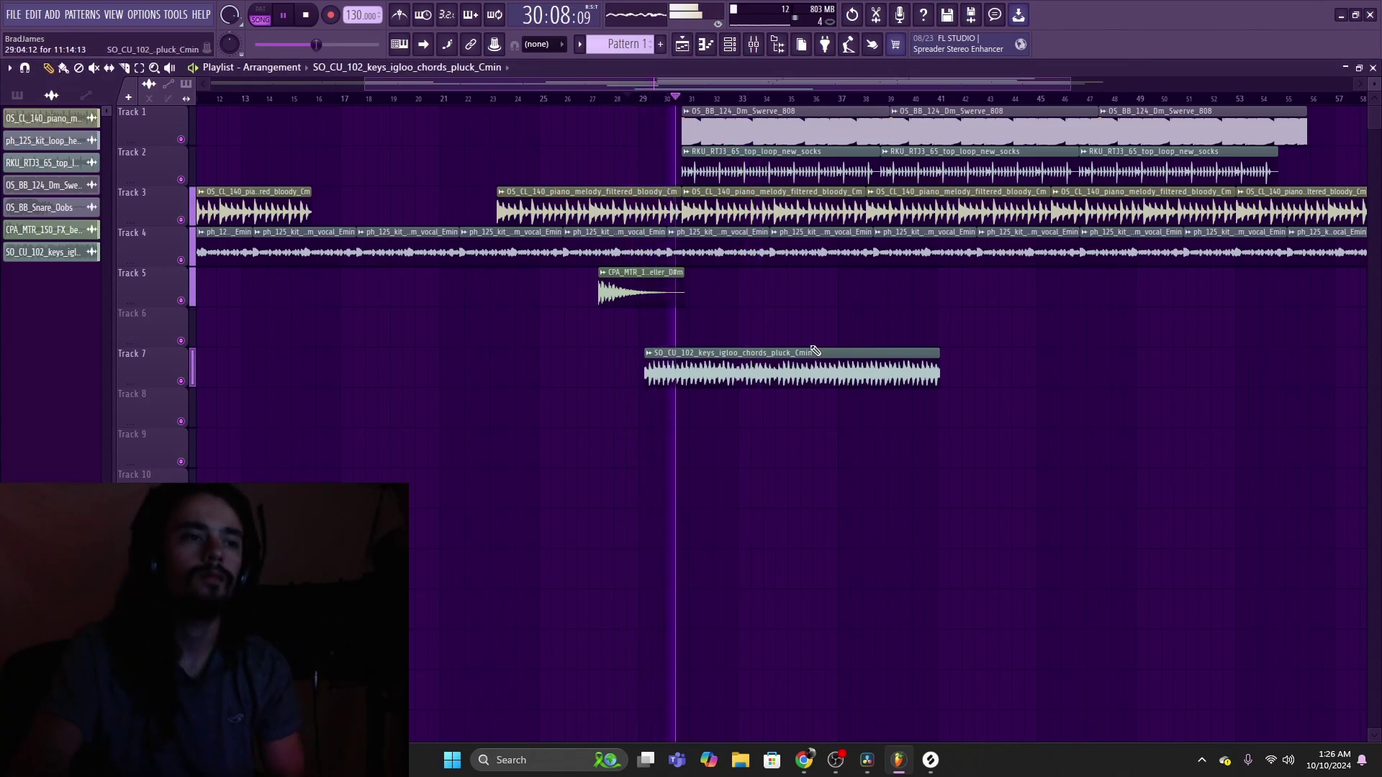
Step: Move the igloo chords clip on Track 7 earlier to start at about bar 19, replaying the arrangement from about bar 21
{"action": "left_click_drag", "start_coordinate": [816, 351], "coordinate": [640, 350]}
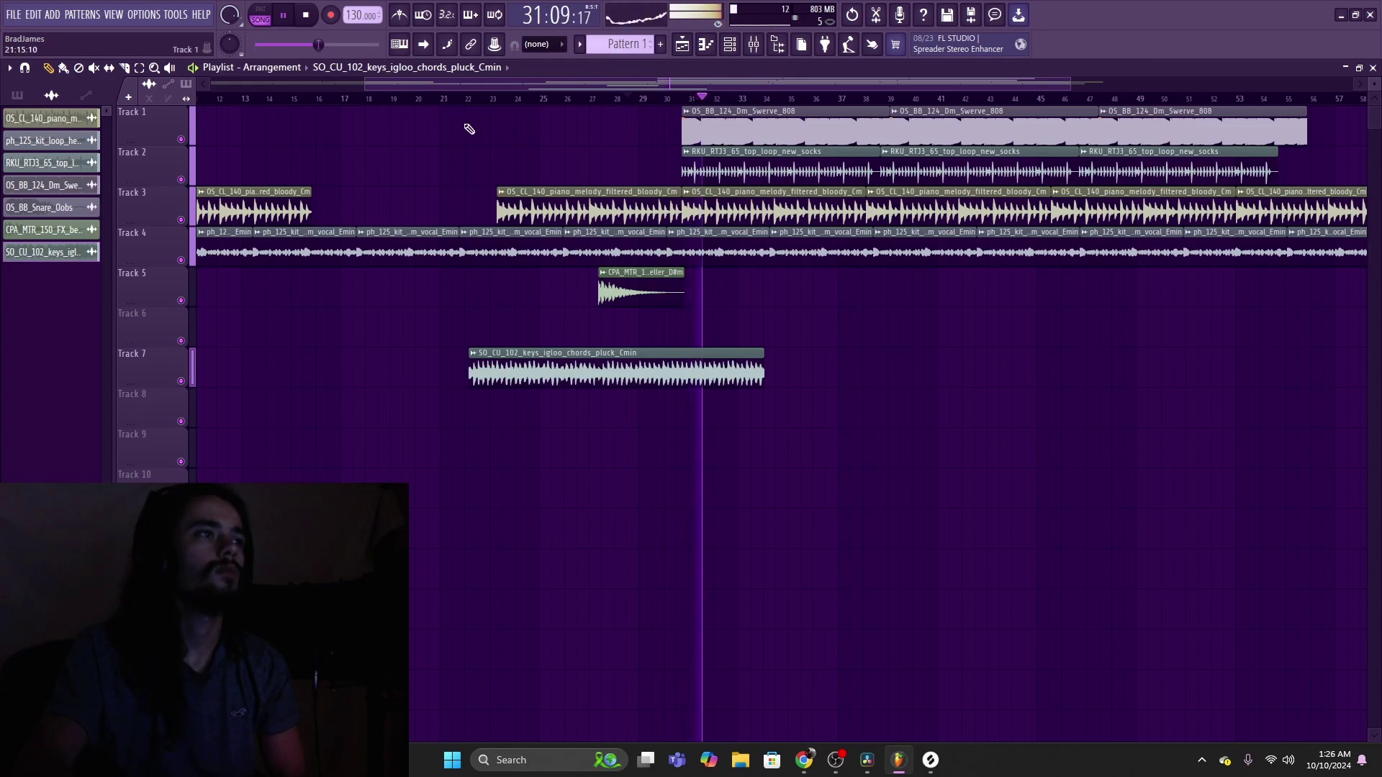
{"action": "left_click", "coordinate": [441, 99]}
{"action": "left_click_drag", "start_coordinate": [538, 375], "coordinate": [472, 375]}
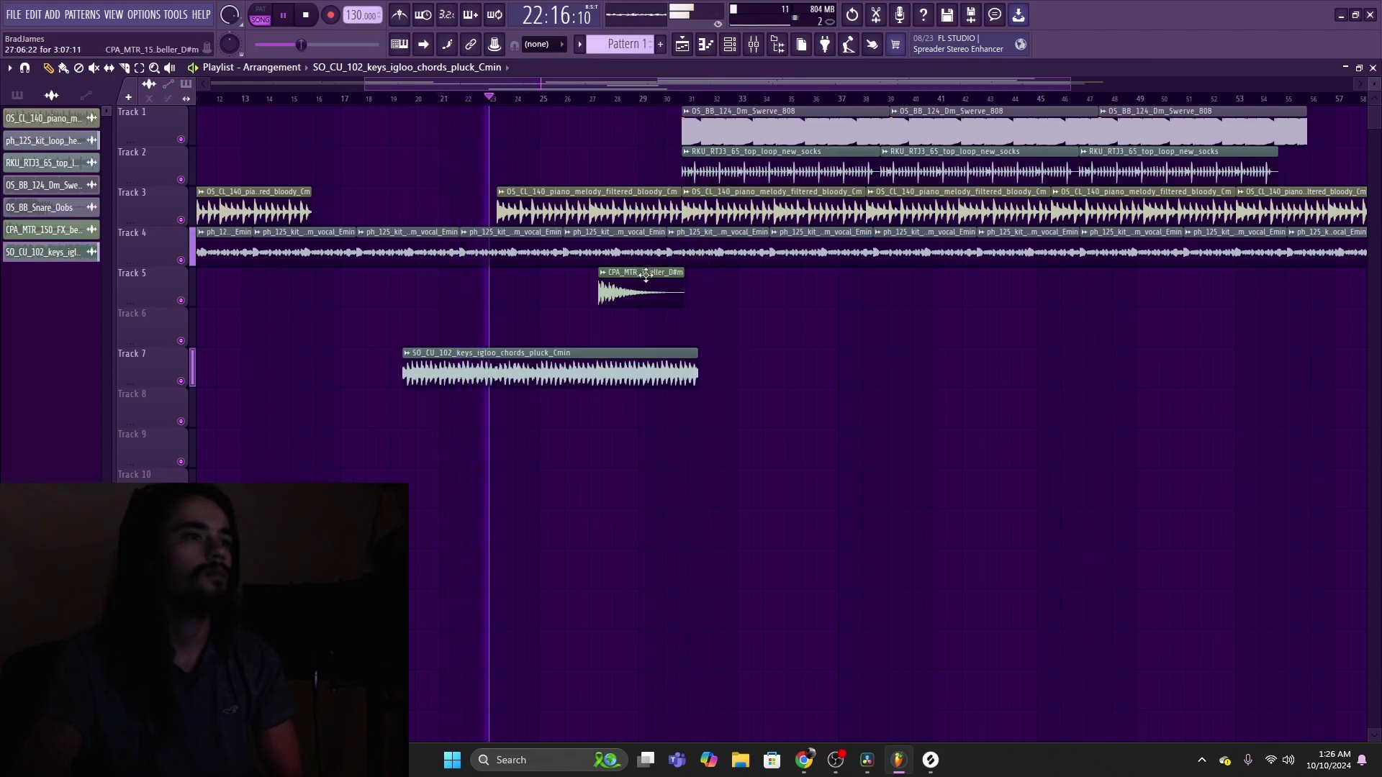
Step: Find CPA_MTR_155_FX_refresca.wav in the Splice library sounds and place it on Track 2 of the FL Studio arrangement, just before the top loop
{"action": "left_click", "coordinate": [932, 760]}
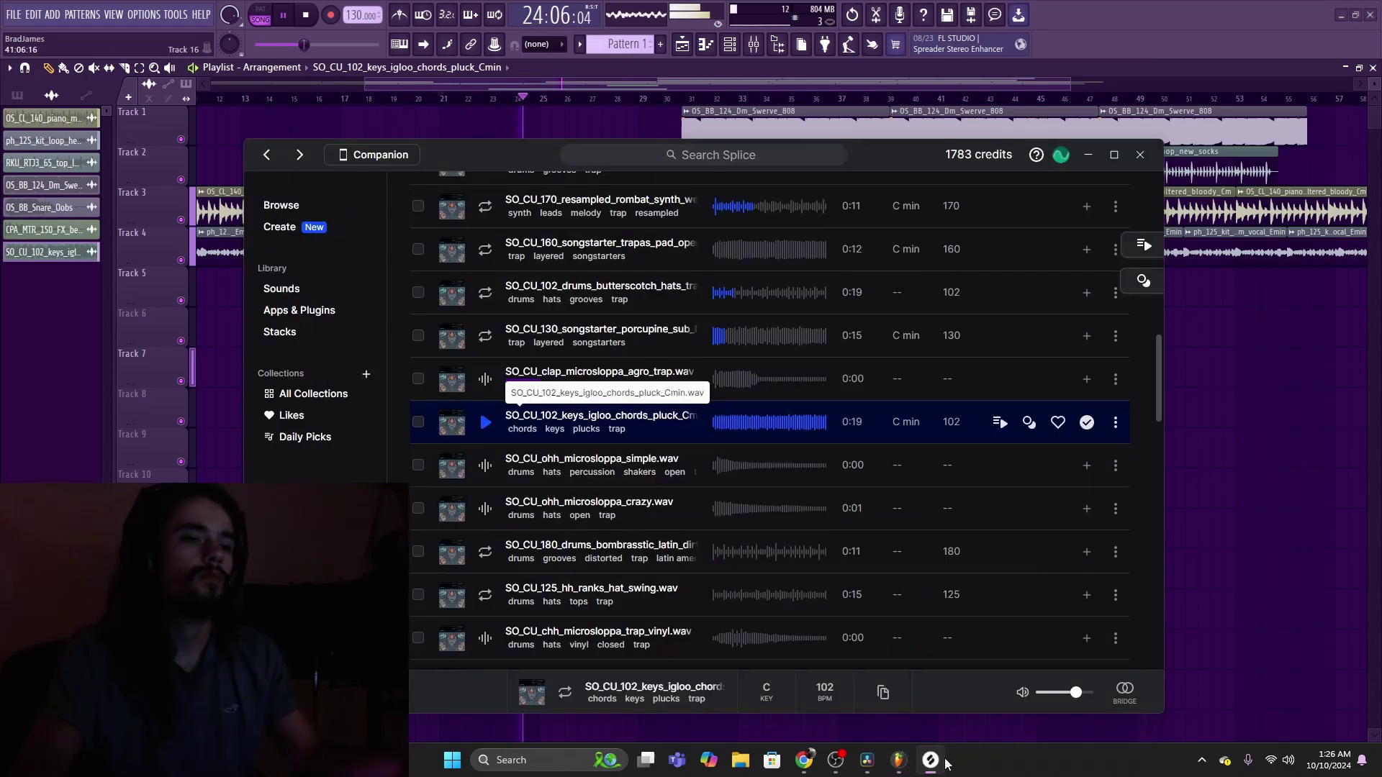
{"action": "left_click", "coordinate": [485, 466]}
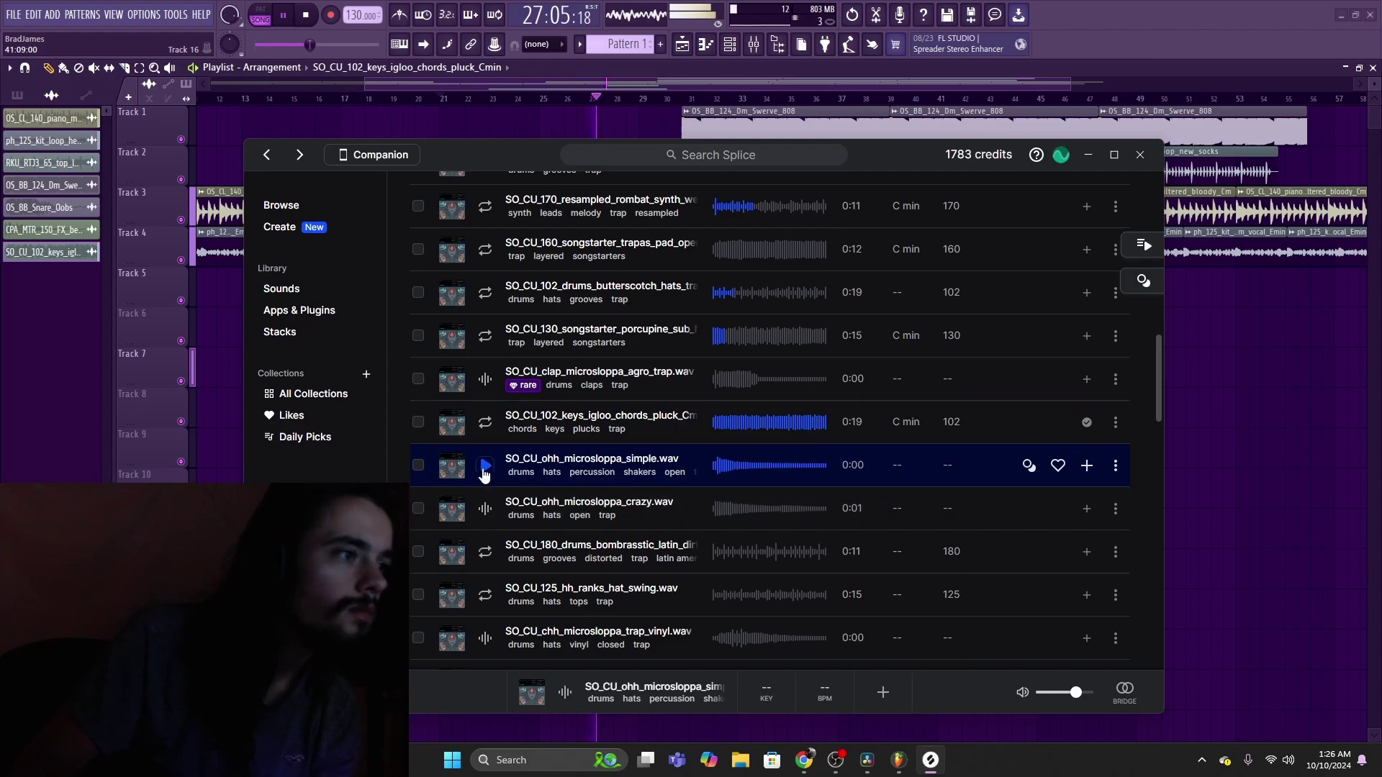
{"action": "left_click", "coordinate": [280, 289]}
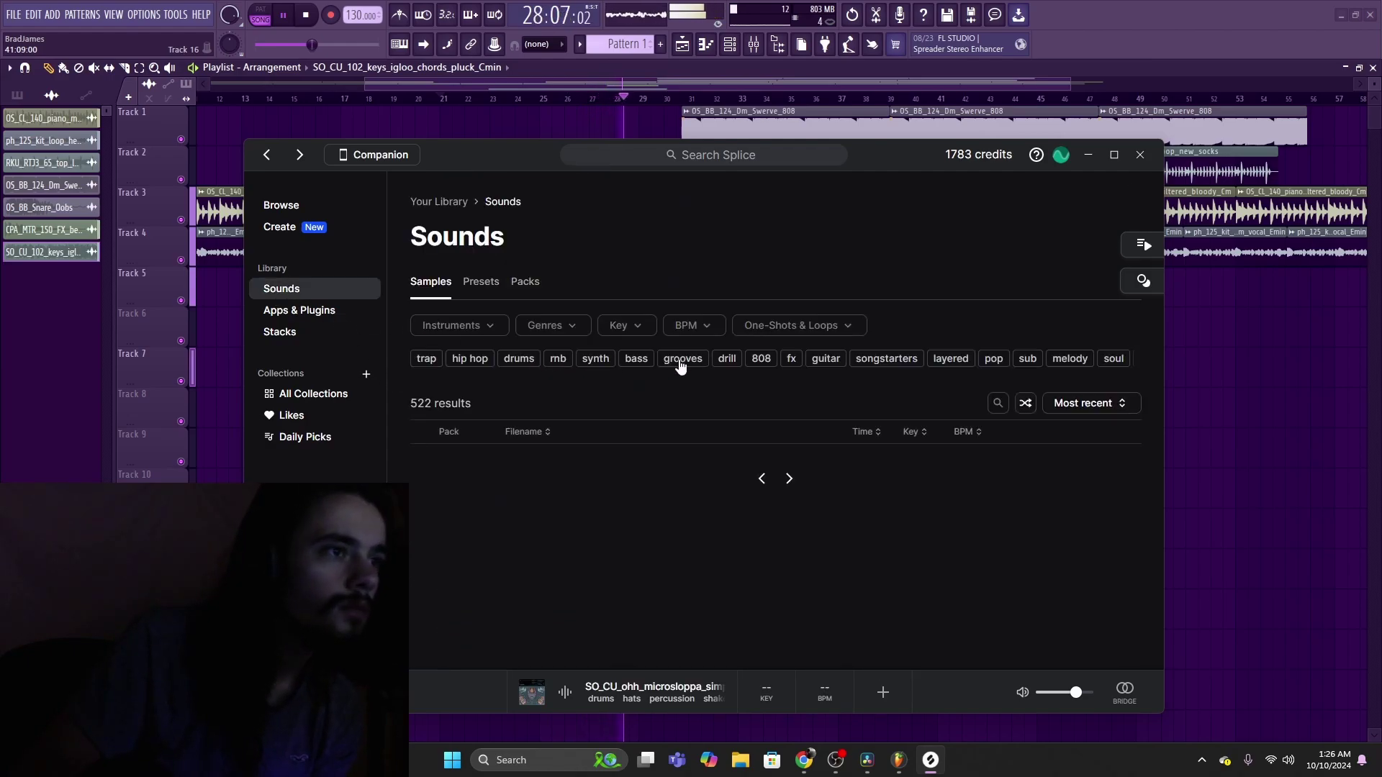
{"action": "scroll", "coordinate": [706, 364], "scroll_direction": "down", "scroll_amount": 5}
{"action": "scroll", "coordinate": [756, 431], "scroll_direction": "down", "scroll_amount": 5}
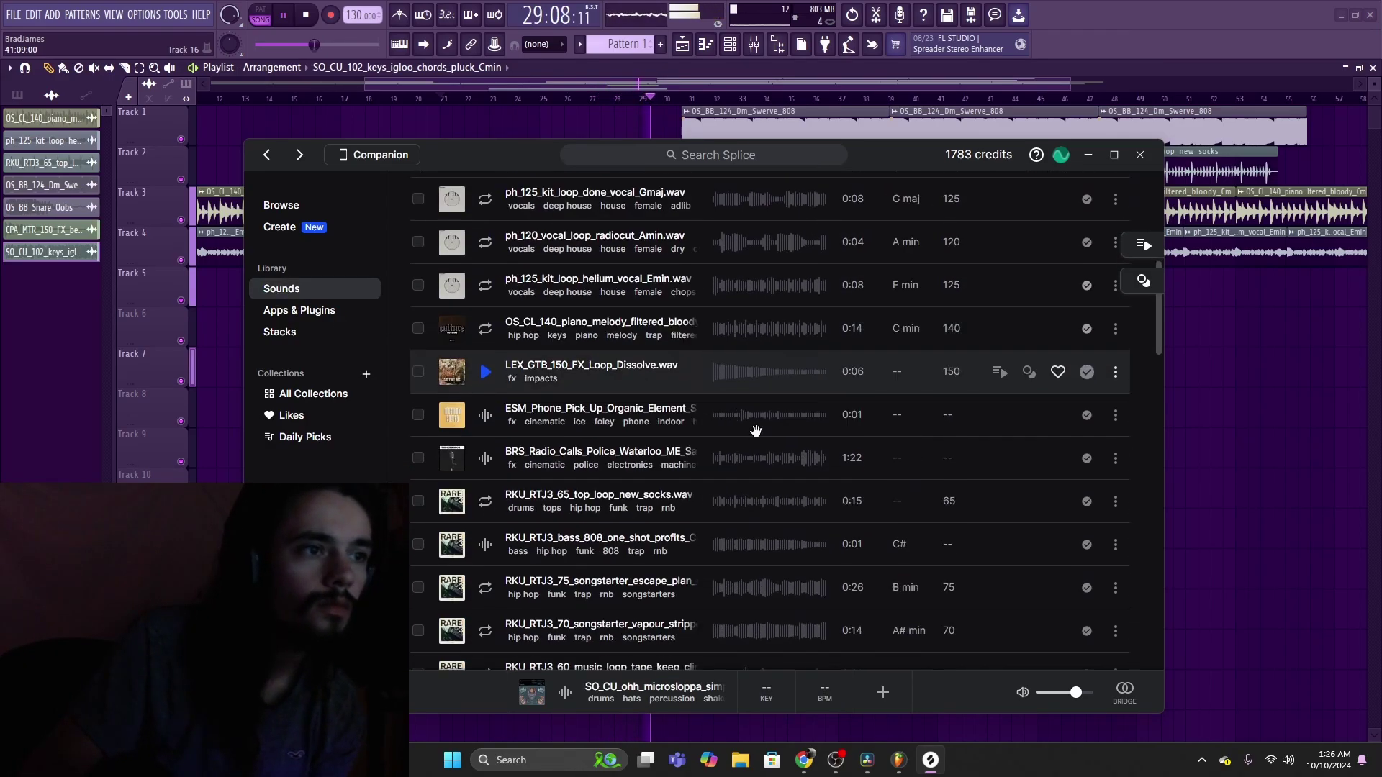
{"action": "scroll", "coordinate": [756, 430], "scroll_direction": "down", "scroll_amount": 10}
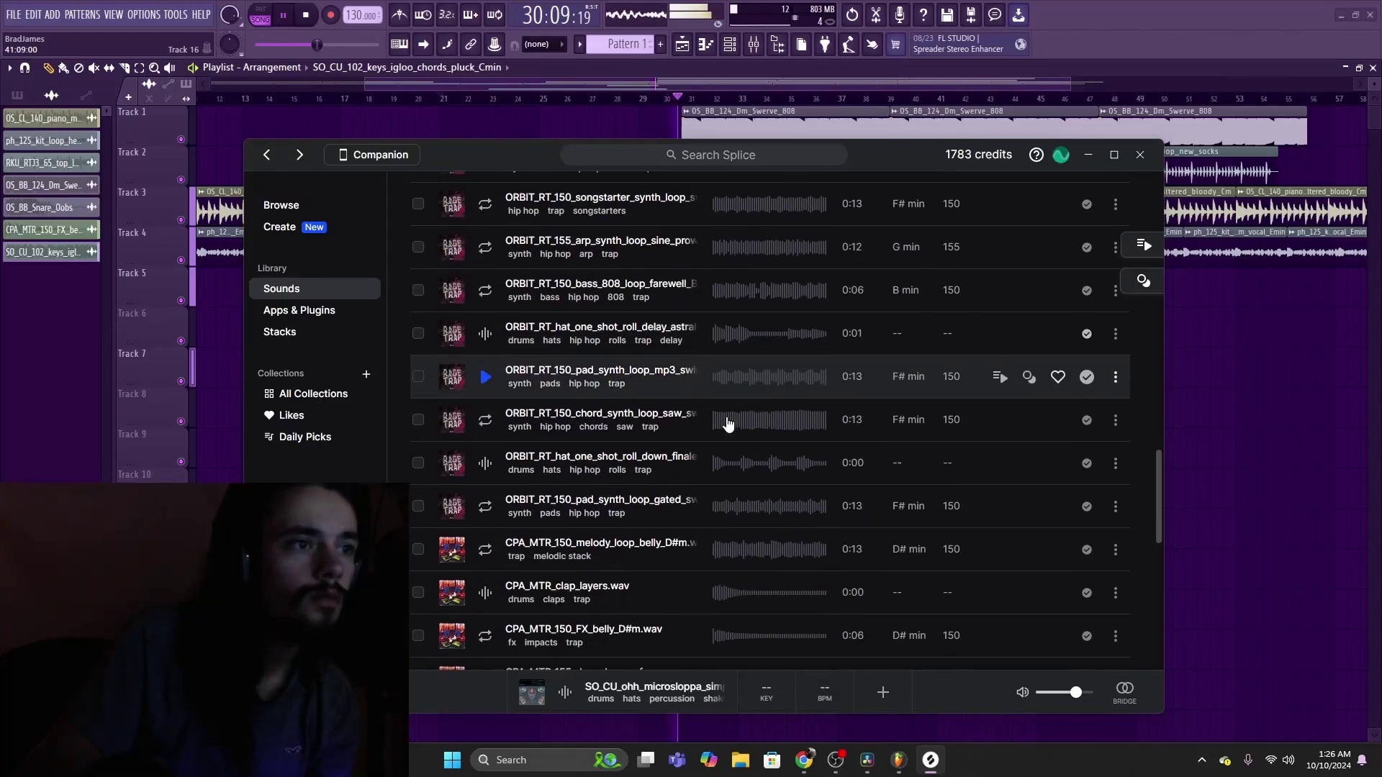
{"action": "scroll", "coordinate": [727, 425], "scroll_direction": "down", "scroll_amount": 5}
{"action": "left_click", "coordinate": [484, 366]}
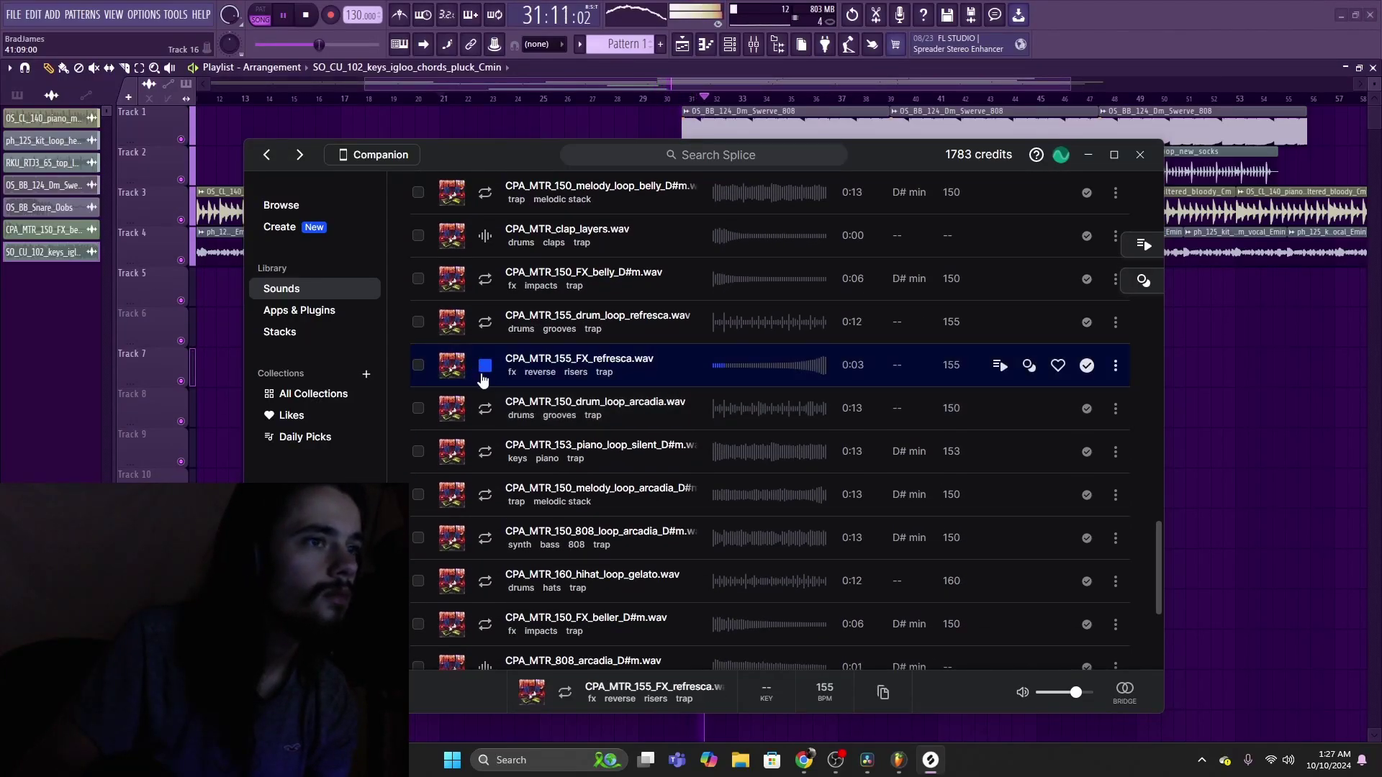
{"action": "left_click_drag", "start_coordinate": [991, 382], "coordinate": [648, 201]}
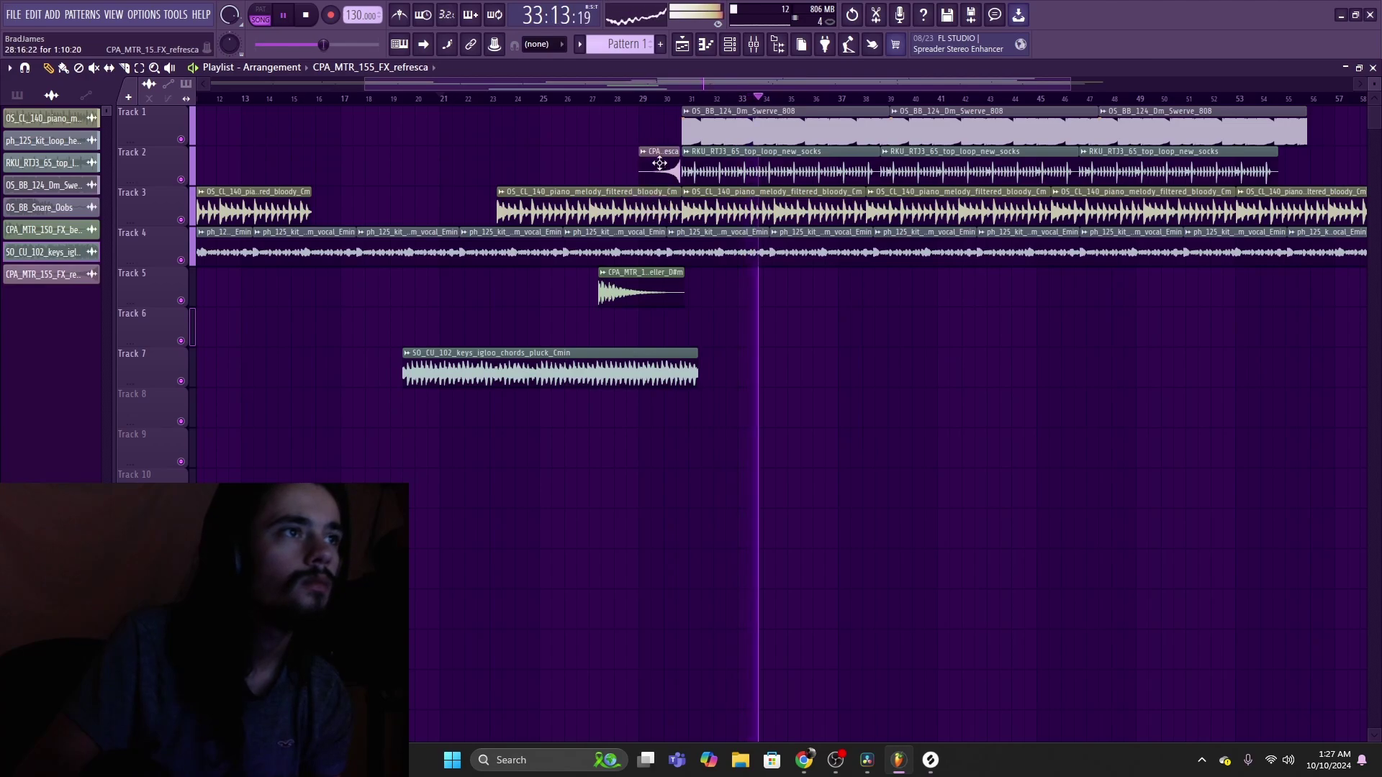
Step: Replay the arrangement from about bar 30 and nudge the refresca riser clip on Track 2 slightly earlier
{"action": "left_click", "coordinate": [655, 98]}
{"action": "scroll", "coordinate": [662, 101], "scroll_direction": "up", "scroll_amount": 4}
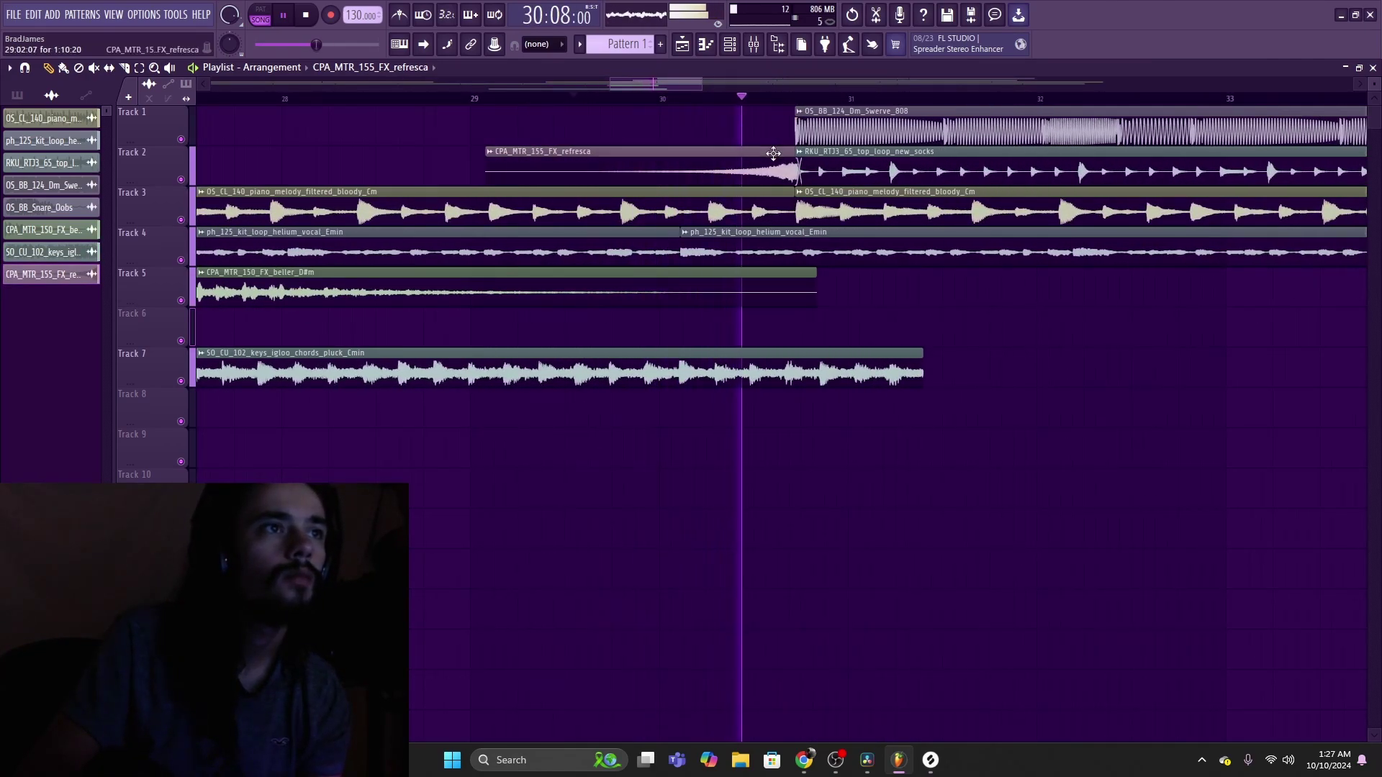
{"action": "left_click_drag", "start_coordinate": [775, 154], "coordinate": [768, 156]}
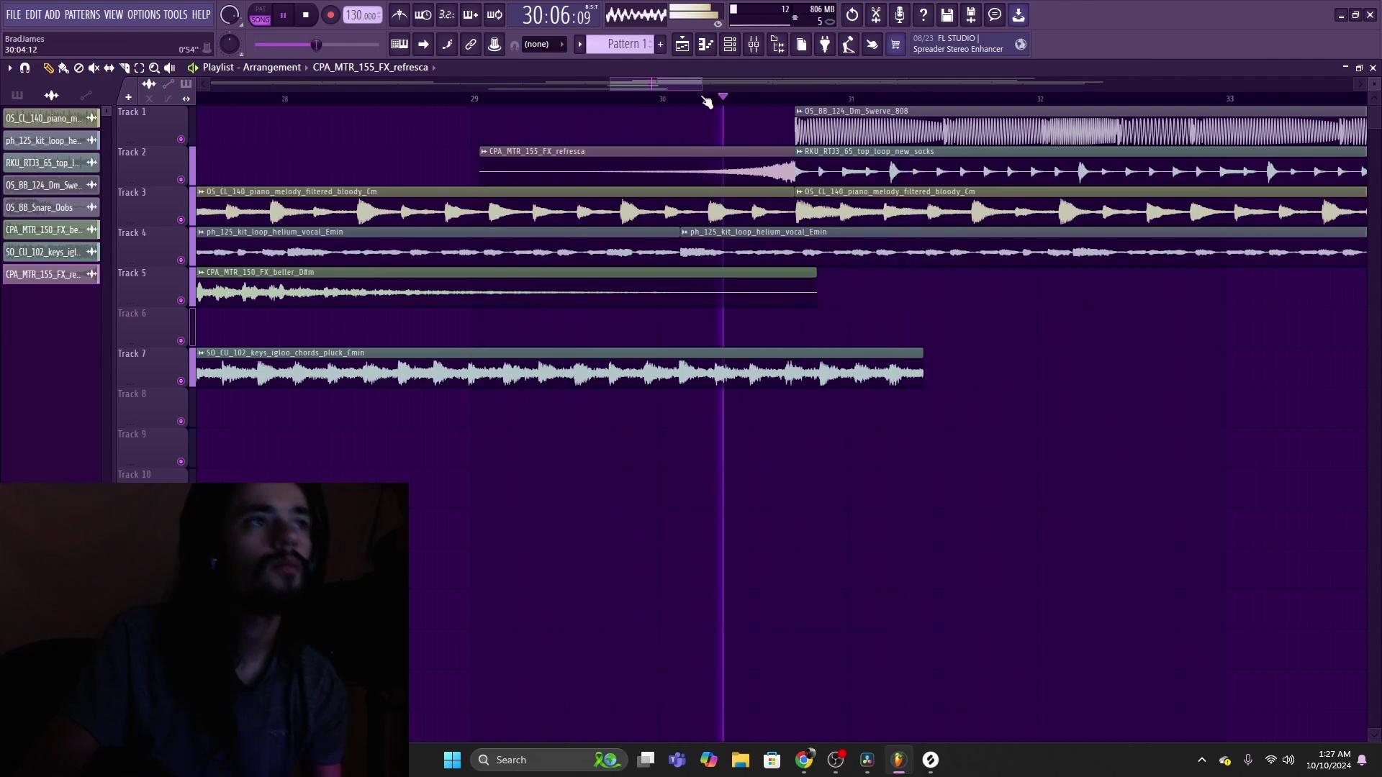
{"action": "scroll", "coordinate": [706, 102], "scroll_direction": "down", "scroll_amount": 8}
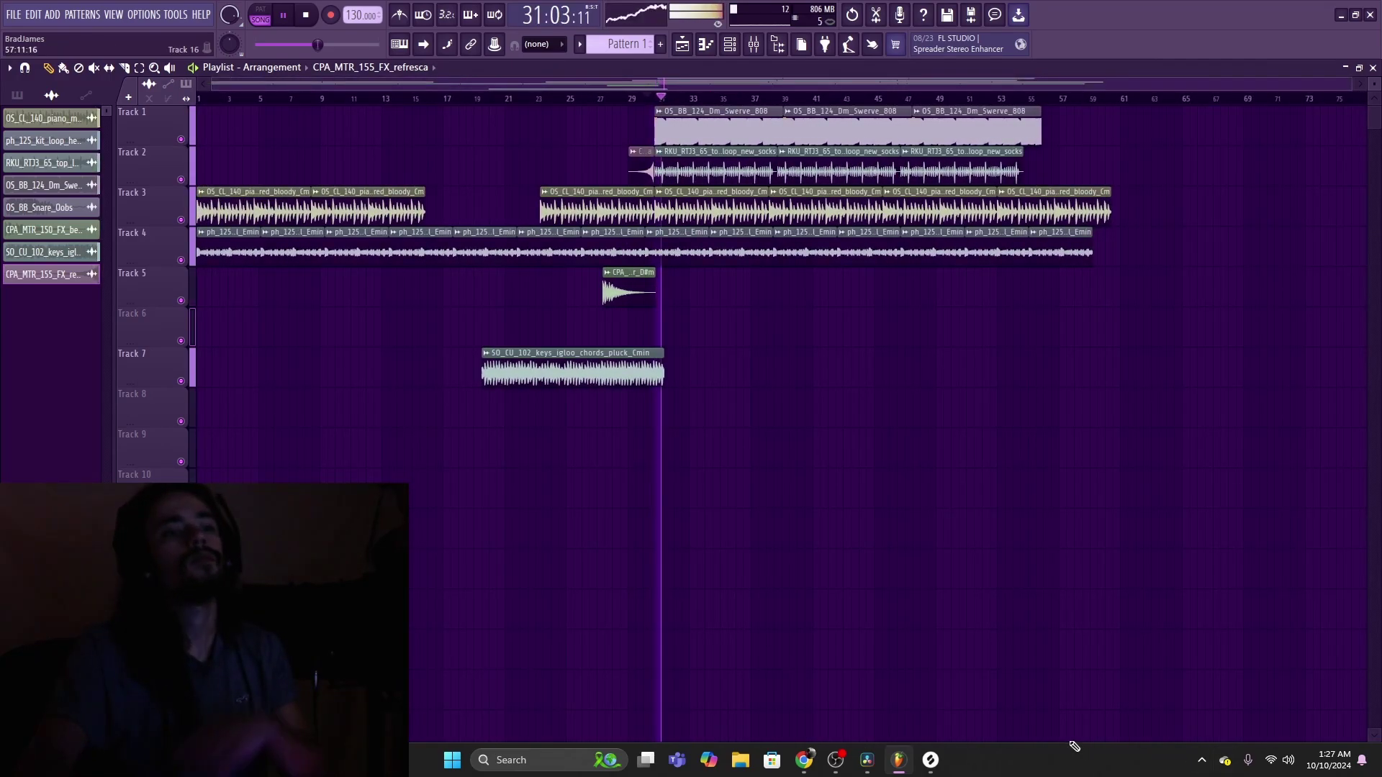
Step: Switch to Splice, audition several CPA_MTR and song starter samples in the library, and look through the browse page's pack collections
{"action": "left_click", "coordinate": [930, 760]}
{"action": "left_click", "coordinate": [484, 452]}
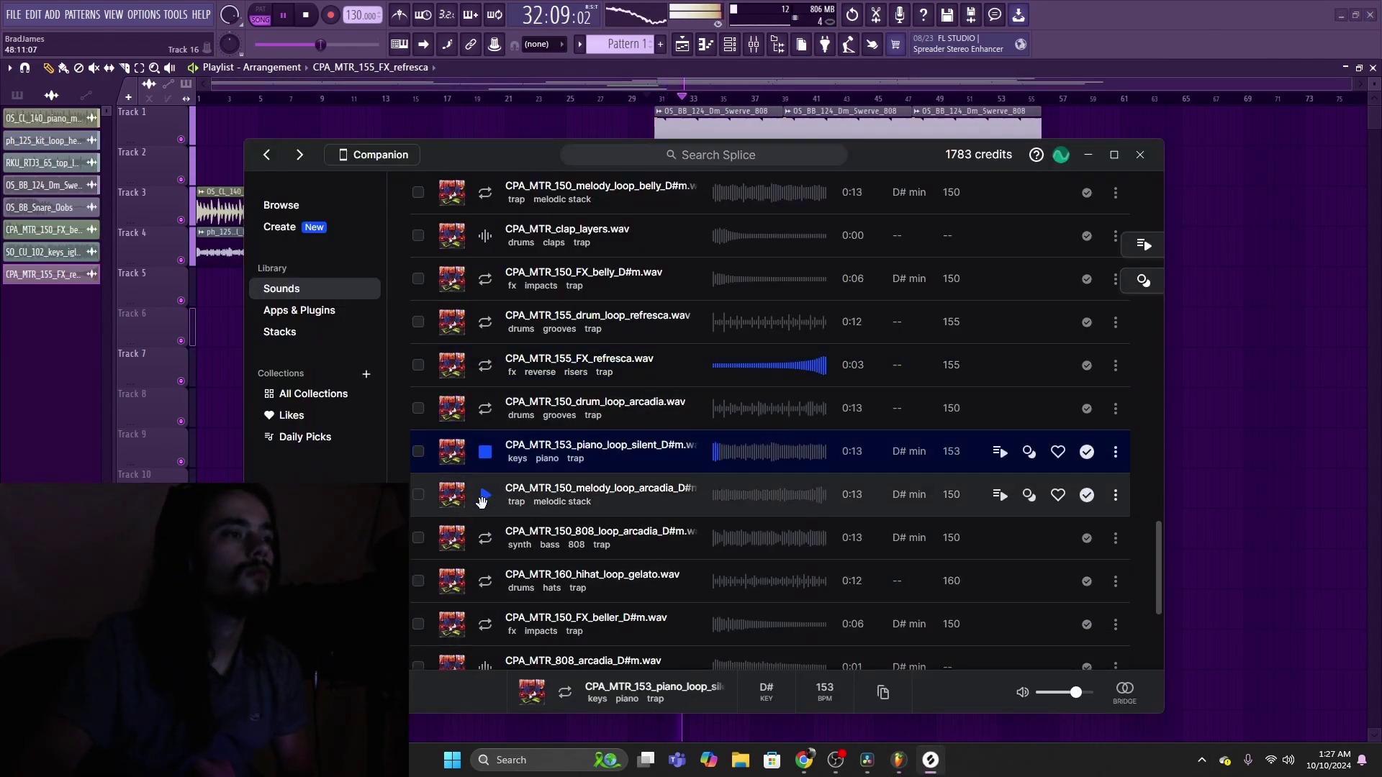
{"action": "scroll", "coordinate": [504, 490], "scroll_direction": "down", "scroll_amount": 3}
{"action": "left_click", "coordinate": [485, 484]}
{"action": "scroll", "coordinate": [497, 504], "scroll_direction": "down", "scroll_amount": 2}
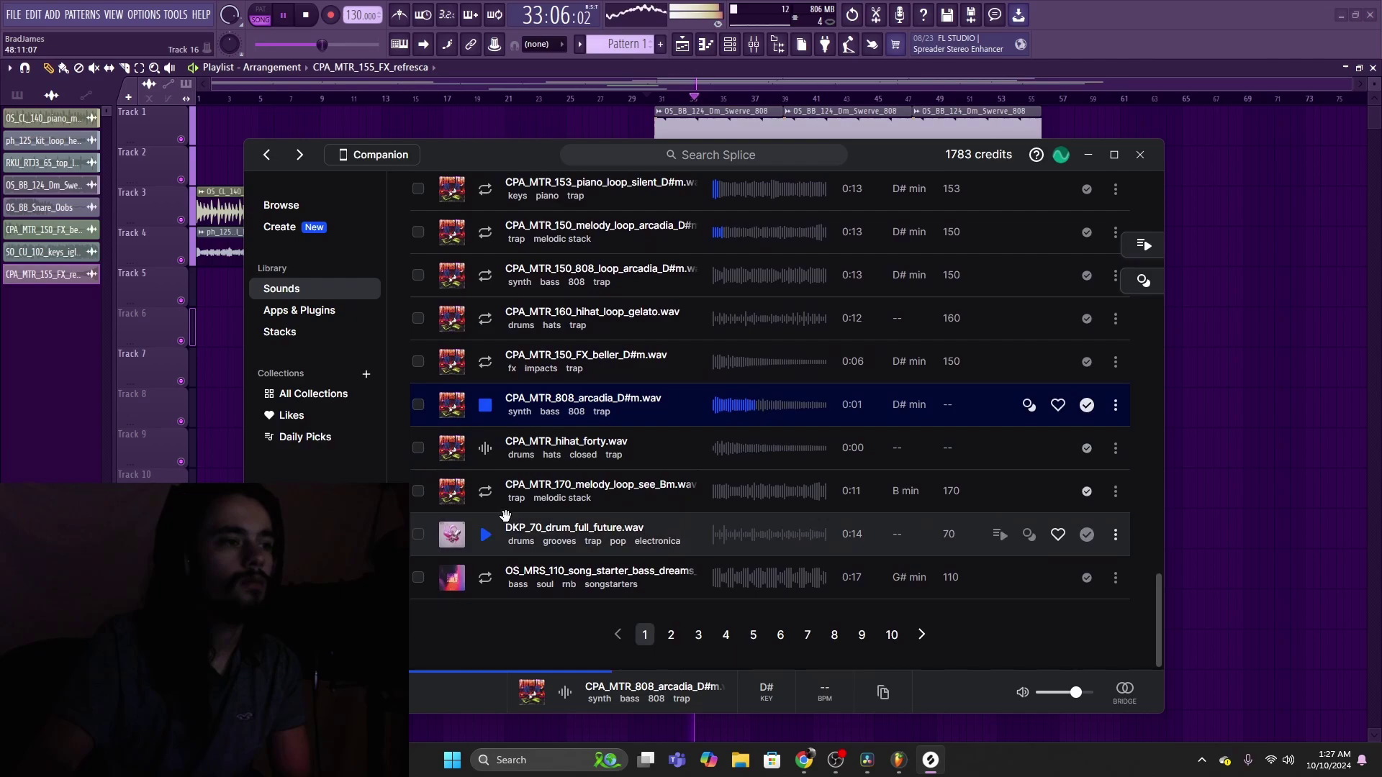
{"action": "left_click", "coordinate": [497, 584]}
{"action": "left_click", "coordinate": [698, 638]}
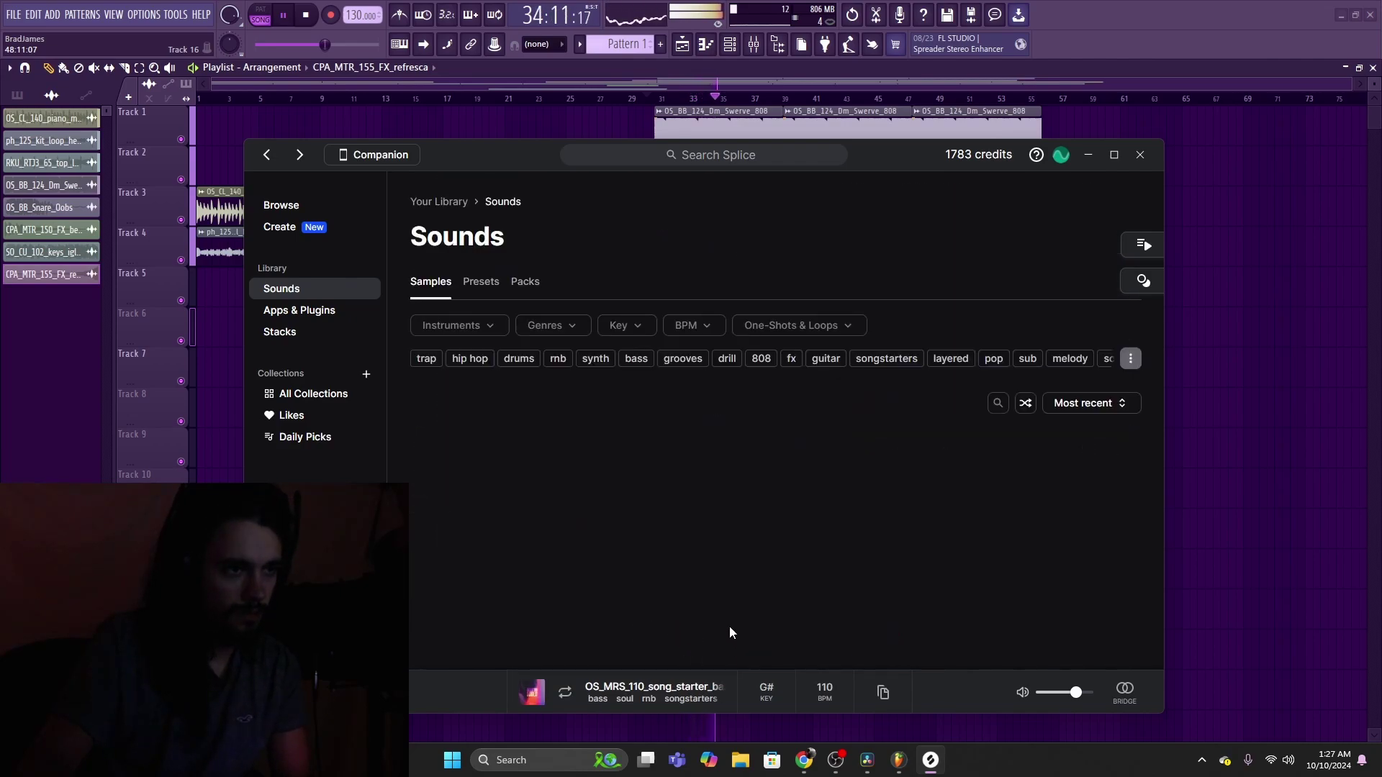
{"action": "left_click", "coordinate": [267, 205]}
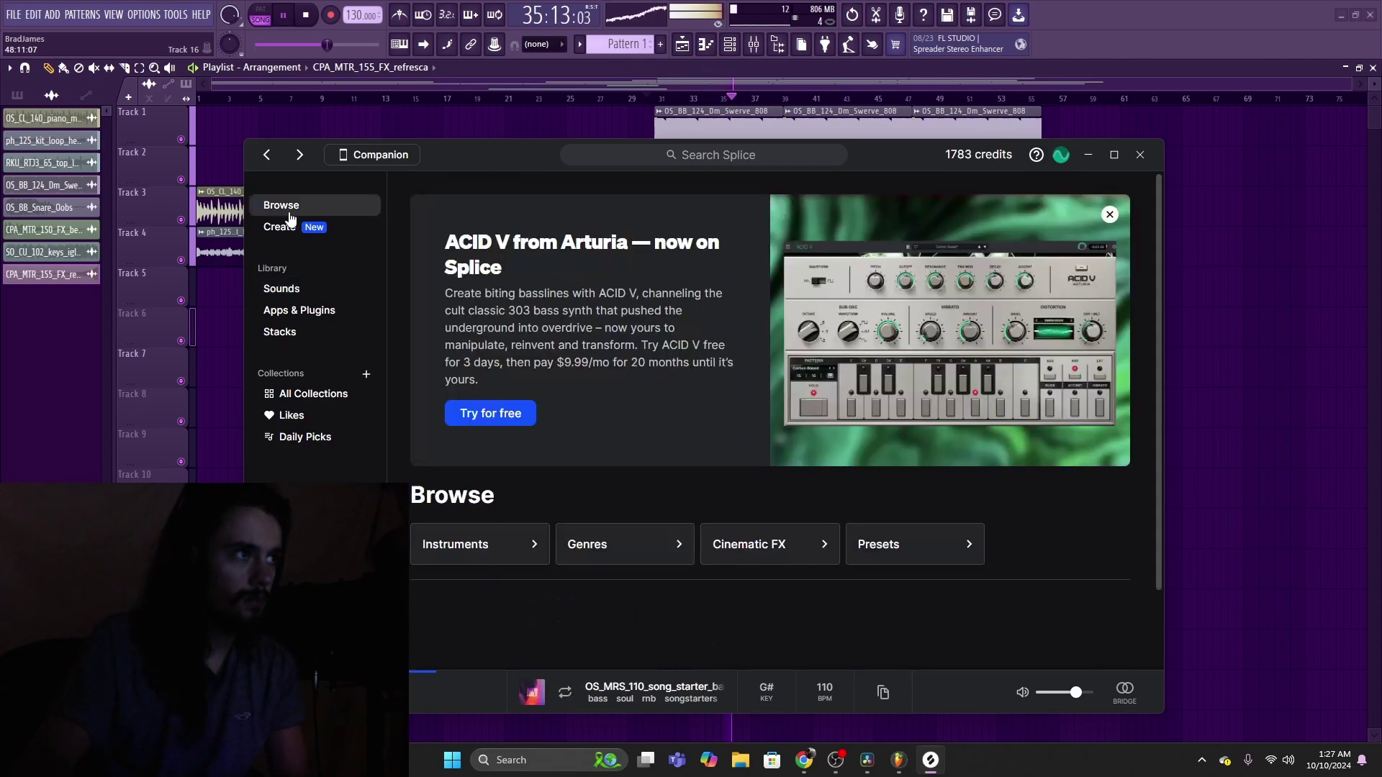
{"action": "scroll", "coordinate": [634, 465], "scroll_direction": "down", "scroll_amount": 1}
{"action": "scroll", "coordinate": [635, 461], "scroll_direction": "down", "scroll_amount": 10}
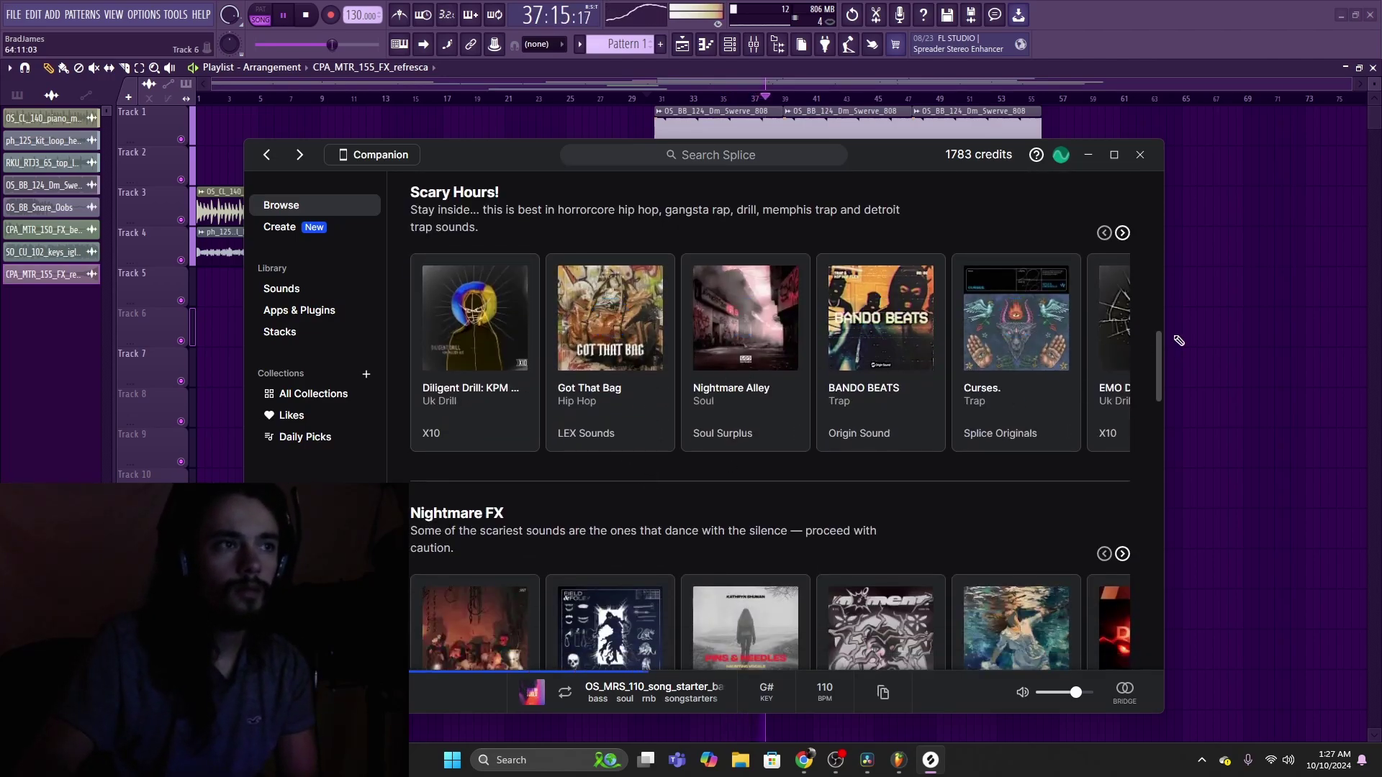
Step: Route the CPA_MTR_155_FX_refresca channel to mixer track 8, raise that insert's volume slightly, and replay from about bar 29
{"action": "left_click", "coordinate": [749, 45]}
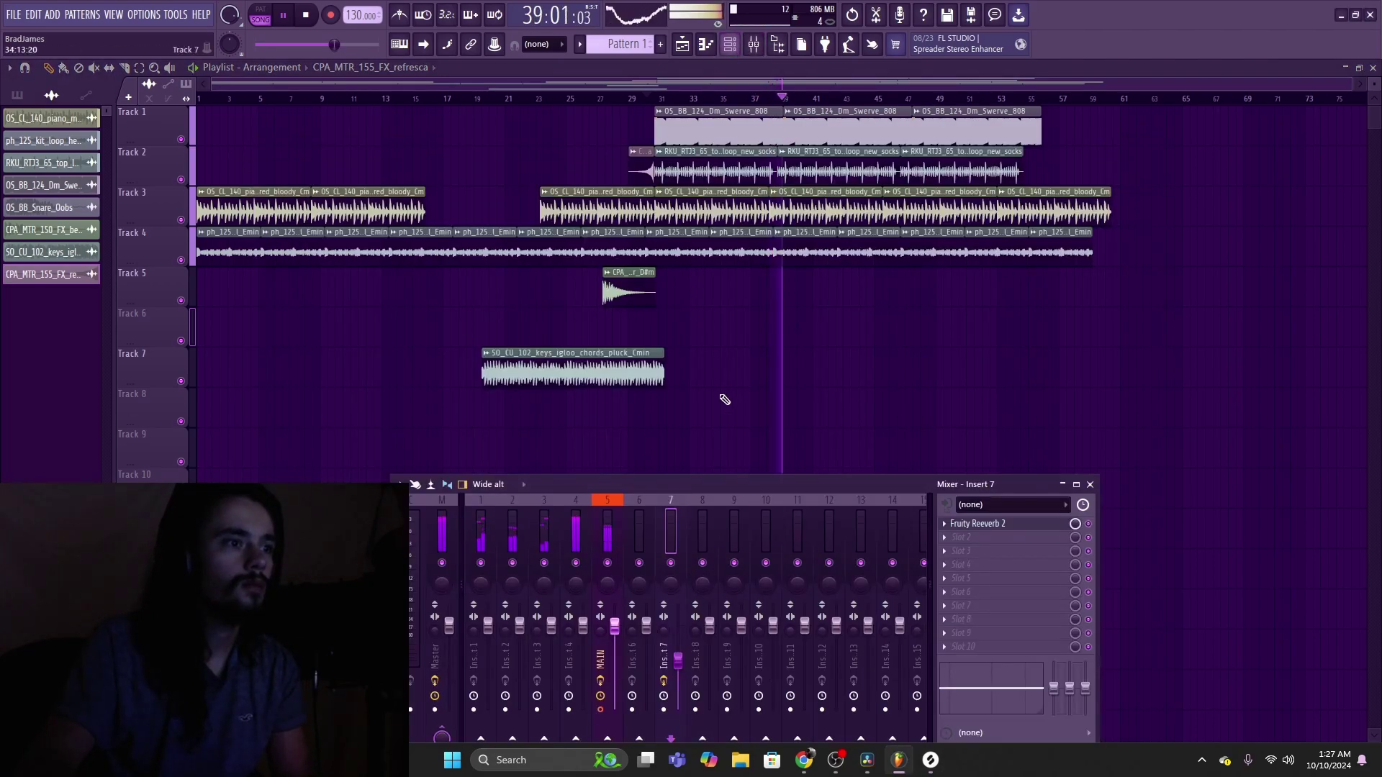
{"action": "key", "text": "F6"}
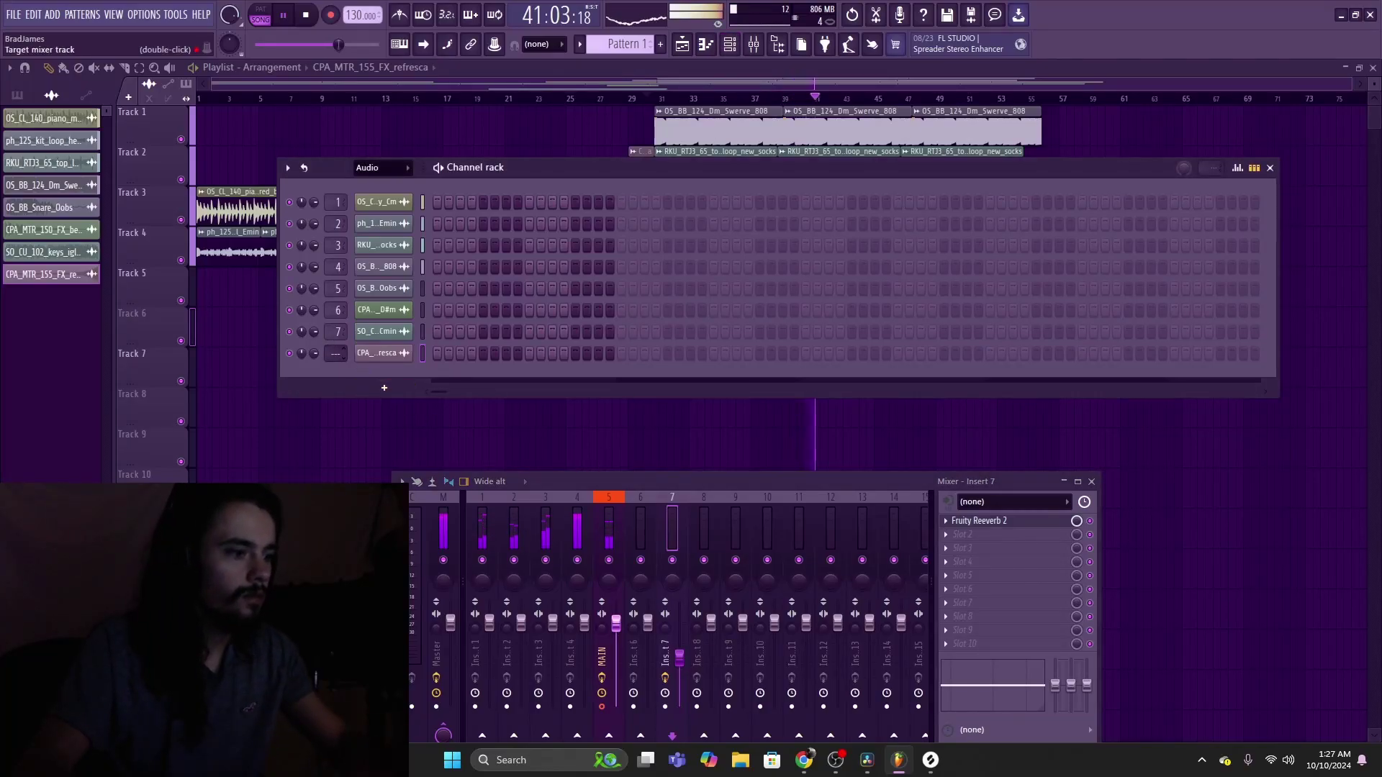
{"action": "double_click", "coordinate": [333, 352]}
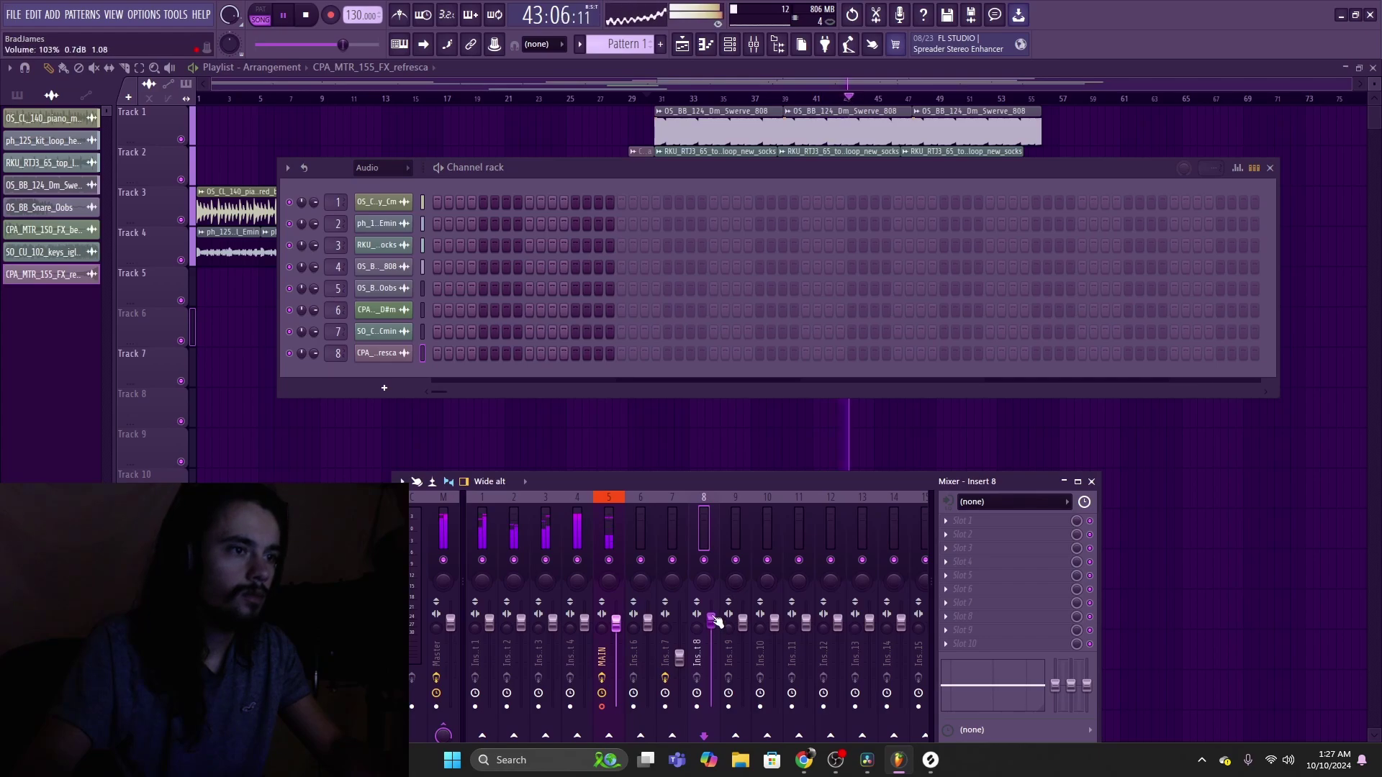
{"action": "left_click", "coordinate": [632, 107]}
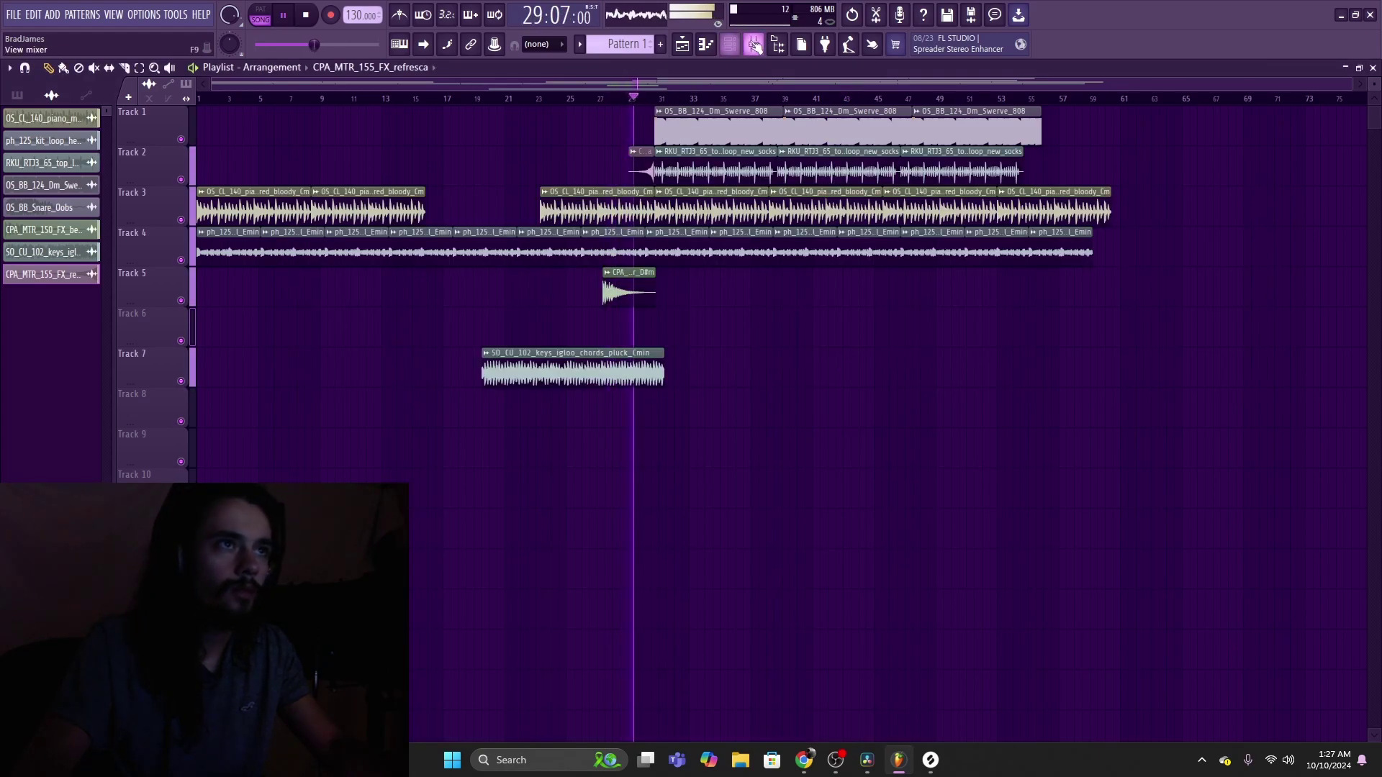
Step: Add Fruity Fast Dist to the first effect slot of insert 8 and load its overdrive preset
{"action": "left_click", "coordinate": [754, 45]}
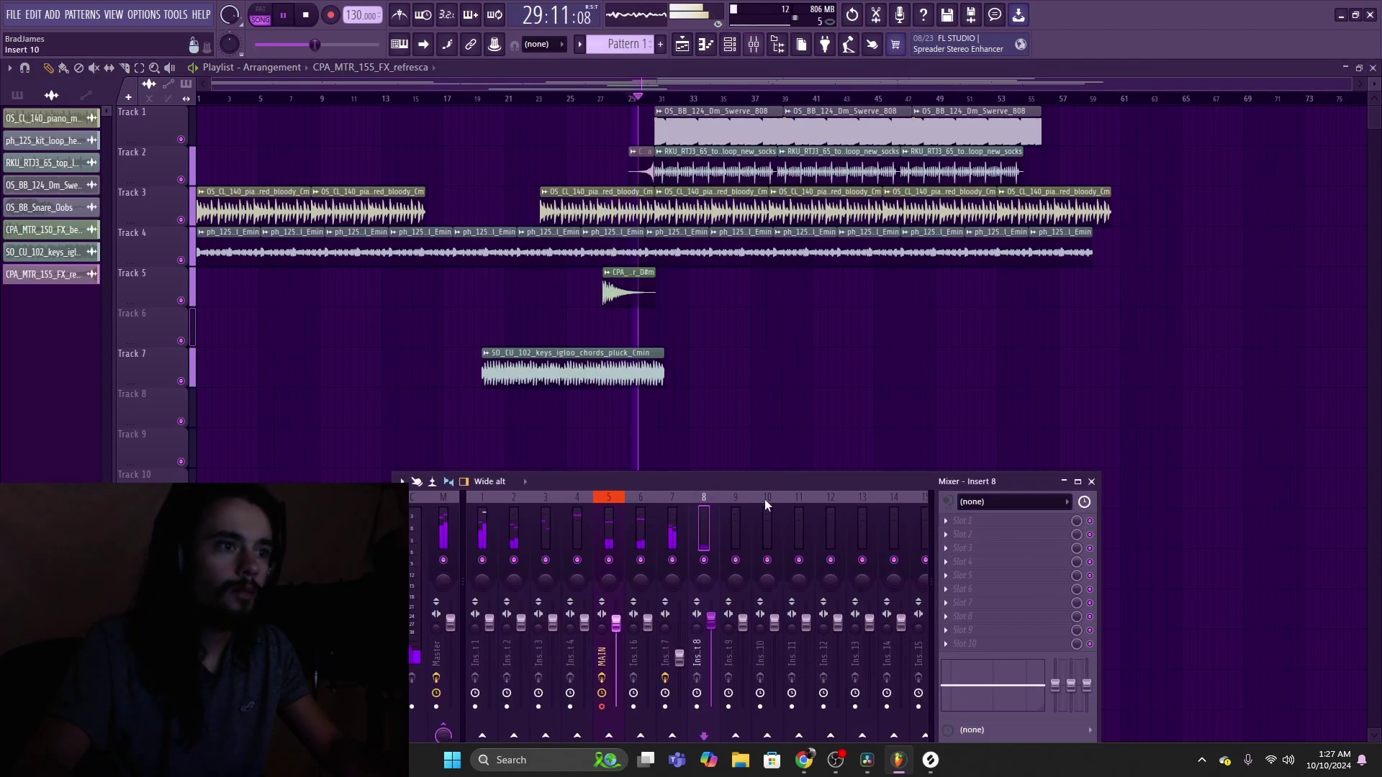
{"action": "left_click", "coordinate": [951, 529]}
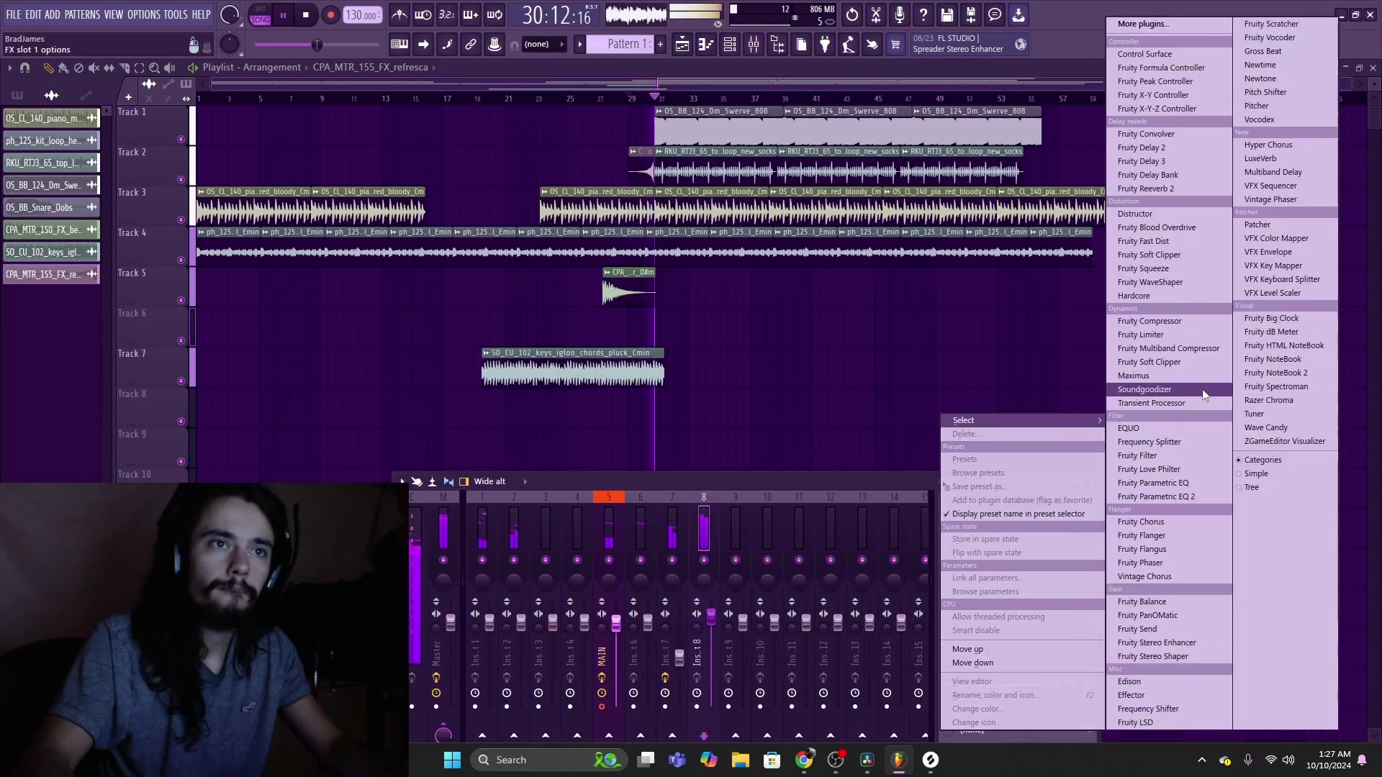
{"action": "left_click", "coordinate": [1171, 248]}
{"action": "left_click", "coordinate": [285, 173]}
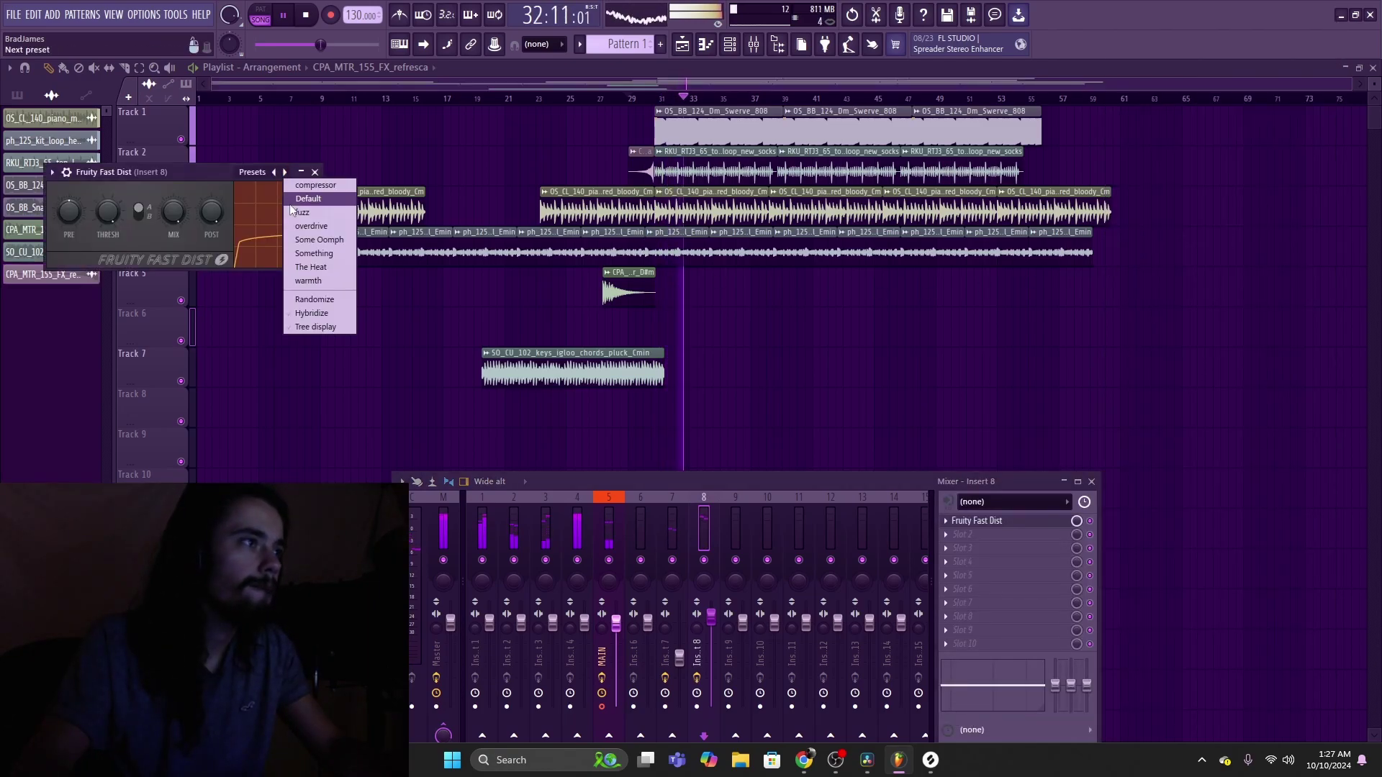
{"action": "left_click", "coordinate": [307, 226]}
{"action": "key", "text": "F12"}
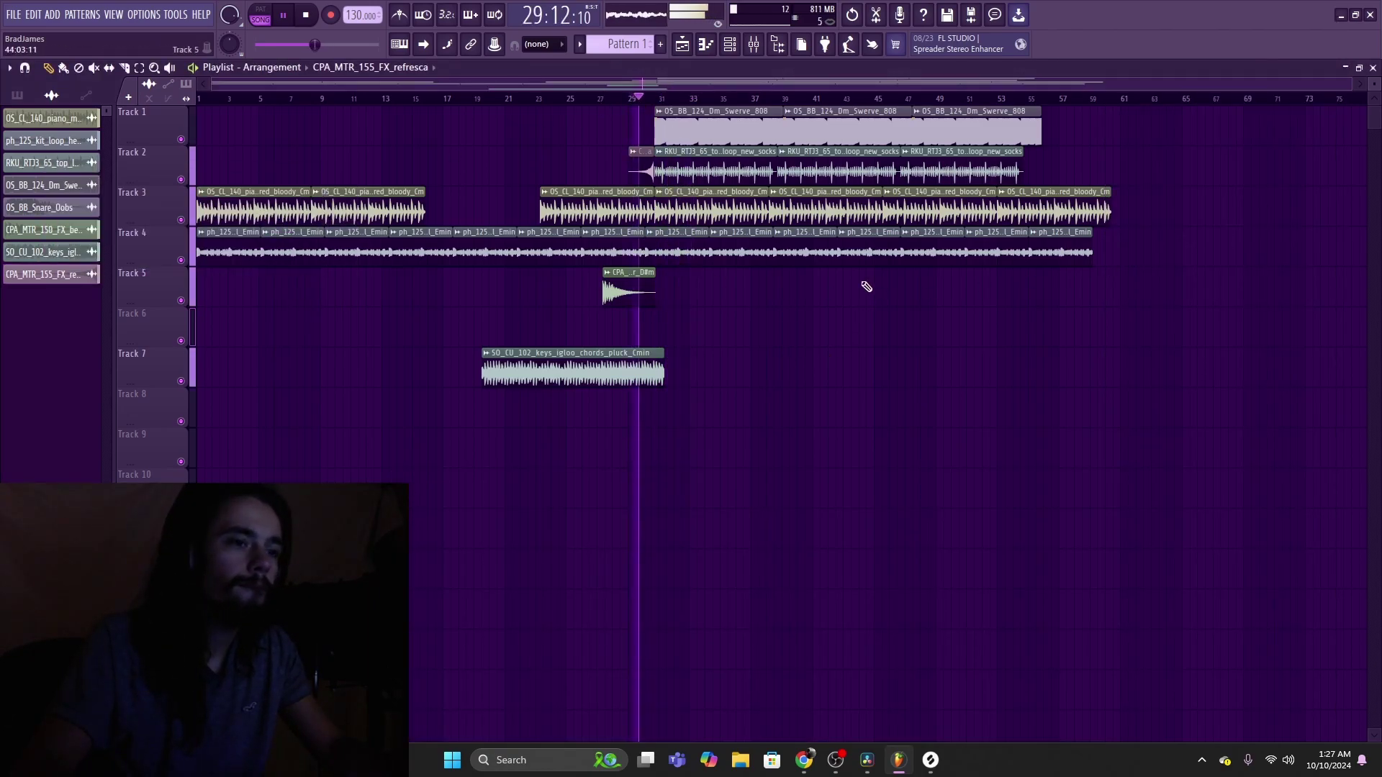
Step: Add Fruity Flangus with the For drums preset to insert 8's second effect slot and replay from about bar 29
{"action": "left_click", "coordinate": [754, 44]}
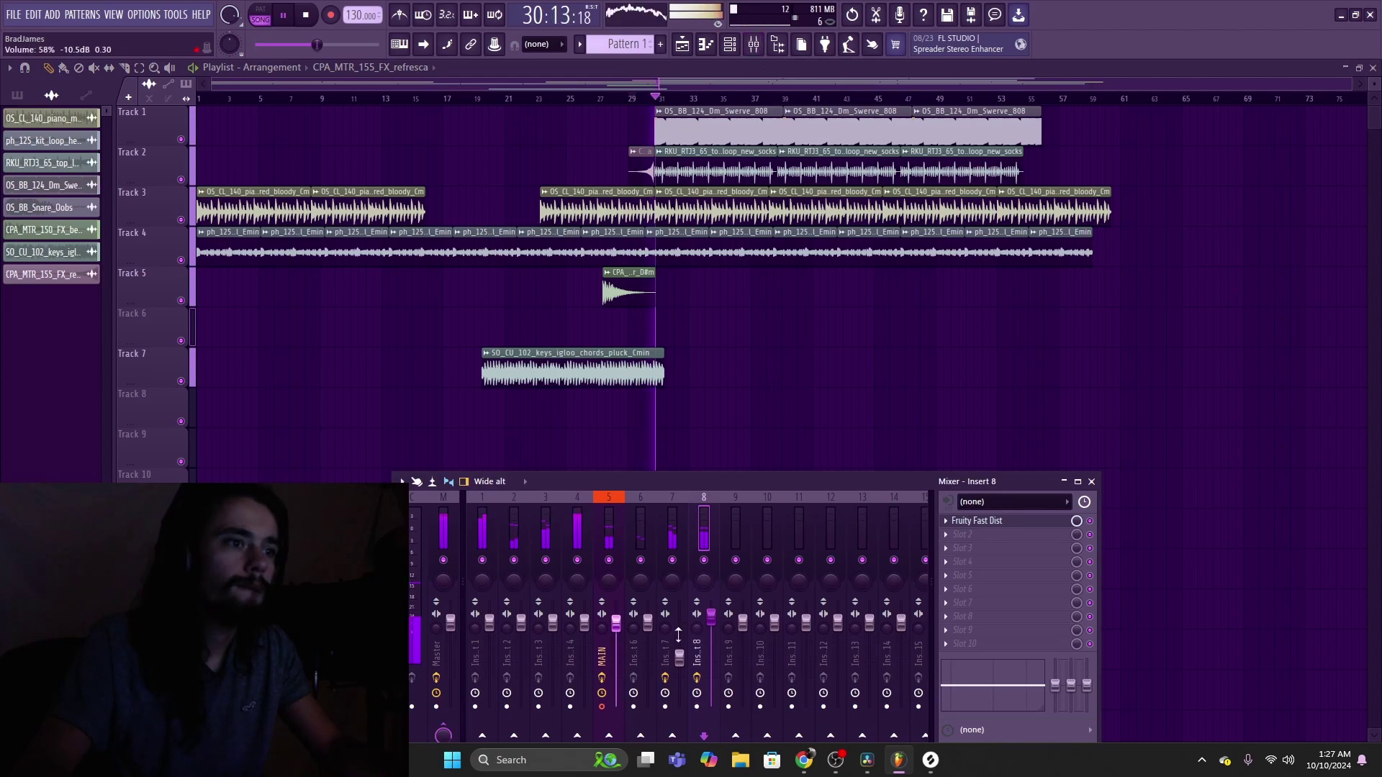
{"action": "left_click", "coordinate": [952, 537]}
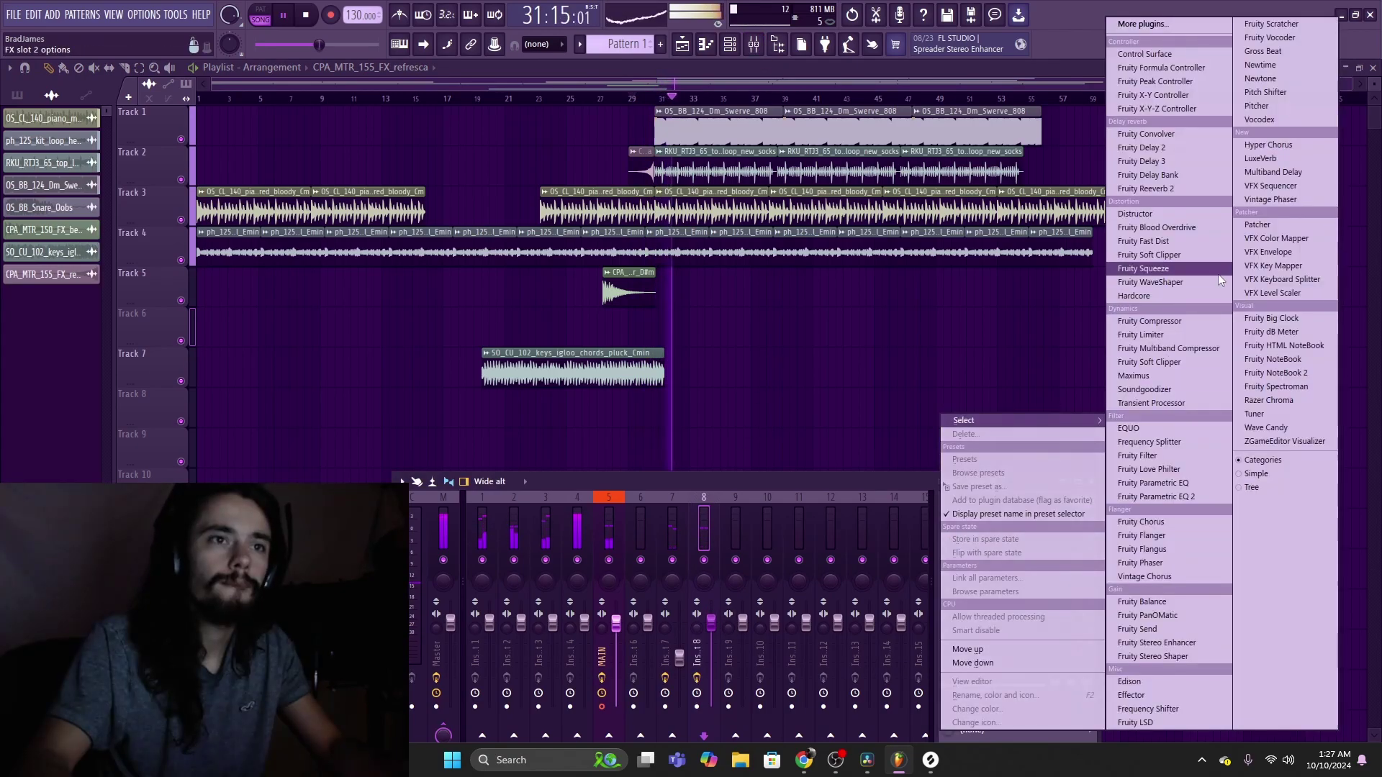
{"action": "left_click", "coordinate": [1142, 549]}
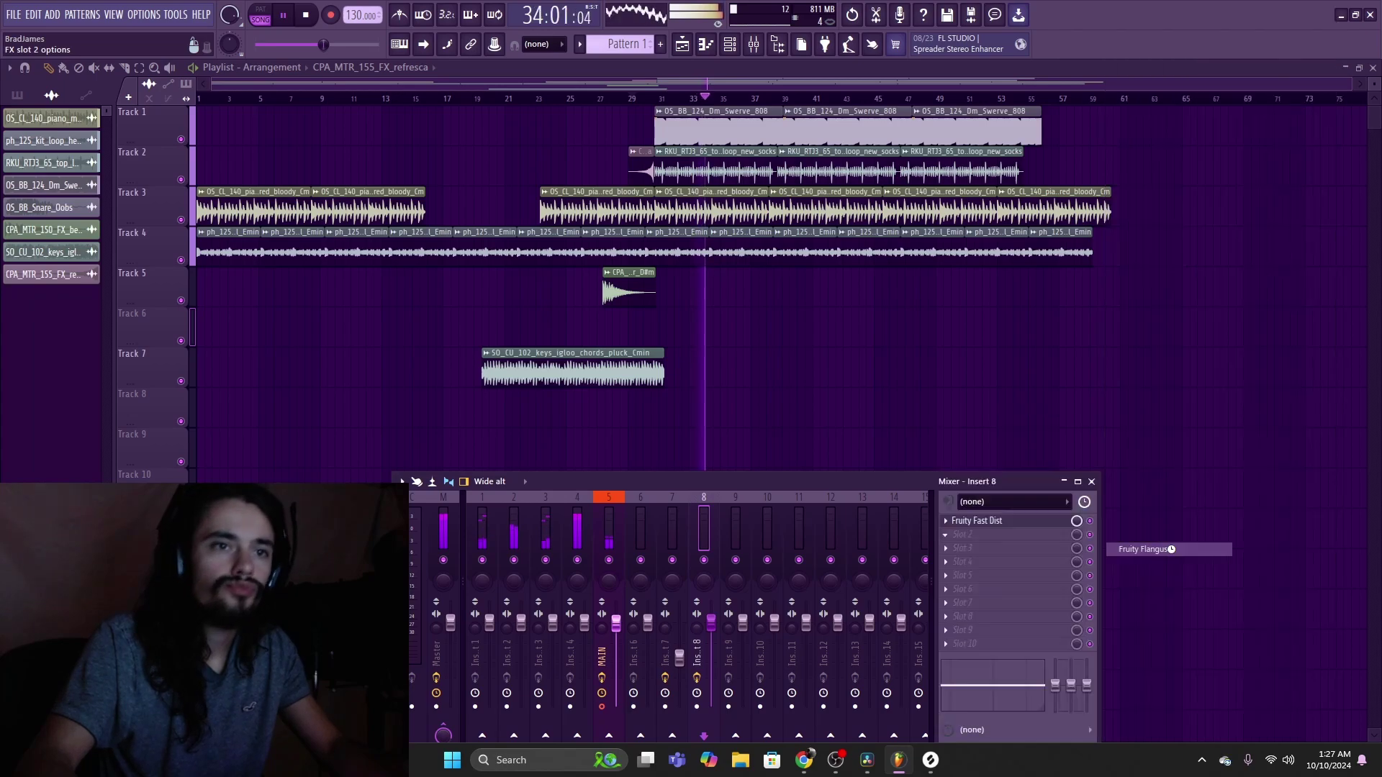
{"action": "left_click", "coordinate": [289, 193]}
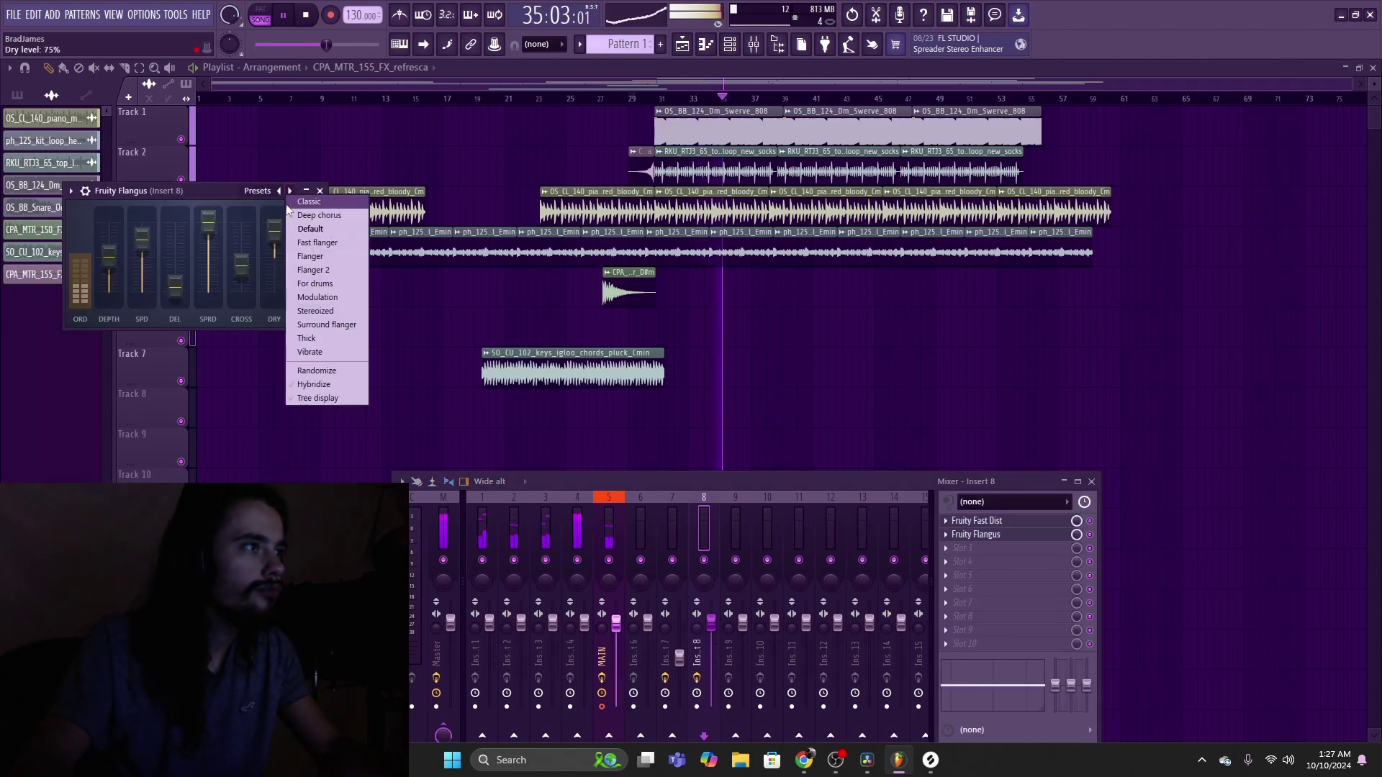
{"action": "left_click", "coordinate": [329, 283]}
{"action": "left_click", "coordinate": [637, 98]}
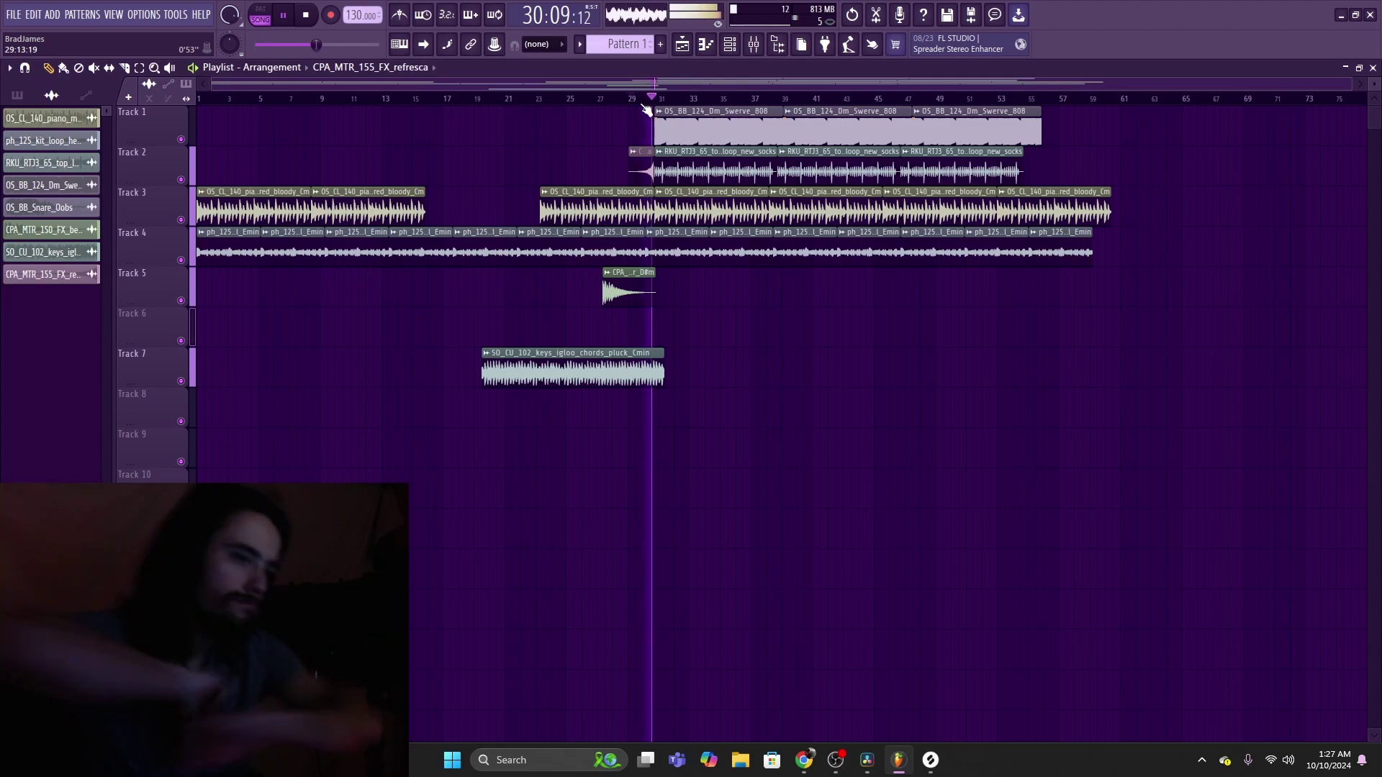
Step: Show the mixer and move its window higher so its full lower section is in view
{"action": "left_click", "coordinate": [753, 44]}
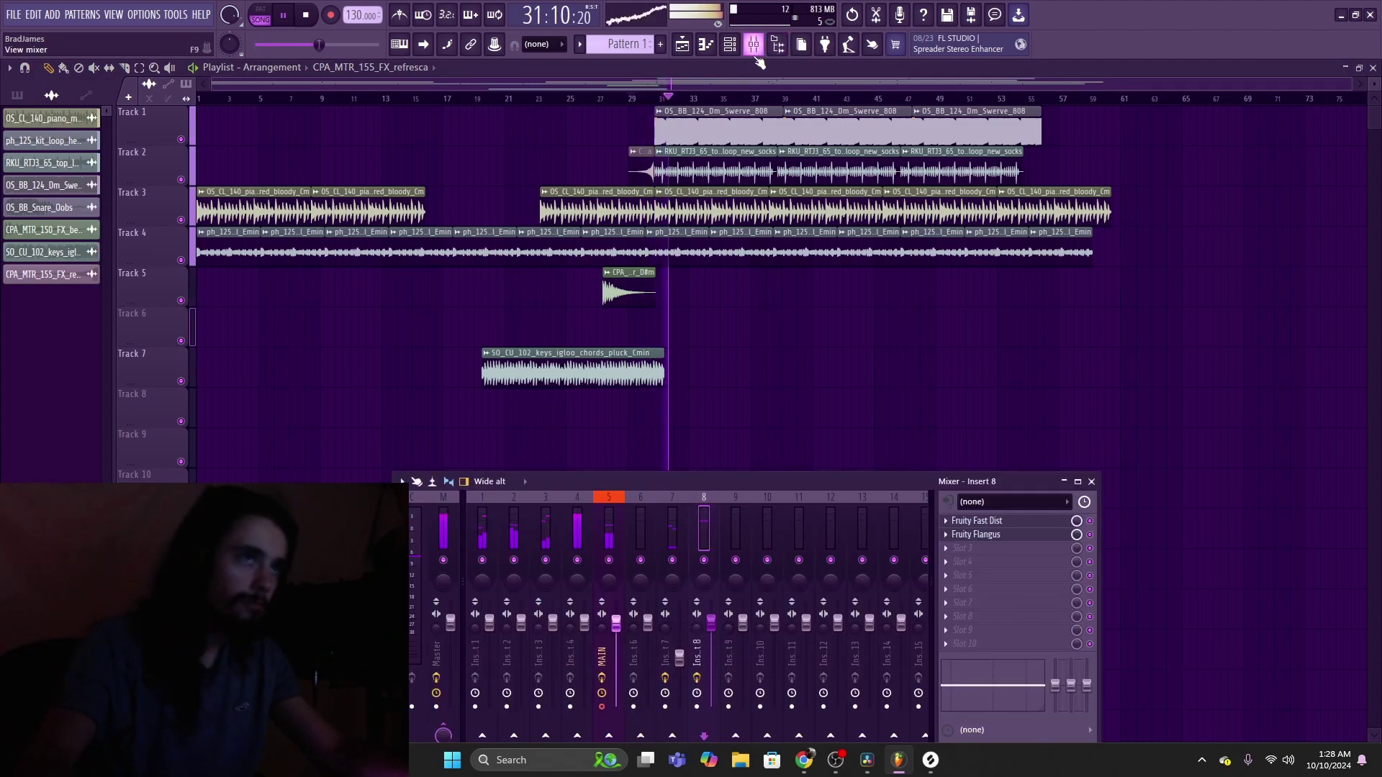
{"action": "left_click_drag", "start_coordinate": [760, 475], "coordinate": [854, 372]}
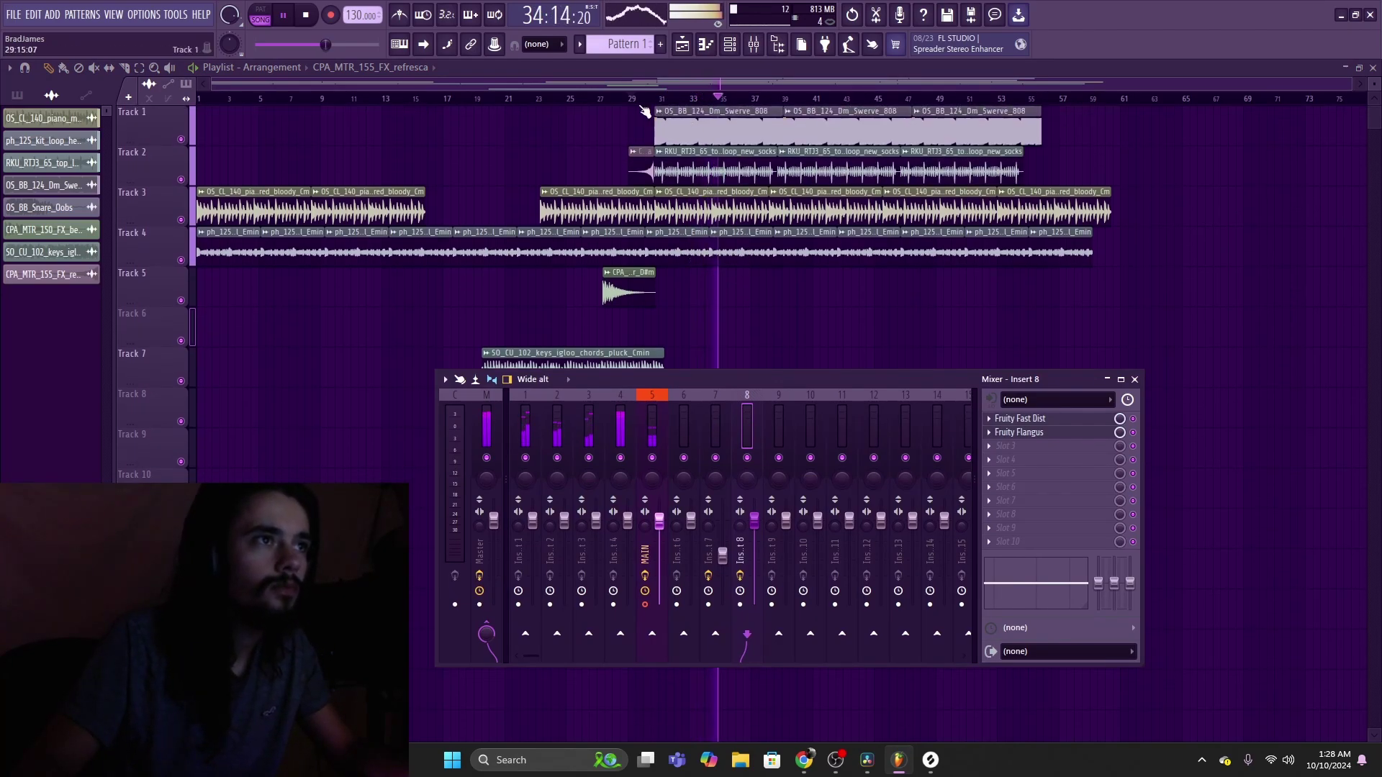
Step: Replay from about bar 25 and delete the two piano melody clips on Track 3 between about bars 30 and 45
{"action": "left_click", "coordinate": [615, 98]}
{"action": "left_click", "coordinate": [573, 99]}
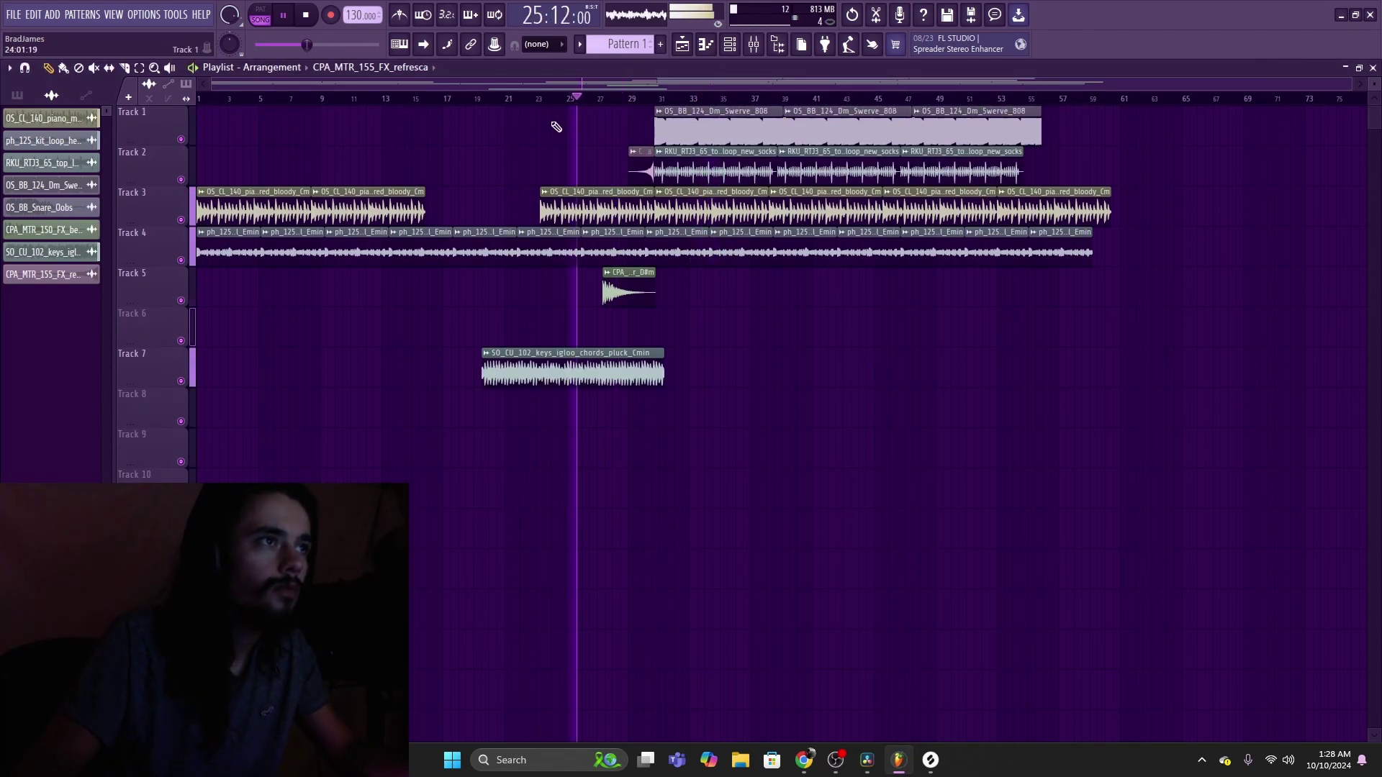
{"action": "right_click", "coordinate": [697, 219]}
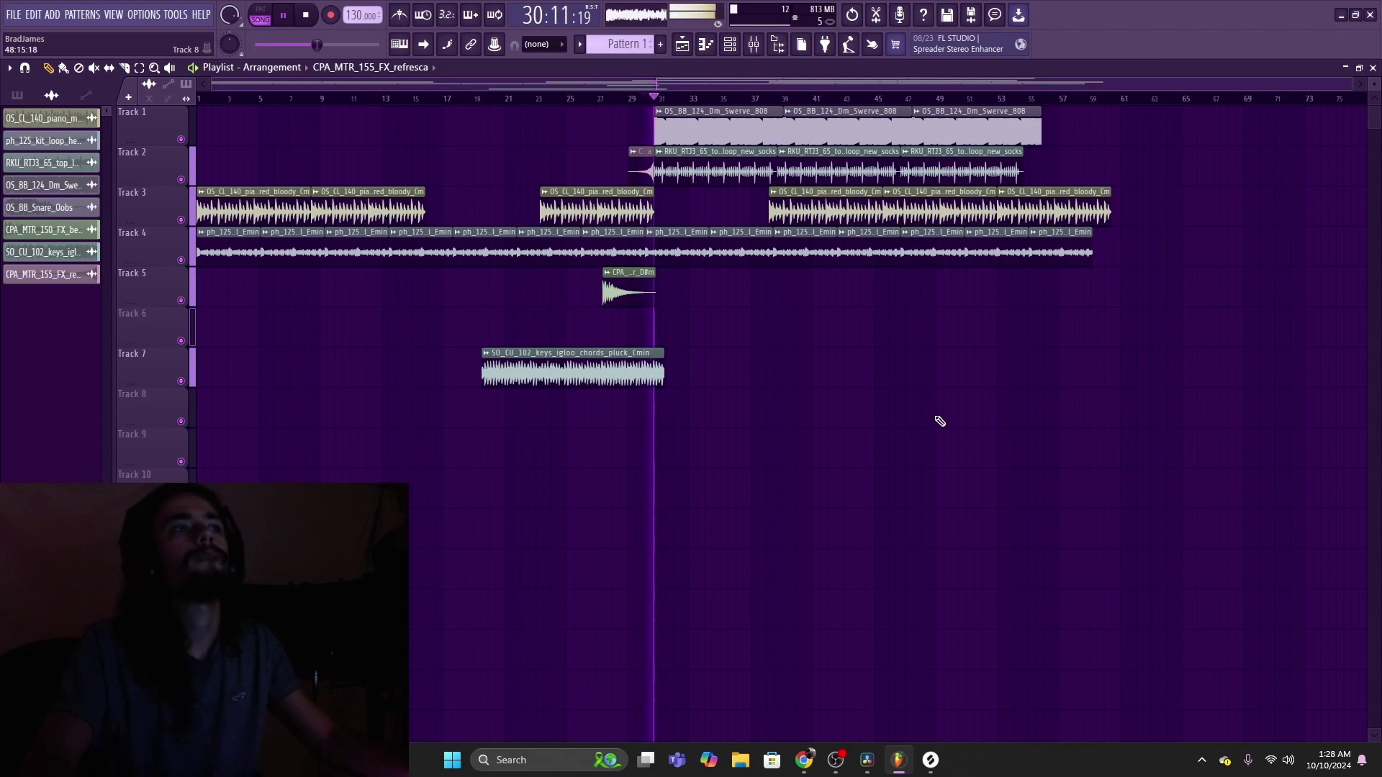
{"action": "right_click", "coordinate": [790, 200]}
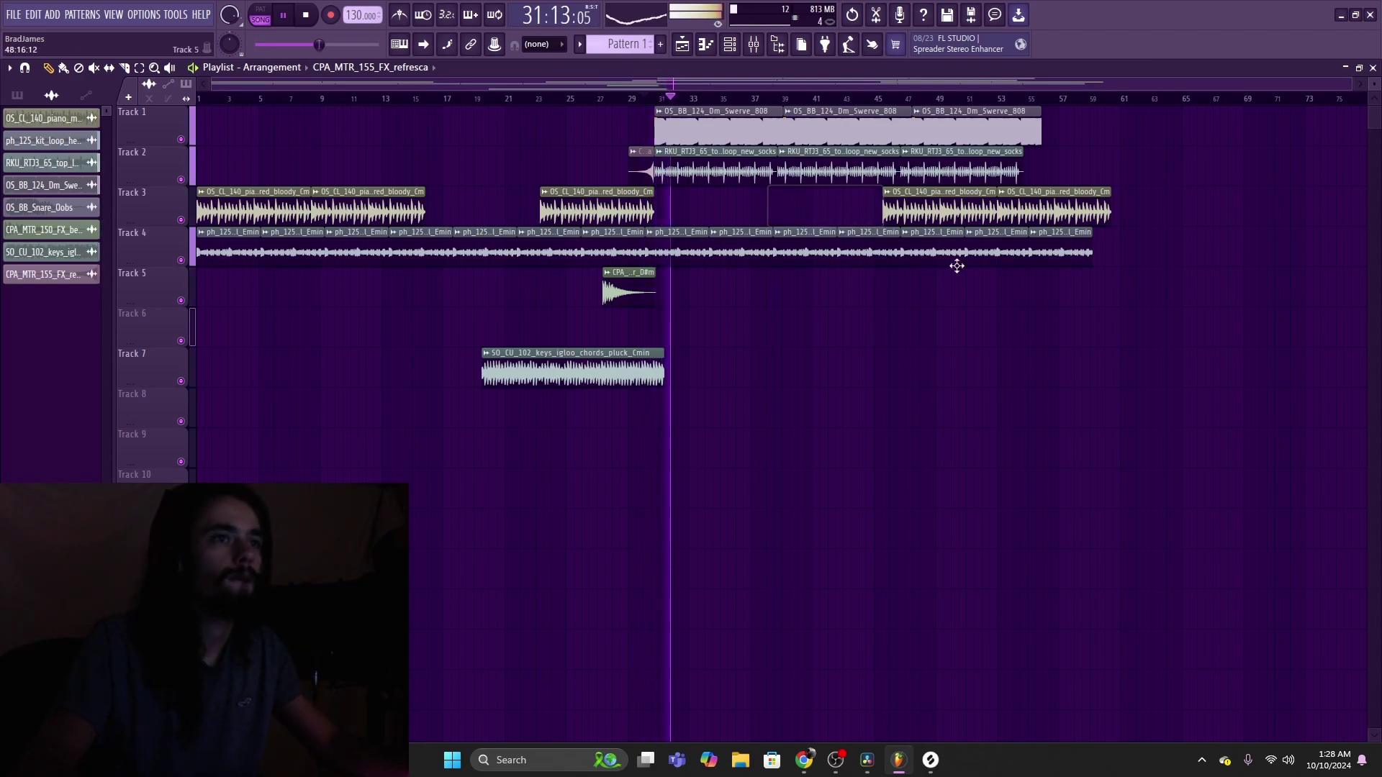
Step: Delete the piano melody clip near bar 45 on Track 3, move the last one to about bar 33 and cut it off around bar 36
{"action": "right_click", "coordinate": [958, 225]}
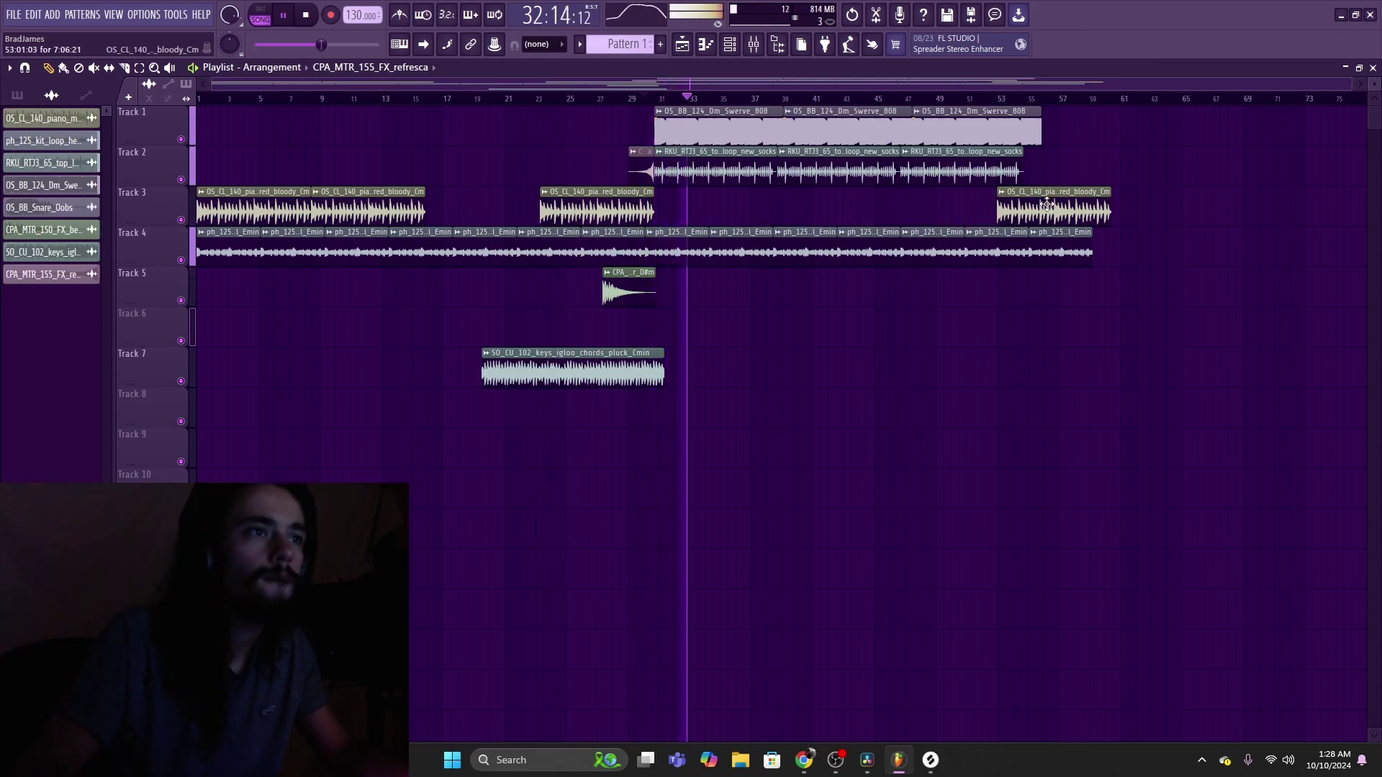
{"action": "left_click_drag", "start_coordinate": [1047, 205], "coordinate": [748, 211]}
{"action": "scroll", "coordinate": [695, 99], "scroll_direction": "up", "scroll_amount": 5}
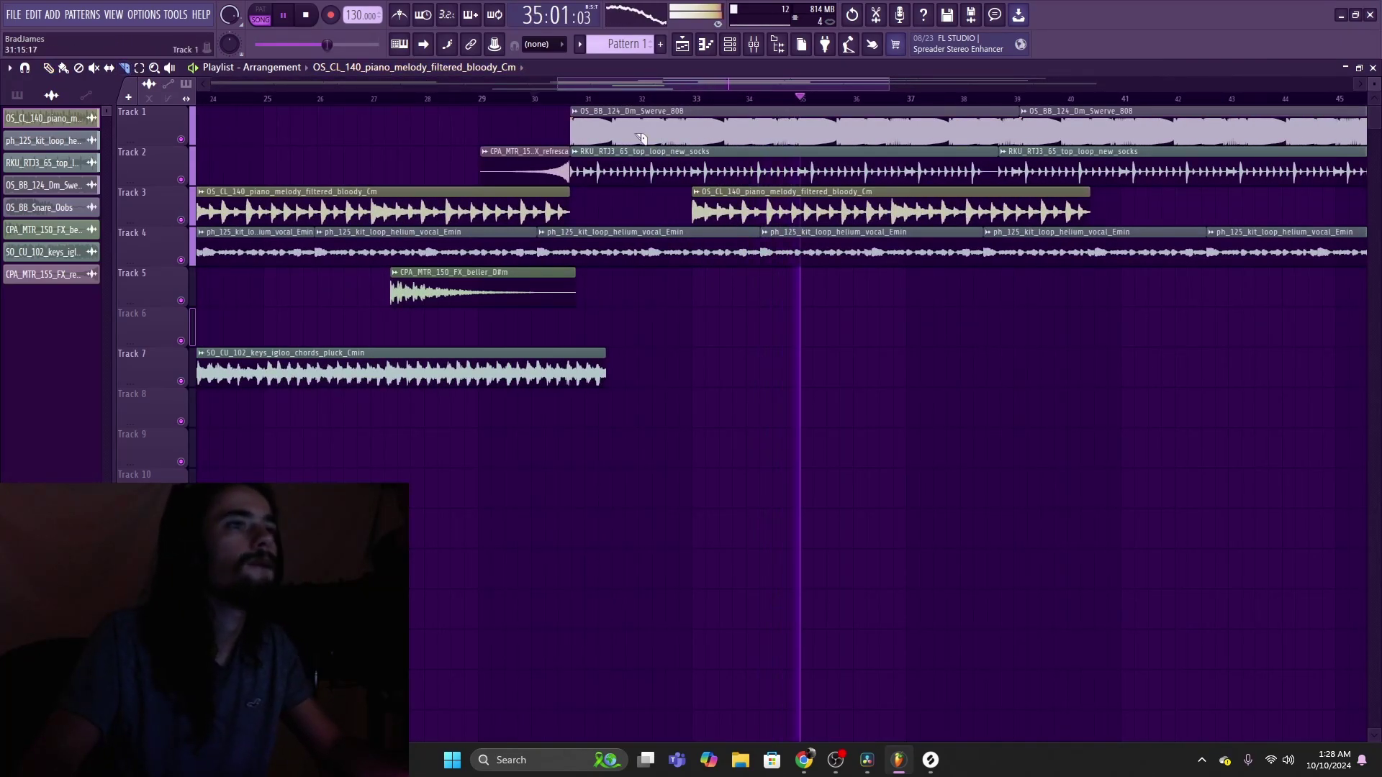
{"action": "left_click", "coordinate": [866, 211]}
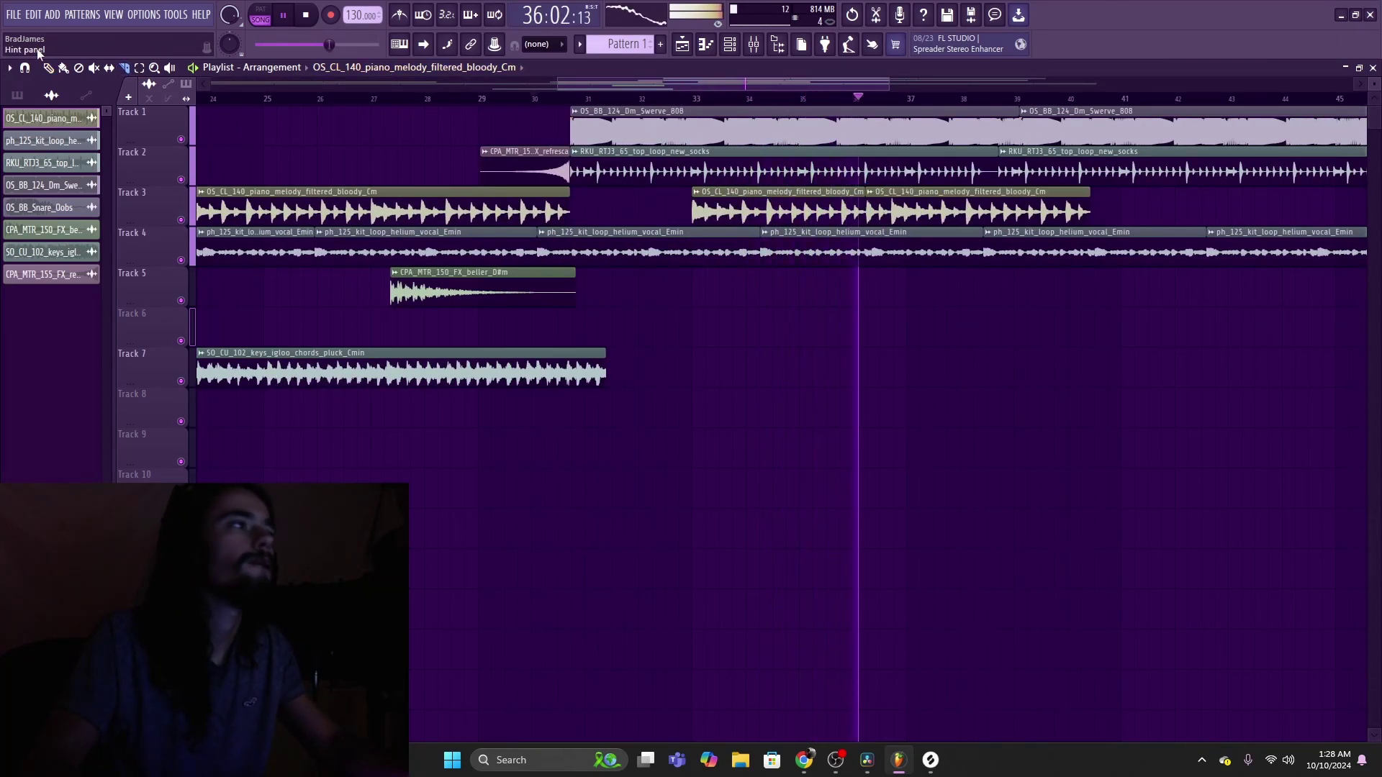
{"action": "right_click", "coordinate": [1069, 215]}
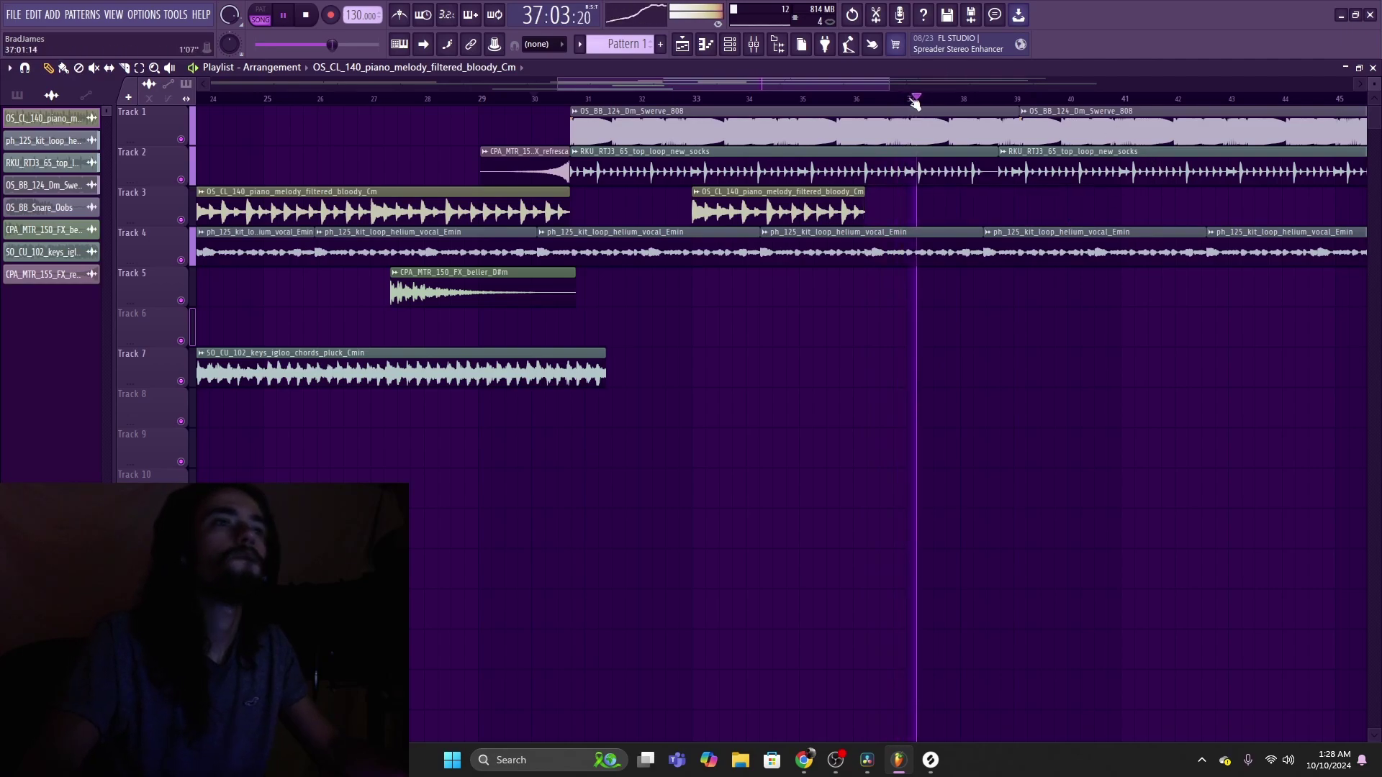
Step: Place a copy of the shortened piano melody clip at about bar 39 on Track 3 and keep only its first half
{"action": "scroll", "coordinate": [954, 331], "scroll_direction": "down", "scroll_amount": 5}
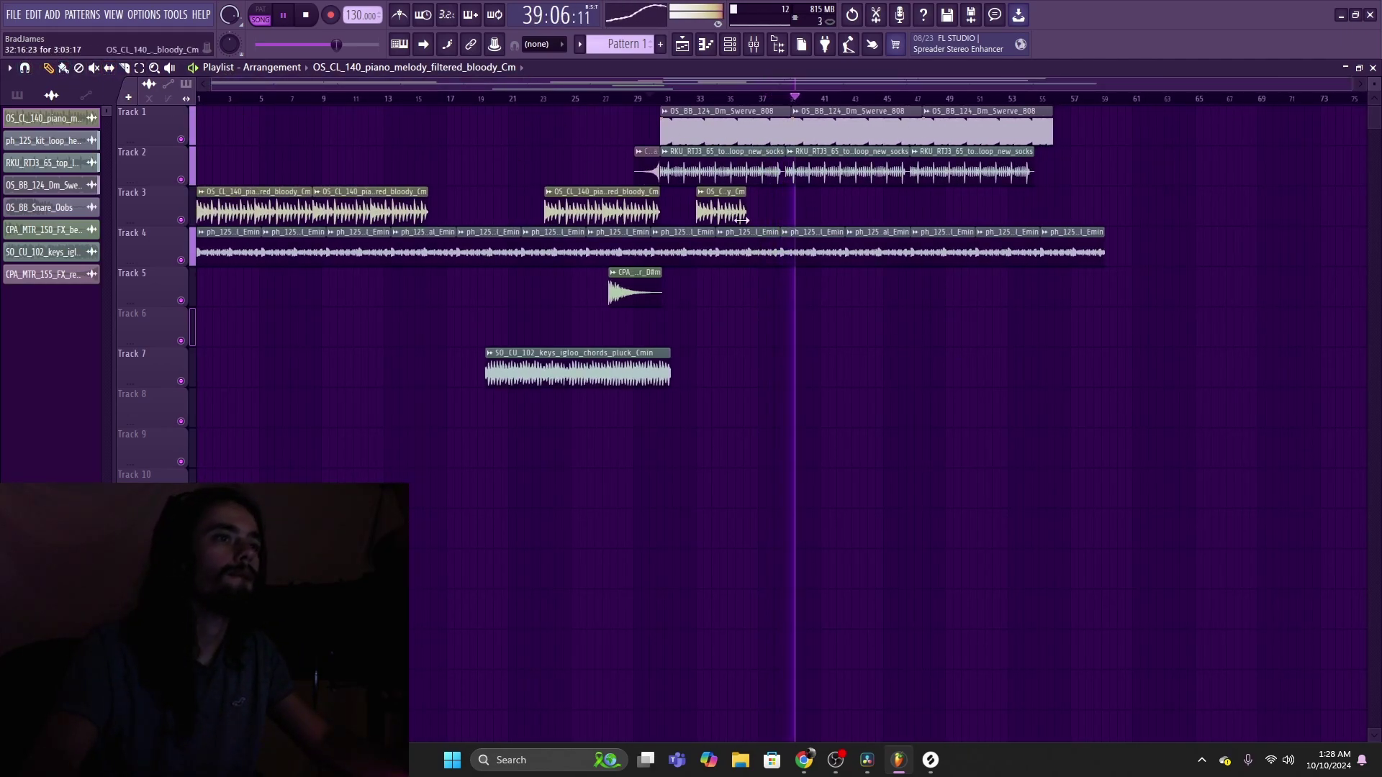
{"action": "left_click", "coordinate": [789, 216]}
{"action": "key", "text": "c"}
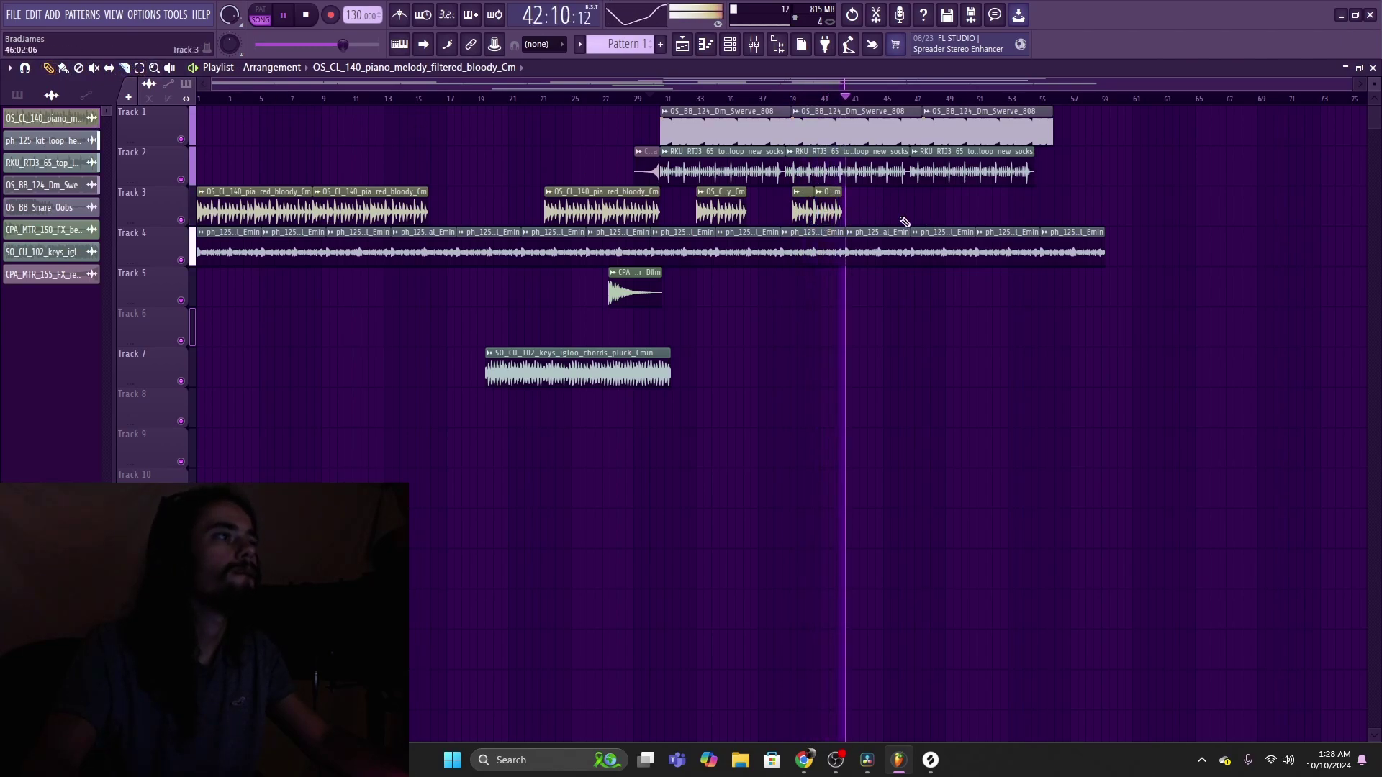
{"action": "scroll", "coordinate": [1002, 173], "scroll_direction": "down", "scroll_amount": 3}
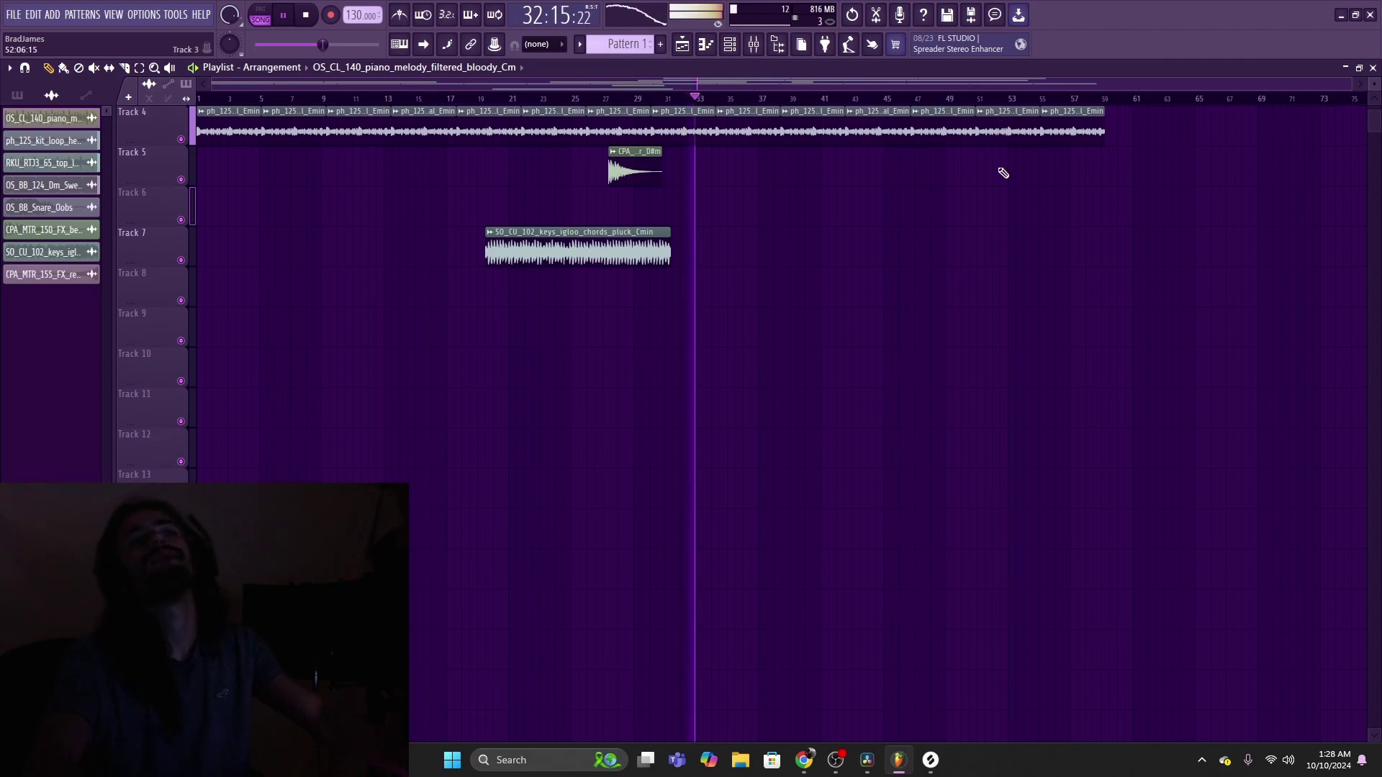
{"action": "scroll", "coordinate": [993, 170], "scroll_direction": "up", "scroll_amount": 3}
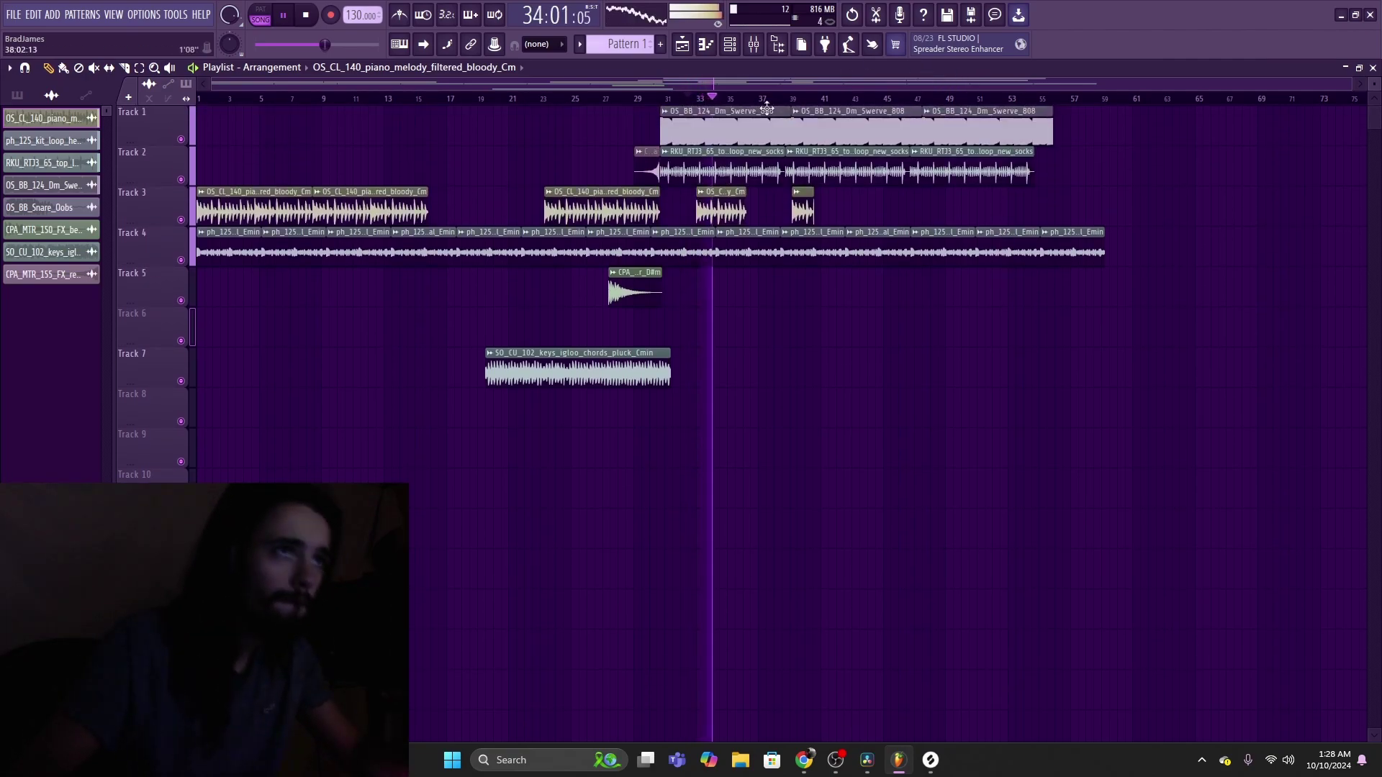
{"action": "scroll", "coordinate": [767, 106], "scroll_direction": "up", "scroll_amount": 4}
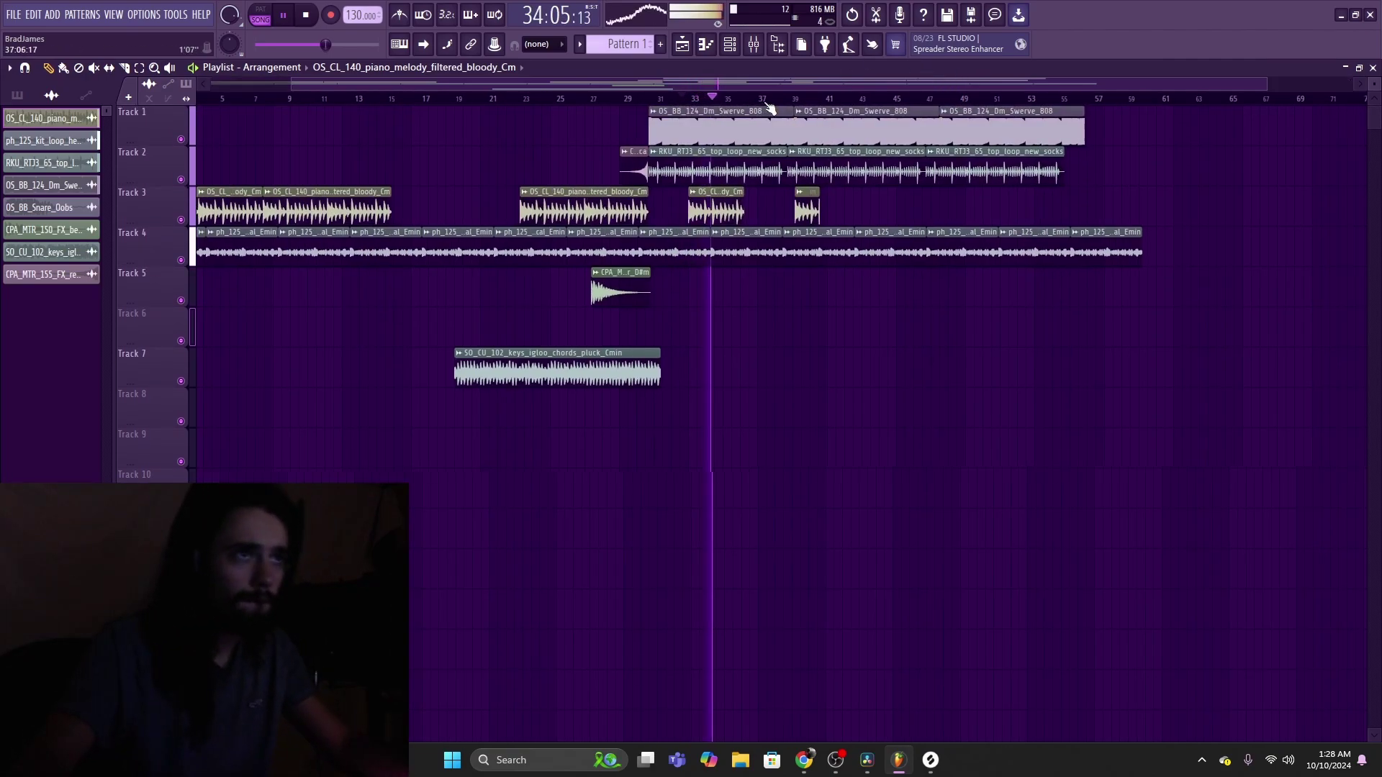
Step: Show the mixer and channel rack and add a FLEX synth as a new channel
{"action": "left_click", "coordinate": [930, 763]}
{"action": "scroll", "coordinate": [693, 548], "scroll_direction": "down", "scroll_amount": 2}
{"action": "scroll", "coordinate": [697, 530], "scroll_direction": "up", "scroll_amount": 3}
{"action": "left_click", "coordinate": [736, 53]}
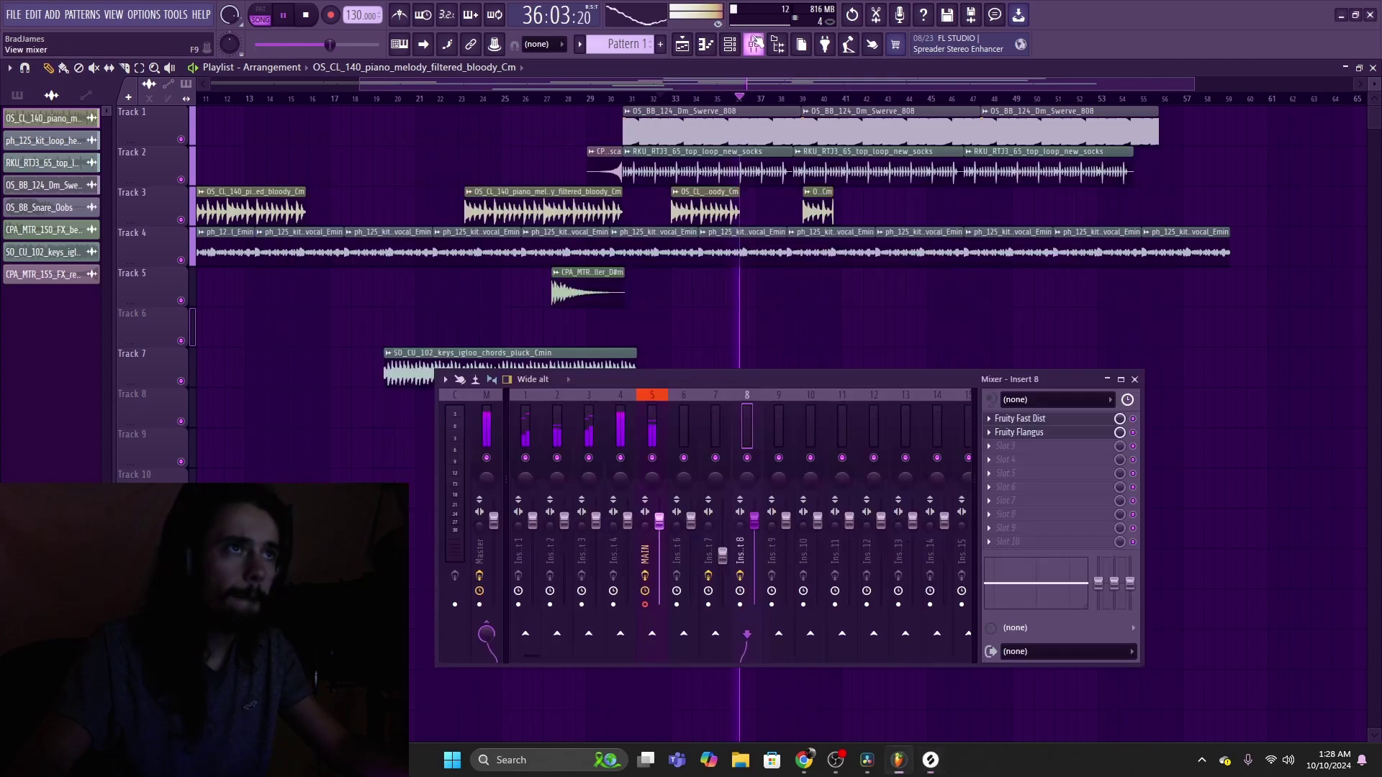
{"action": "left_click", "coordinate": [729, 44]}
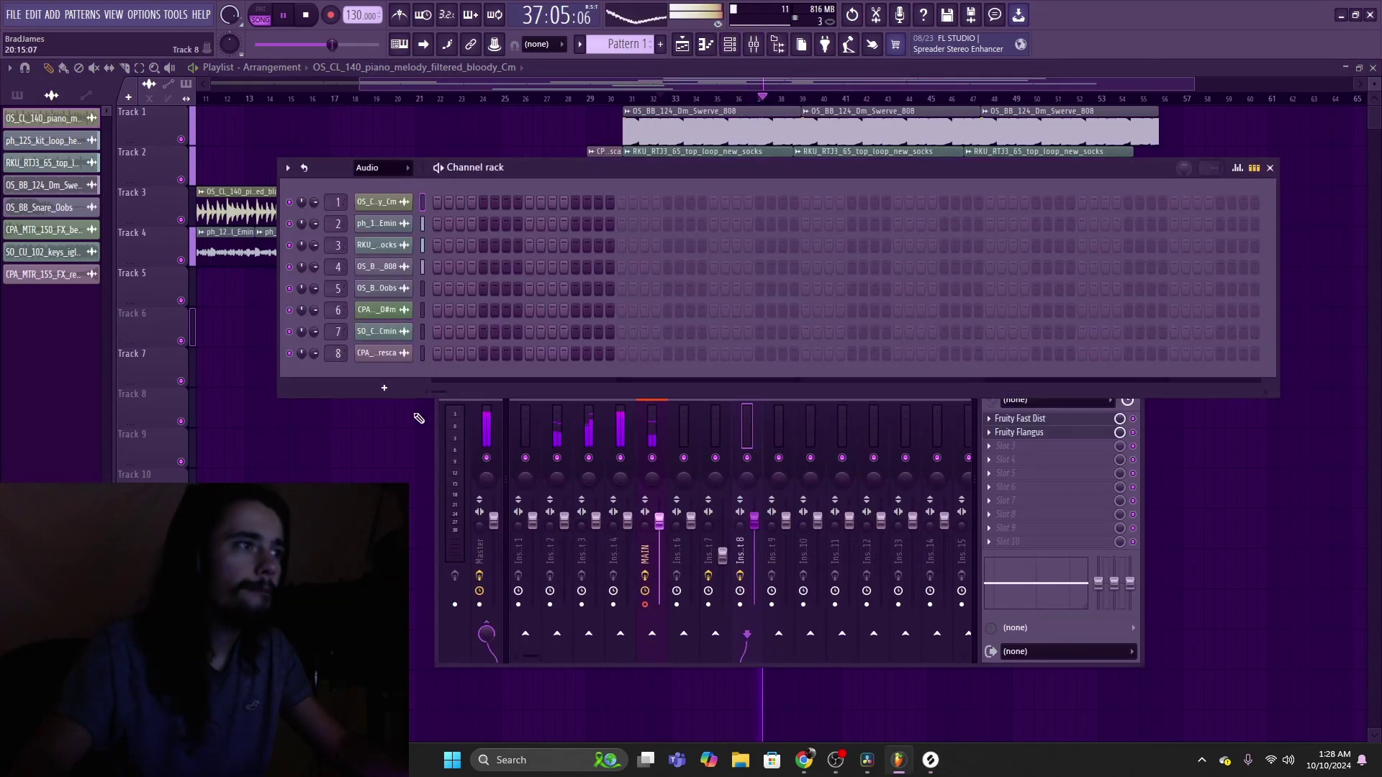
{"action": "left_click", "coordinate": [384, 388]}
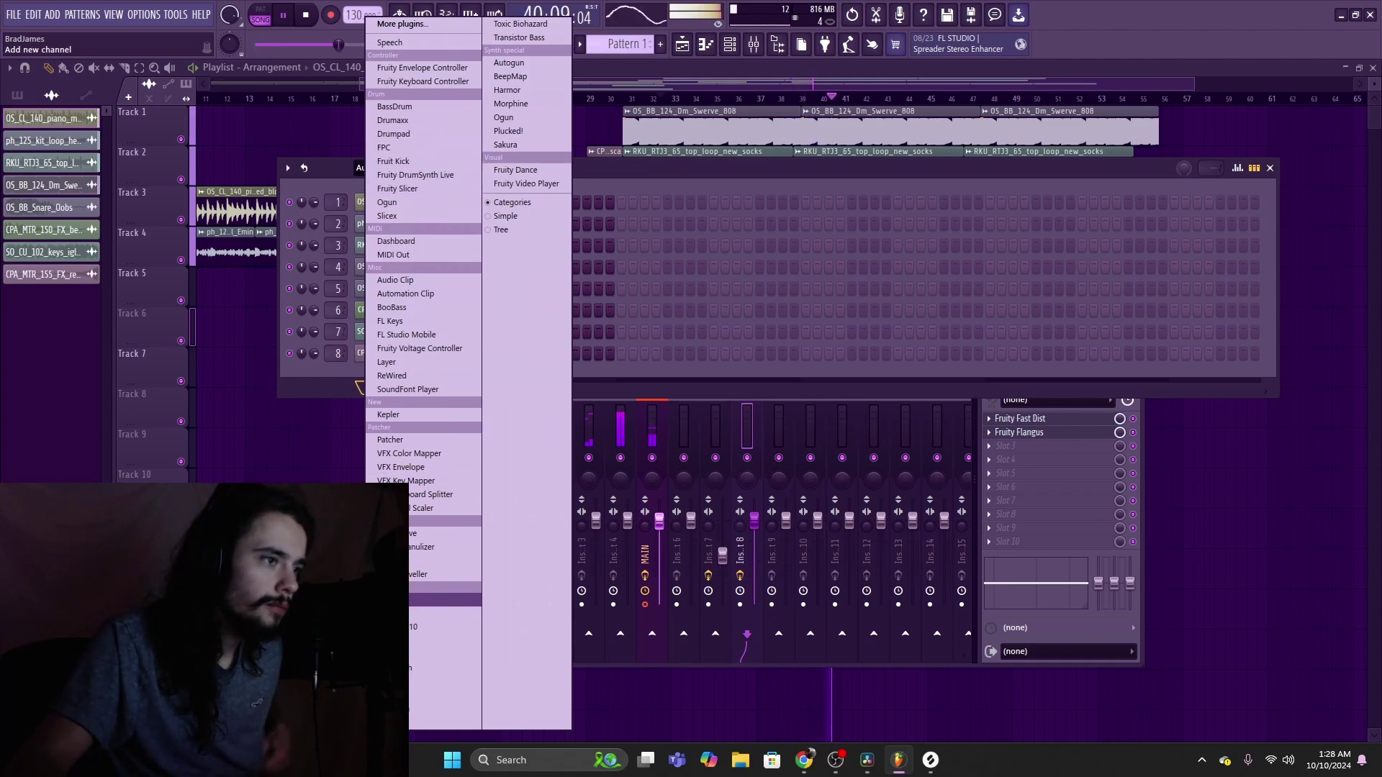
{"action": "left_click", "coordinate": [432, 600]}
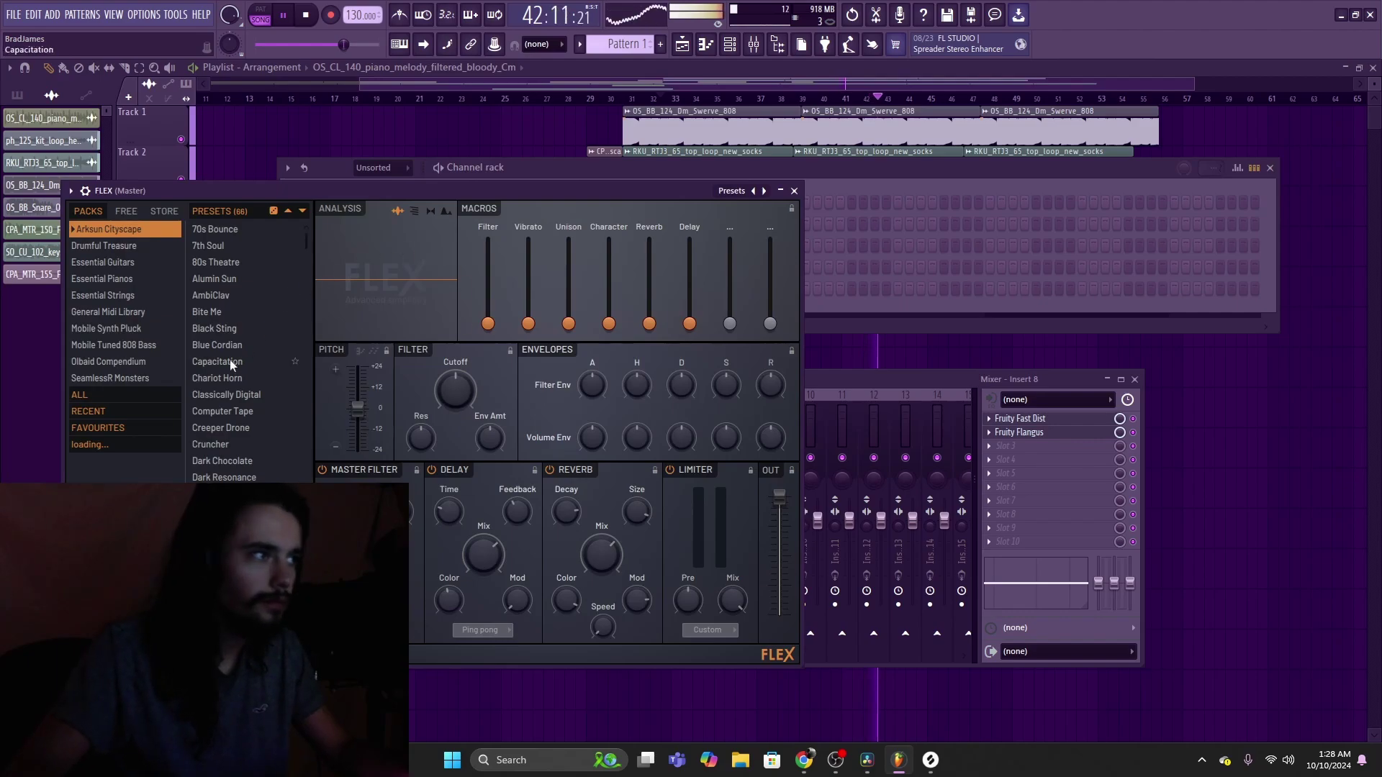
Step: Stop playback and try the FLEX presets Bite Me and 80s Theatre, settling on Creeper Drone
{"action": "left_click", "coordinate": [218, 313]}
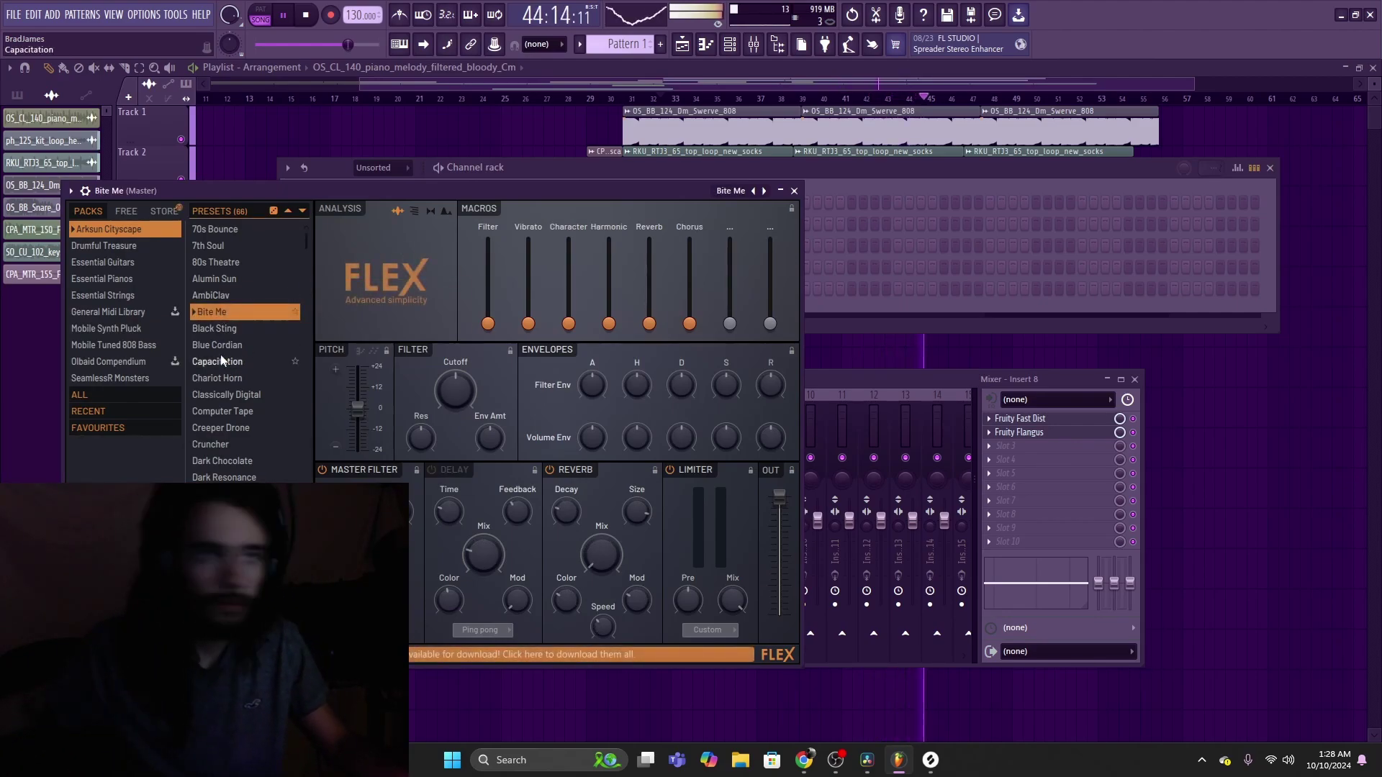
{"action": "left_click", "coordinate": [307, 16]}
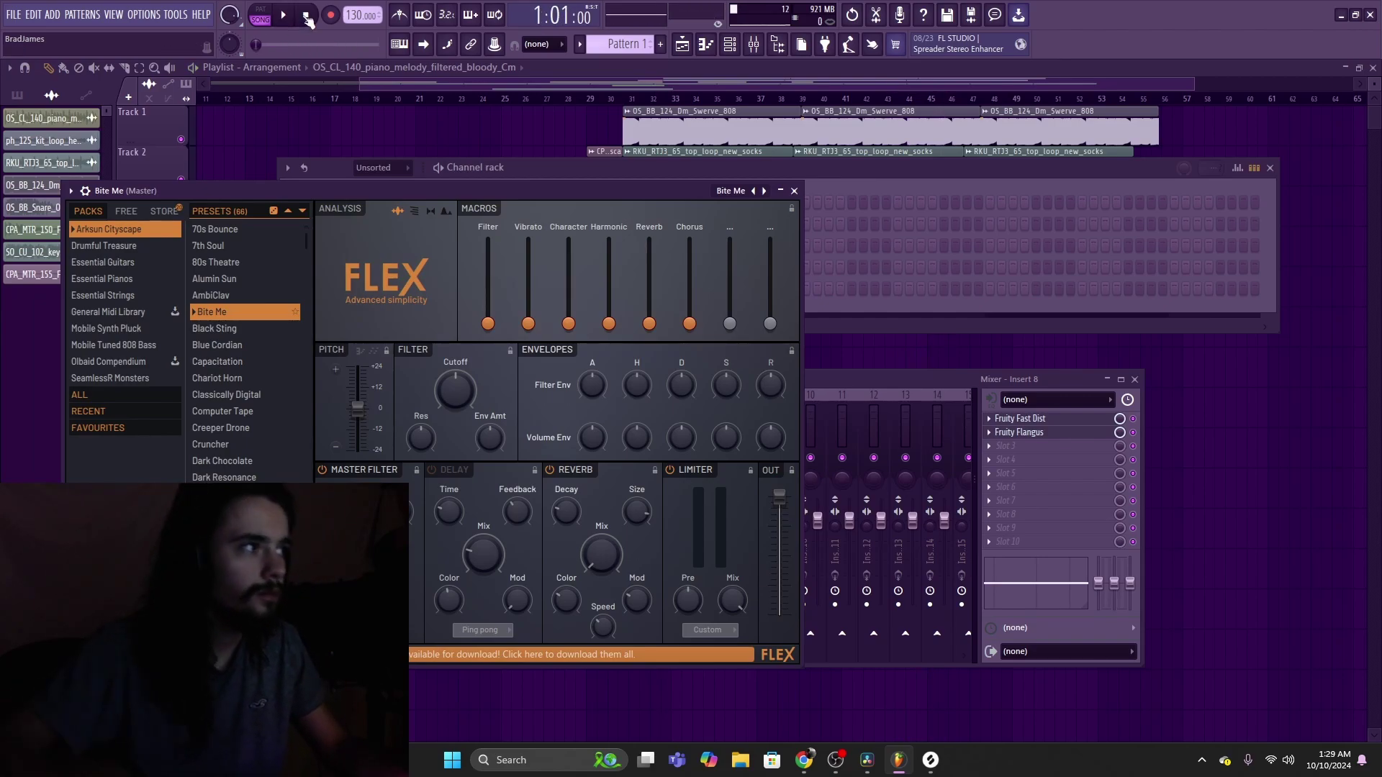
{"action": "left_click", "coordinate": [226, 264]}
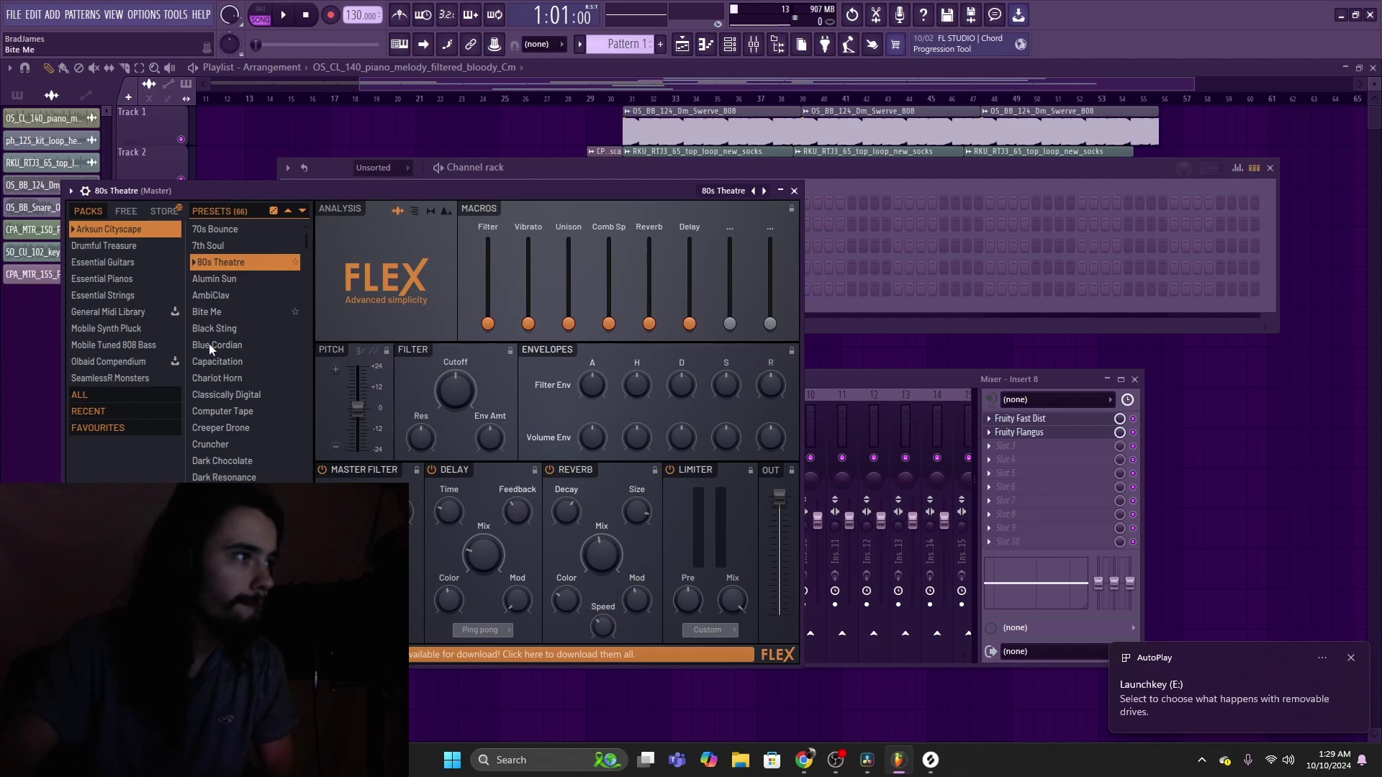
{"action": "left_click", "coordinate": [223, 427]}
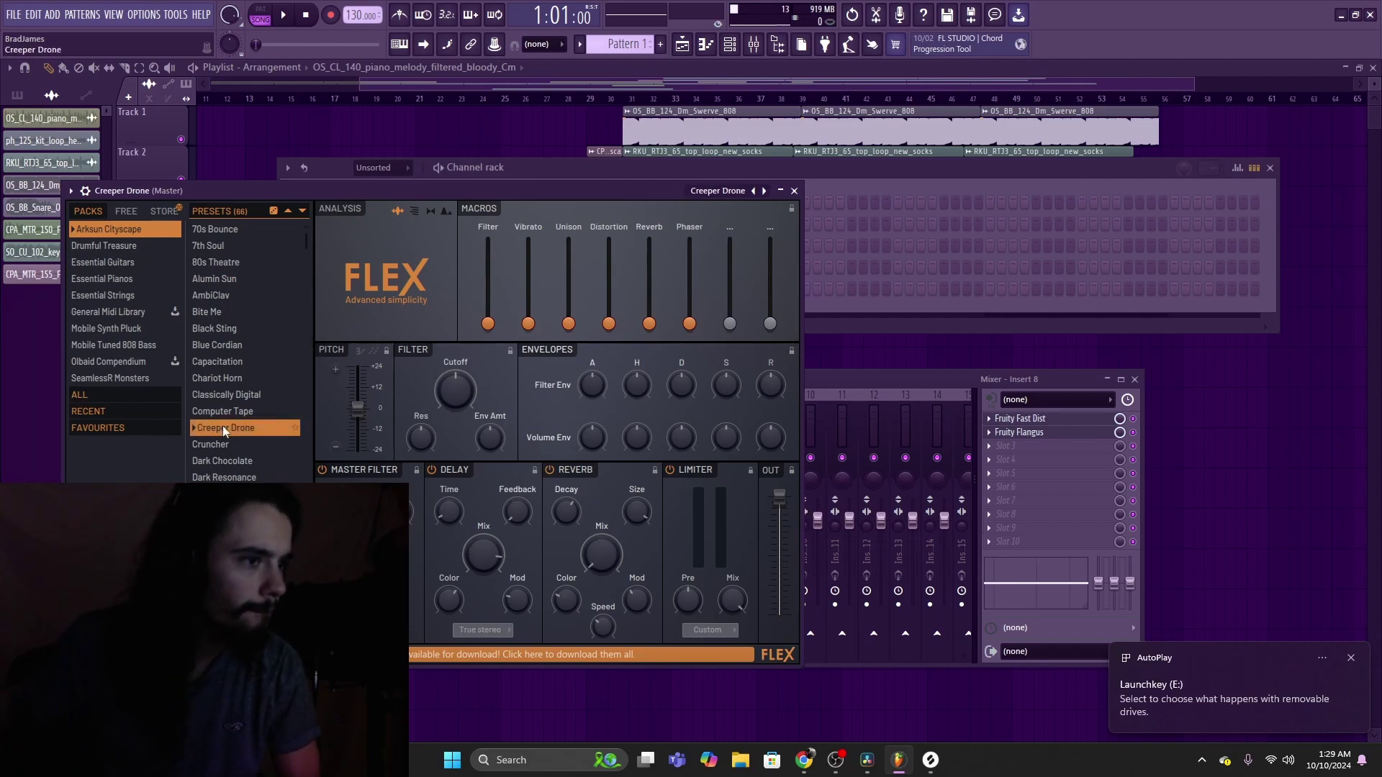
Step: Test the Creeper Drone sound with the typing keyboard, decline the removable-drive scan and close FLEX
{"action": "left_click", "coordinate": [406, 45]}
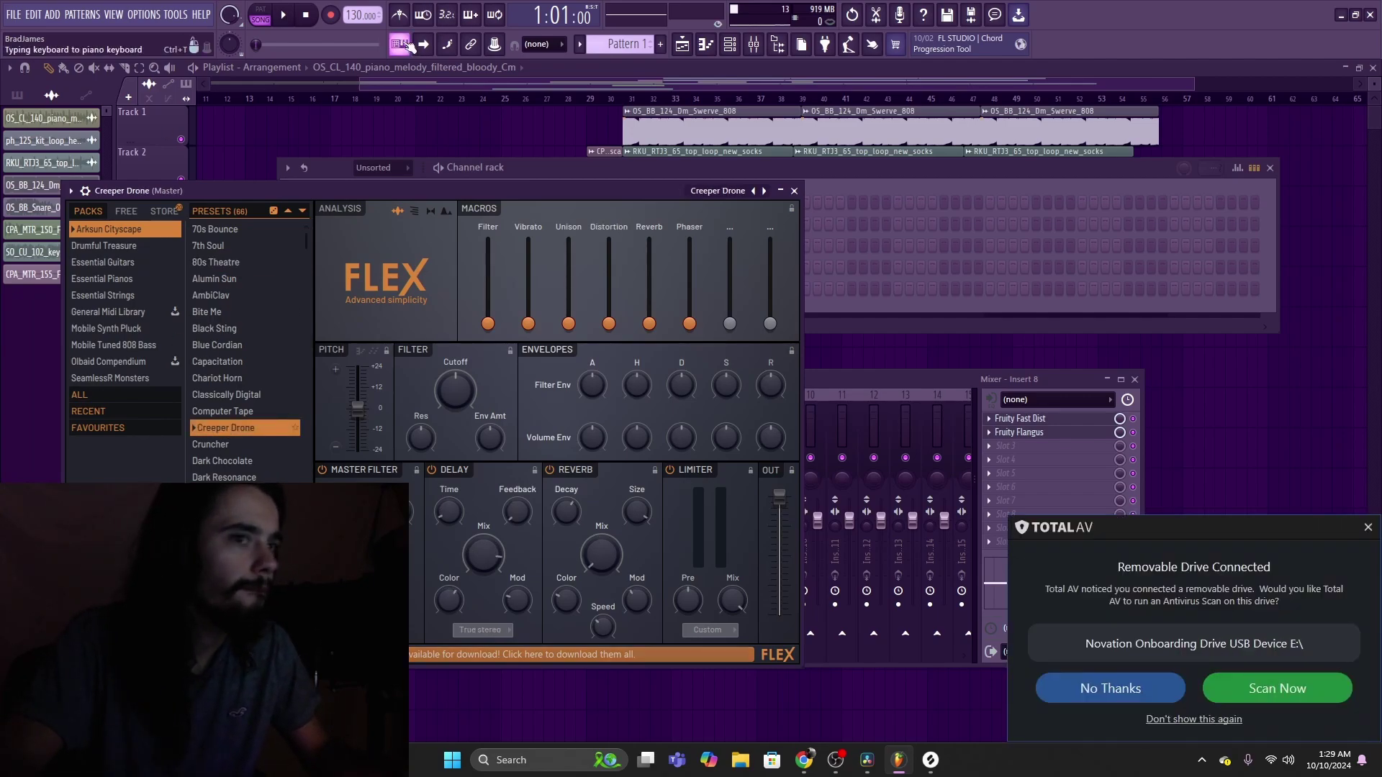
{"action": "key", "text": "b"}
{"action": "key", "text": "b"}
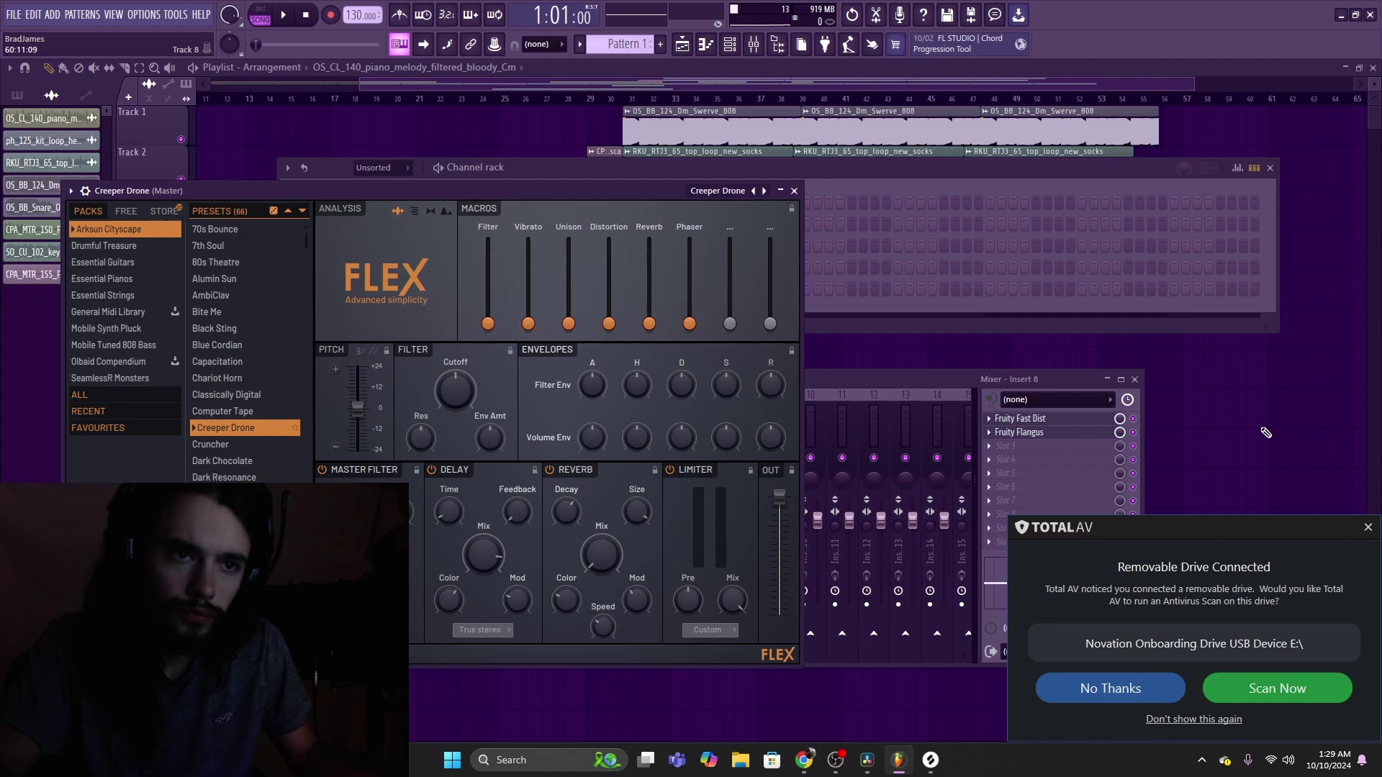
{"action": "left_click", "coordinate": [1110, 689]}
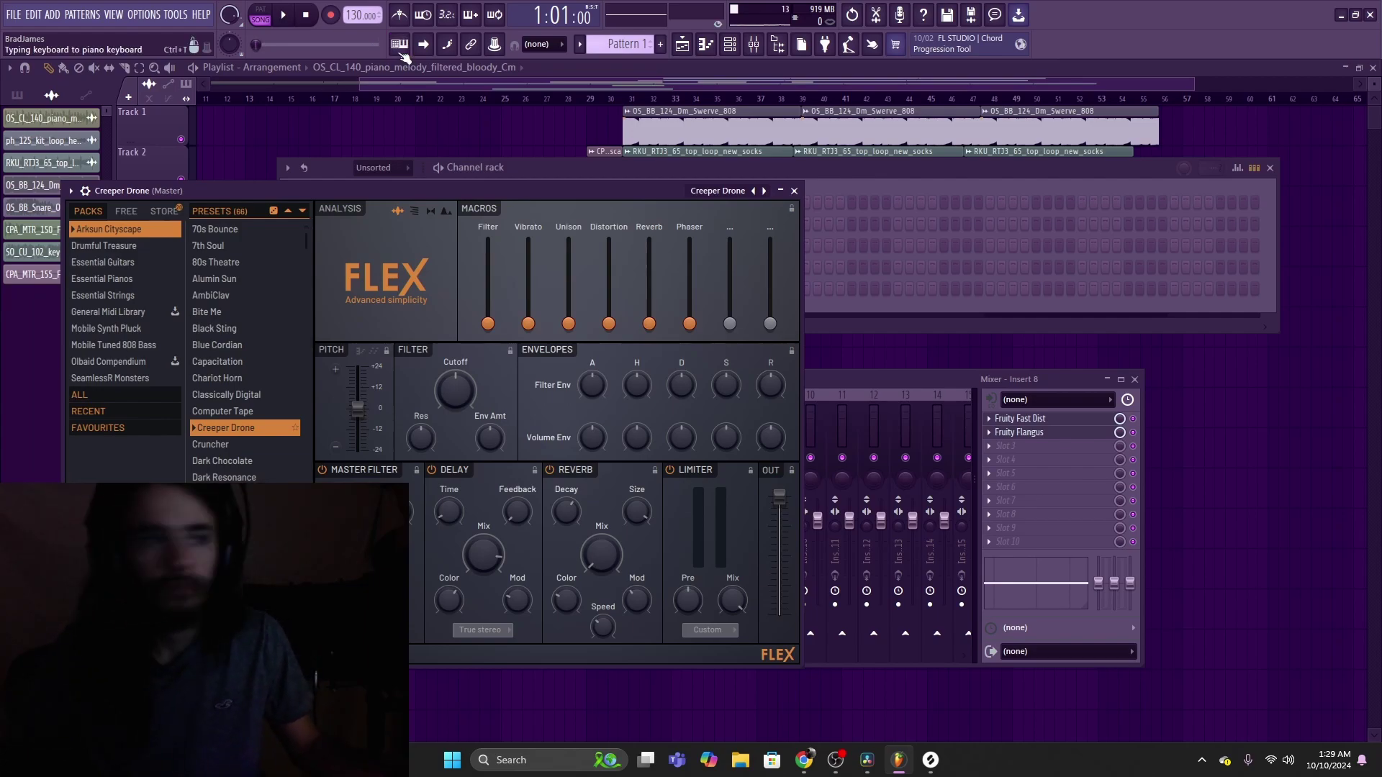
{"action": "left_click", "coordinate": [795, 191]}
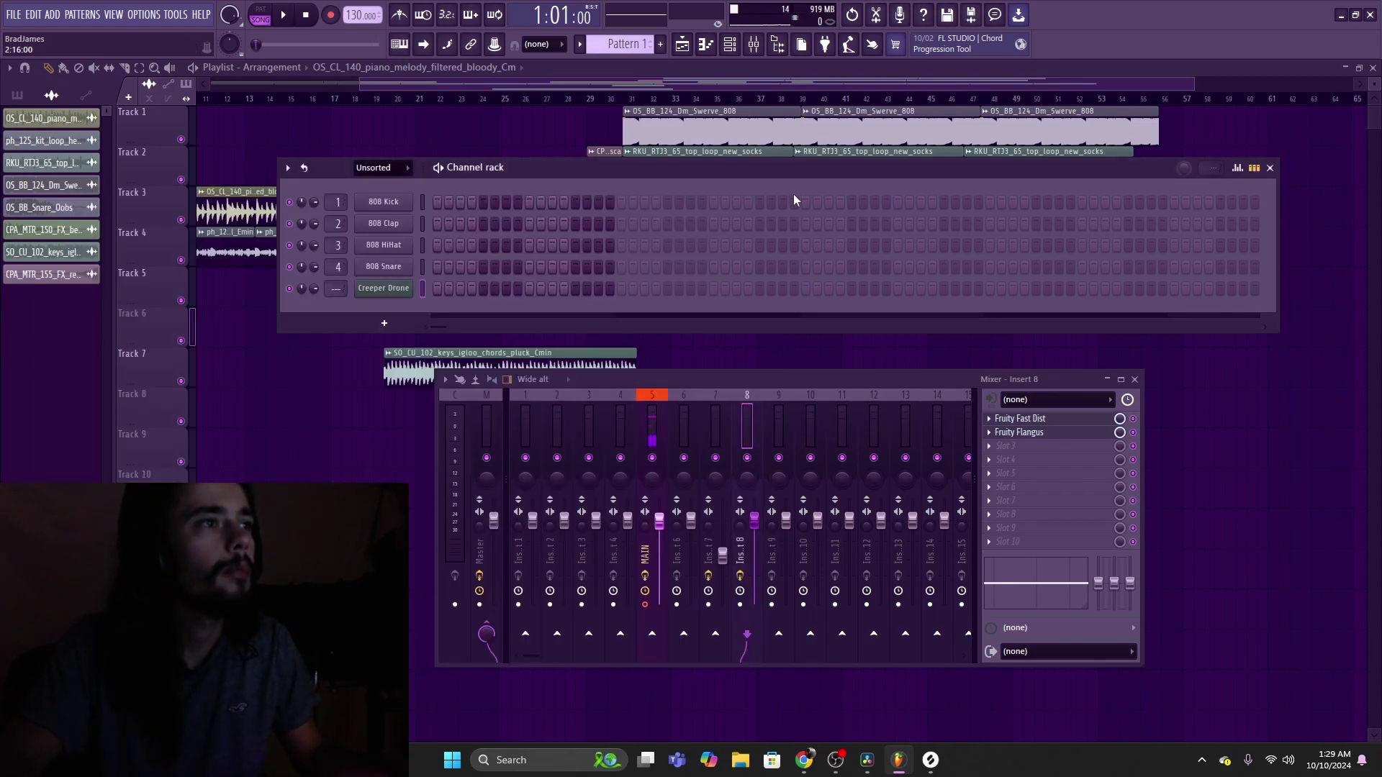
Step: Add a Drumaxx channel to the channel rack and decline the repeated removable-drive scan offer
{"action": "left_click", "coordinate": [388, 322]}
{"action": "left_click", "coordinate": [412, 123]}
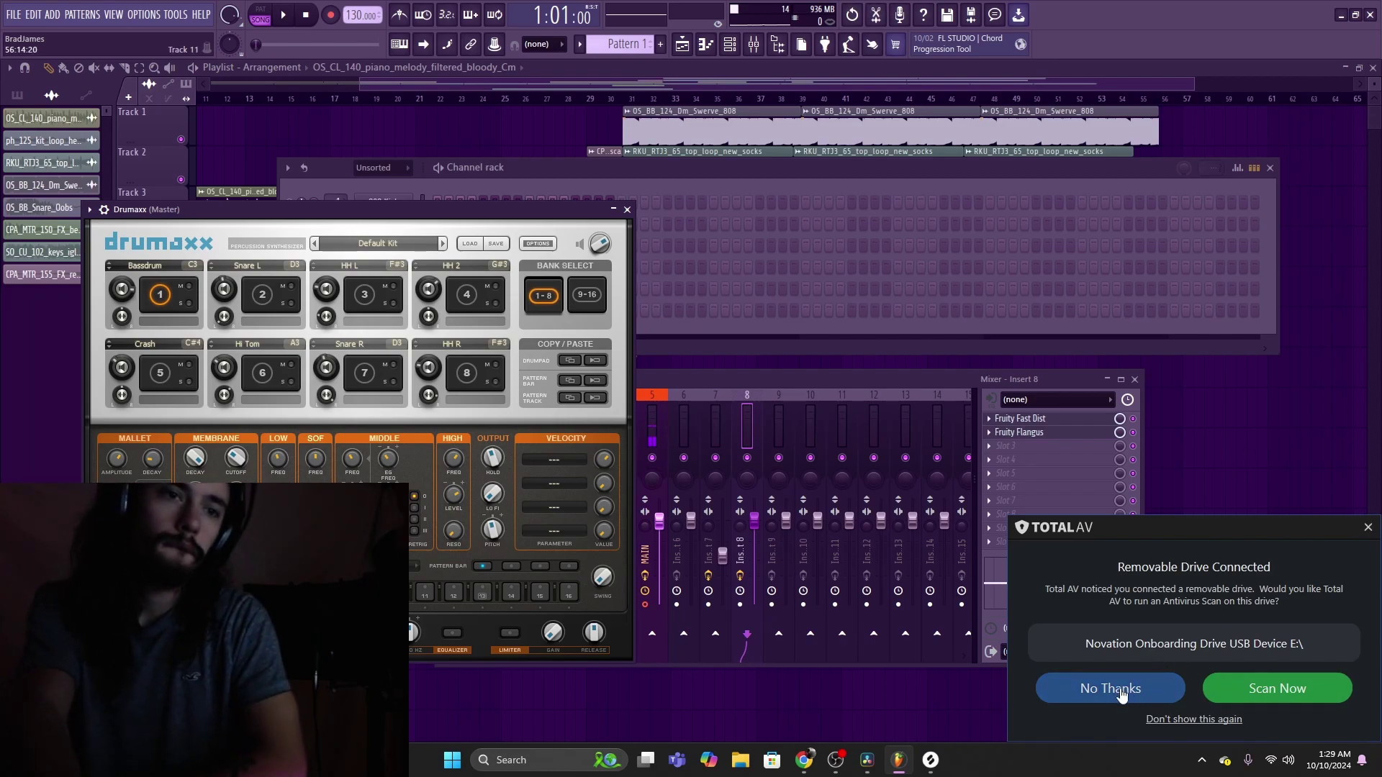
{"action": "left_click", "coordinate": [1142, 702]}
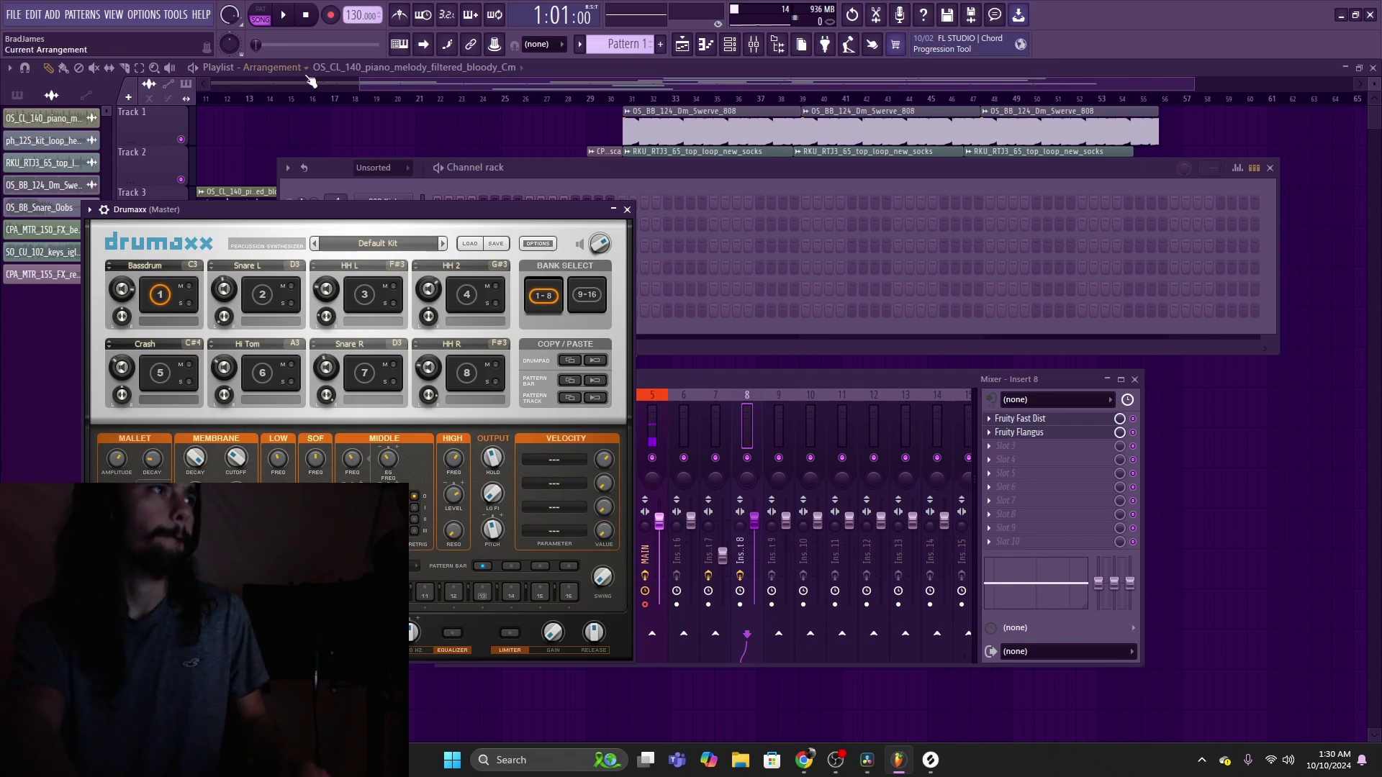
Step: Enable the LKMK3 MIDI keyboard as an input device in the MIDI settings and set the playhead at about bar 18
{"action": "left_click", "coordinate": [141, 17]}
{"action": "left_click", "coordinate": [176, 45]}
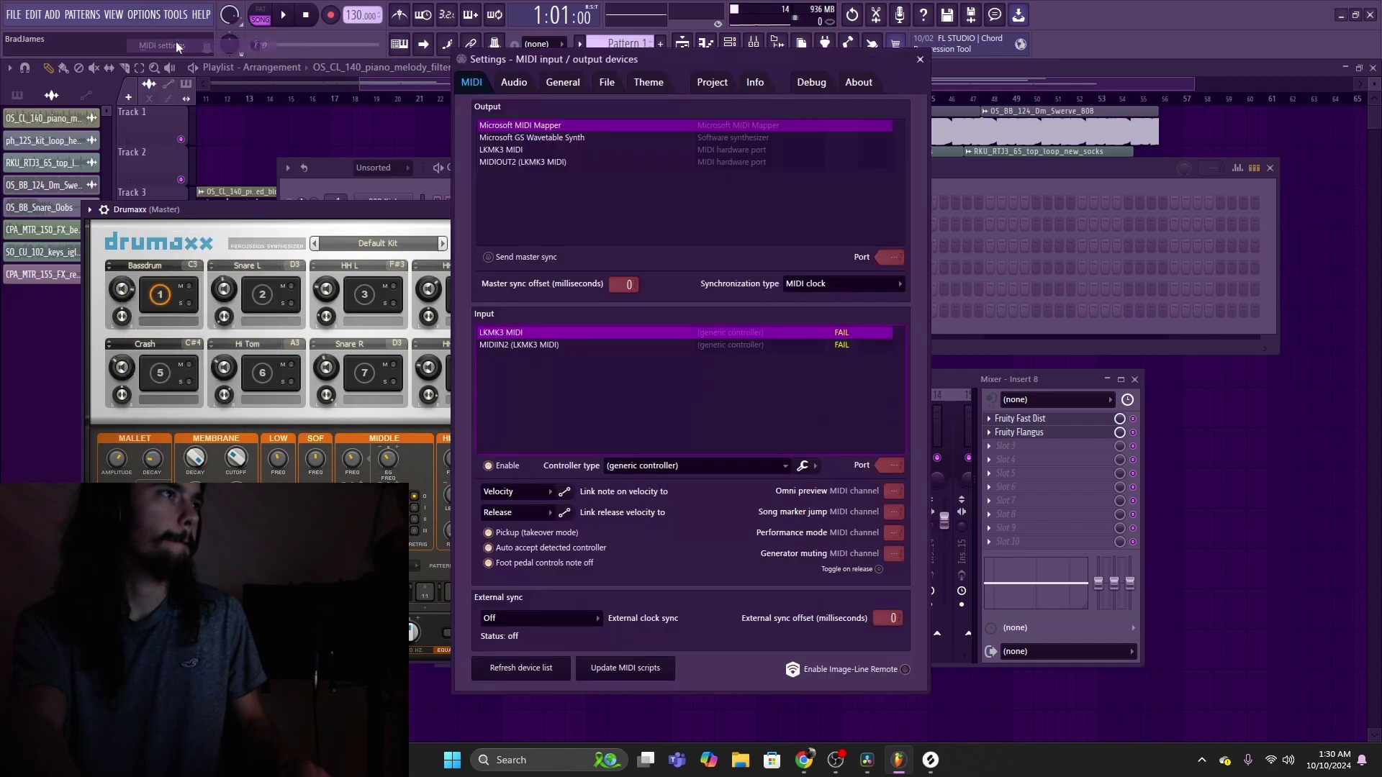
{"action": "left_click", "coordinate": [593, 329]}
{"action": "left_click", "coordinate": [568, 342]}
{"action": "left_click", "coordinate": [576, 332]}
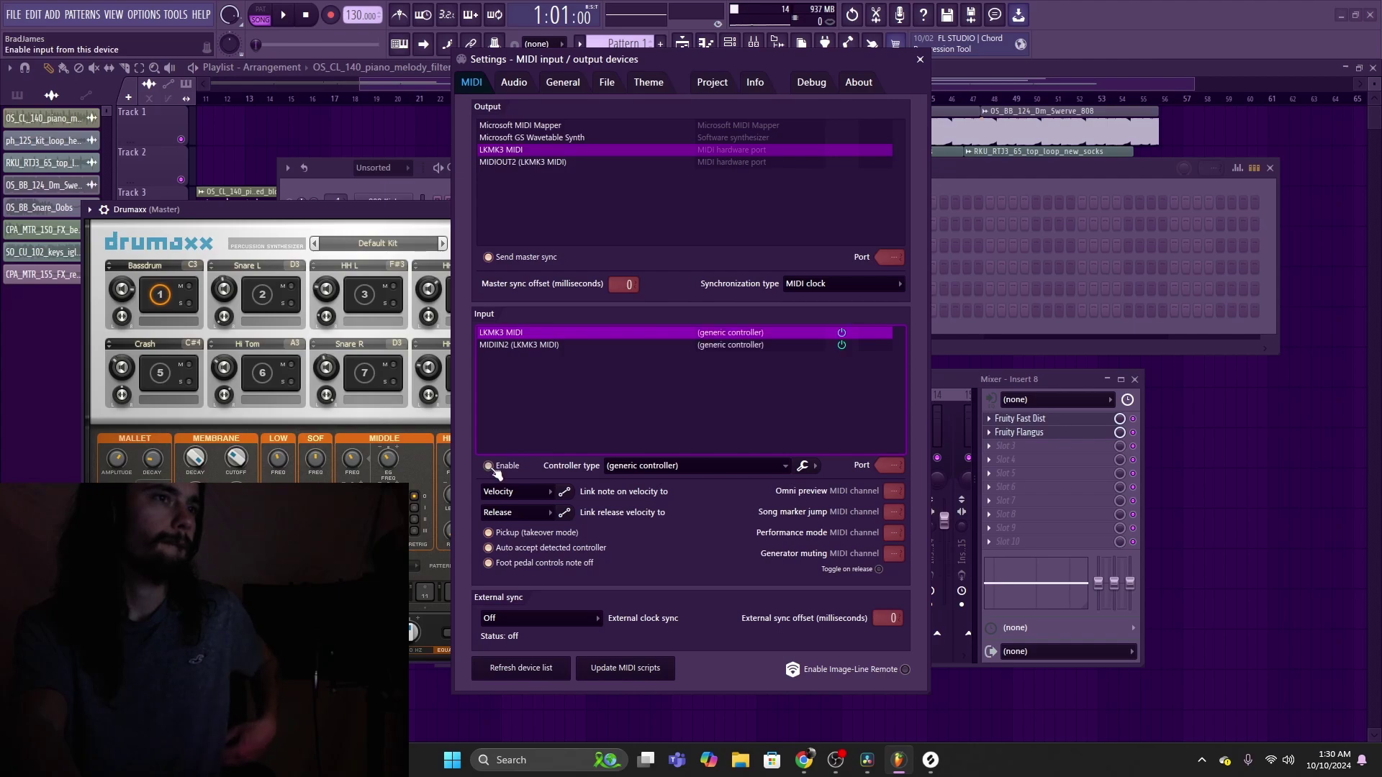
{"action": "left_click", "coordinate": [490, 466]}
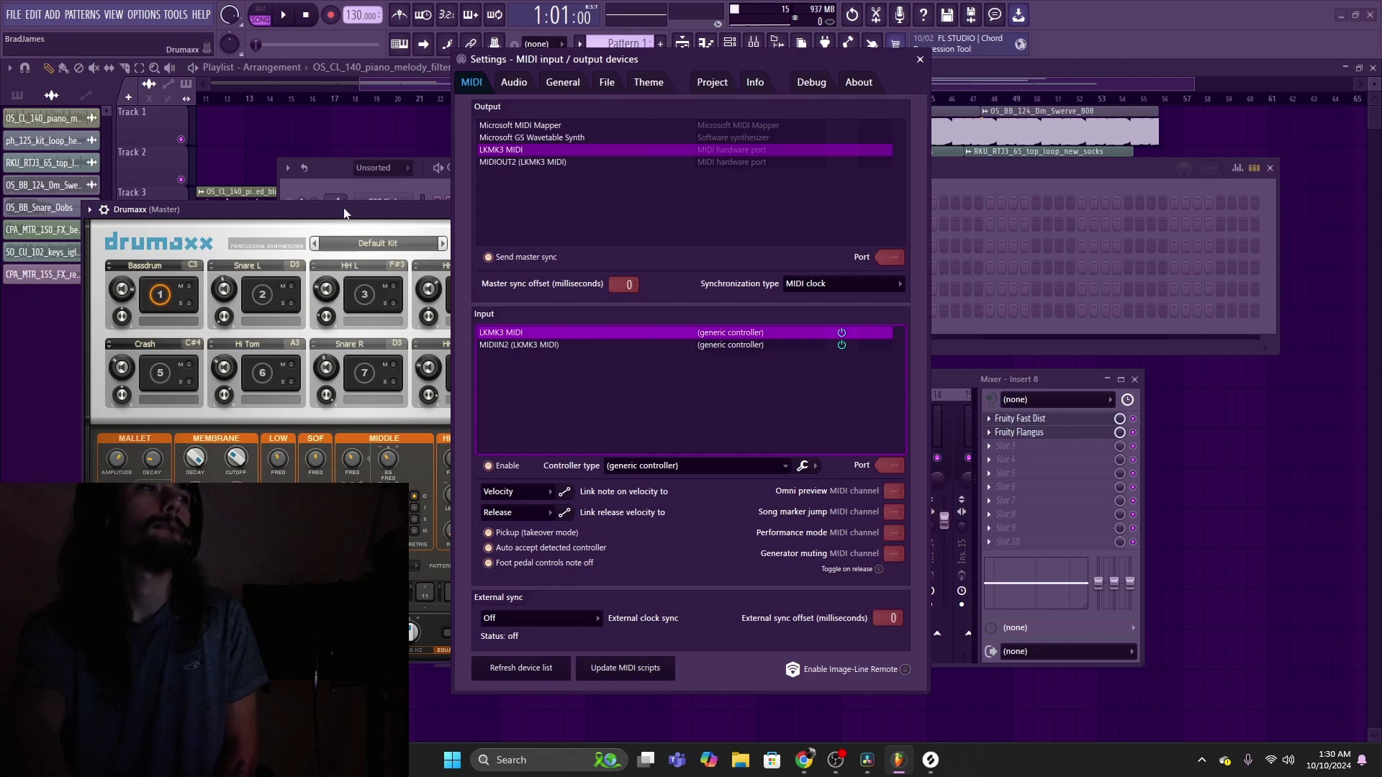
{"action": "left_click", "coordinate": [367, 100]}
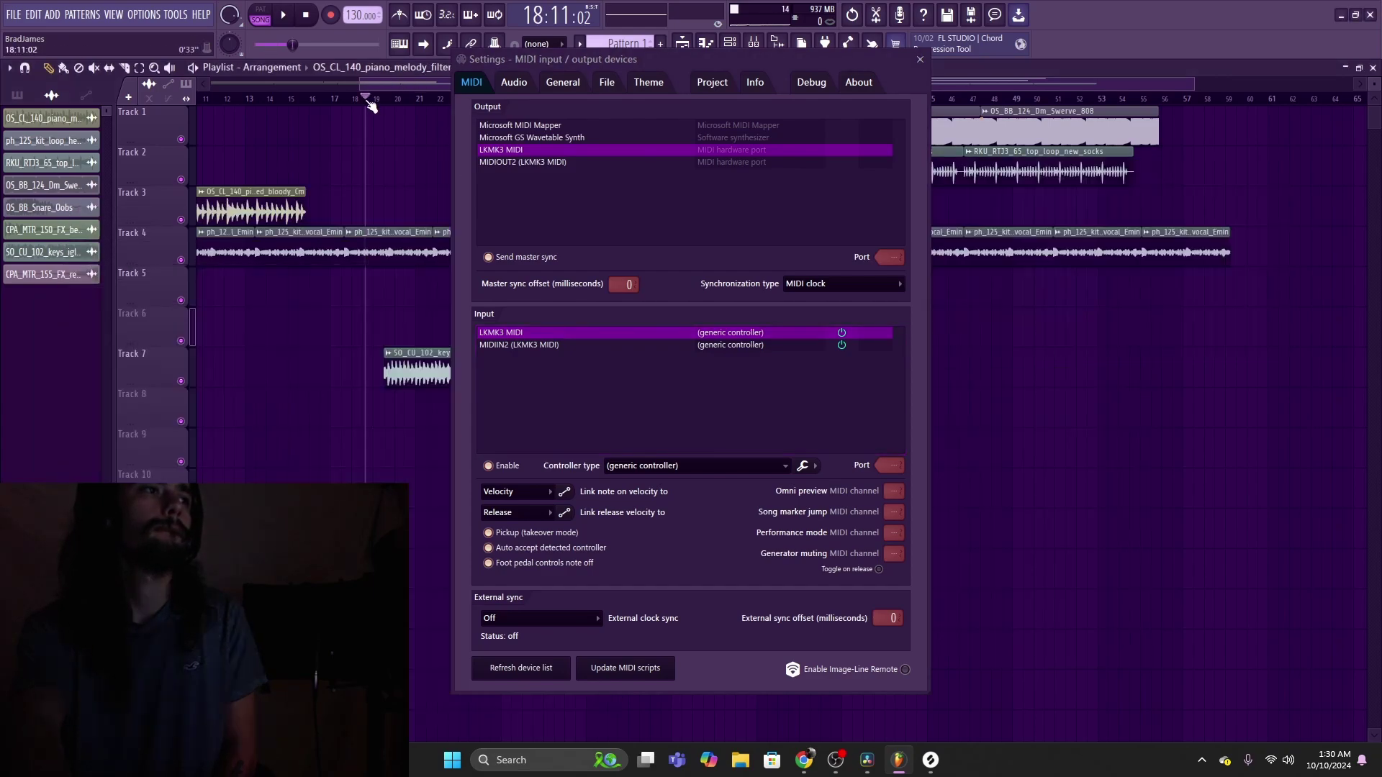
{"action": "left_click", "coordinate": [920, 59]}
Step: Delete the Drumaxx channel from the channel rack and add an FL Keys channel
{"action": "left_click", "coordinate": [754, 45]}
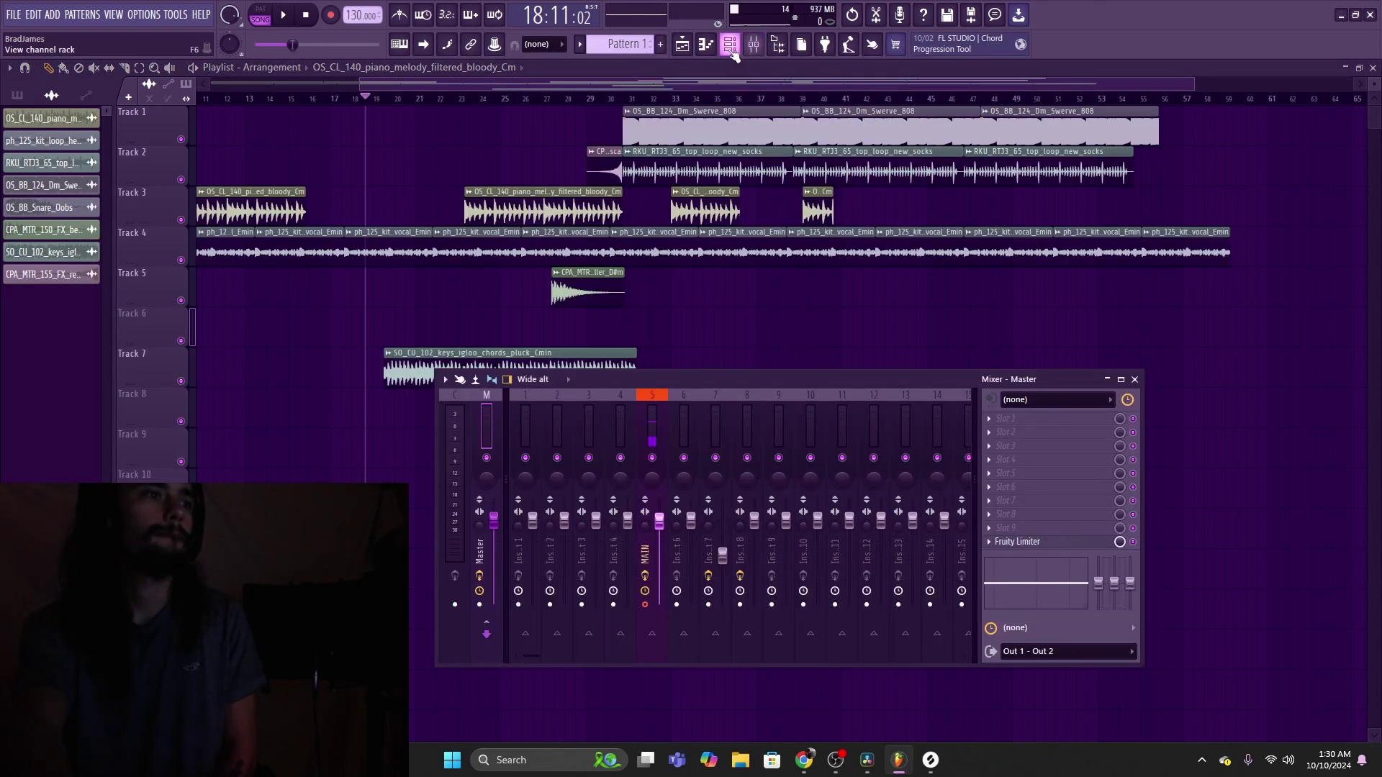
{"action": "left_click", "coordinate": [730, 44]}
{"action": "right_click", "coordinate": [389, 311]}
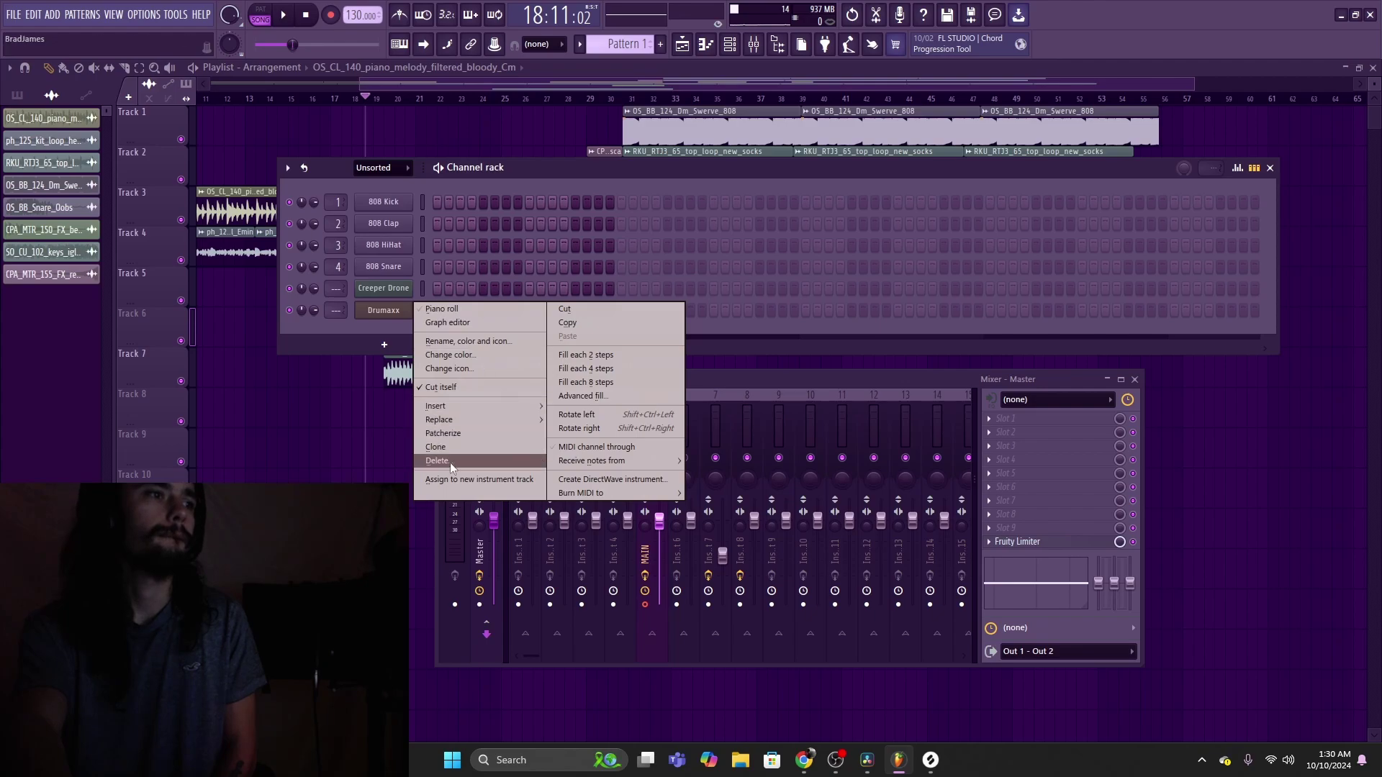
{"action": "left_click", "coordinate": [438, 460]}
{"action": "left_click", "coordinate": [383, 323]}
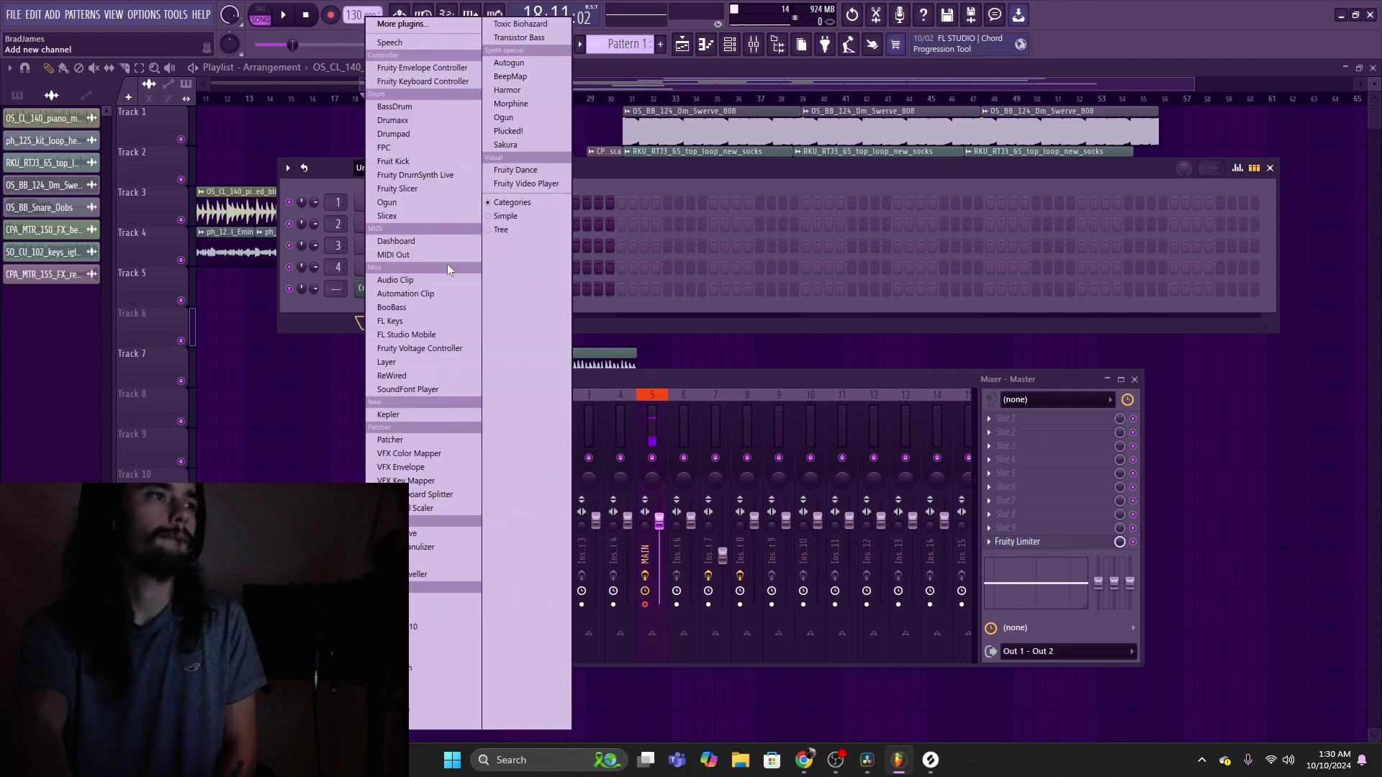
{"action": "left_click", "coordinate": [450, 321]}
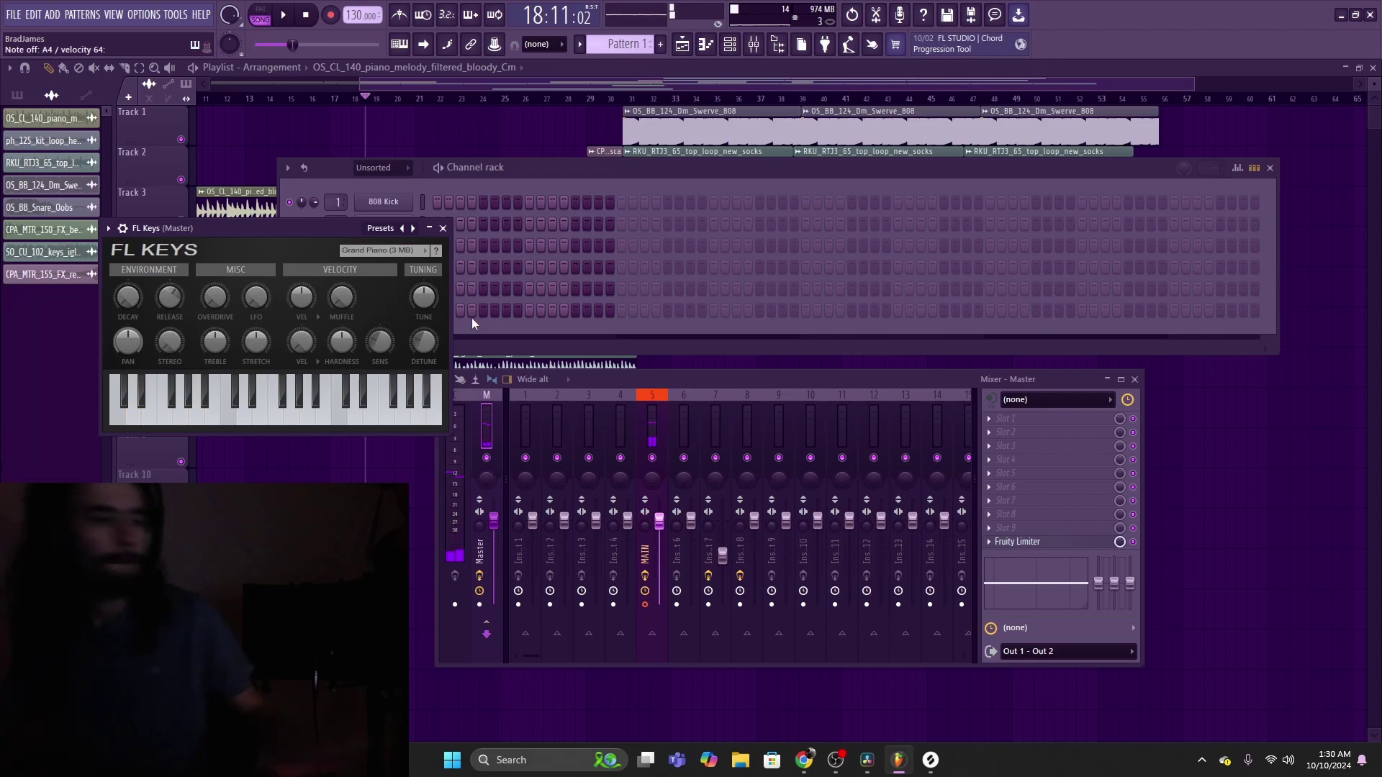
Step: Record an FL Keys take over the arrangement from about bar 18 to bar 32 and stop the recording
{"action": "key", "text": "space"}
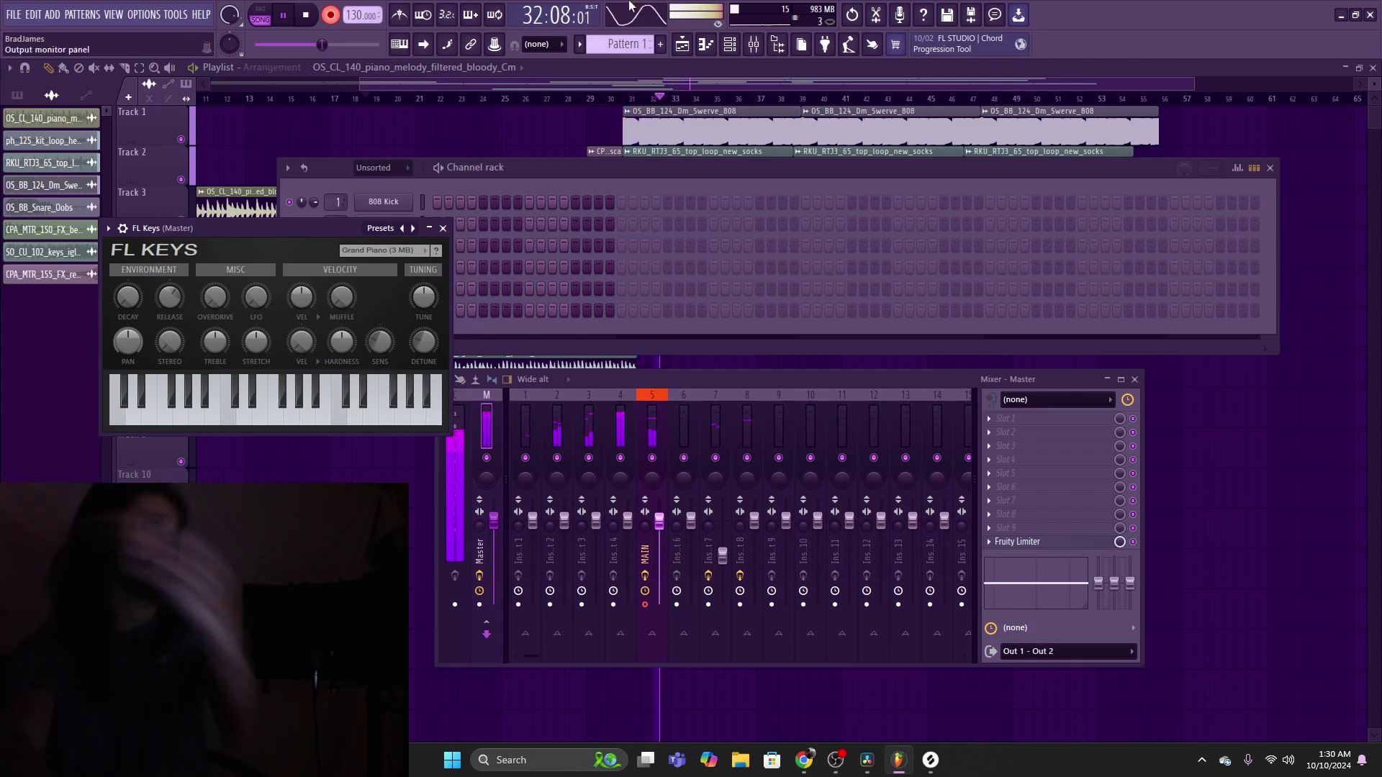
{"action": "left_click", "coordinate": [306, 16]}
{"action": "left_click", "coordinate": [295, 23]}
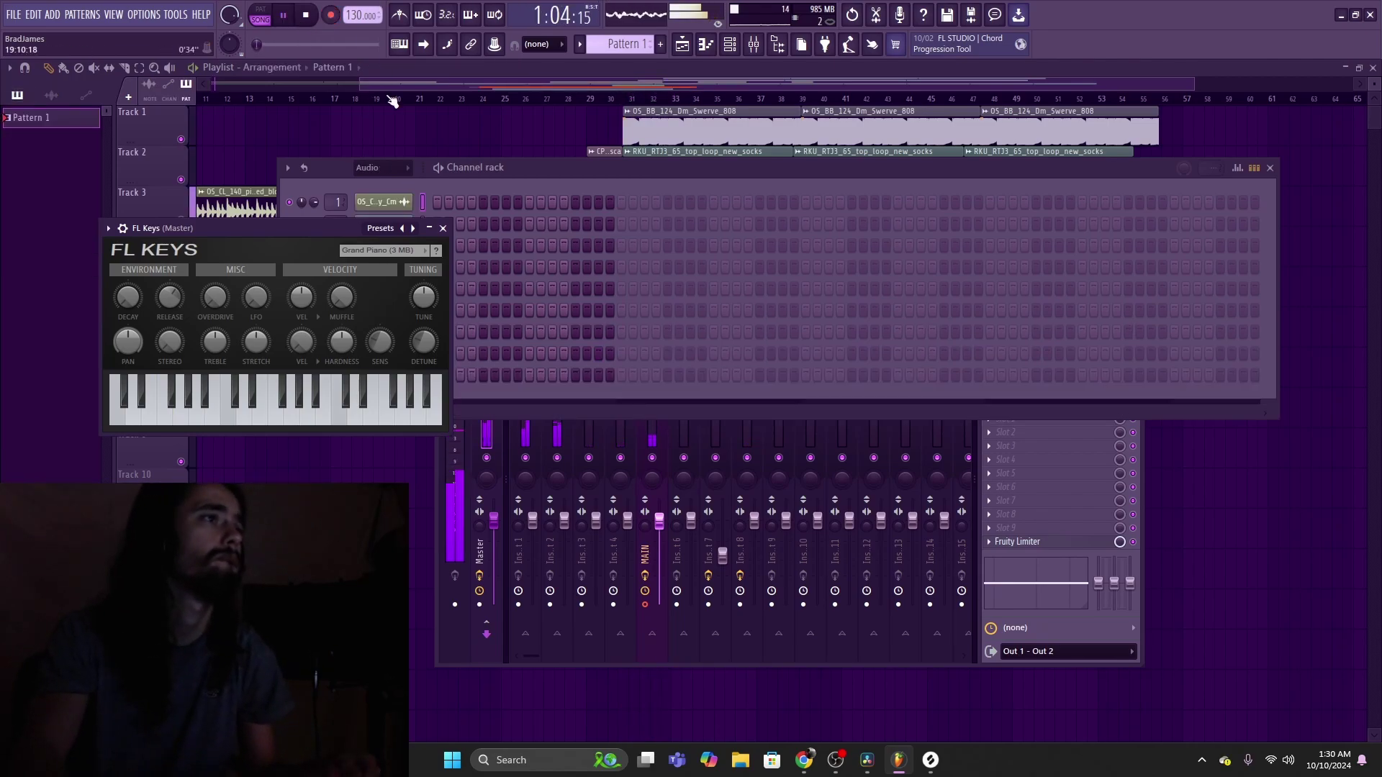
Step: Replay from about bar 19 and delete the recorded take from Track 6
{"action": "left_click", "coordinate": [386, 100]}
{"action": "scroll", "coordinate": [391, 102], "scroll_direction": "down", "scroll_amount": 3}
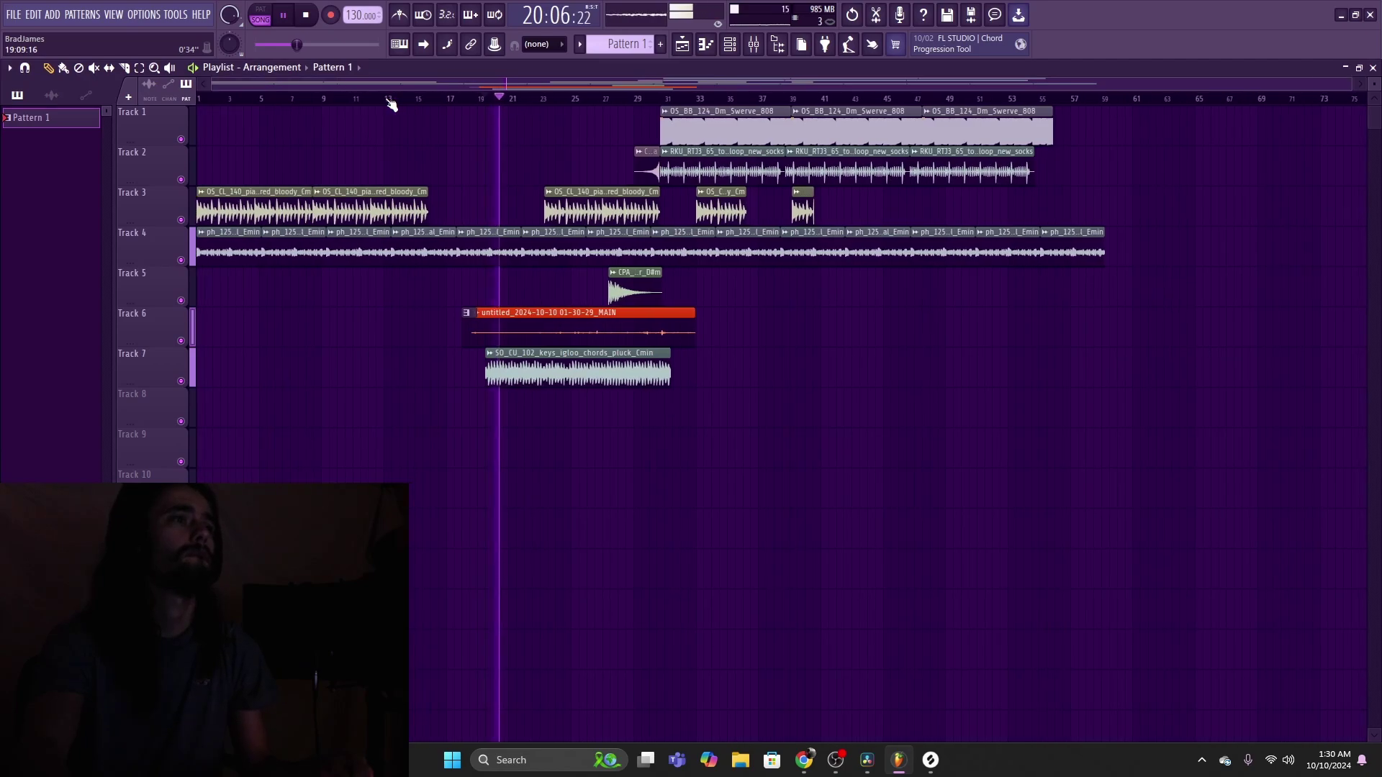
{"action": "right_click", "coordinate": [617, 317]}
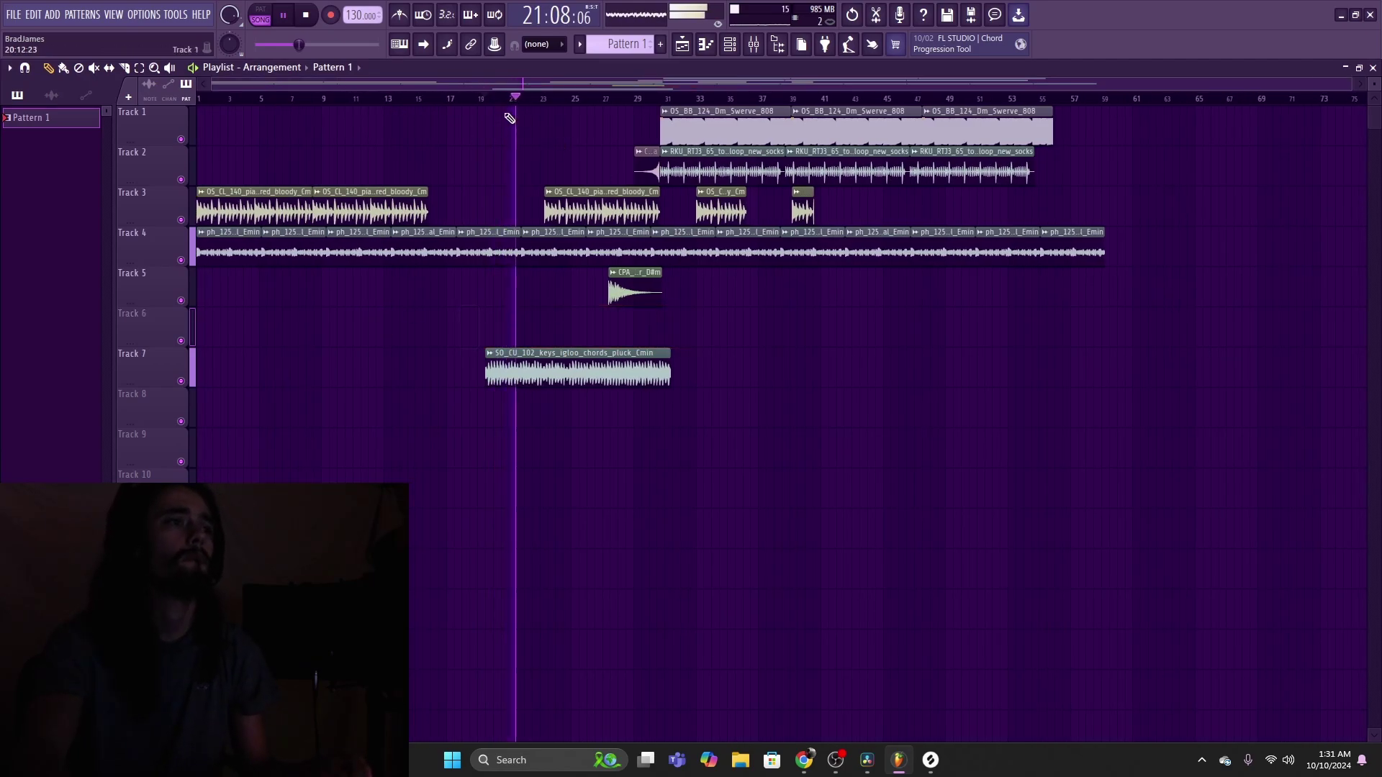
Step: Record a keys take from about bar 20, then clear it from Track 6 along with the Pattern 1 clip placed on Track 2
{"action": "left_click", "coordinate": [482, 99]}
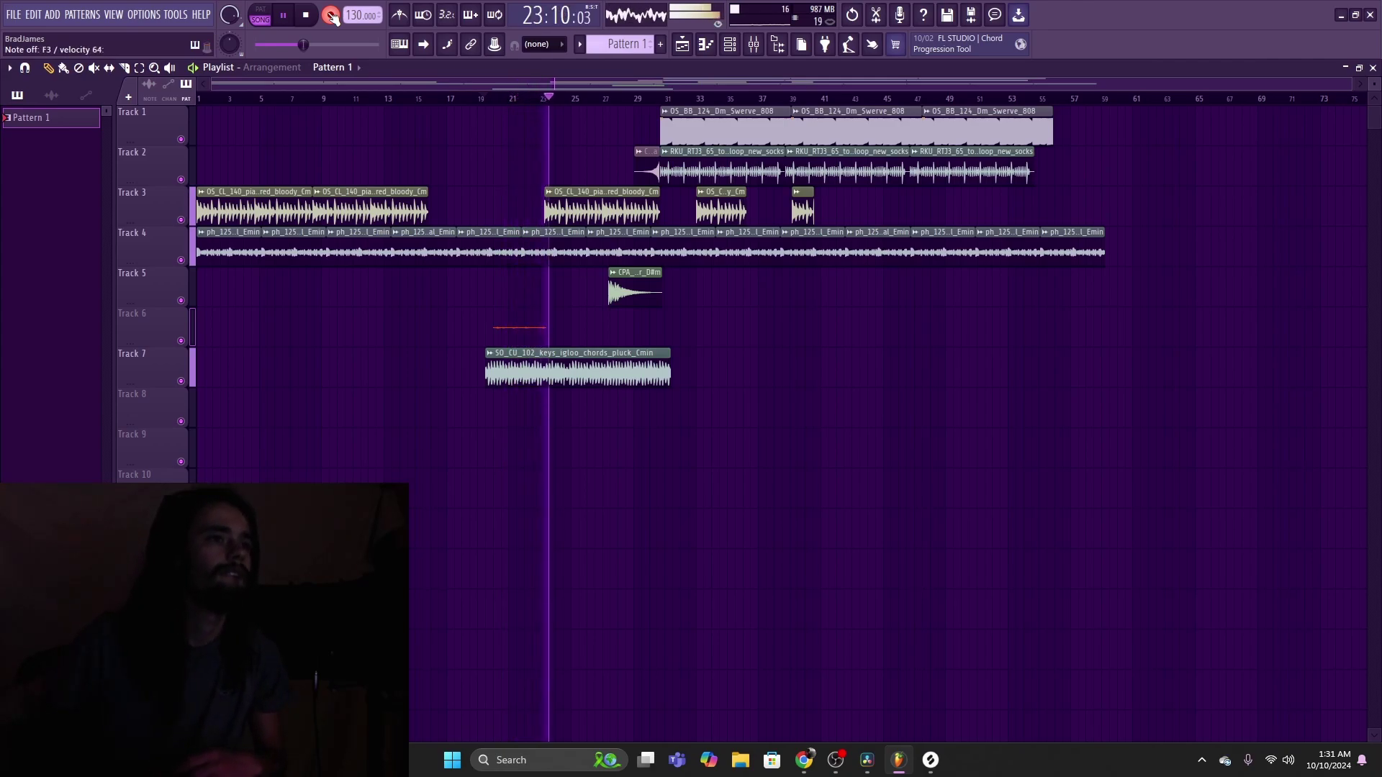
{"action": "left_click", "coordinate": [332, 16]}
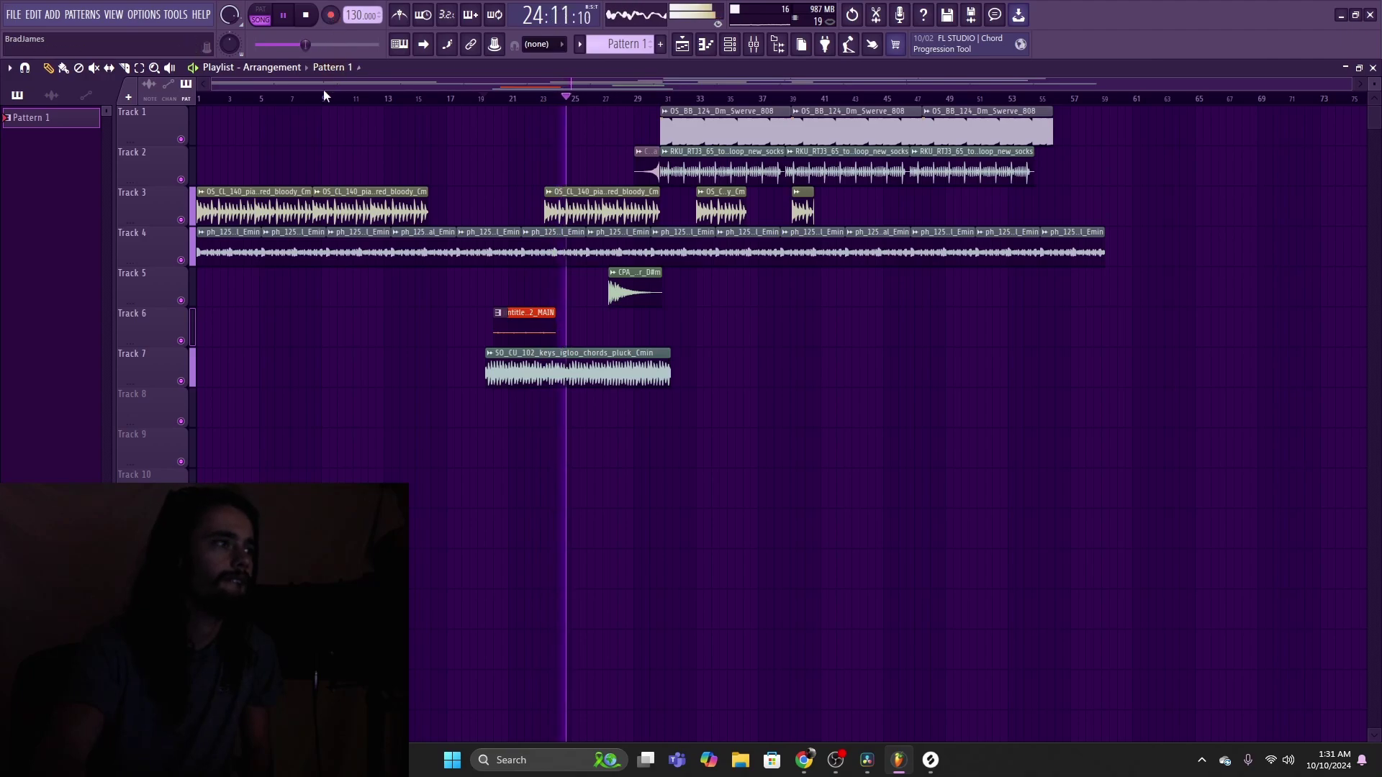
{"action": "left_click_drag", "start_coordinate": [50, 117], "coordinate": [354, 154]}
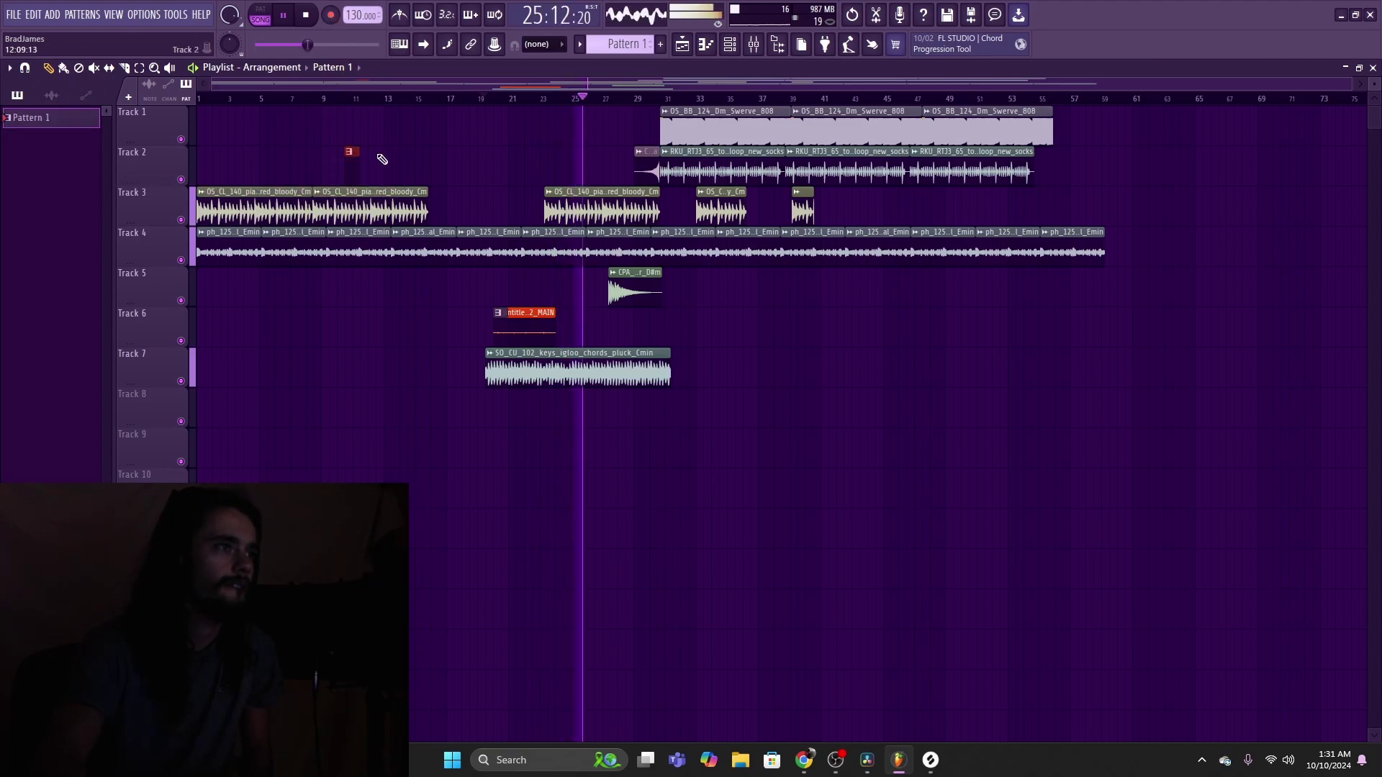
{"action": "right_click", "coordinate": [352, 159]}
{"action": "right_click", "coordinate": [531, 313]}
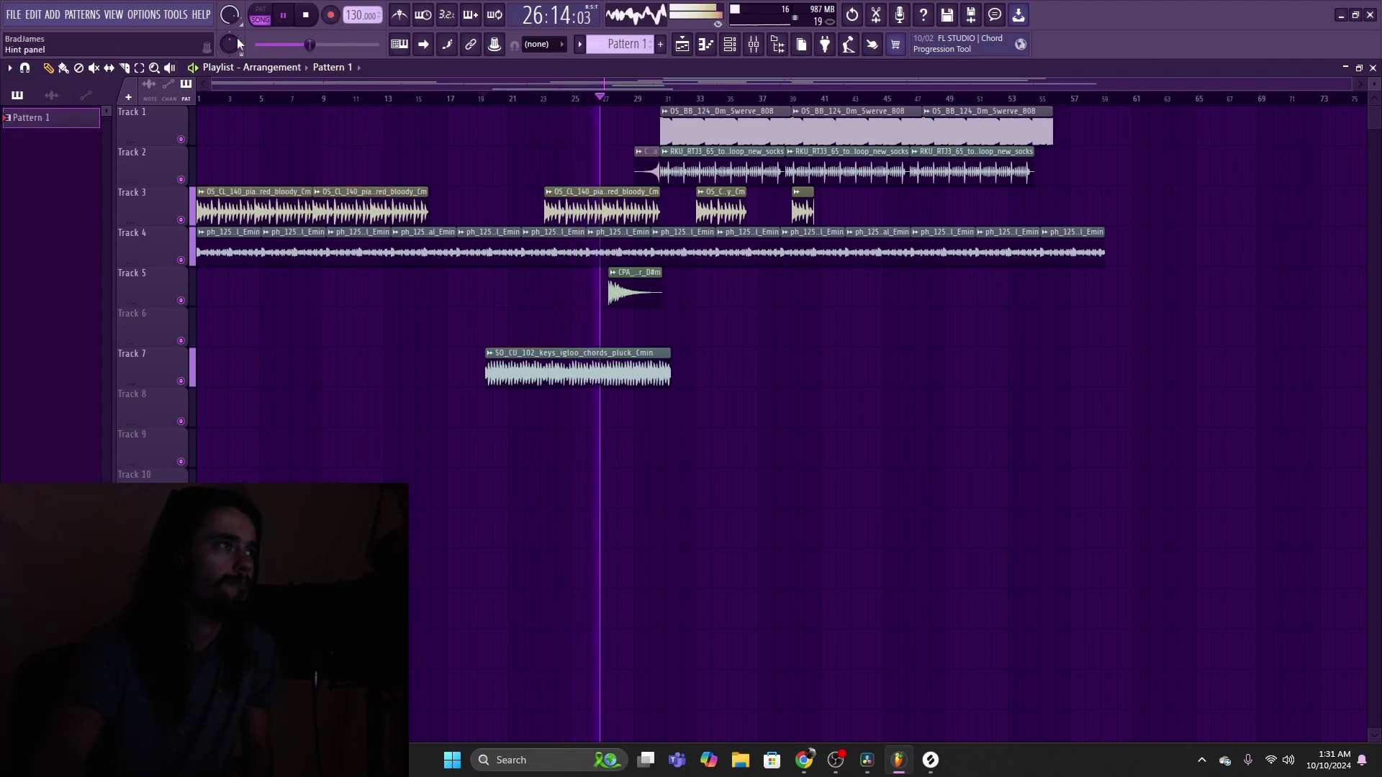
{"action": "left_click", "coordinate": [305, 16]}
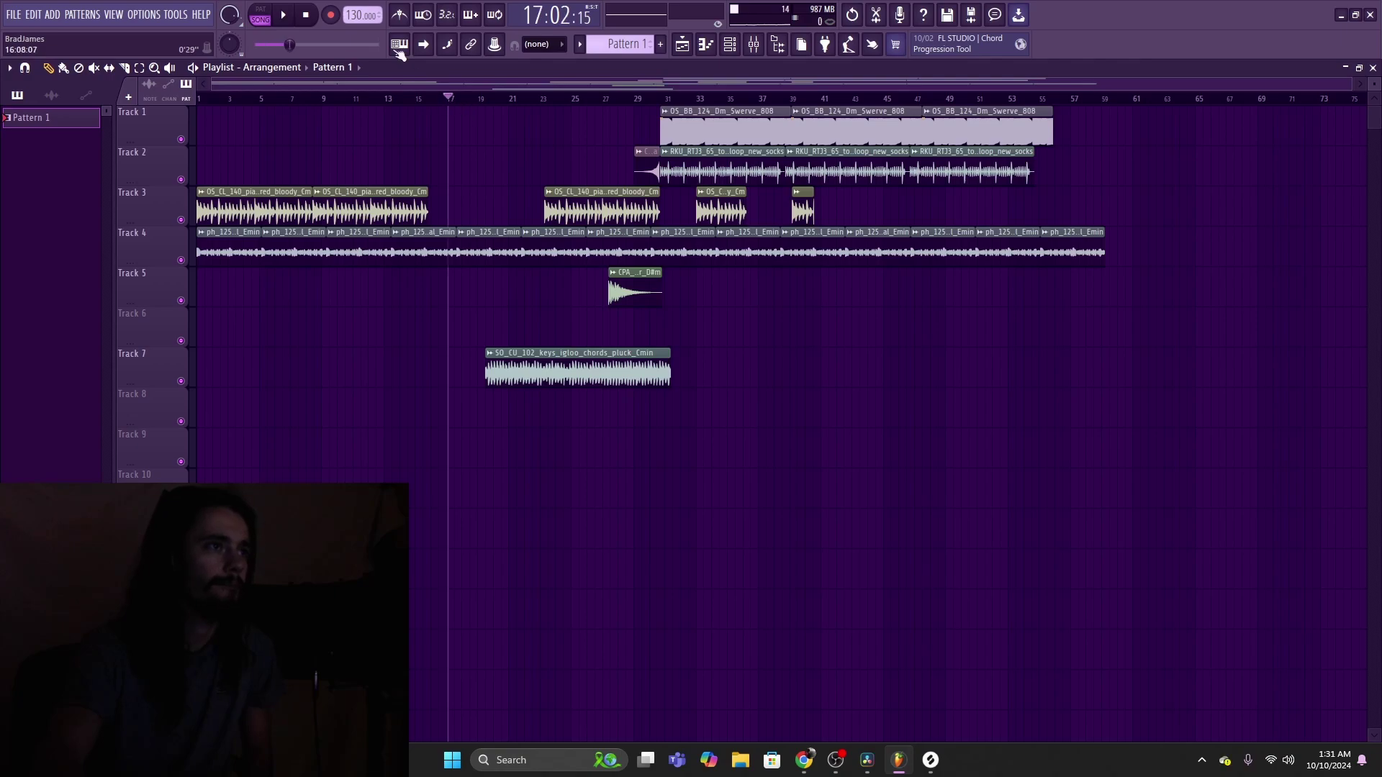
Step: Record another keys take from about bar 17 and delete its clips from Track 6
{"action": "key", "text": "space"}
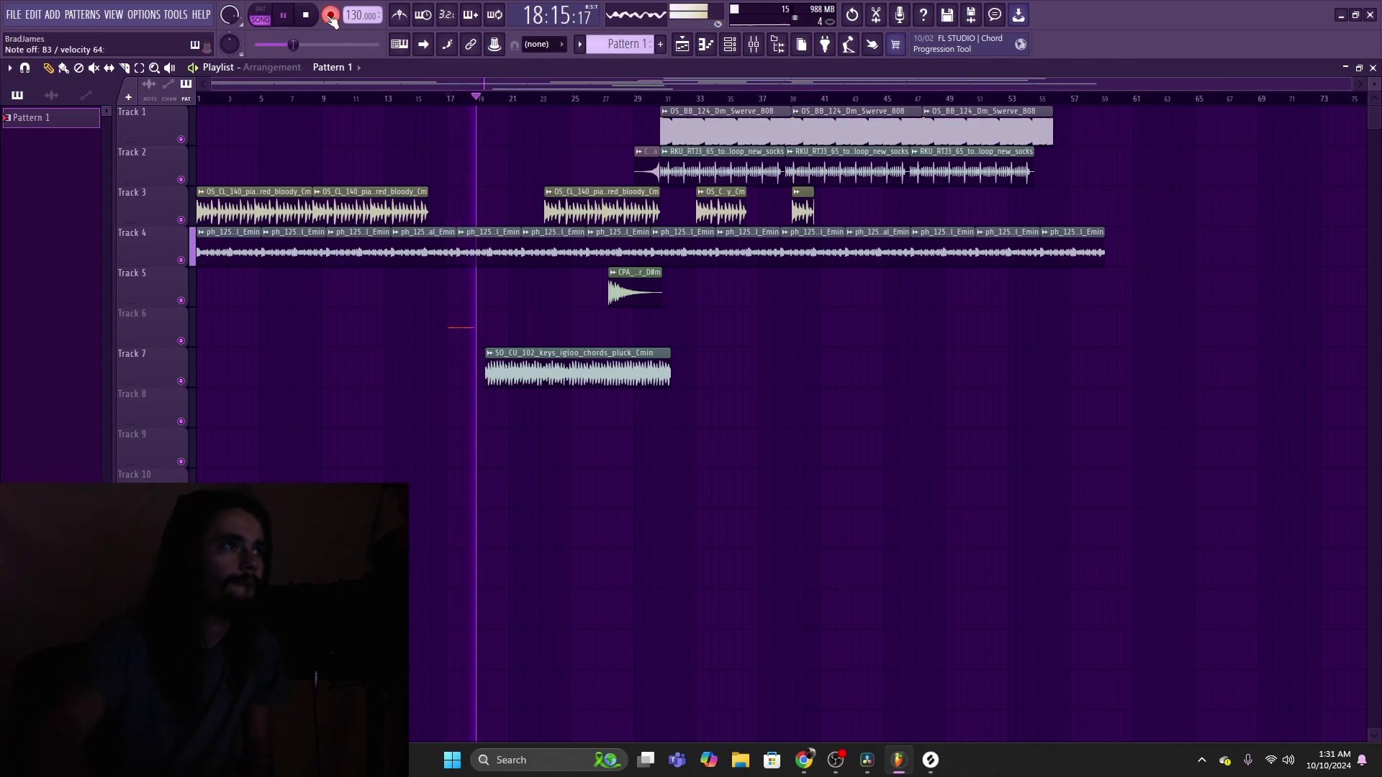
{"action": "scroll", "coordinate": [444, 97], "scroll_direction": "up", "scroll_amount": 2}
{"action": "left_click", "coordinate": [442, 98]}
{"action": "scroll", "coordinate": [446, 101], "scroll_direction": "up", "scroll_amount": 6}
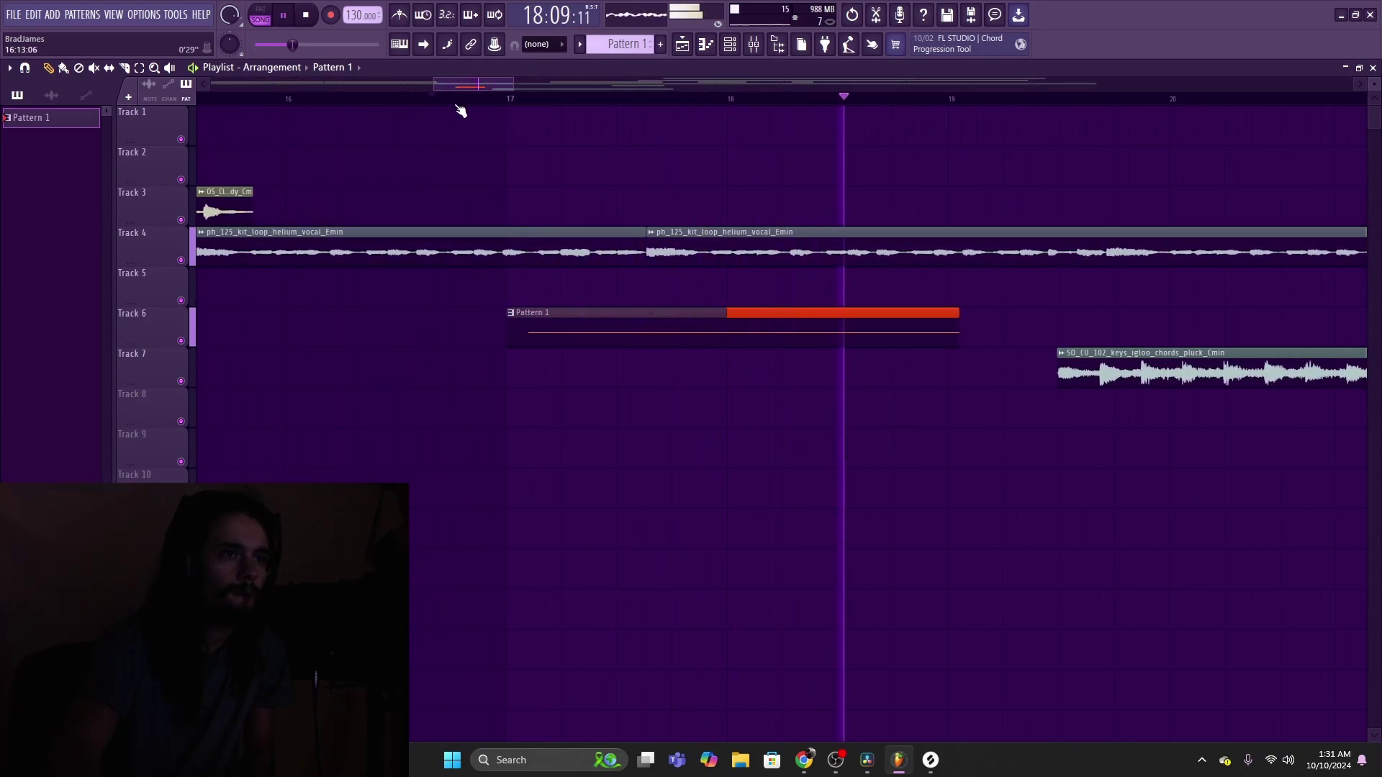
{"action": "scroll", "coordinate": [461, 112], "scroll_direction": "down", "scroll_amount": 1}
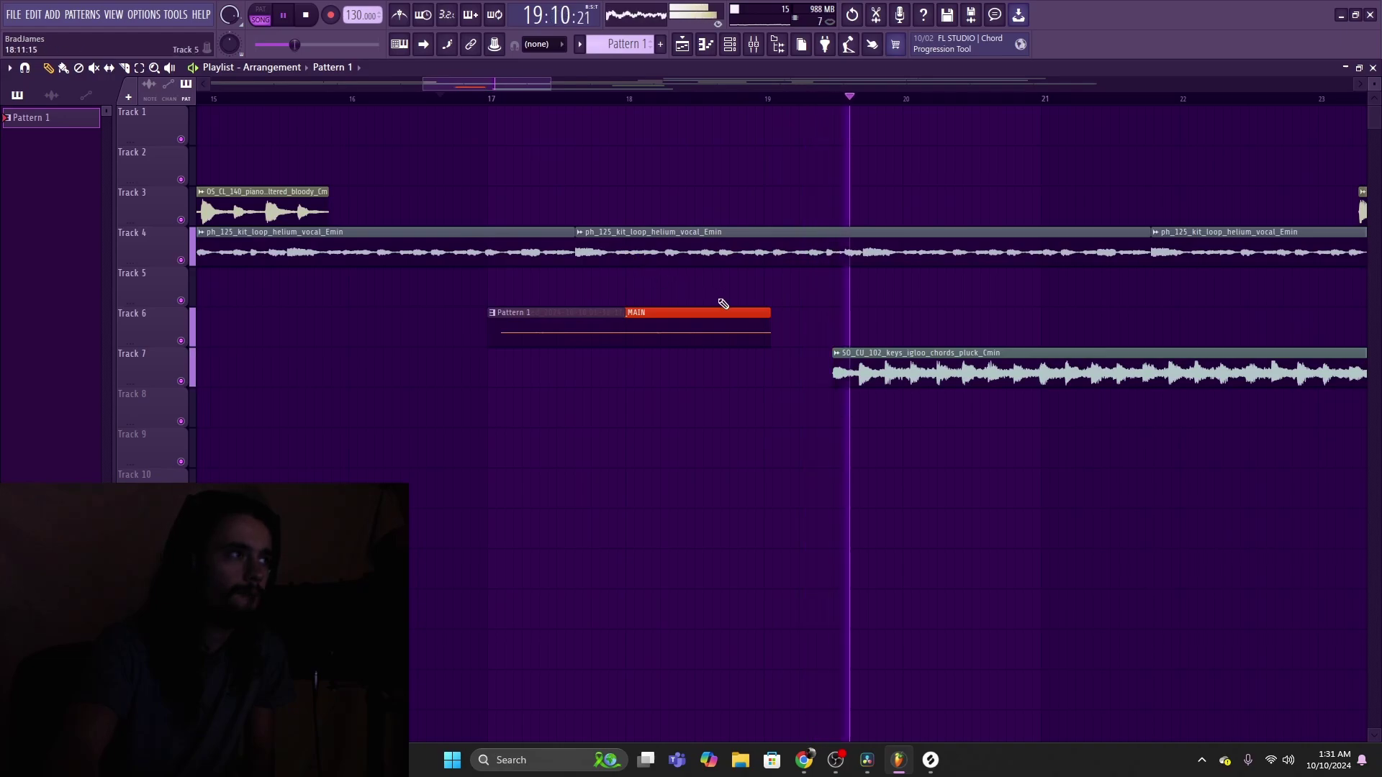
{"action": "right_click", "coordinate": [520, 311]}
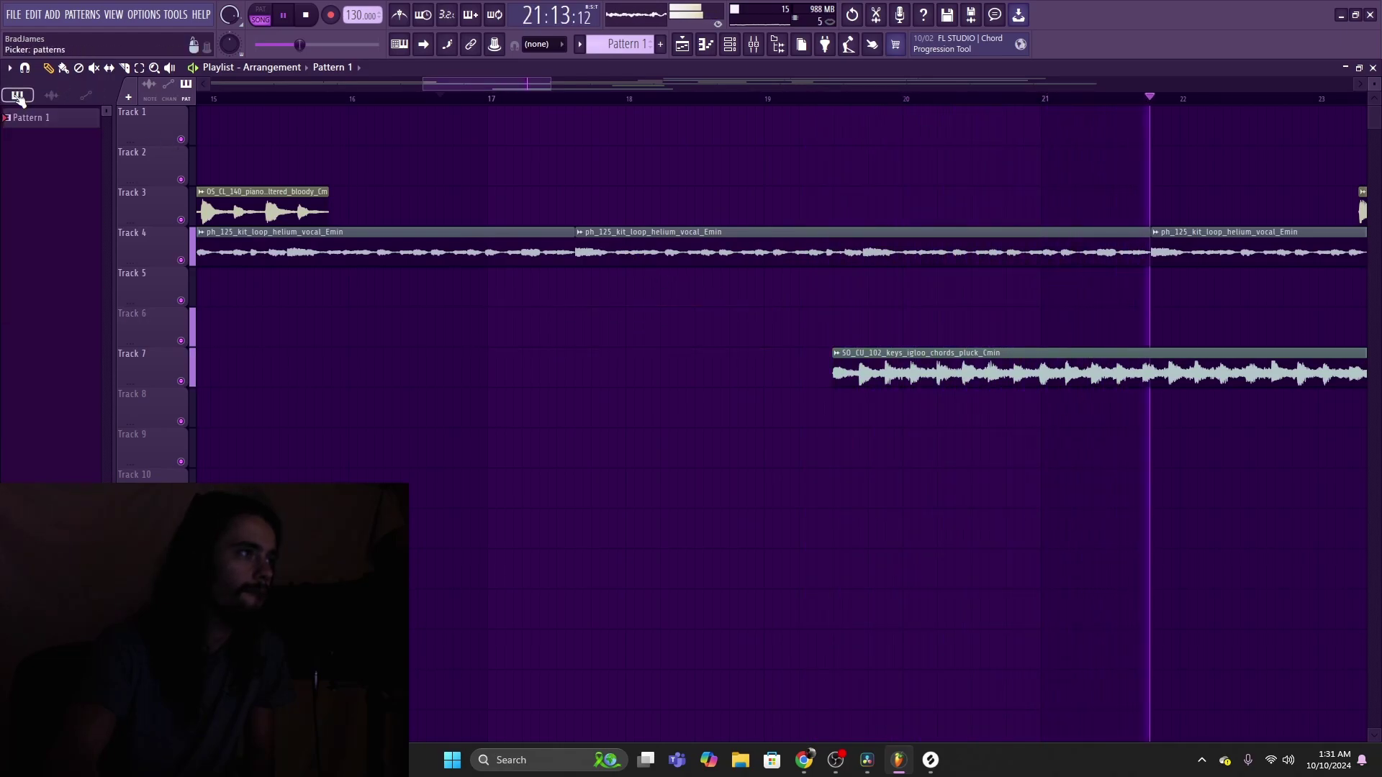
Step: Stop playback and replay the arrangement from about bar 18 to listen to the keys section
{"action": "left_click", "coordinate": [305, 15]}
{"action": "left_click", "coordinate": [305, 14]}
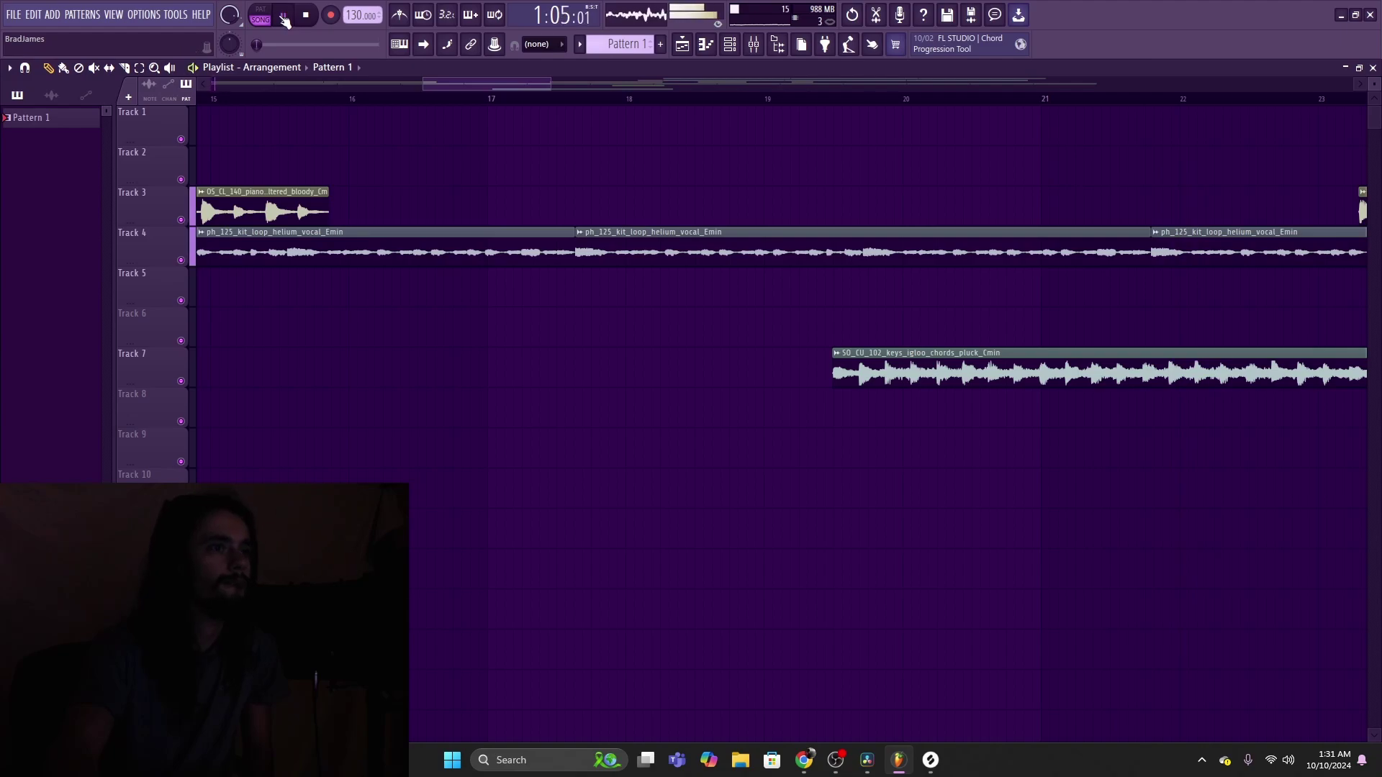
{"action": "scroll", "coordinate": [672, 96], "scroll_direction": "down", "scroll_amount": 4}
{"action": "left_click", "coordinate": [675, 100]}
{"action": "scroll", "coordinate": [676, 101], "scroll_direction": "up", "scroll_amount": 2}
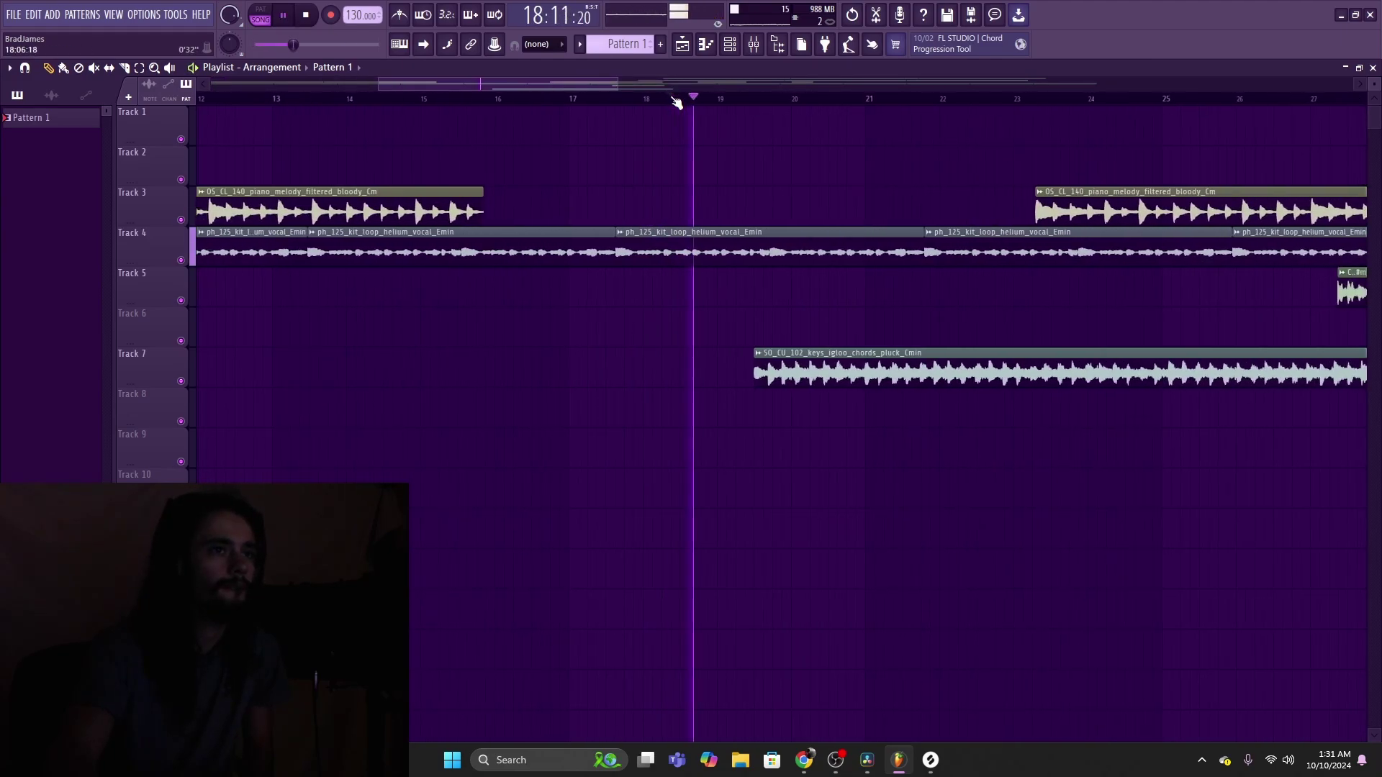
{"action": "scroll", "coordinate": [676, 101], "scroll_direction": "down", "scroll_amount": 2}
{"action": "scroll", "coordinate": [682, 101], "scroll_direction": "up", "scroll_amount": 2}
{"action": "scroll", "coordinate": [663, 222], "scroll_direction": "down", "scroll_amount": 3}
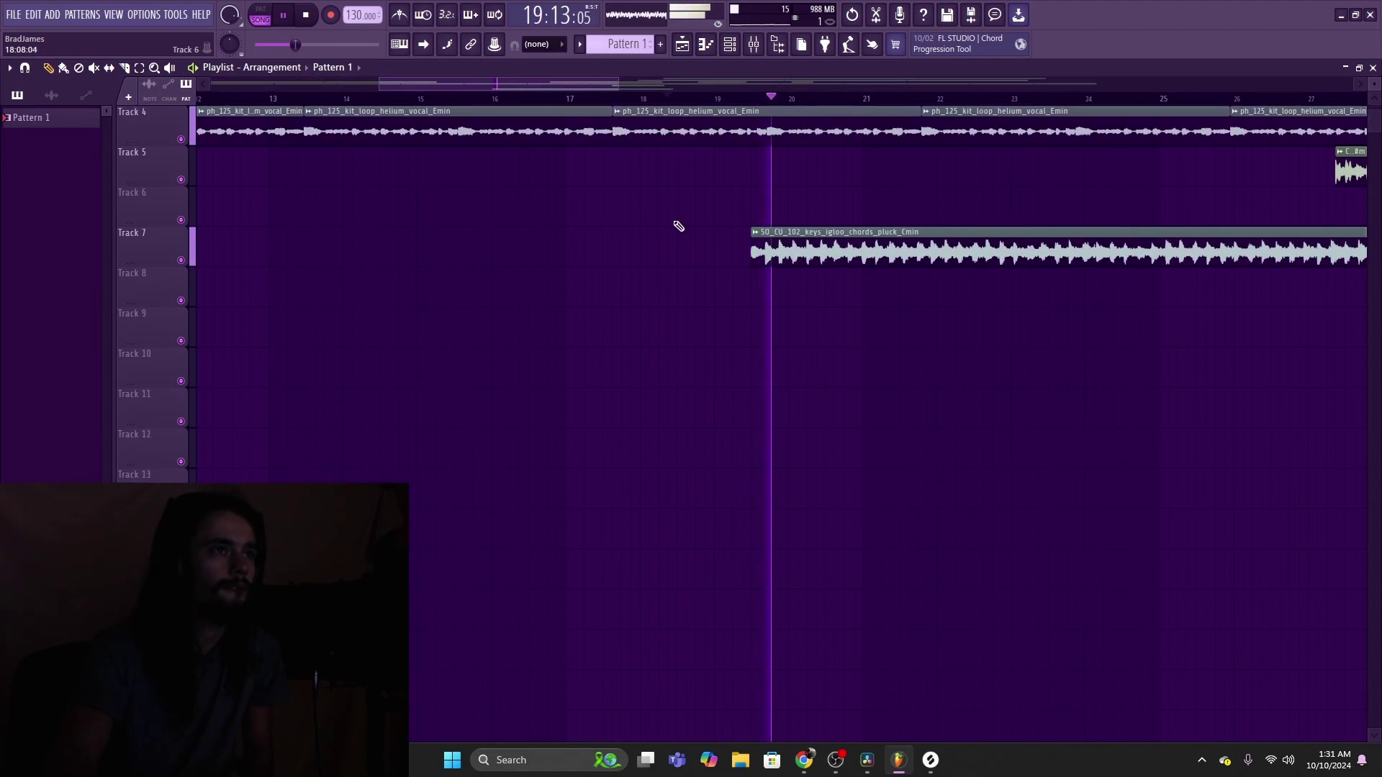
{"action": "scroll", "coordinate": [682, 232], "scroll_direction": "up", "scroll_amount": 3}
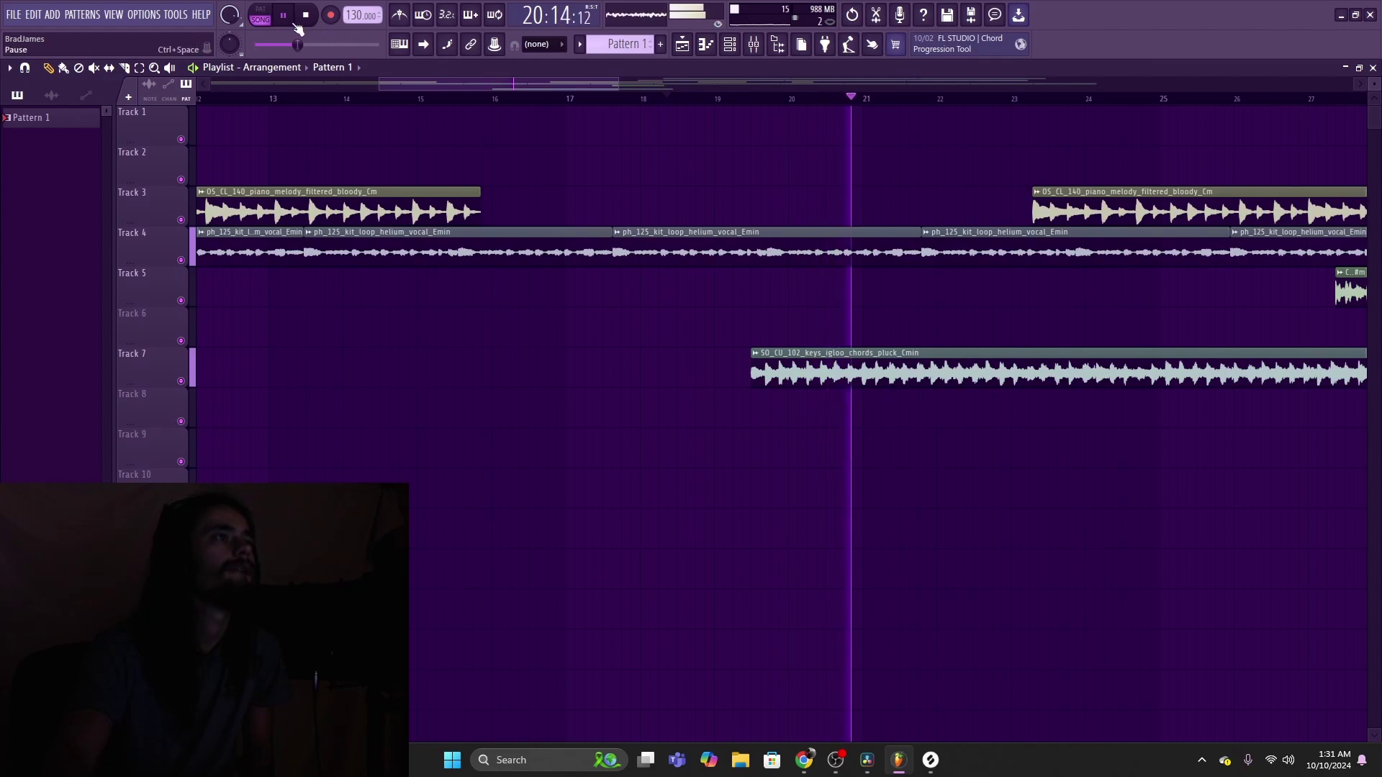
Step: Examine the channel rack's audio channels and the sample settings of the piano melody channel
{"action": "left_click", "coordinate": [736, 46]}
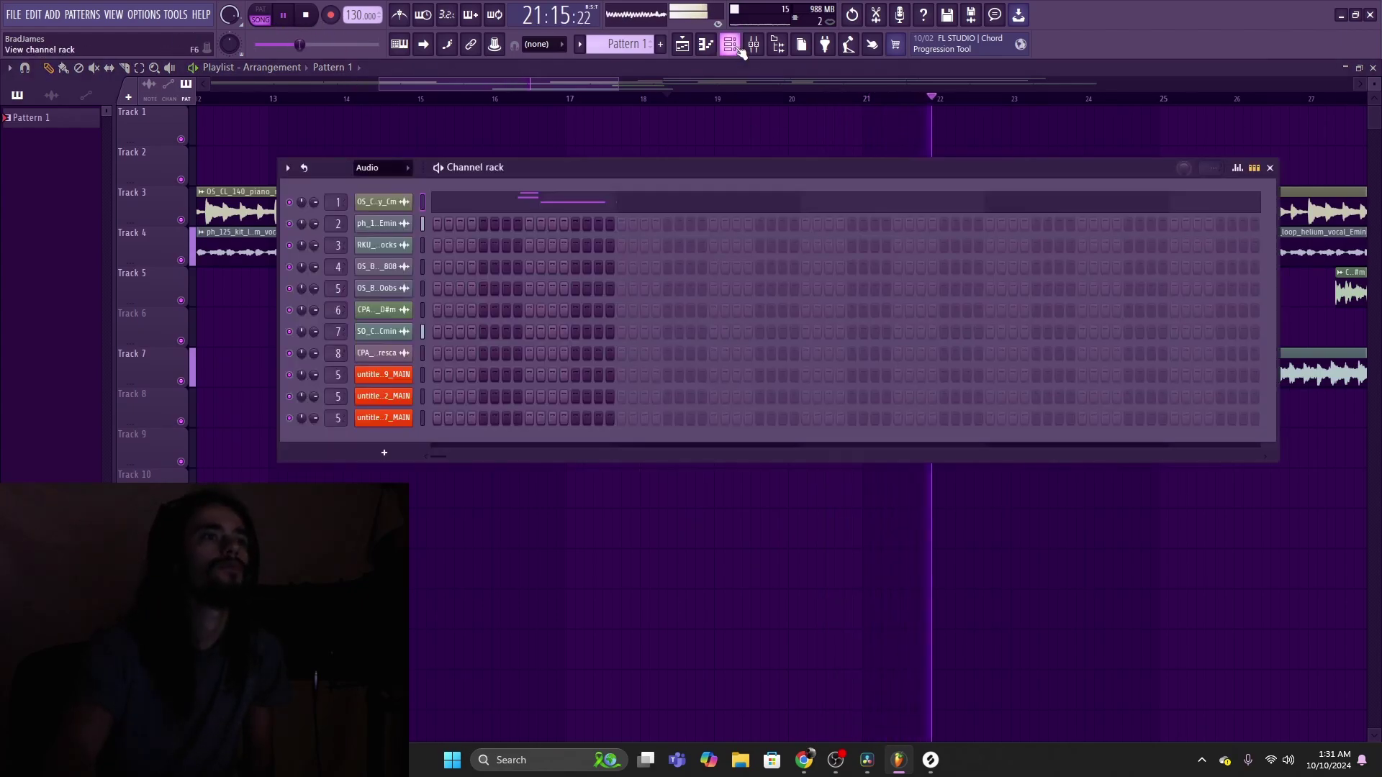
{"action": "left_click", "coordinate": [734, 50]}
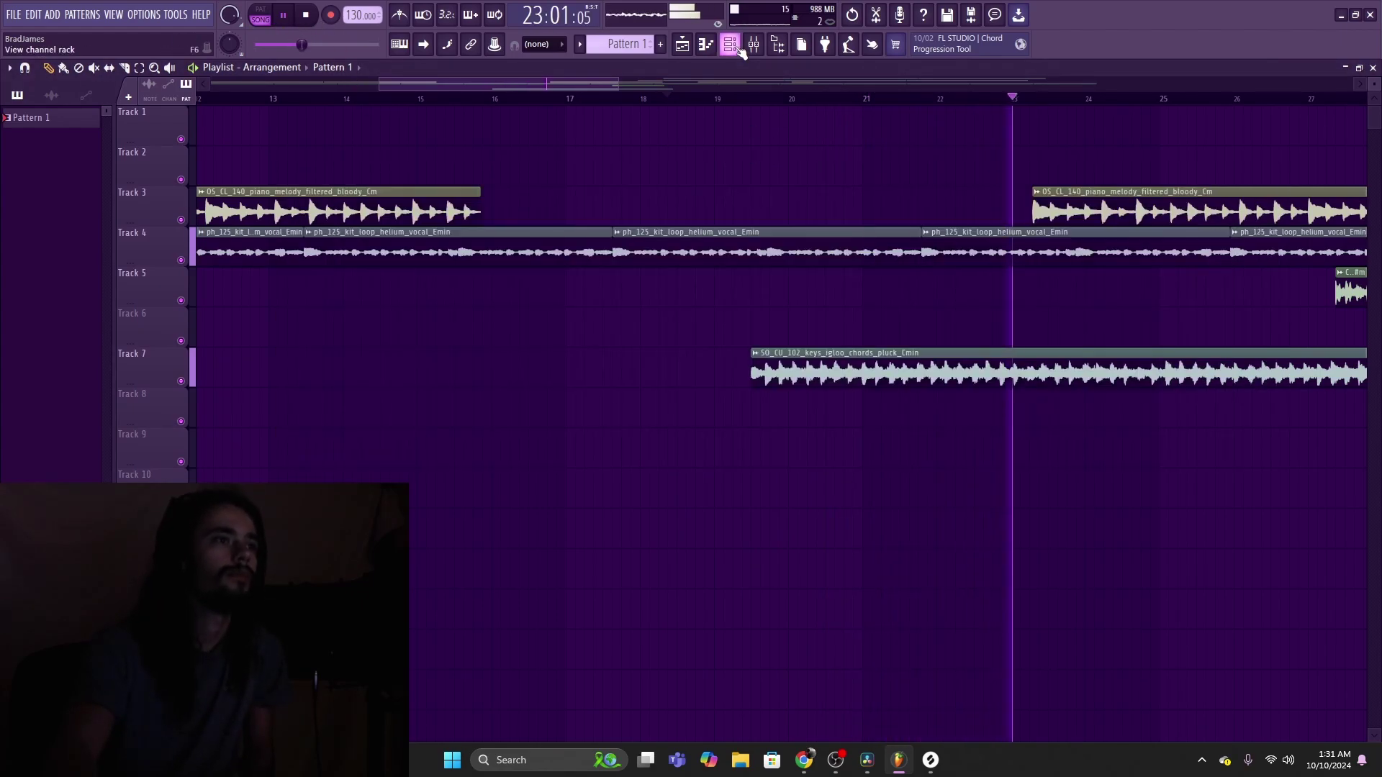
{"action": "left_click", "coordinate": [733, 51]}
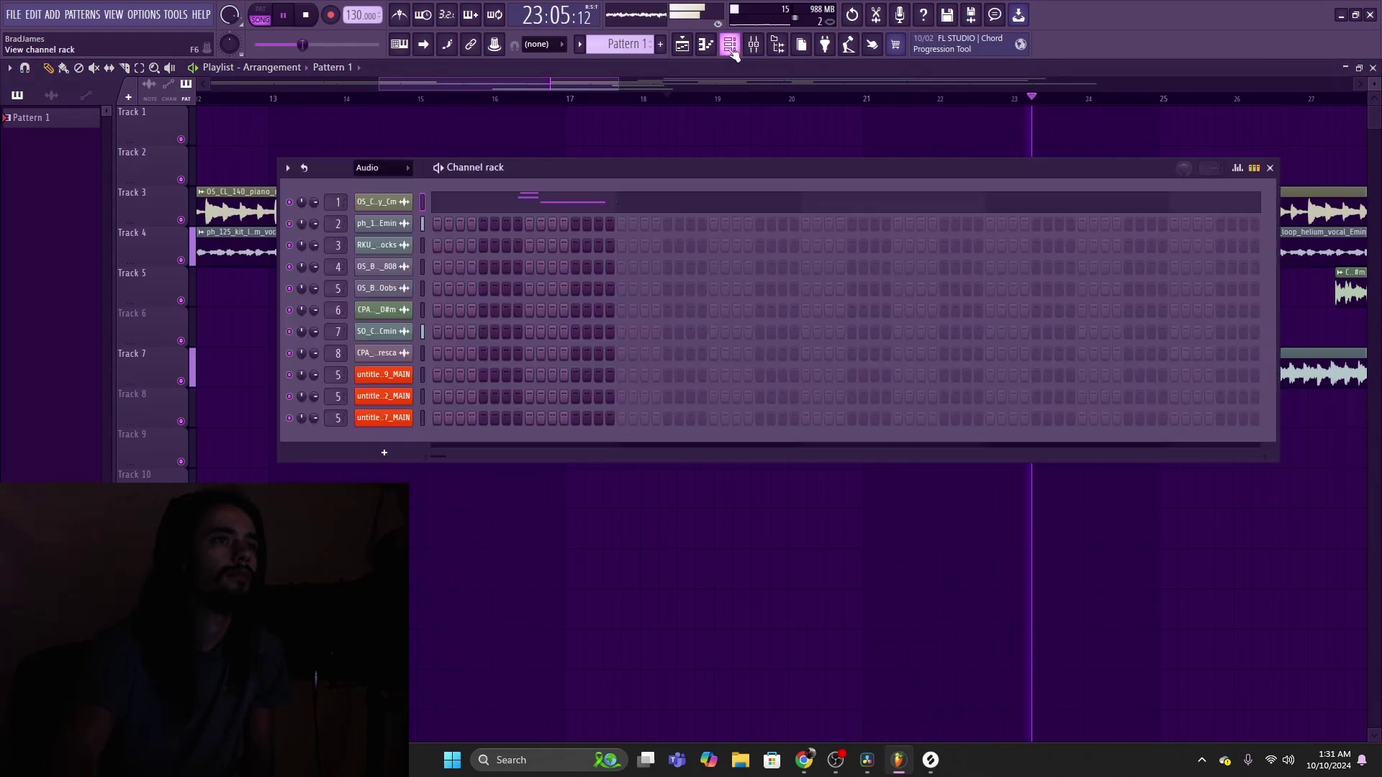
{"action": "left_click", "coordinate": [400, 203]}
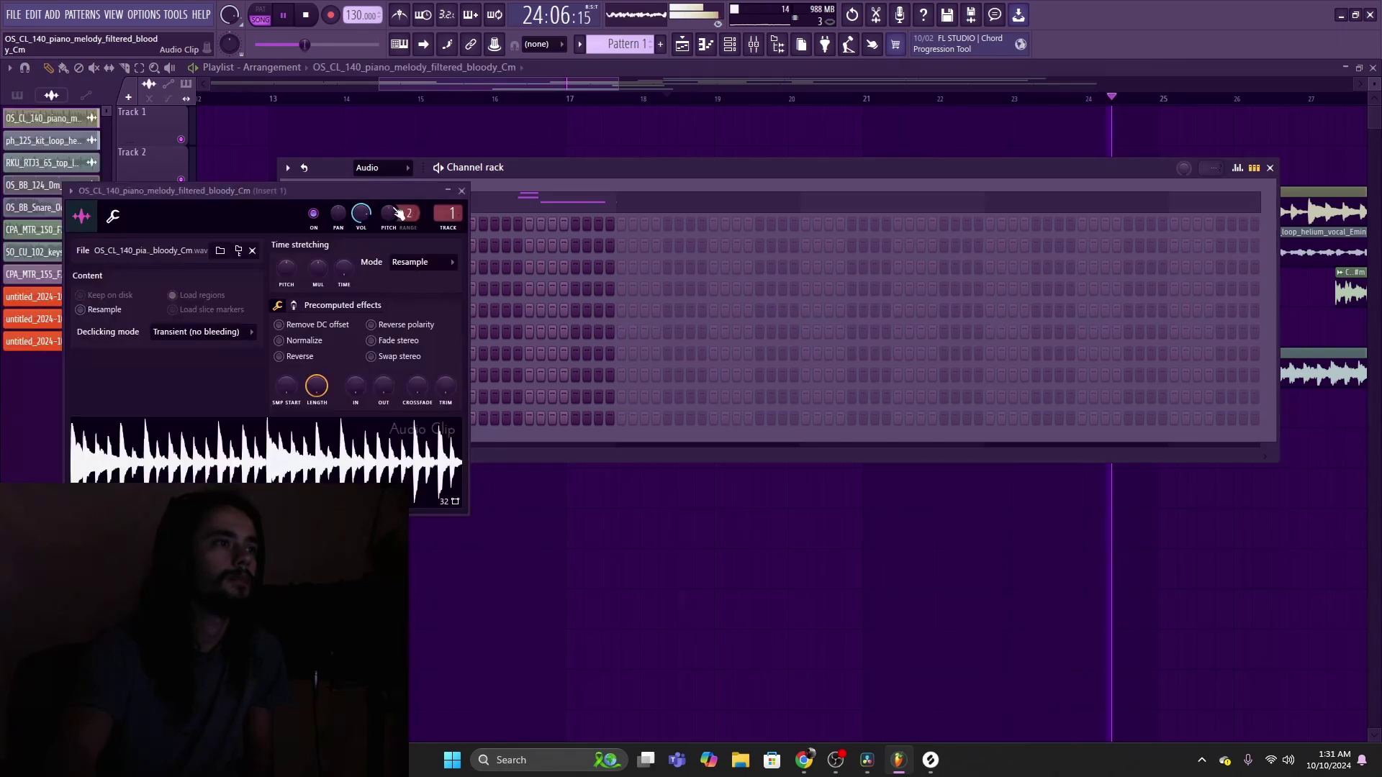
{"action": "left_click", "coordinate": [621, 170]}
{"action": "left_click", "coordinate": [398, 205]}
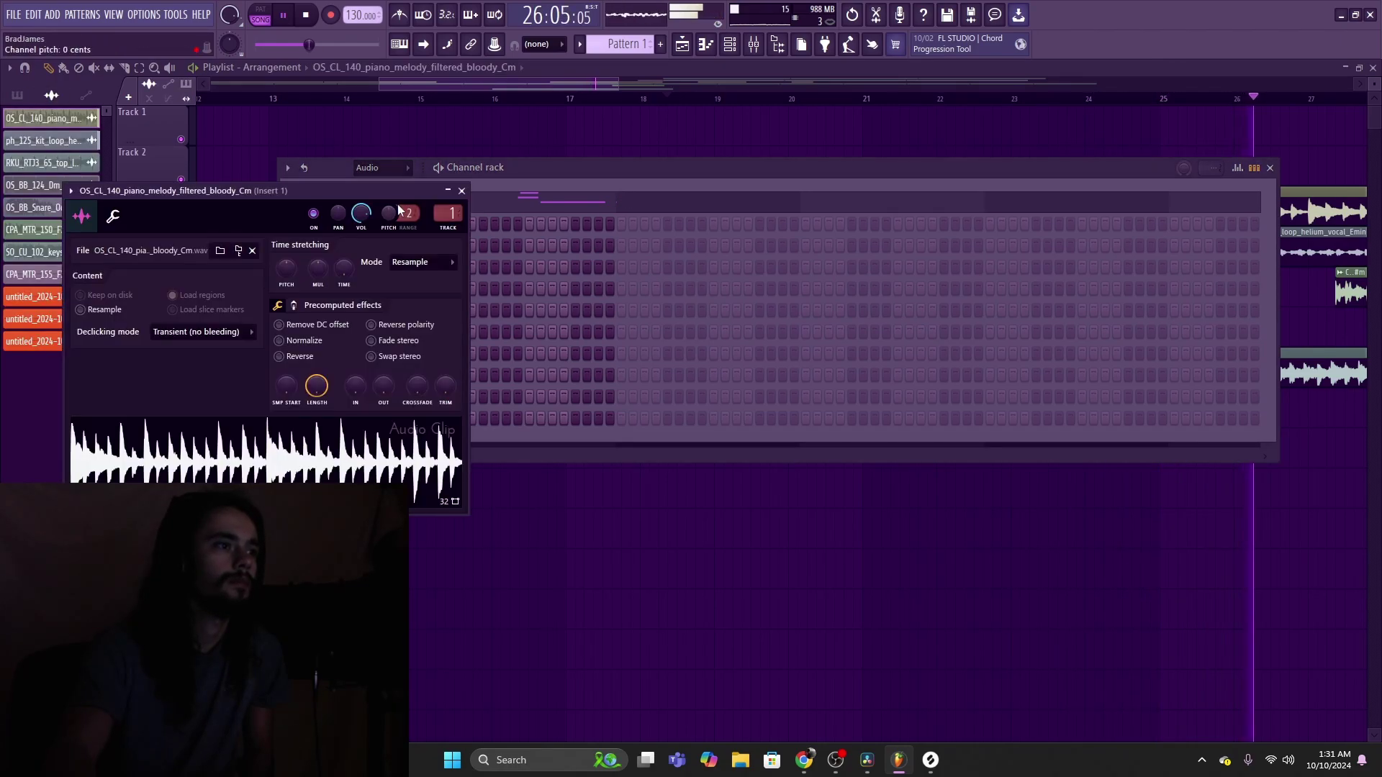
{"action": "left_click", "coordinate": [461, 190]}
Step: Delete all of the piano melody channel's notes from Pattern 1 in the piano roll
{"action": "left_click", "coordinate": [552, 203]}
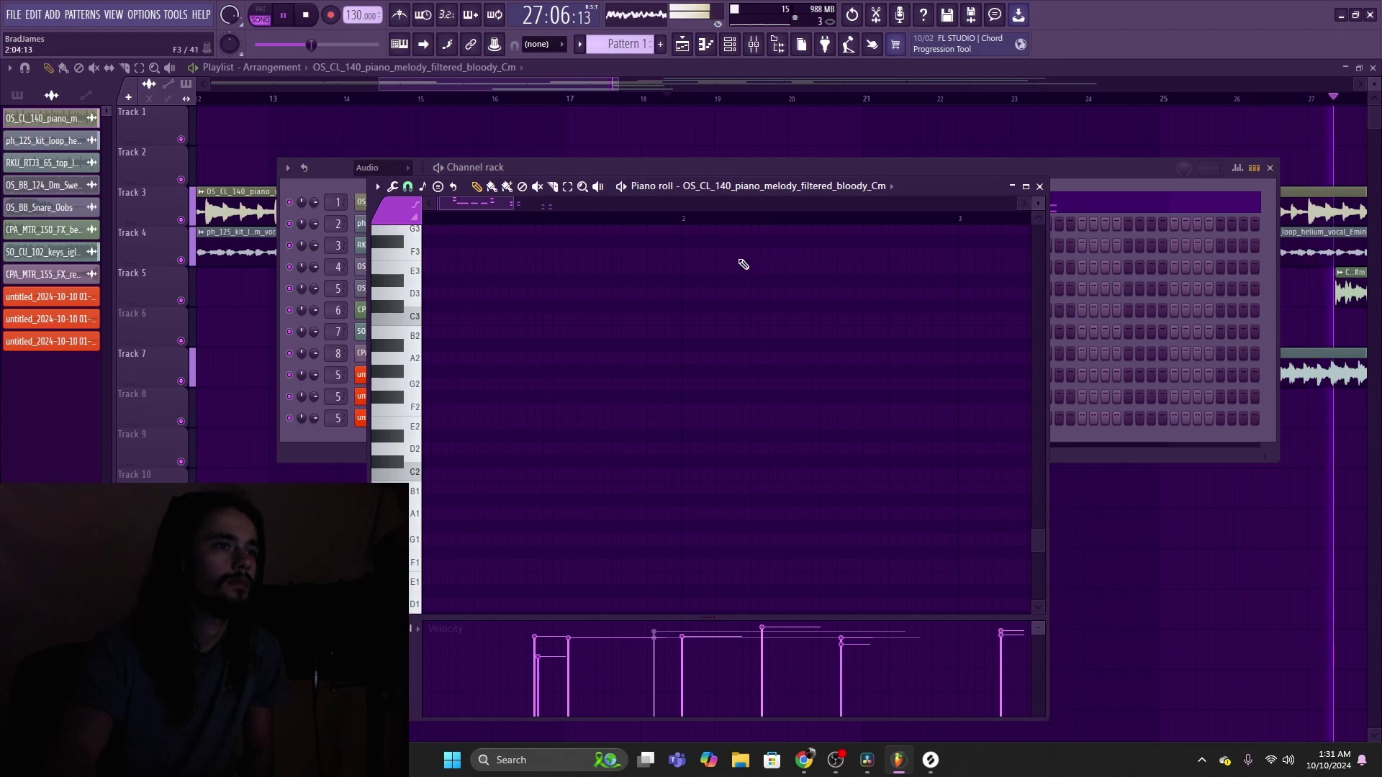
{"action": "scroll", "coordinate": [581, 296], "scroll_direction": "up", "scroll_amount": 10}
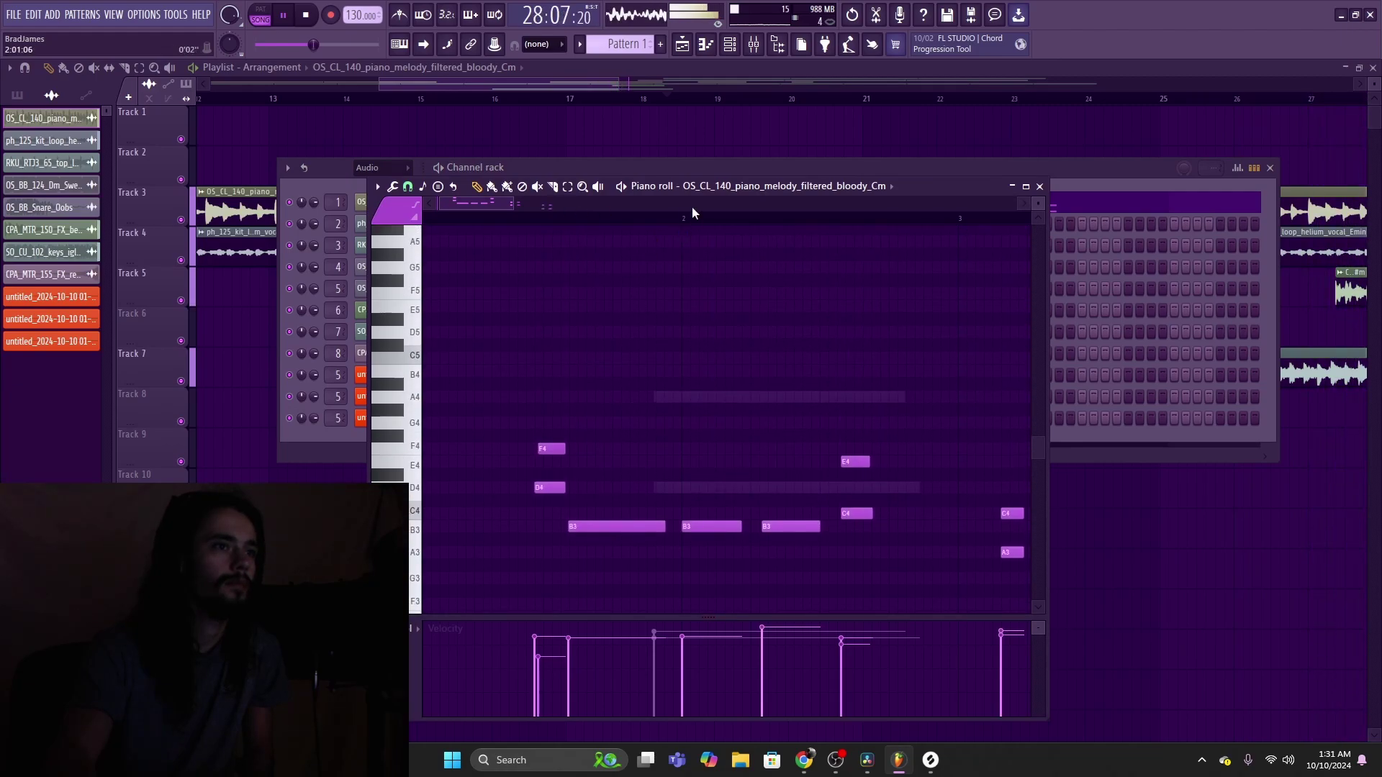
{"action": "scroll", "coordinate": [693, 206], "scroll_direction": "down", "scroll_amount": 6}
{"action": "scroll", "coordinate": [787, 300], "scroll_direction": "down", "scroll_amount": 4}
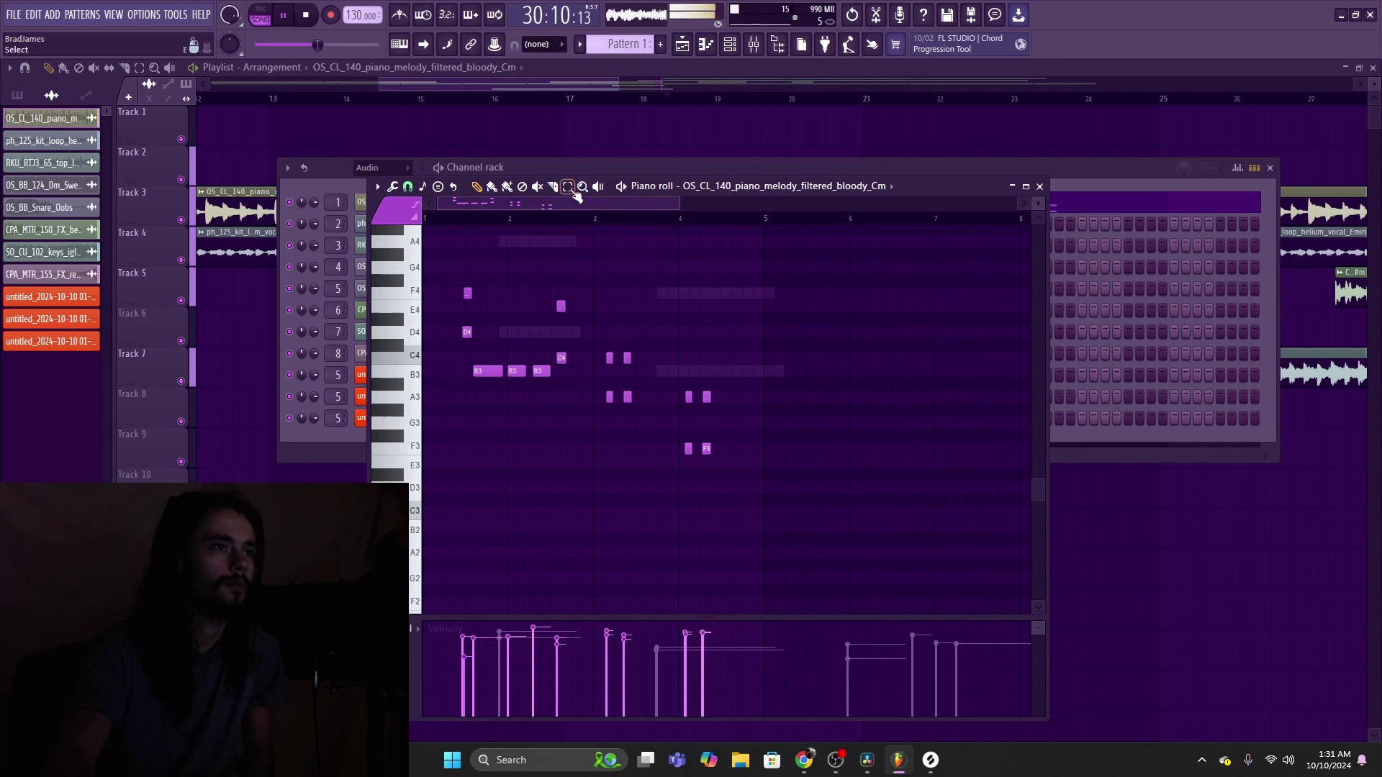
{"action": "left_click_drag", "start_coordinate": [790, 237], "coordinate": [423, 579]}
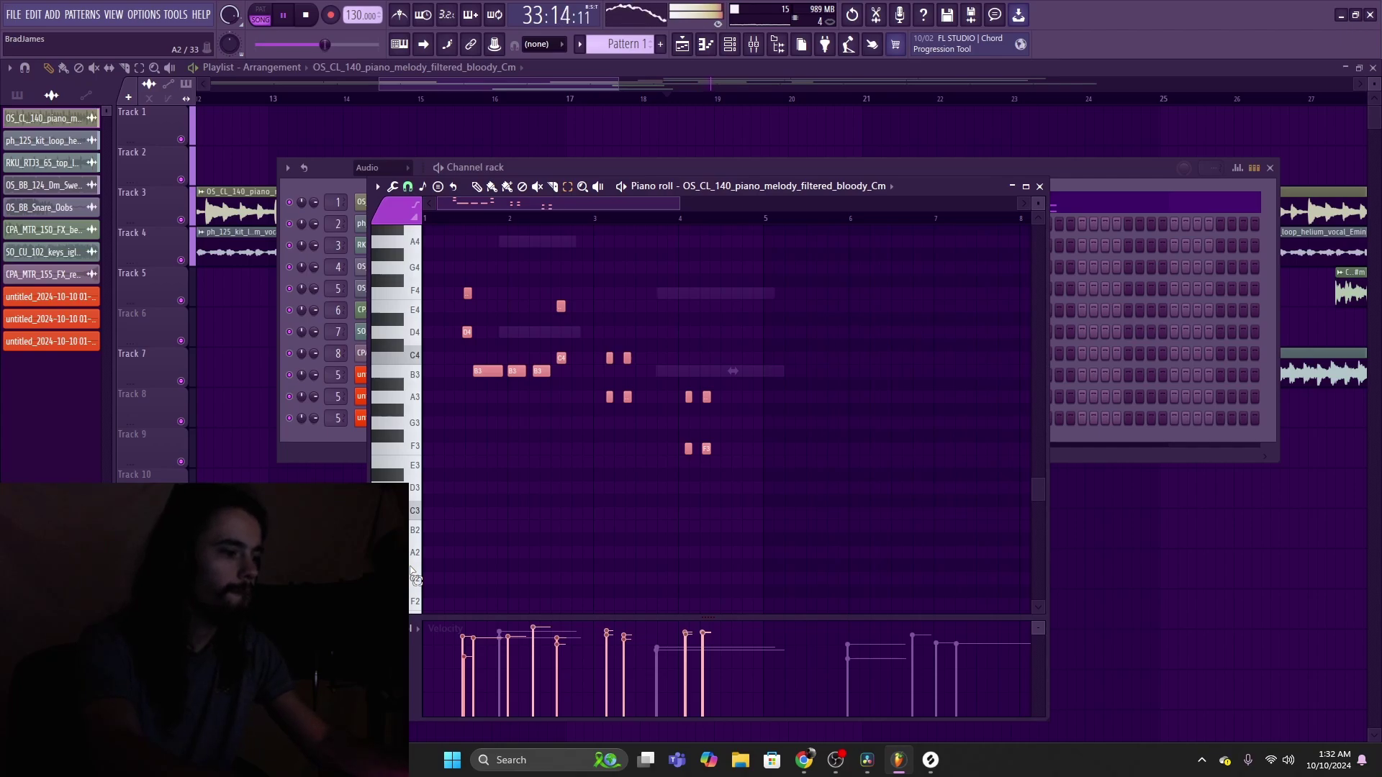
{"action": "key", "text": "Delete"}
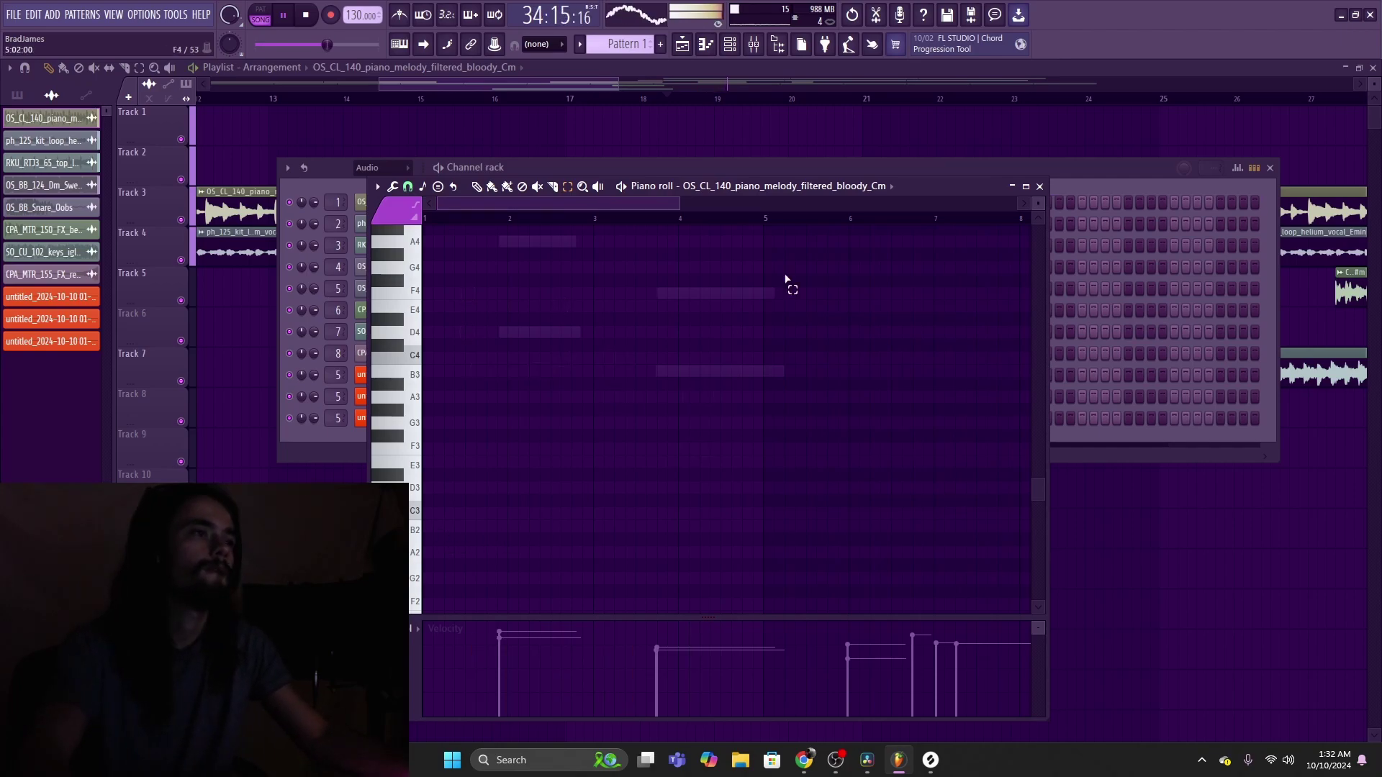
{"action": "left_click", "coordinate": [1039, 187]}
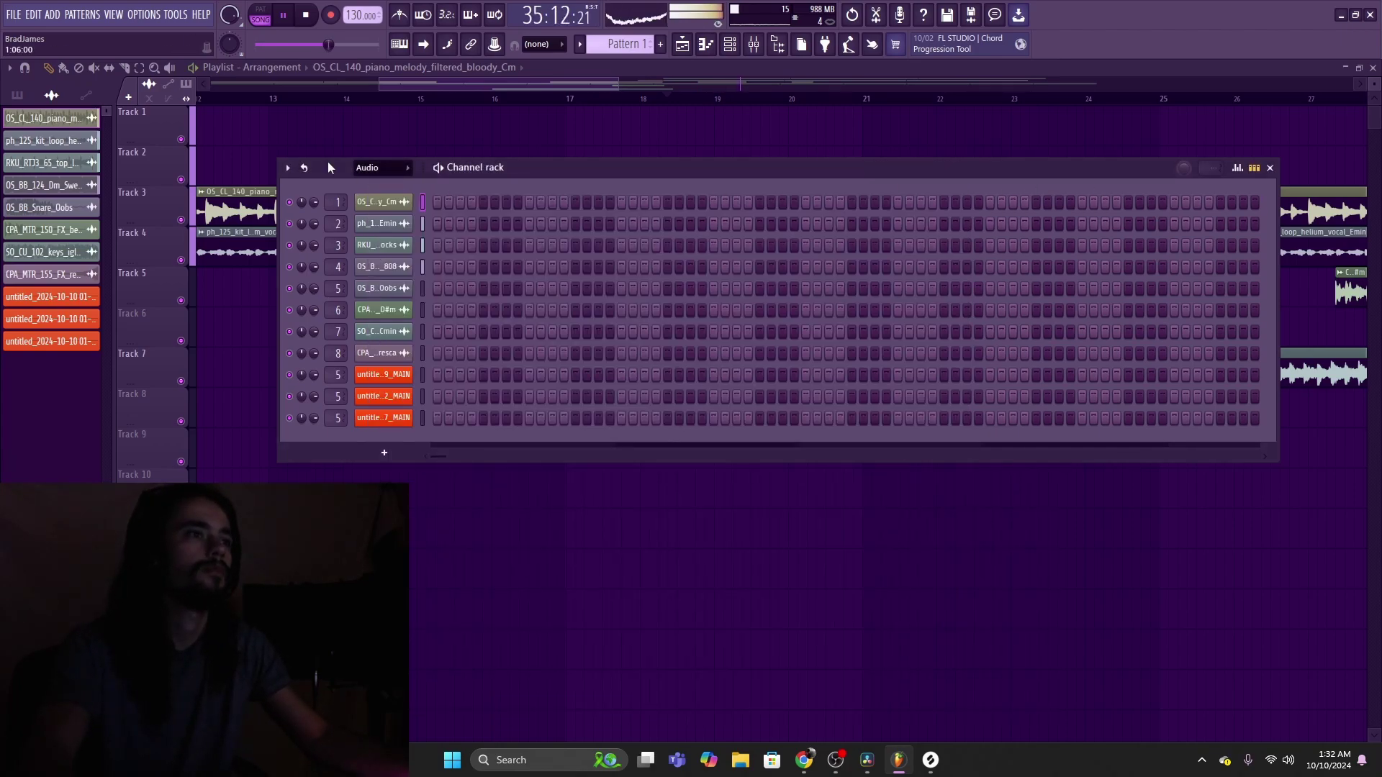
Step: Add a second FL Keys channel to the channel rack while playing from about bar 15
{"action": "left_click", "coordinate": [405, 100]}
{"action": "left_click", "coordinate": [754, 45]}
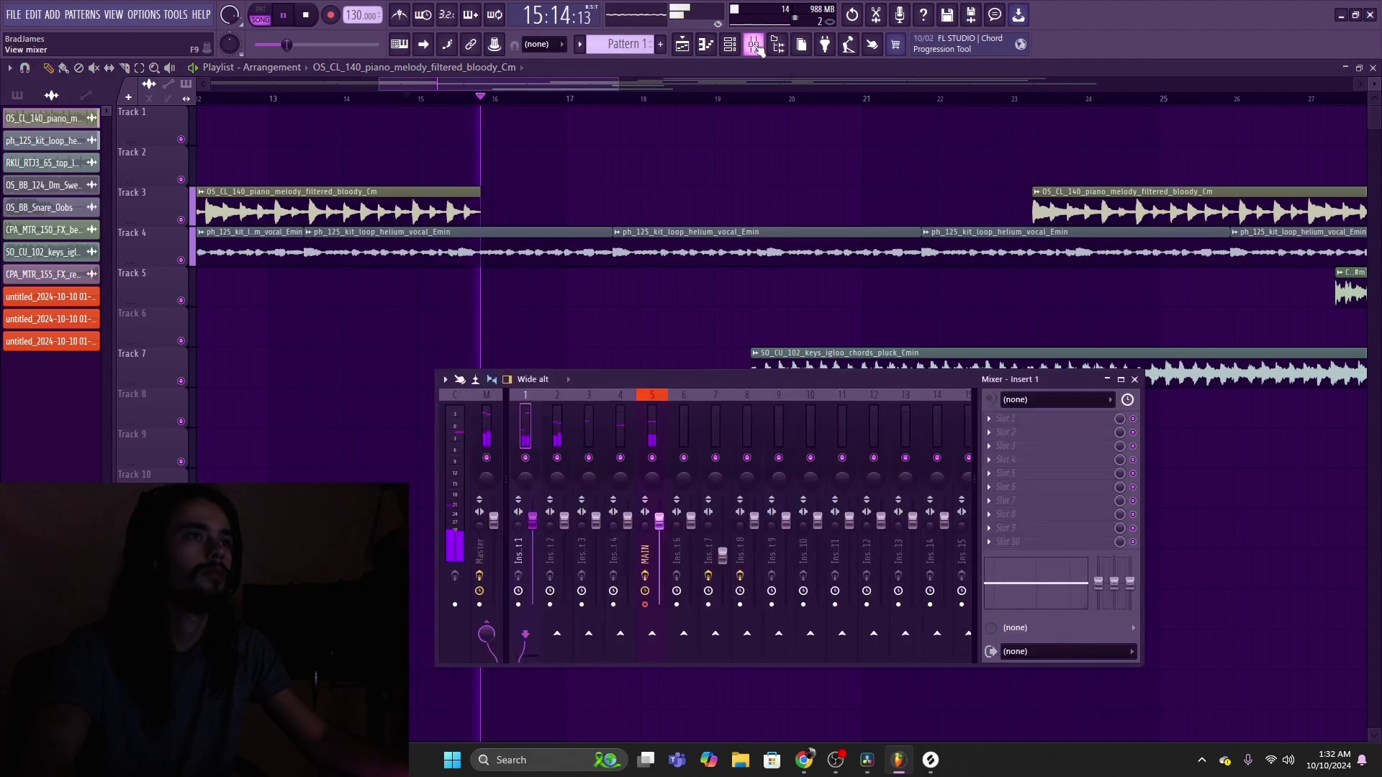
{"action": "left_click", "coordinate": [729, 44]}
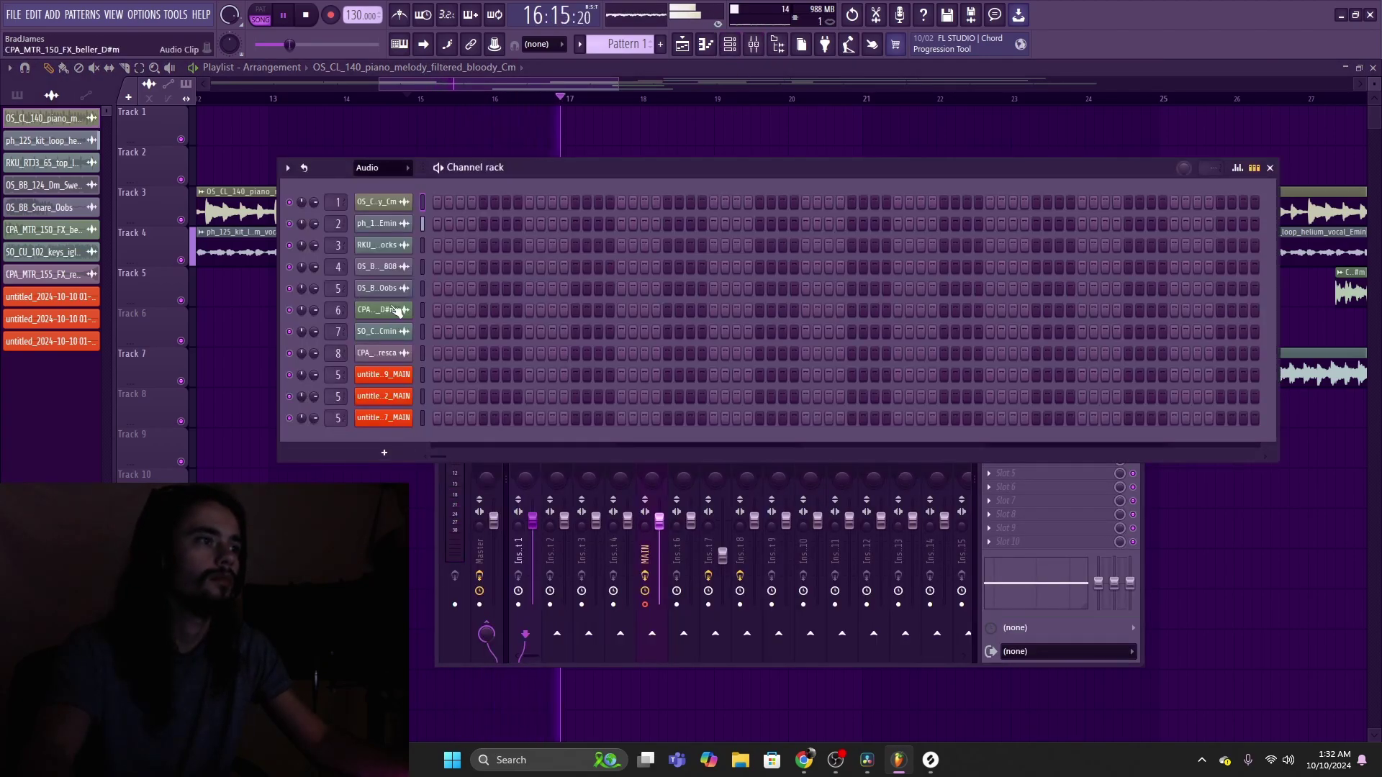
{"action": "left_click", "coordinate": [385, 455]}
{"action": "left_click", "coordinate": [426, 299]}
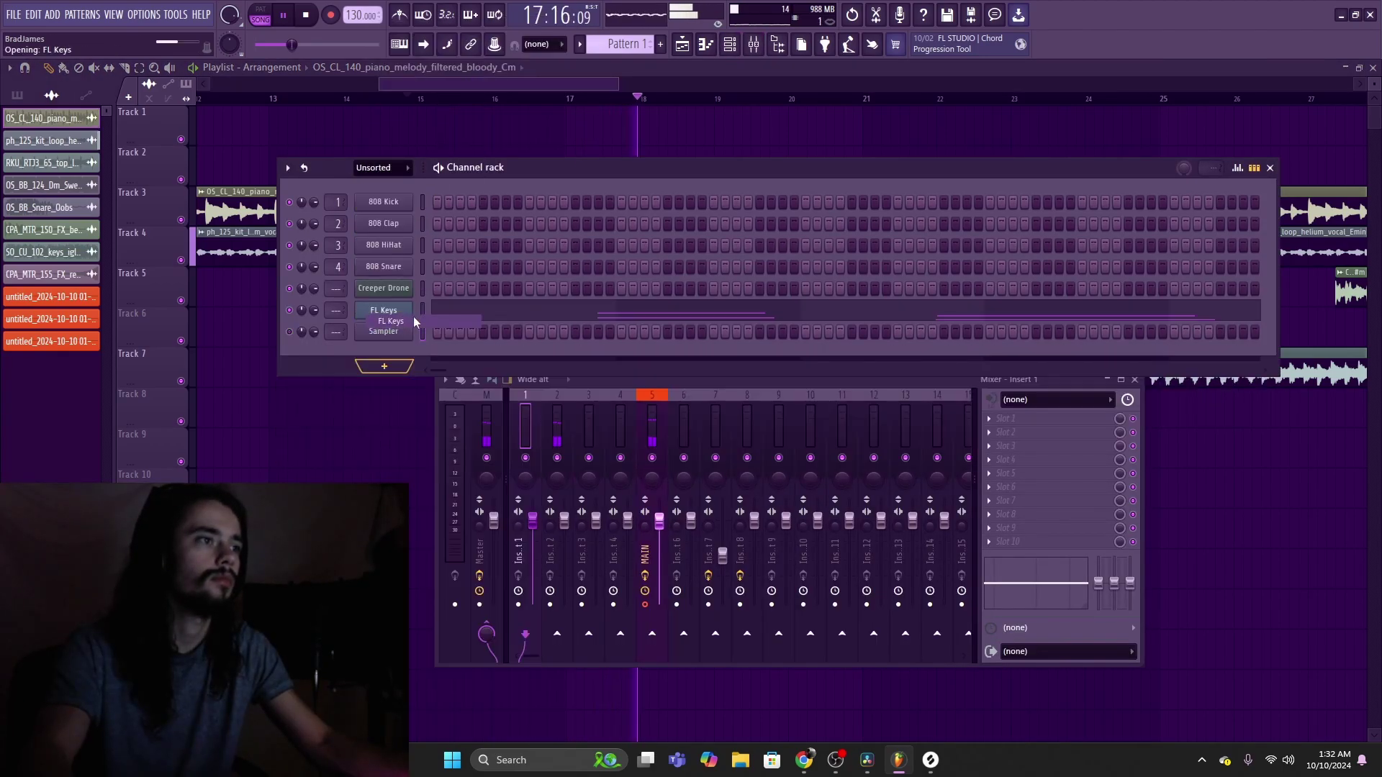
{"action": "left_click", "coordinate": [368, 154]}
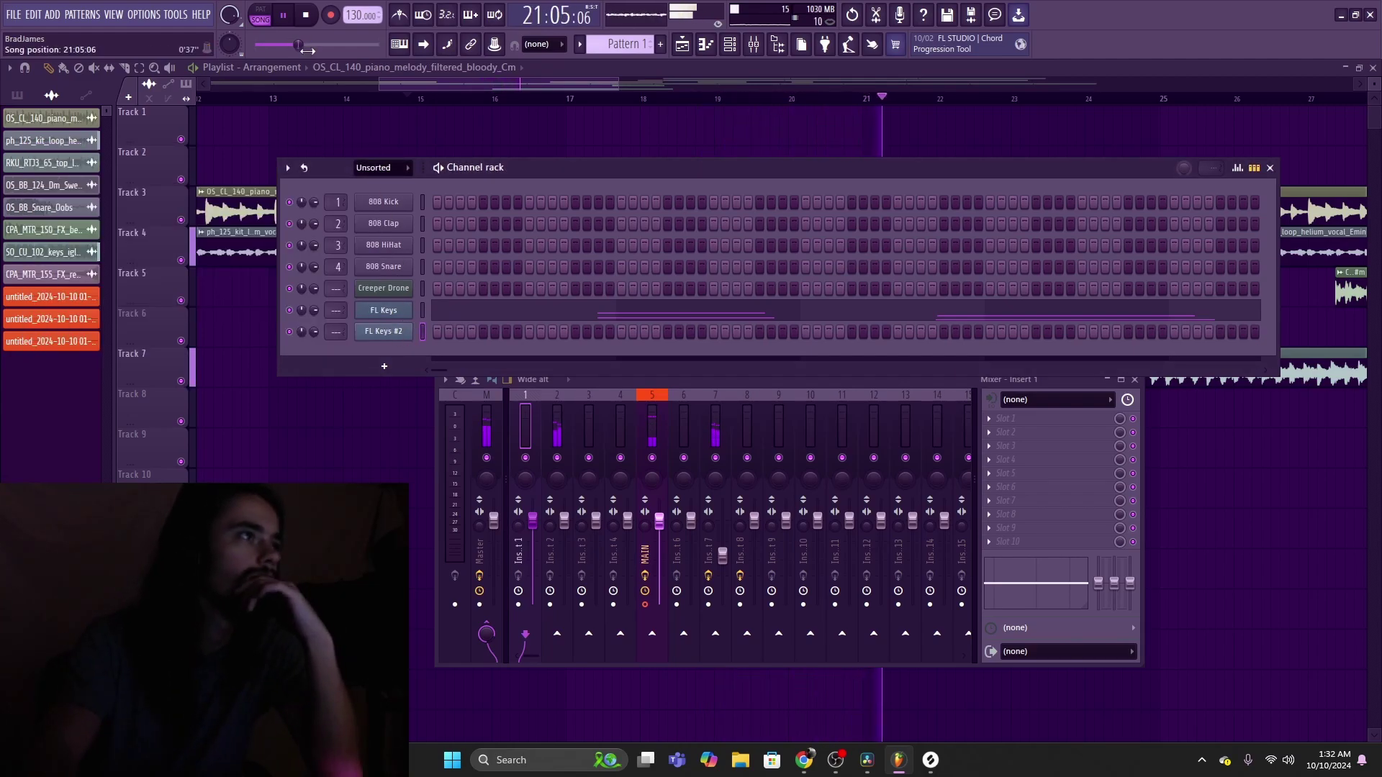
Step: Start a recording from bar 1 after opening the recording filter options, and set the playhead at about bar 14
{"action": "left_click", "coordinate": [306, 14]}
{"action": "right_click", "coordinate": [330, 14]}
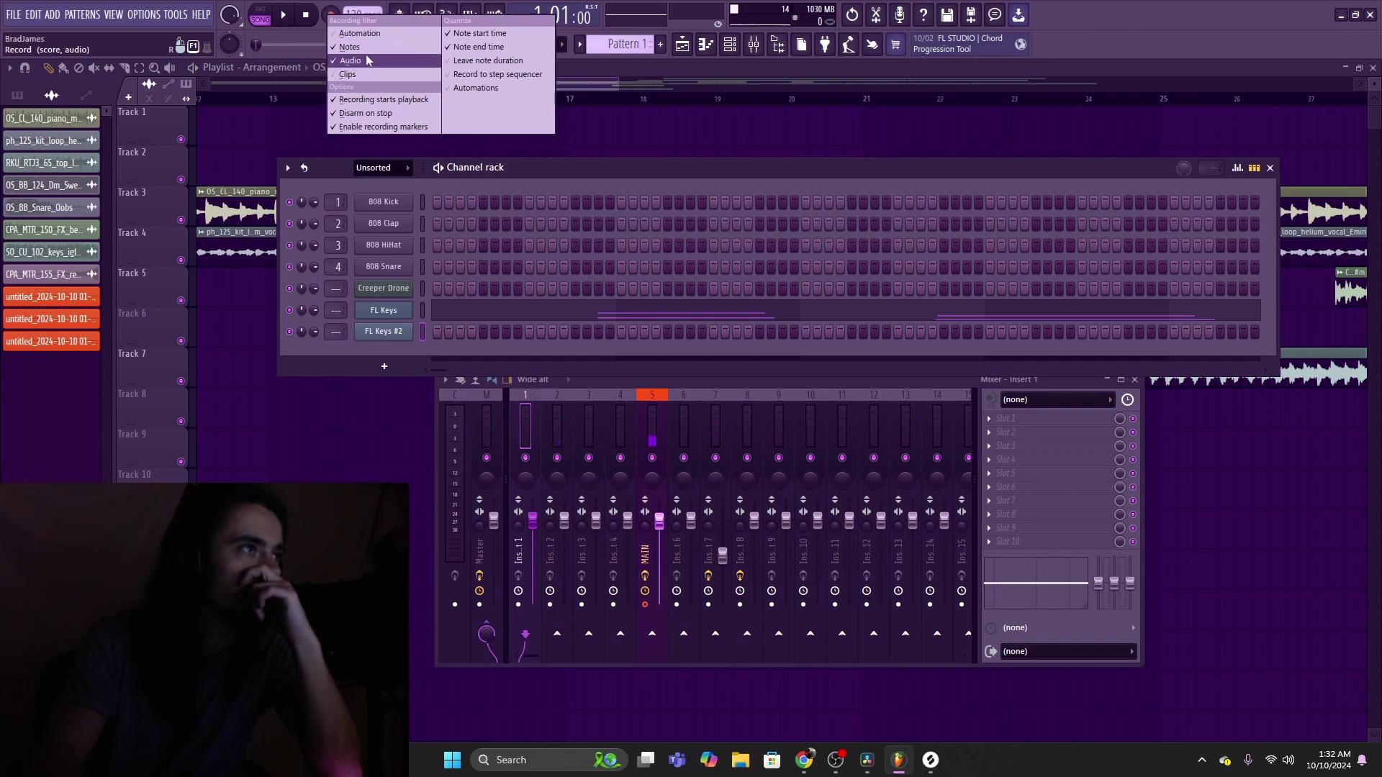
{"action": "left_click", "coordinate": [338, 33]}
{"action": "key", "text": "space"}
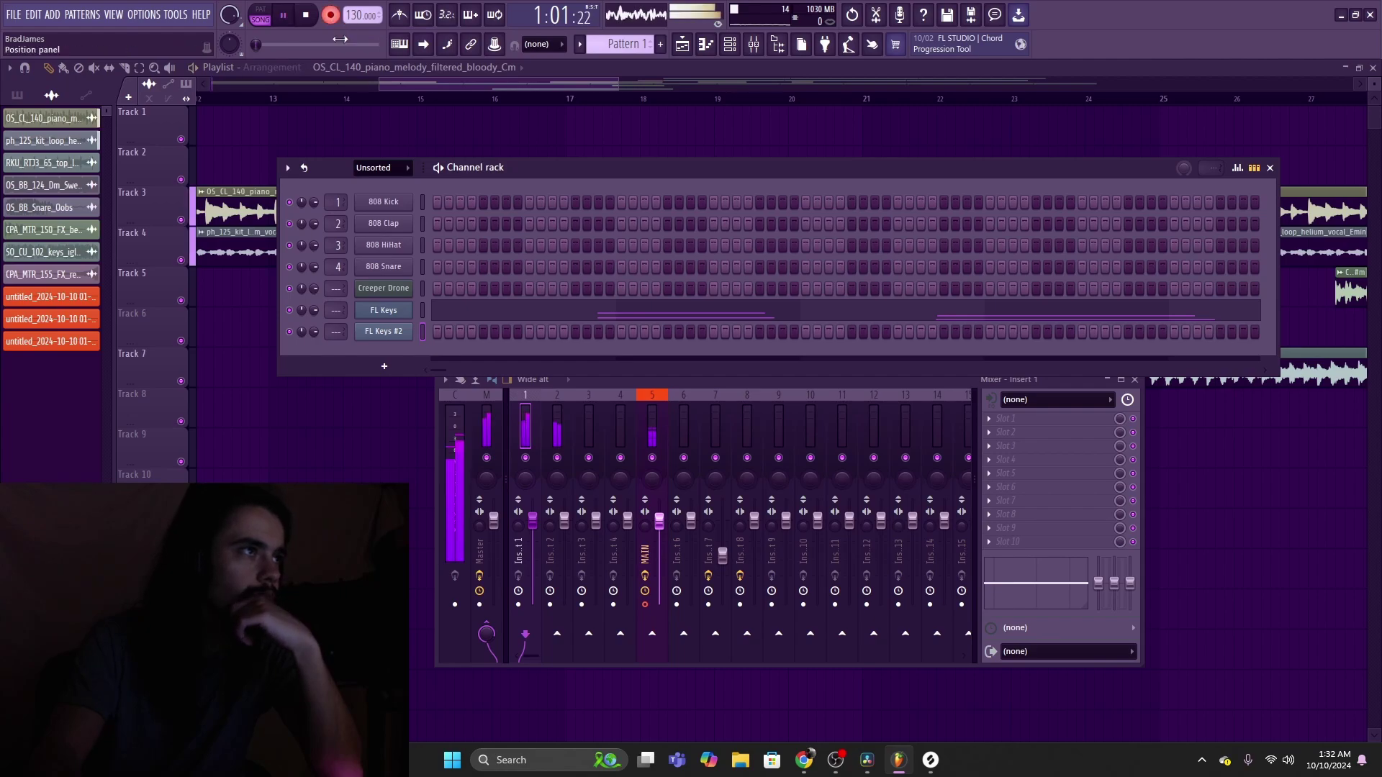
{"action": "left_click", "coordinate": [409, 98]}
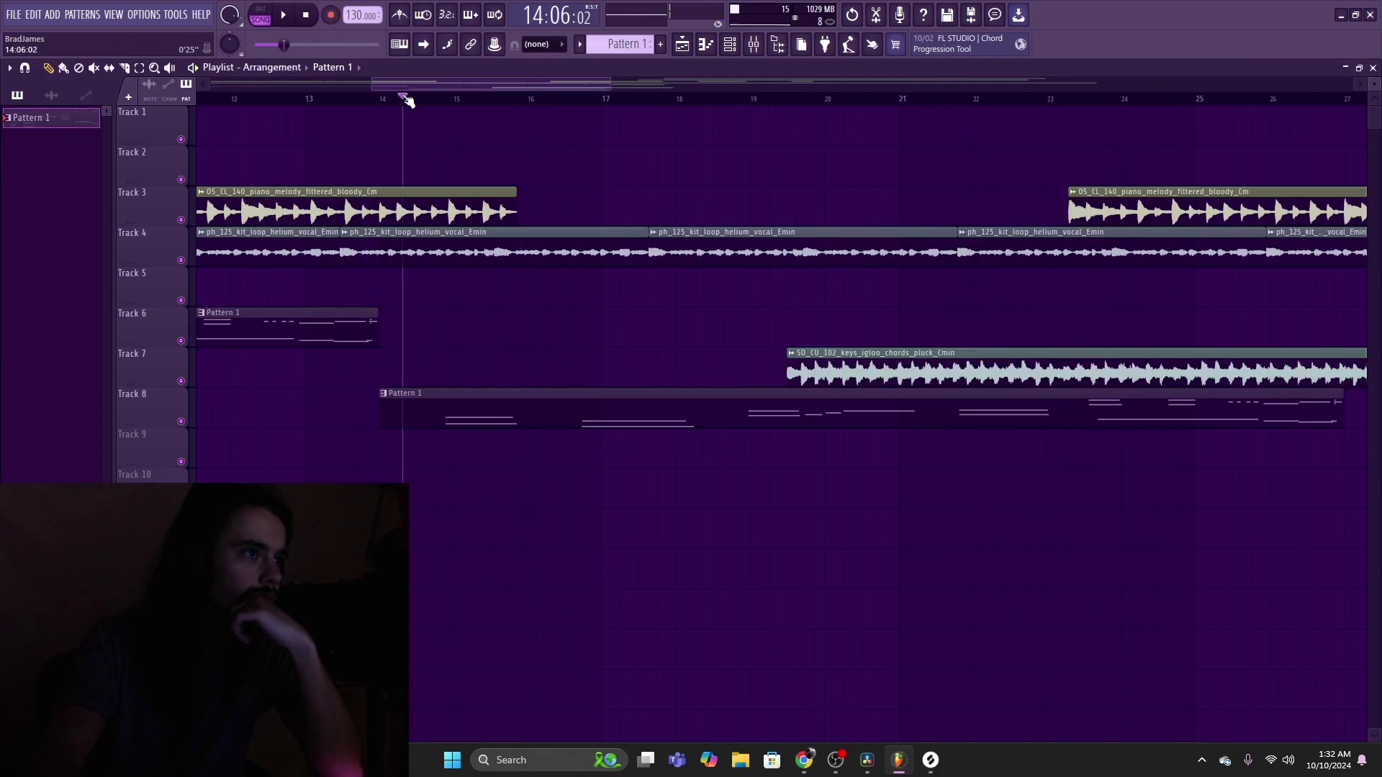
Step: Delete the Pattern 1 clips from Track 6 and Track 8
{"action": "scroll", "coordinate": [408, 100], "scroll_direction": "down", "scroll_amount": 4}
{"action": "scroll", "coordinate": [462, 278], "scroll_direction": "down", "scroll_amount": 5}
{"action": "scroll", "coordinate": [458, 333], "scroll_direction": "up", "scroll_amount": 5}
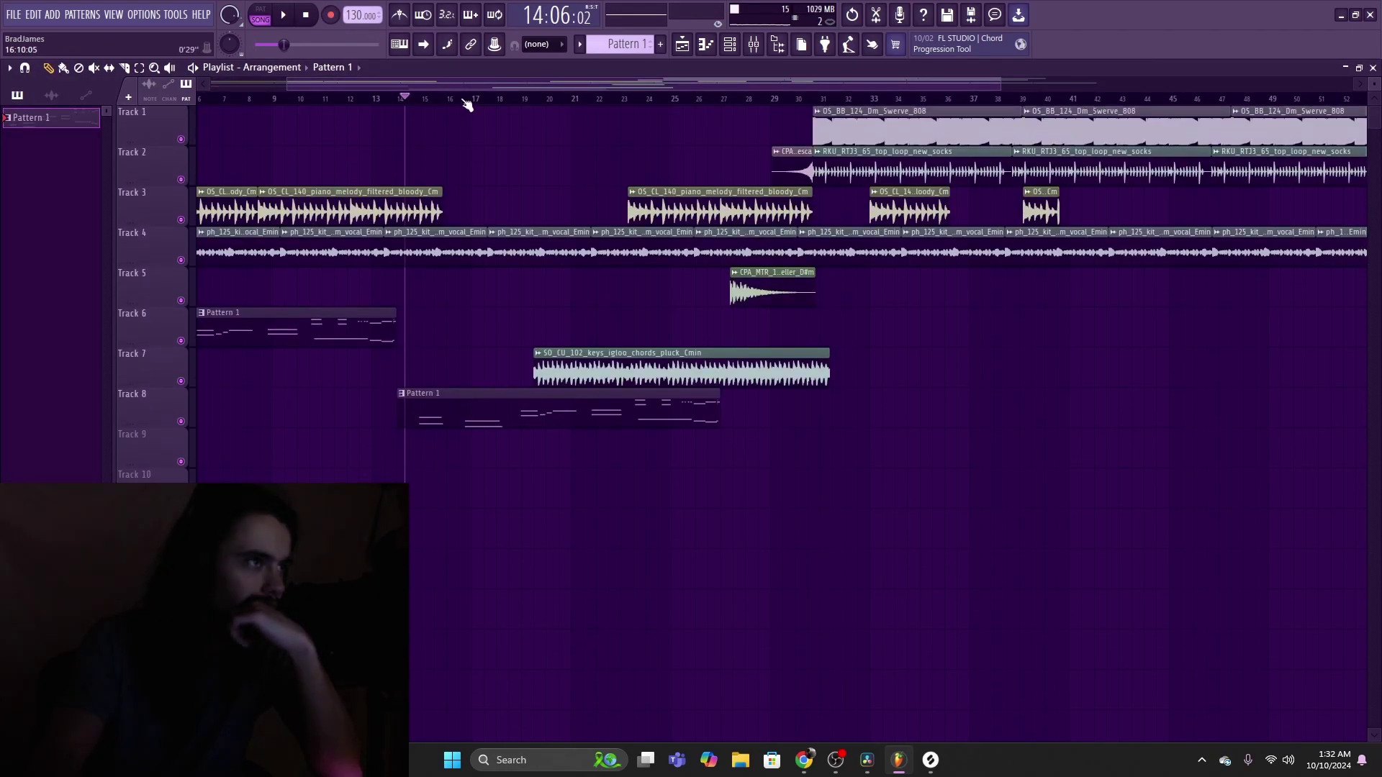
{"action": "scroll", "coordinate": [467, 105], "scroll_direction": "down", "scroll_amount": 2}
{"action": "scroll", "coordinate": [447, 237], "scroll_direction": "down", "scroll_amount": 1}
{"action": "right_click", "coordinate": [420, 358]}
{"action": "right_click", "coordinate": [258, 303]}
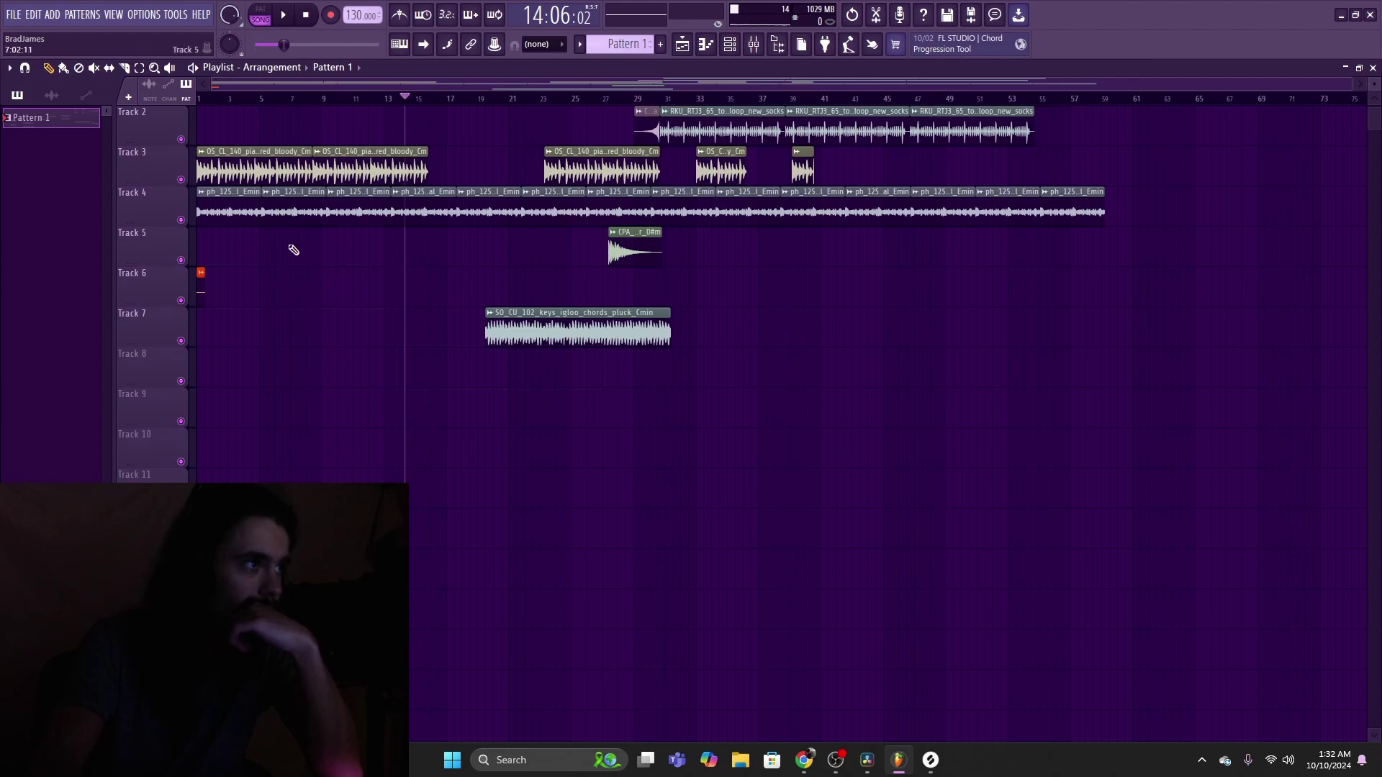
Step: Record a short keys take from about bar 14 and delete it from Track 6
{"action": "left_click", "coordinate": [331, 15]}
{"action": "key", "text": "space"}
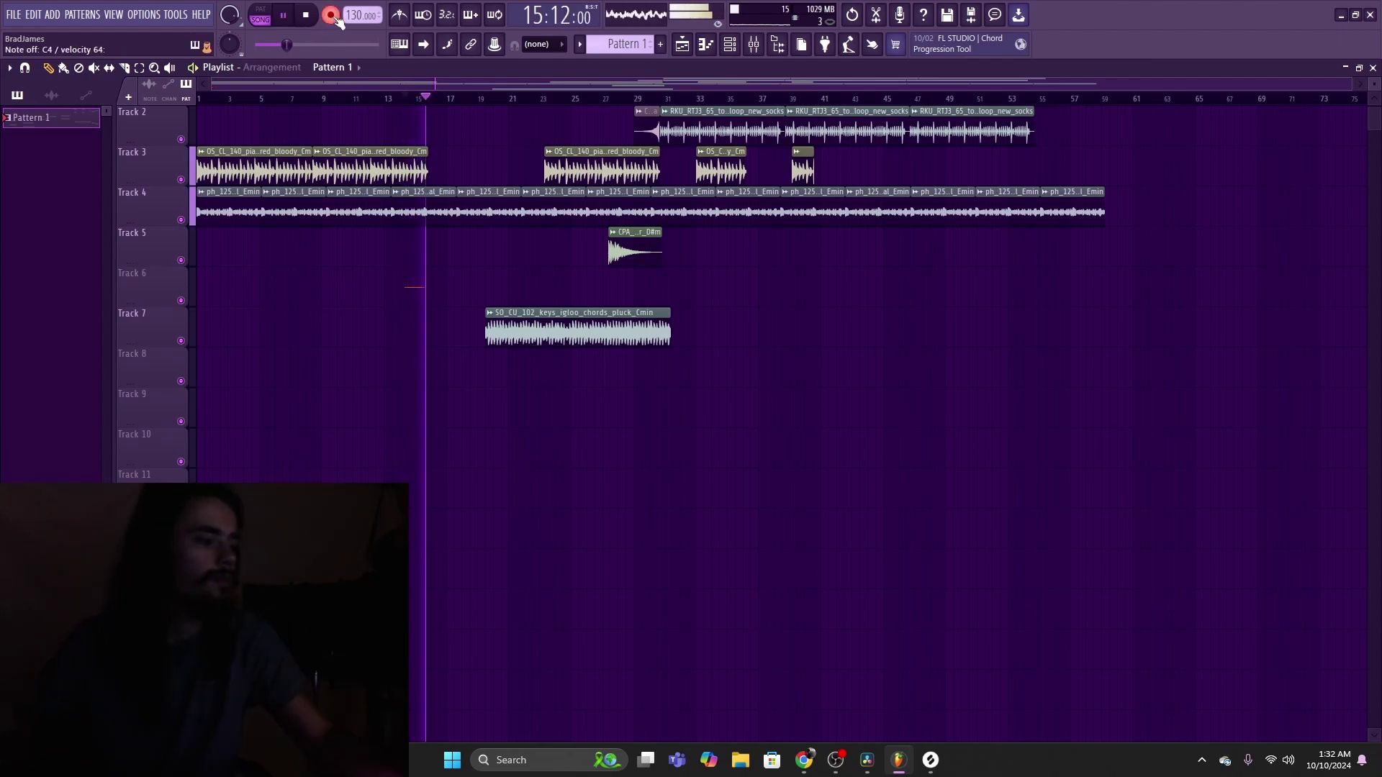
{"action": "right_click", "coordinate": [484, 290]}
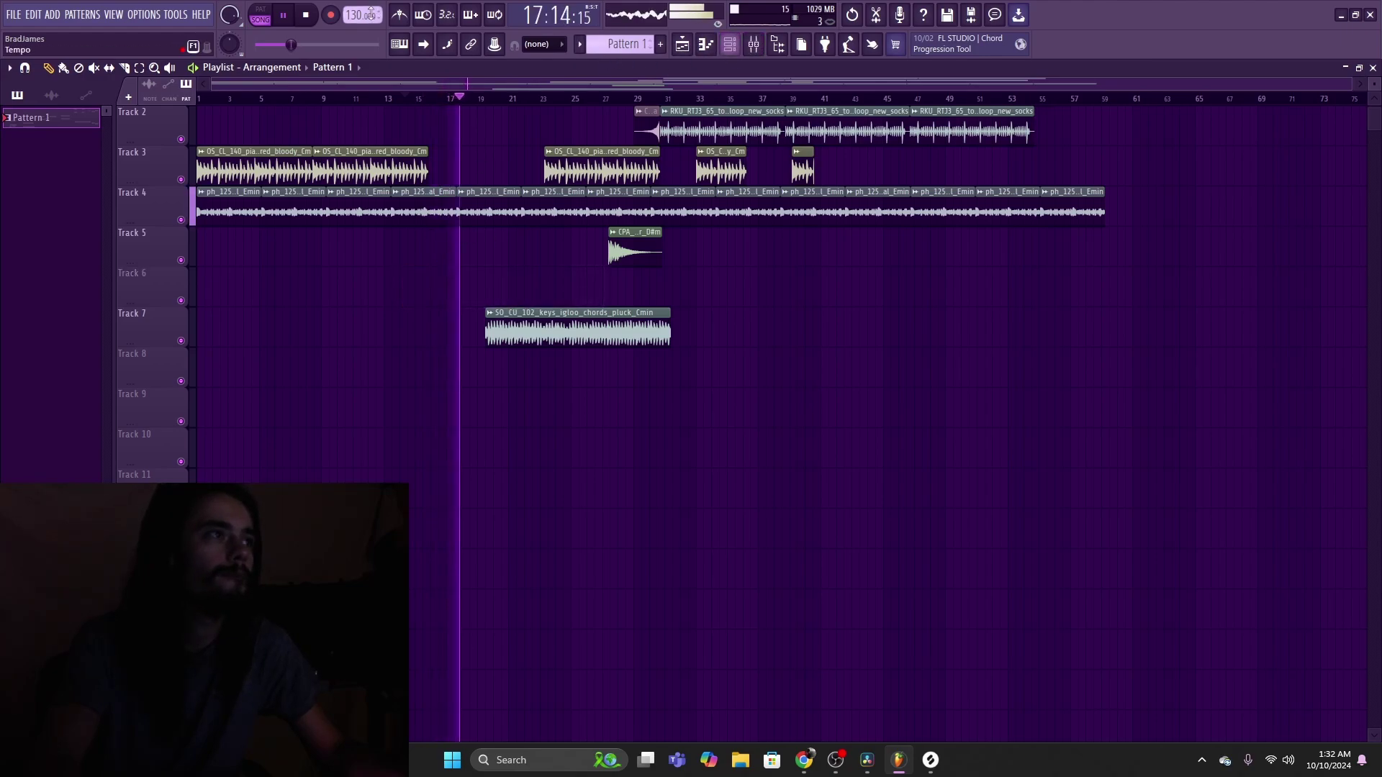
Step: Delete Pattern 1 from the pattern list while the song plays
{"action": "right_click", "coordinate": [55, 117]}
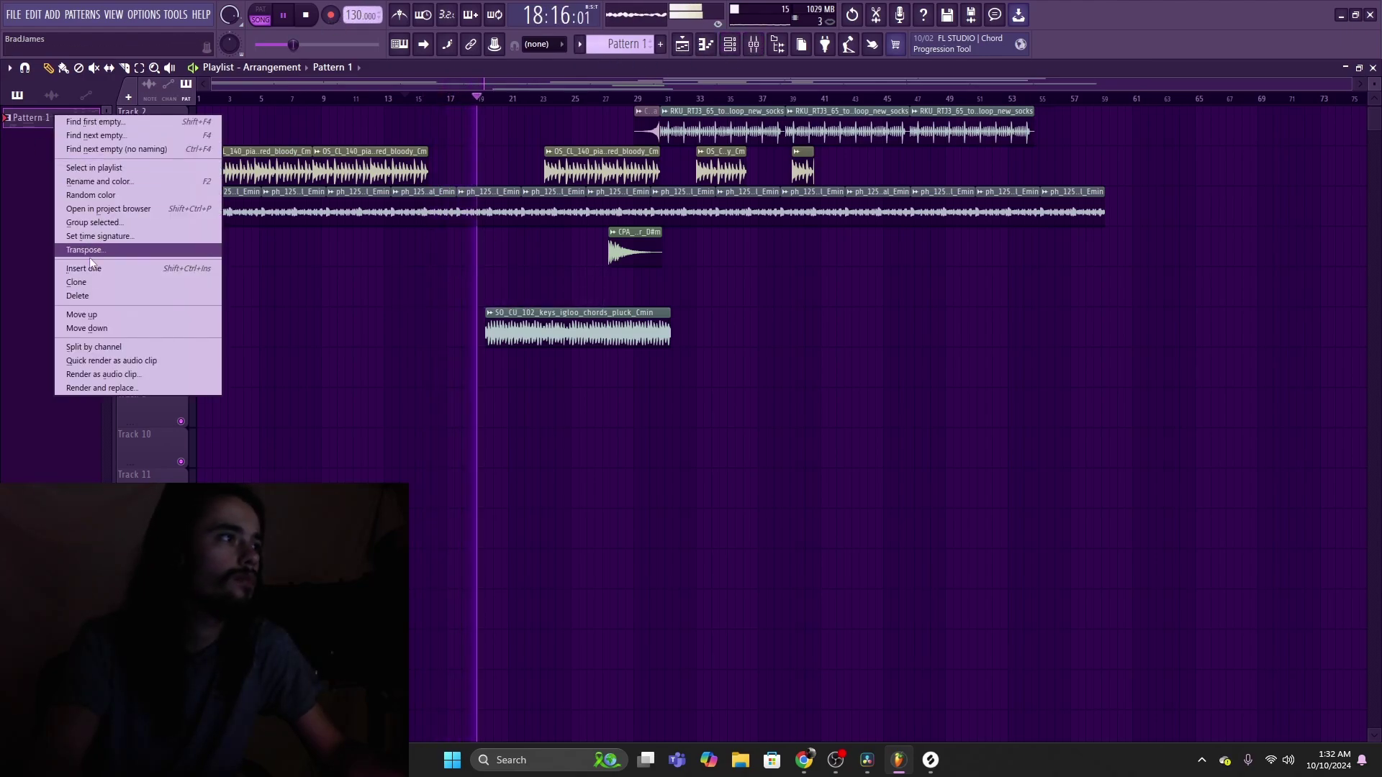
{"action": "left_click", "coordinate": [88, 294]}
{"action": "left_click", "coordinate": [791, 425]}
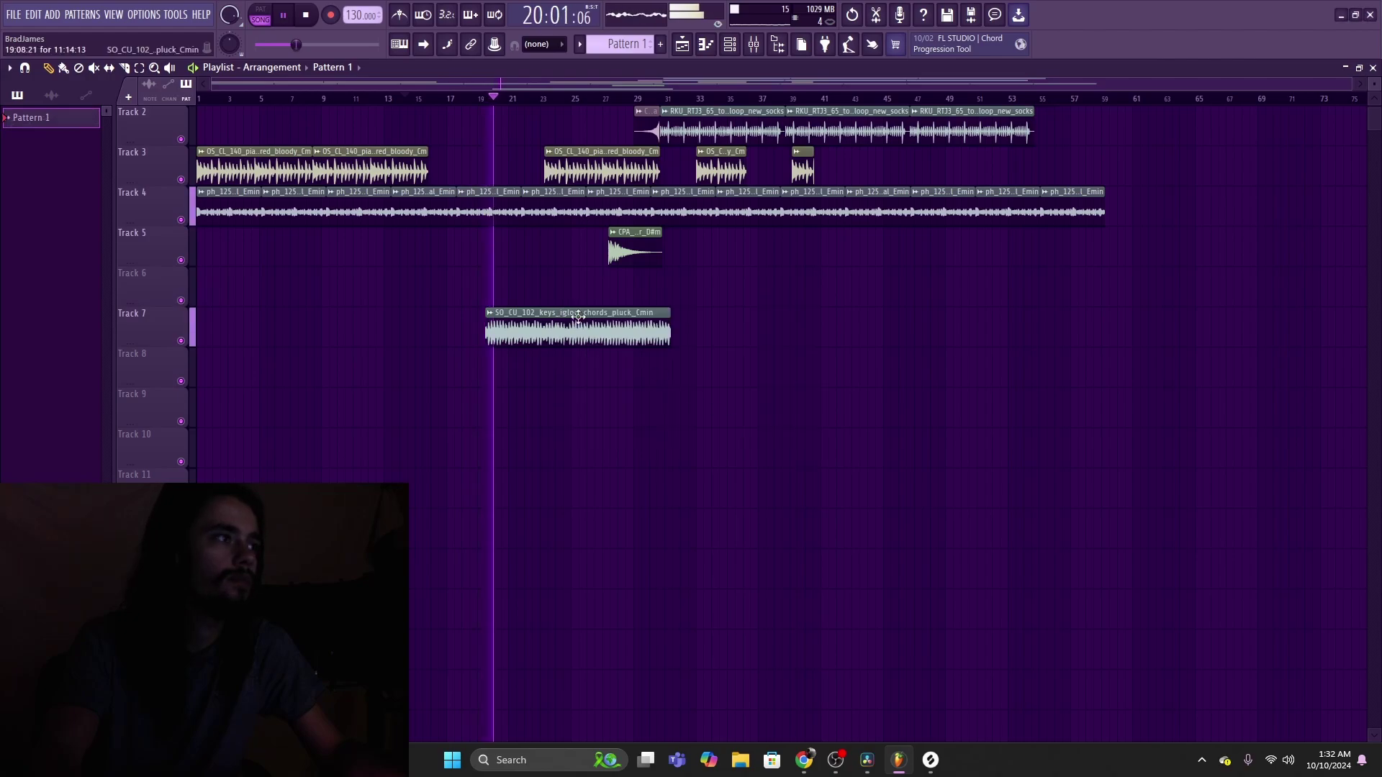
Step: Record a short take from about bar 16, look at the recording filter options, and delete the take's clips from Track 6
{"action": "left_click", "coordinate": [336, 15]}
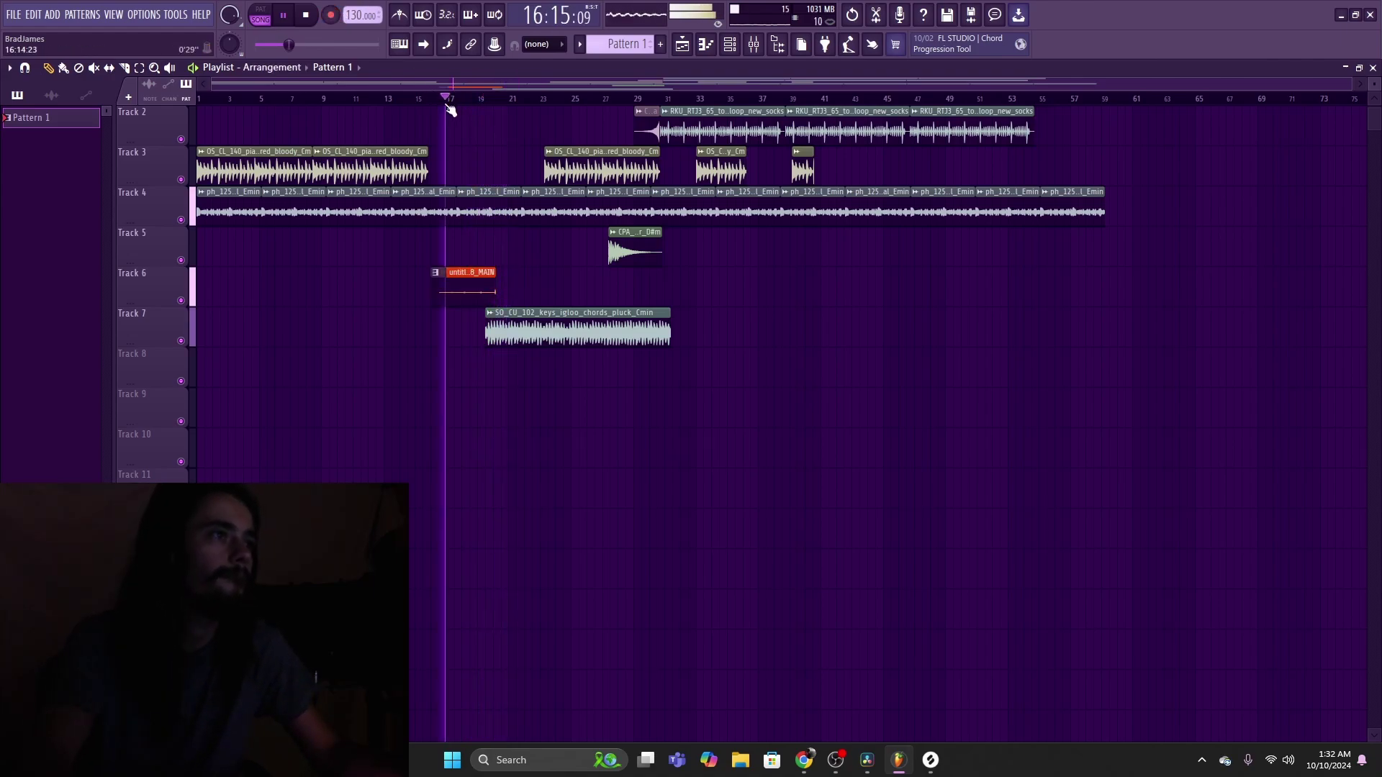
{"action": "right_click", "coordinate": [330, 14]}
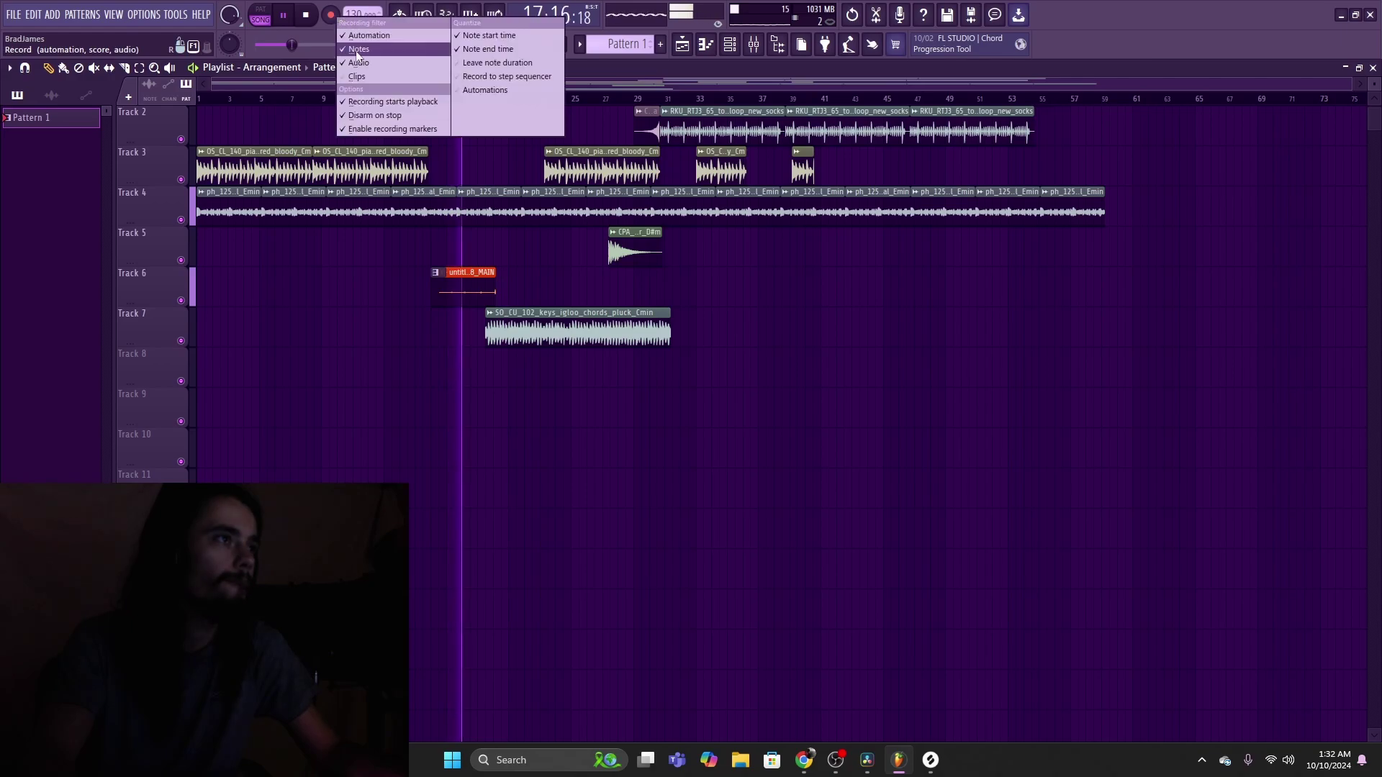
{"action": "left_click", "coordinate": [609, 98]}
{"action": "left_click", "coordinate": [468, 99]}
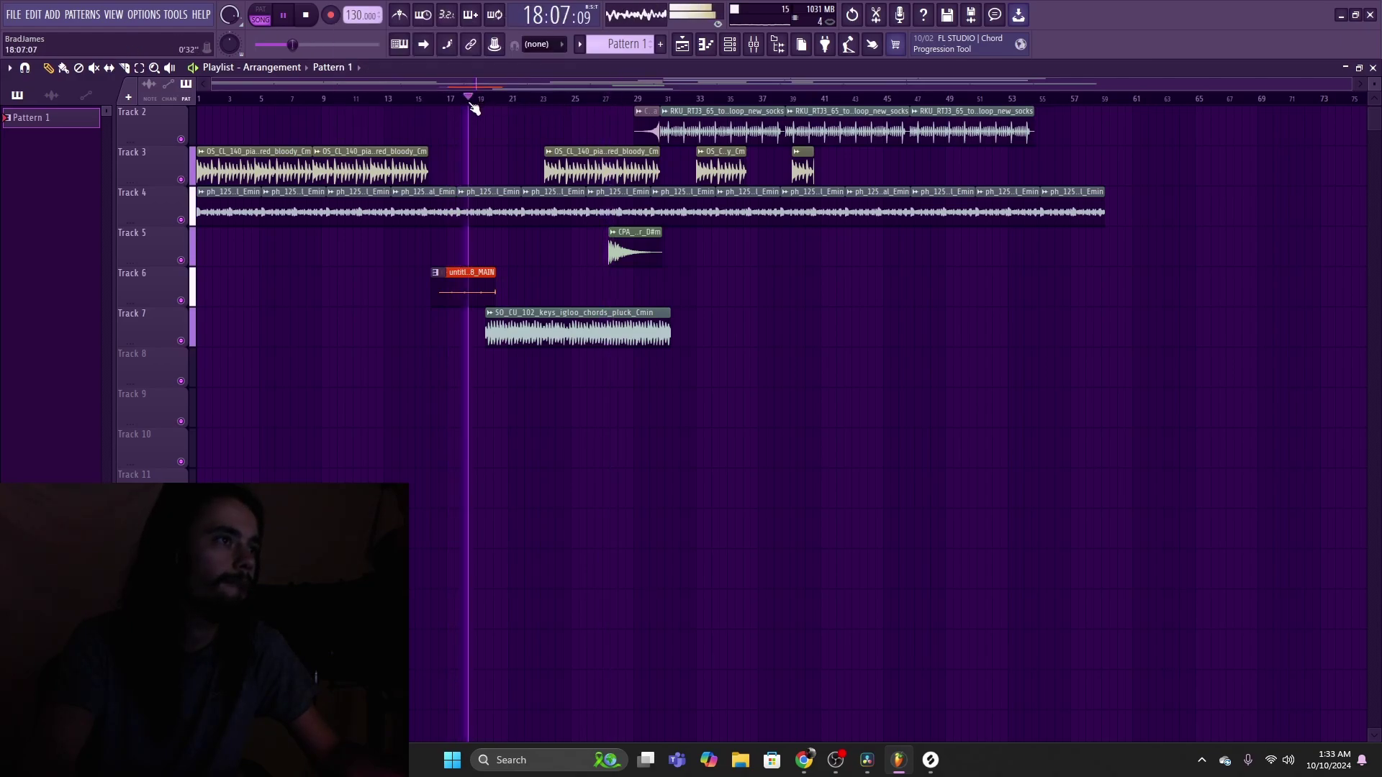
{"action": "right_click", "coordinate": [436, 292]}
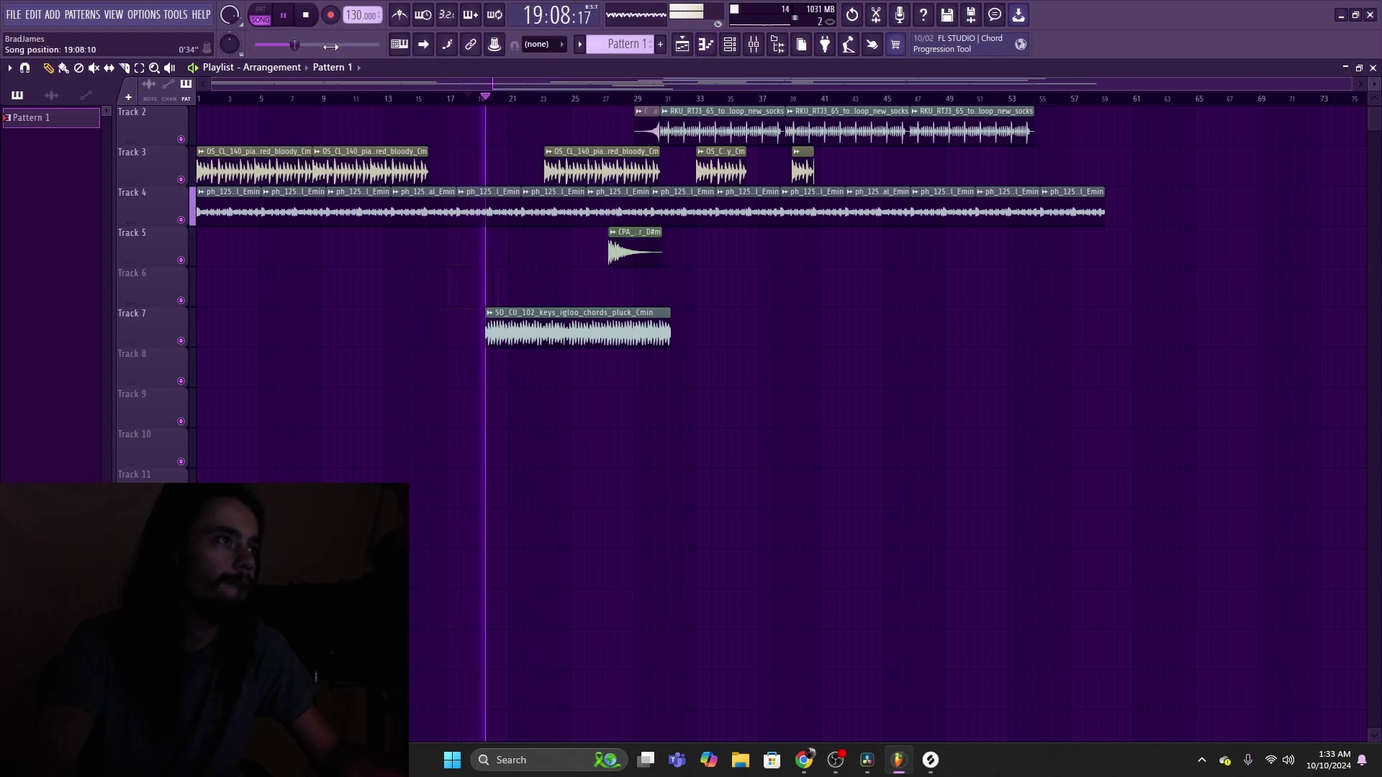
Step: Stop playback and turn off Audio in the recording filter
{"action": "left_click", "coordinate": [310, 17]}
{"action": "right_click", "coordinate": [330, 16]}
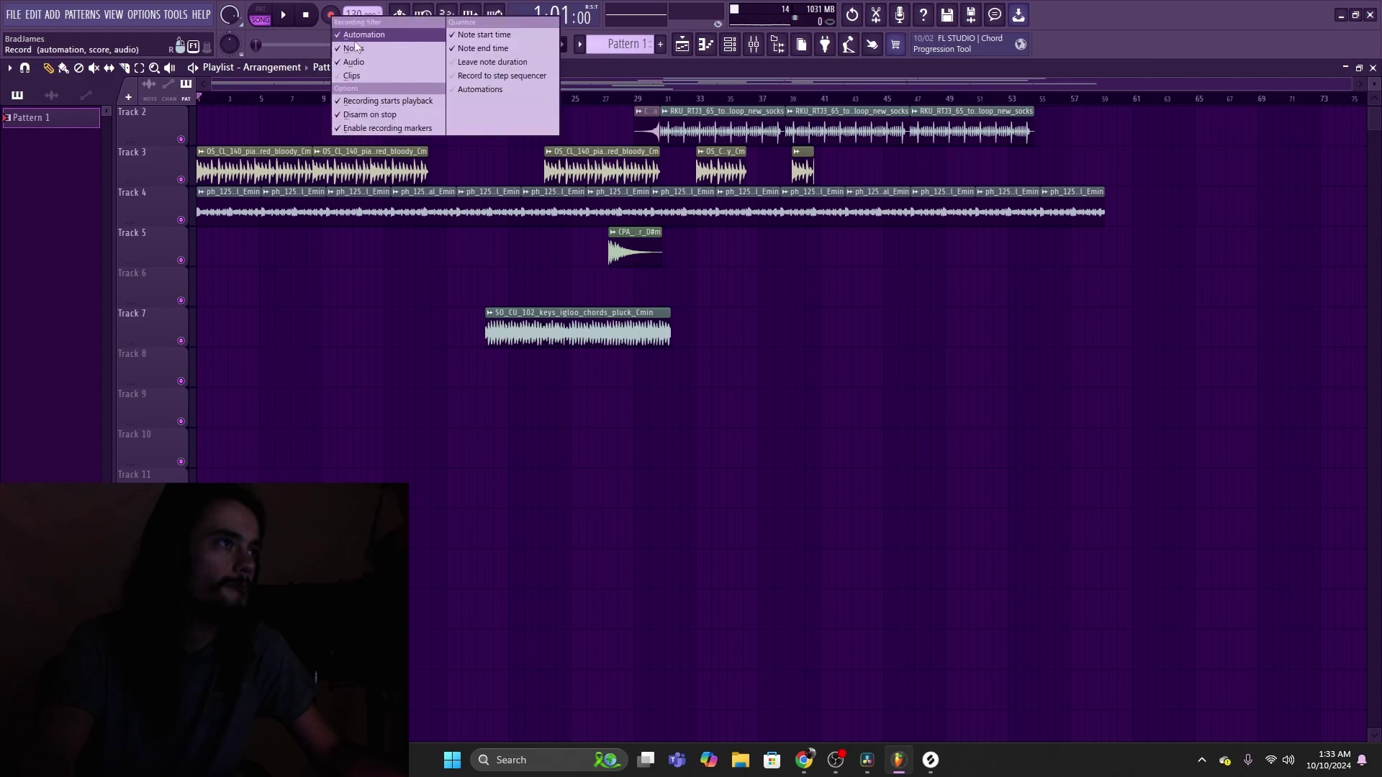
{"action": "left_click", "coordinate": [337, 63]}
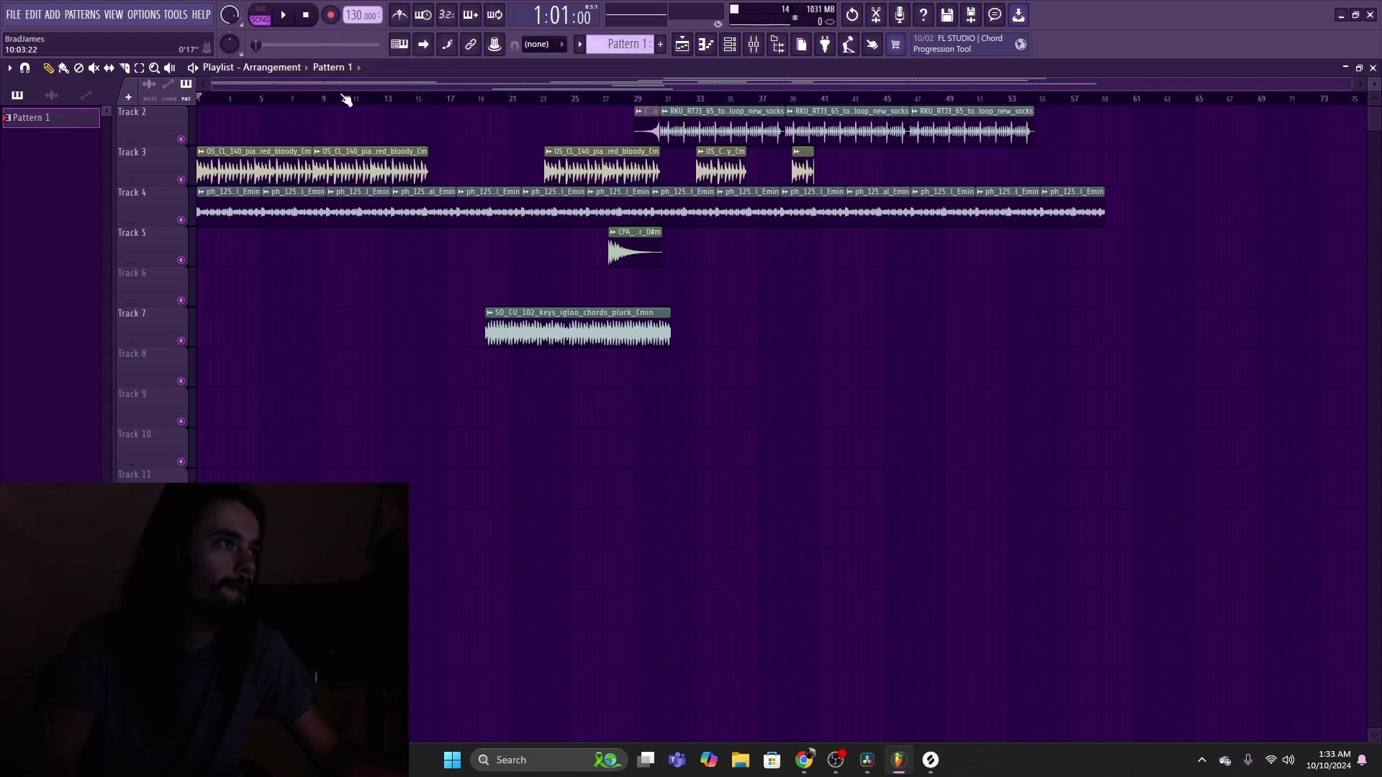
Step: Record a short note take onto Track 6 from about bar 10
{"action": "left_click", "coordinate": [337, 16]}
{"action": "key", "text": "space"}
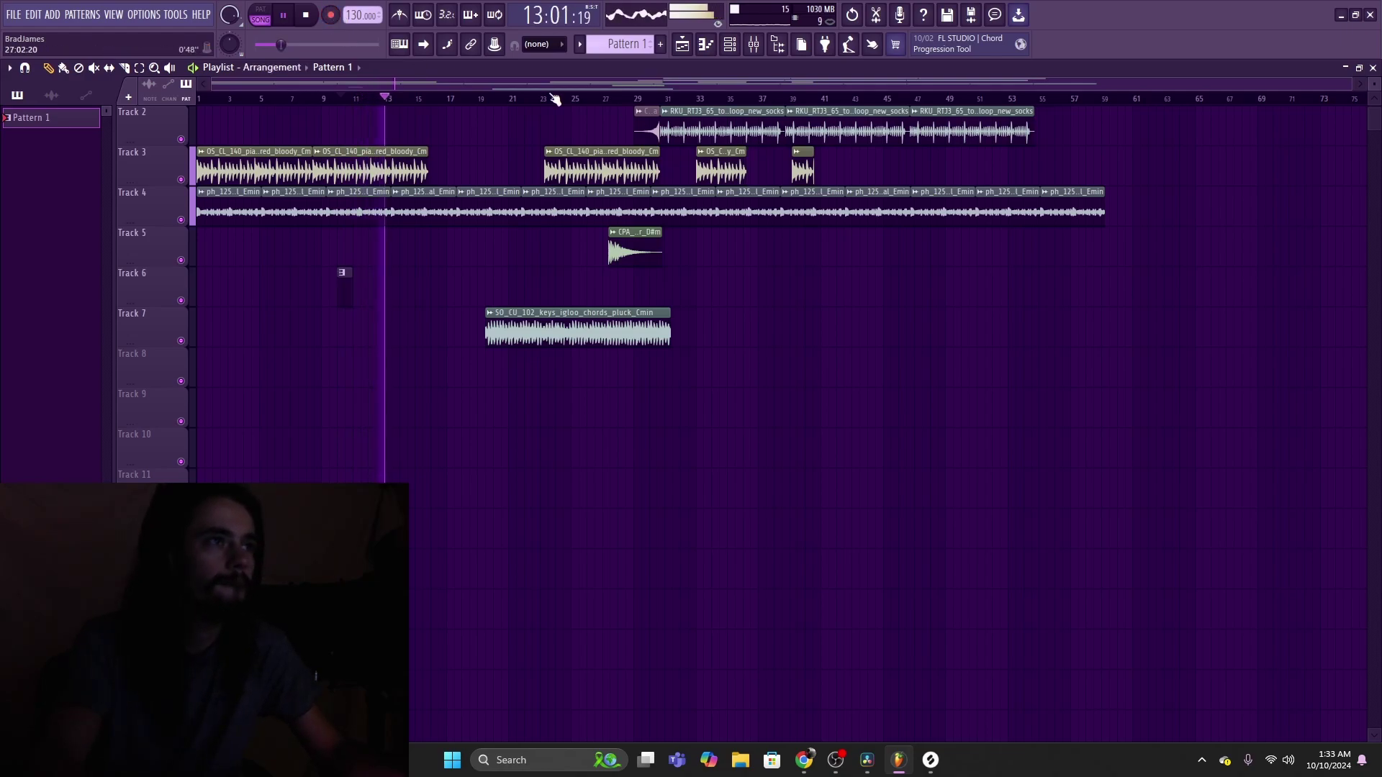
{"action": "left_click", "coordinate": [51, 95]}
{"action": "left_click", "coordinate": [17, 95]}
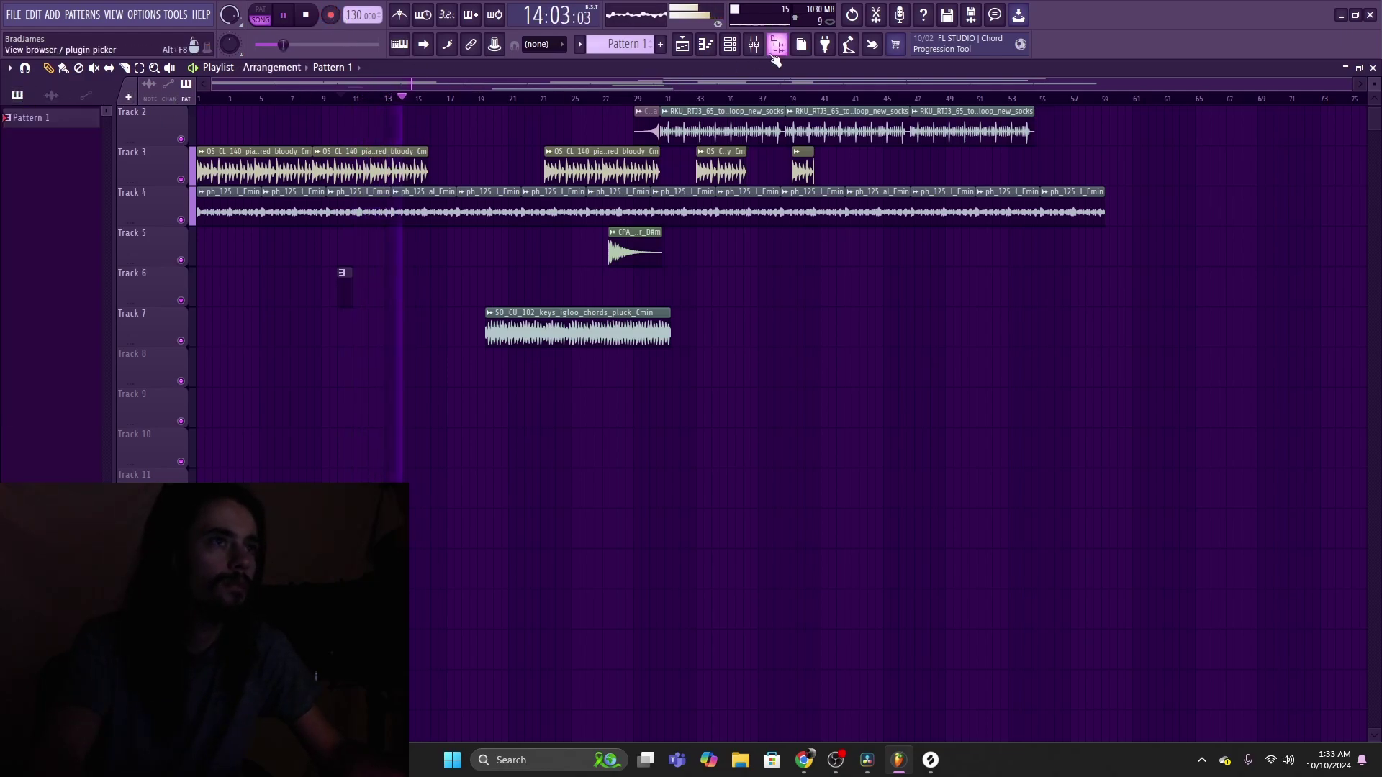
Step: Open the channel rack and set its channel filter to All
{"action": "left_click", "coordinate": [778, 44]}
{"action": "left_click", "coordinate": [754, 45]}
{"action": "left_click", "coordinate": [778, 45]}
{"action": "left_click", "coordinate": [729, 45]}
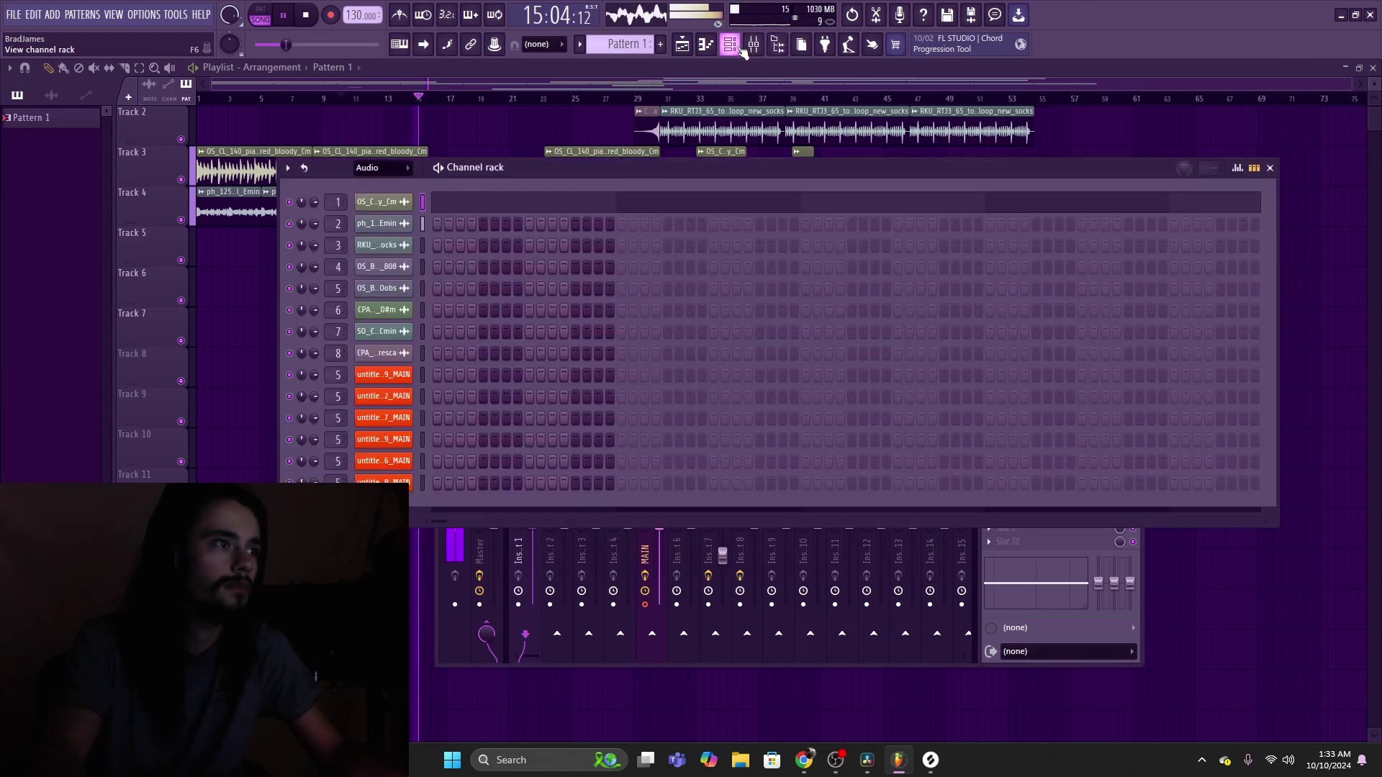
{"action": "left_click", "coordinate": [401, 186]}
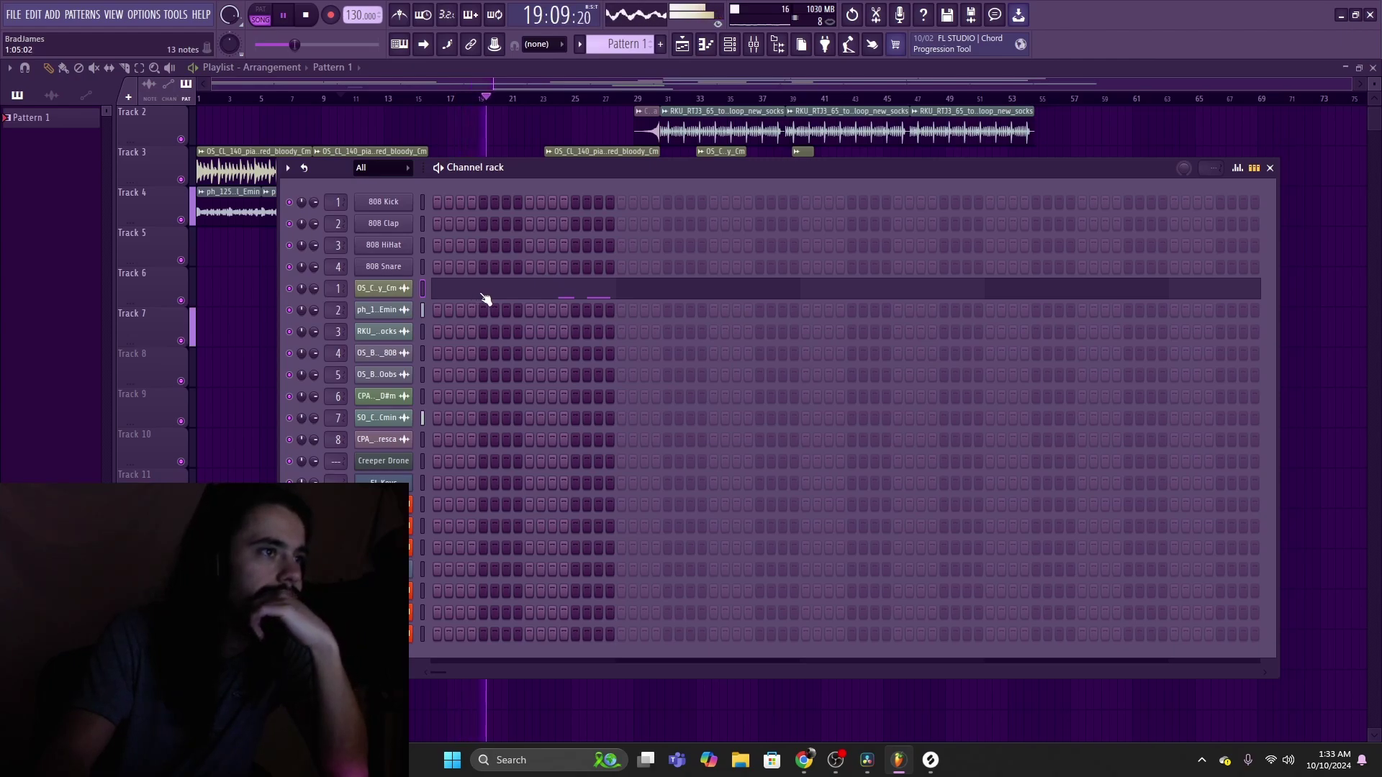
Step: Delete all the recorded notes in the piano roll of the OS_CL_140_piano_melody_filtered_bloody_Cm channel
{"action": "left_click", "coordinate": [485, 299]}
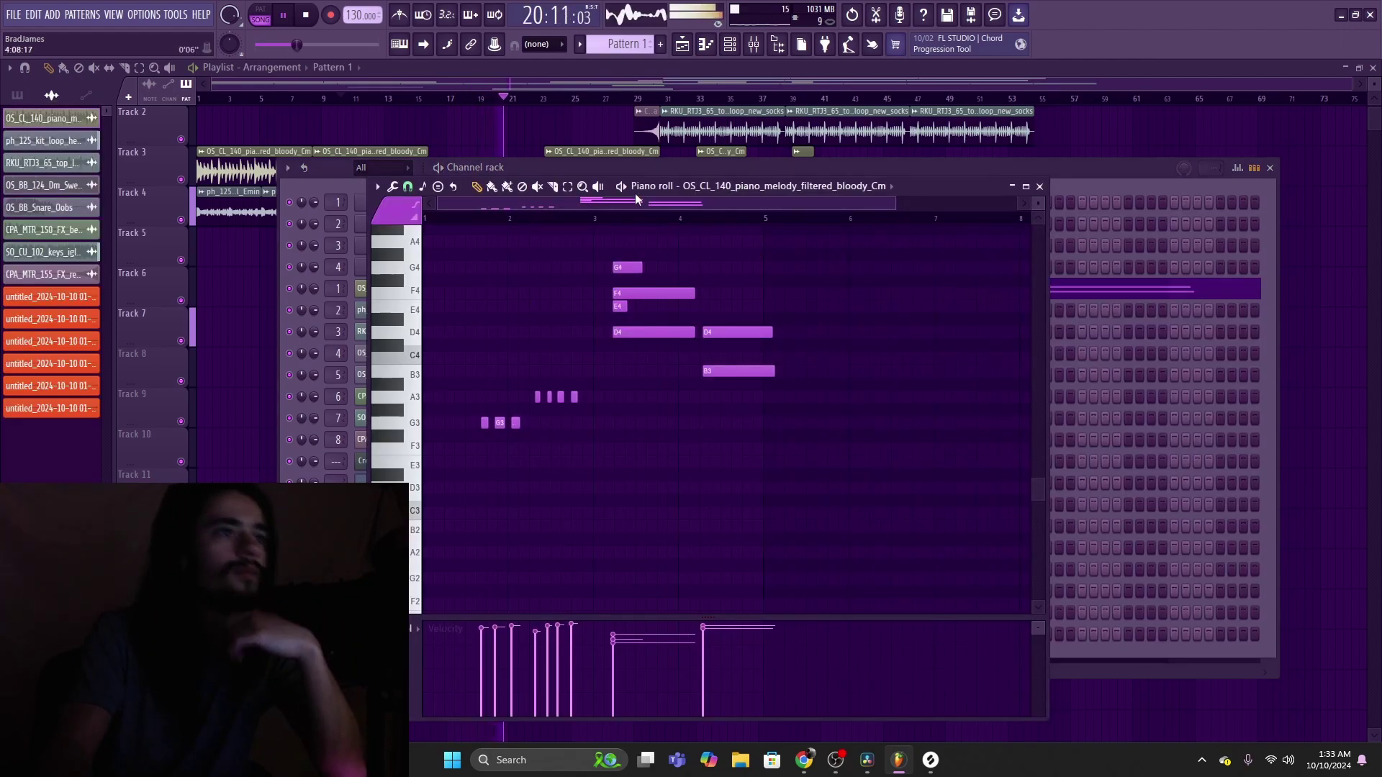
{"action": "left_click_drag", "start_coordinate": [882, 277], "coordinate": [426, 458]}
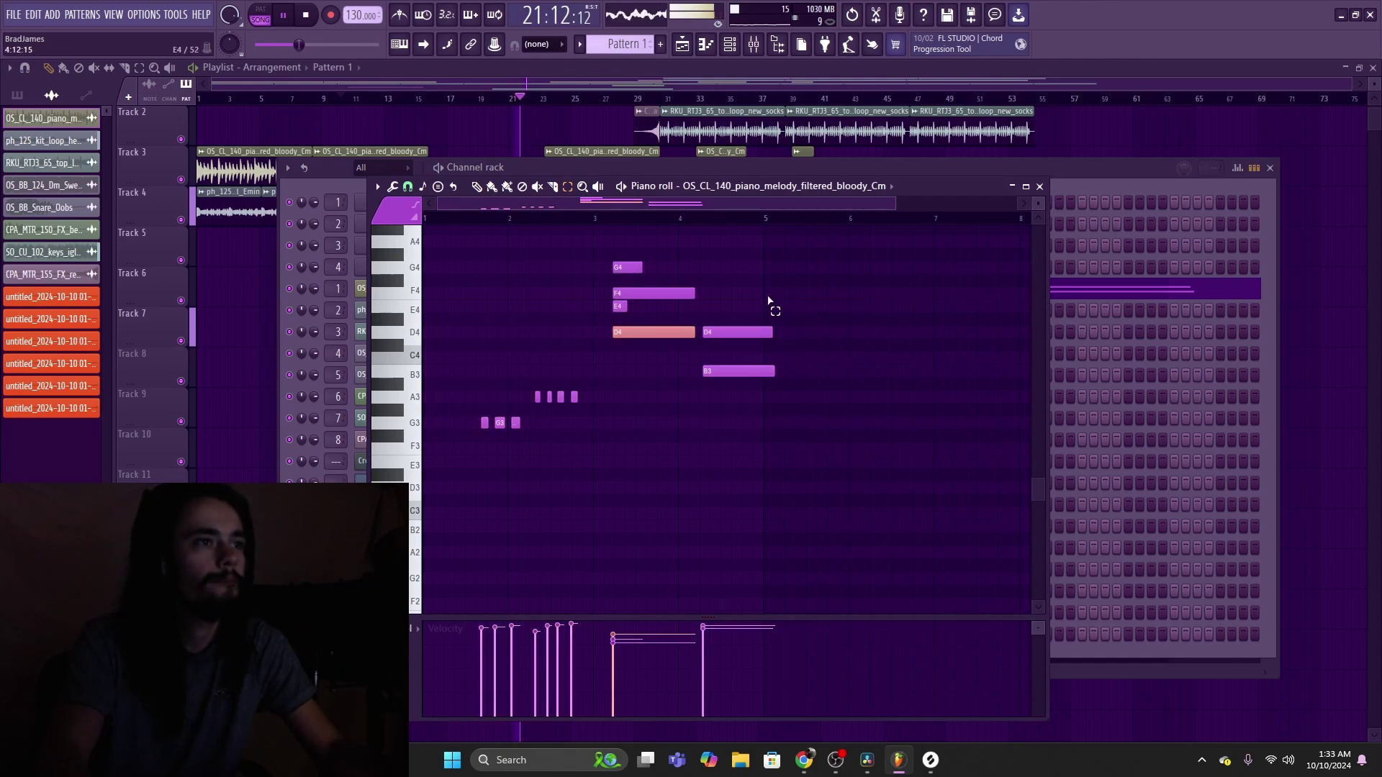
{"action": "left_click_drag", "start_coordinate": [825, 249], "coordinate": [438, 492]}
{"action": "key", "text": "Delete"}
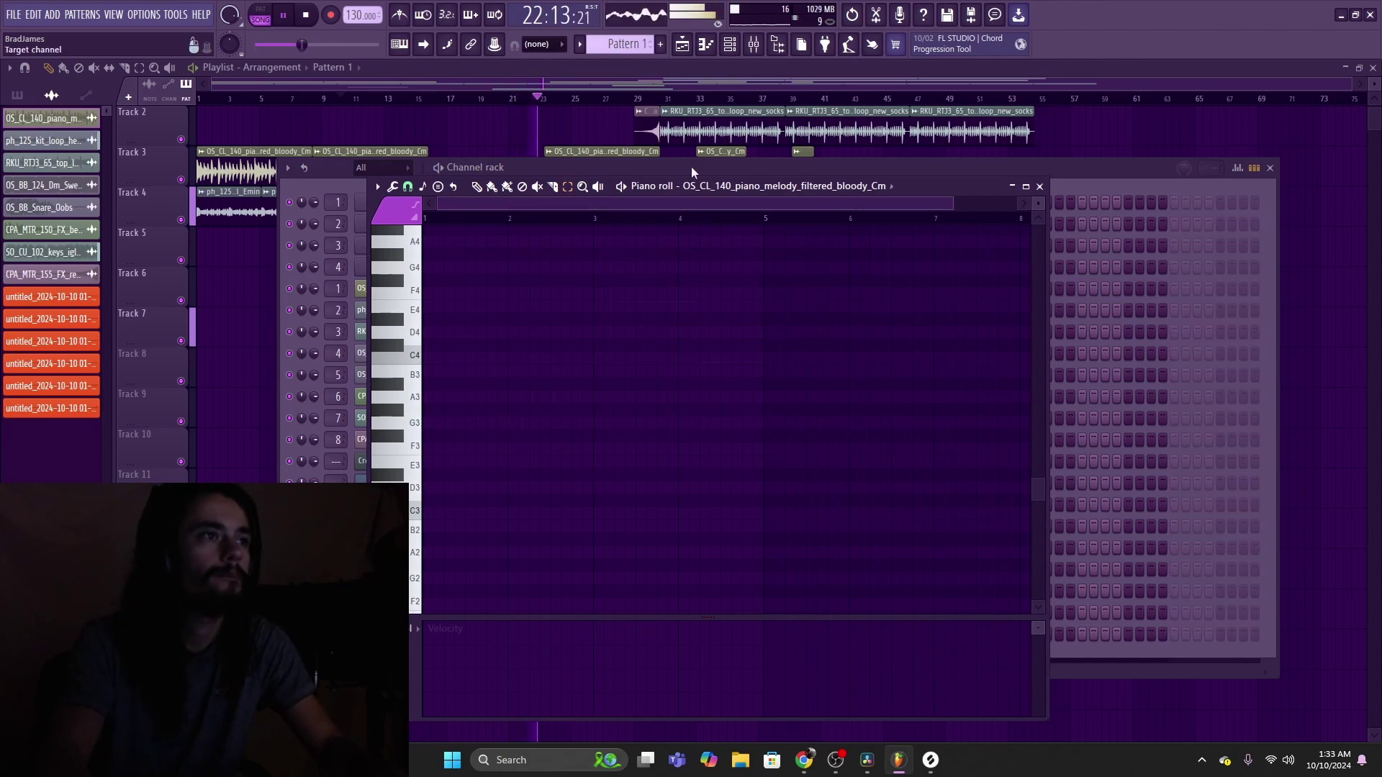
Step: Delete the Pattern 1 clip from Track 6 and stop playback
{"action": "left_click", "coordinate": [424, 97]}
{"action": "left_click", "coordinate": [753, 44]}
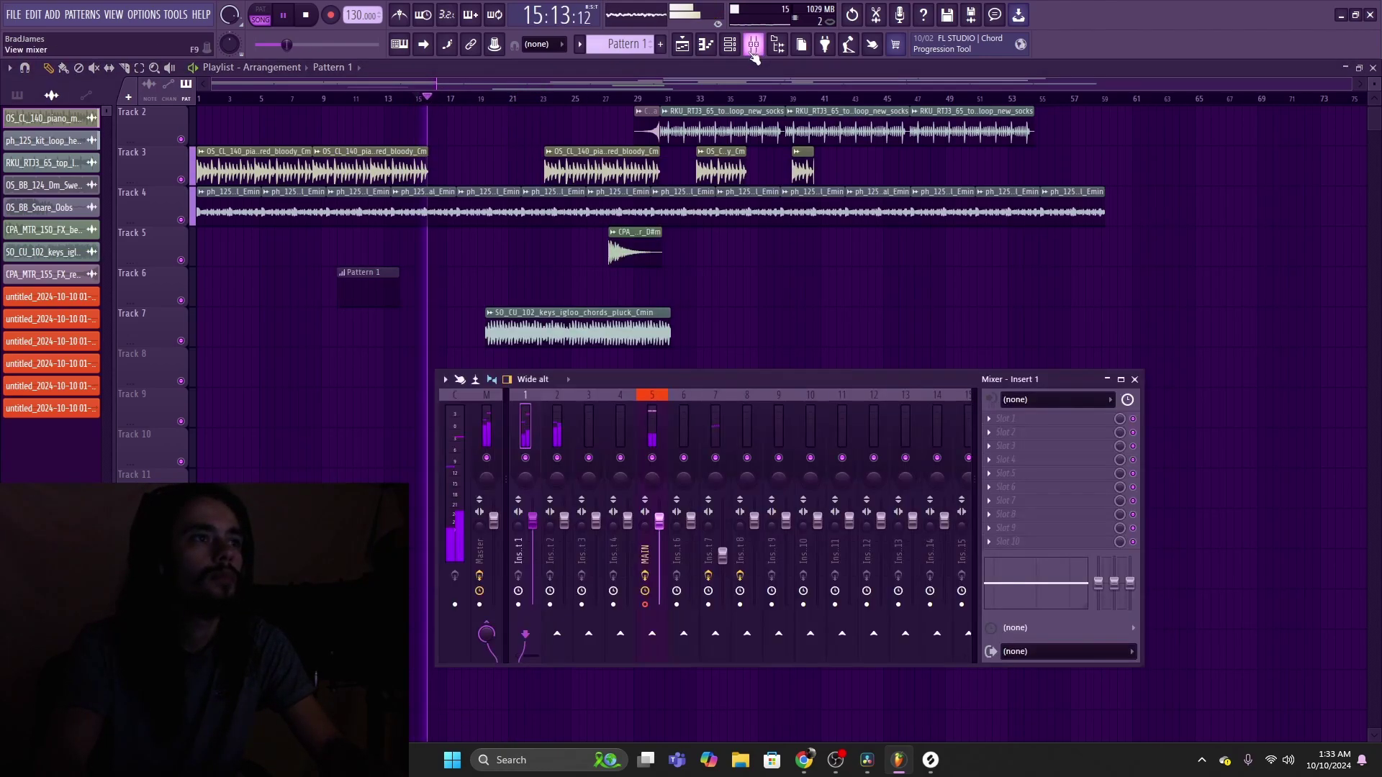
{"action": "right_click", "coordinate": [360, 286]}
{"action": "key", "text": "space"}
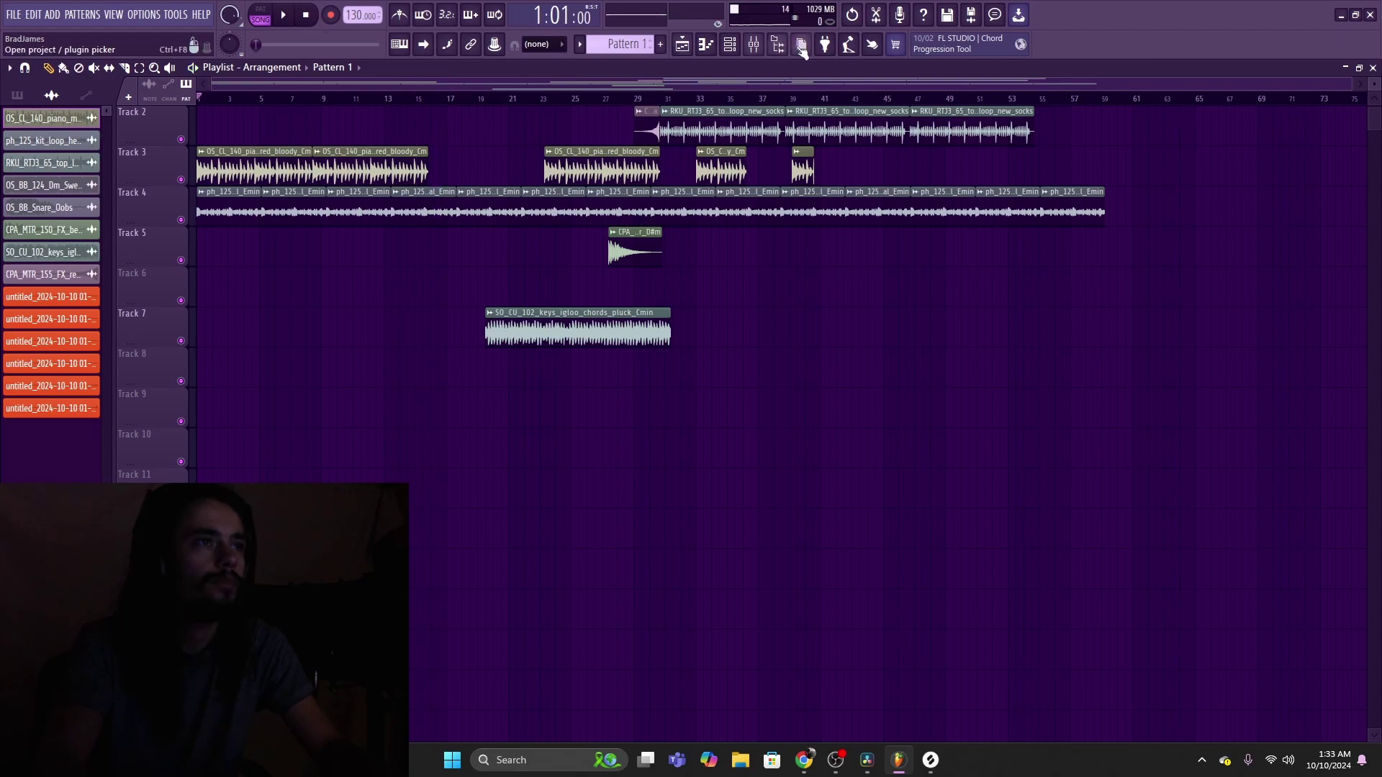
Step: Reopen the channel rack and check the sample settings of the first recorded MAIN audio clip
{"action": "left_click", "coordinate": [754, 47]}
{"action": "left_click", "coordinate": [735, 50]}
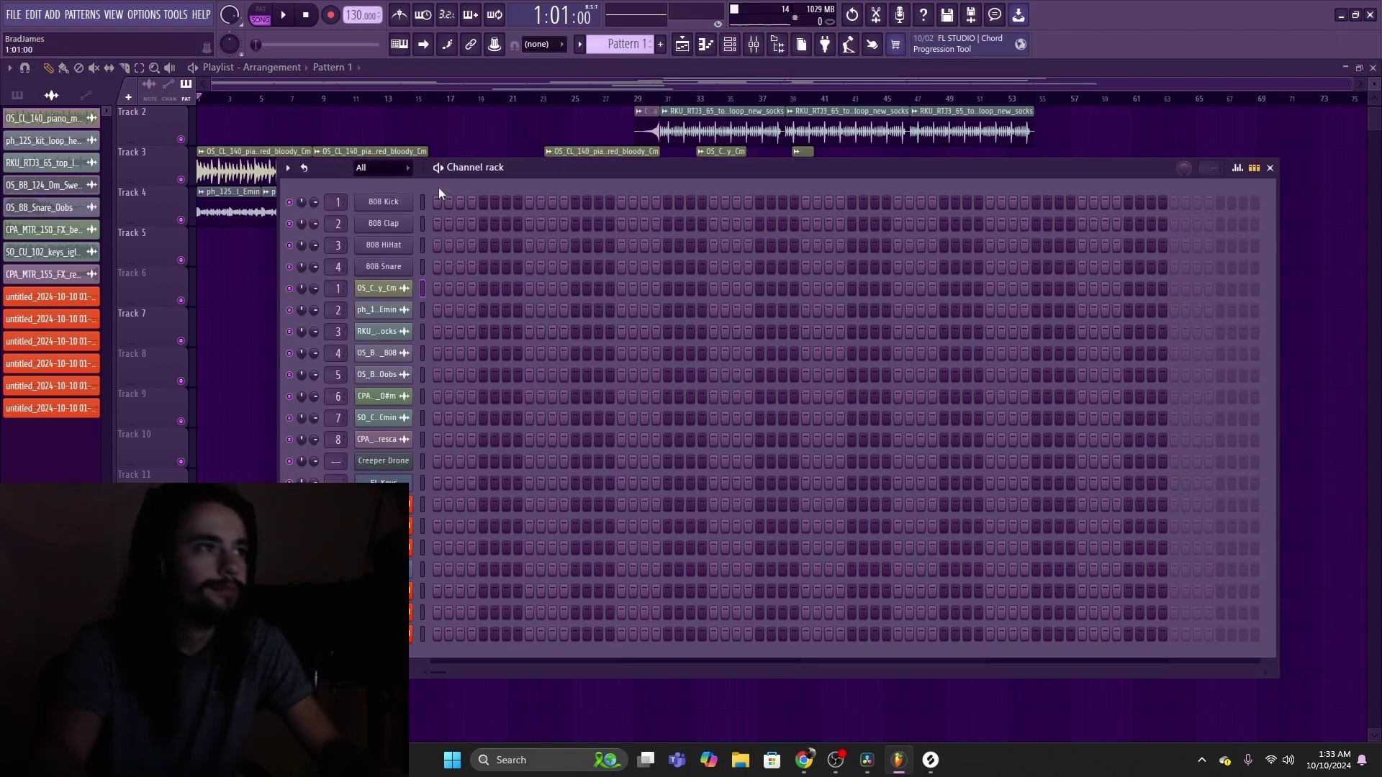
{"action": "left_click", "coordinate": [401, 170]}
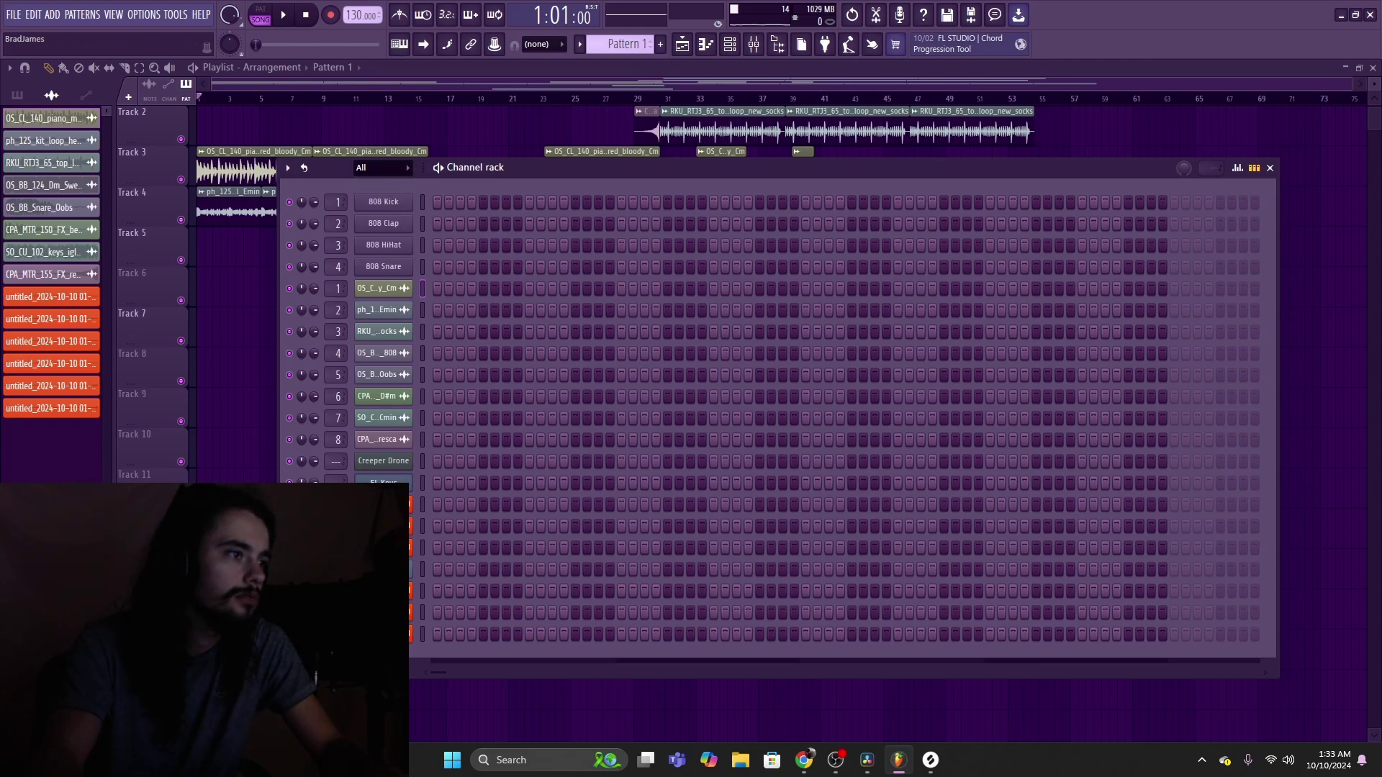
{"action": "left_click", "coordinate": [383, 504]}
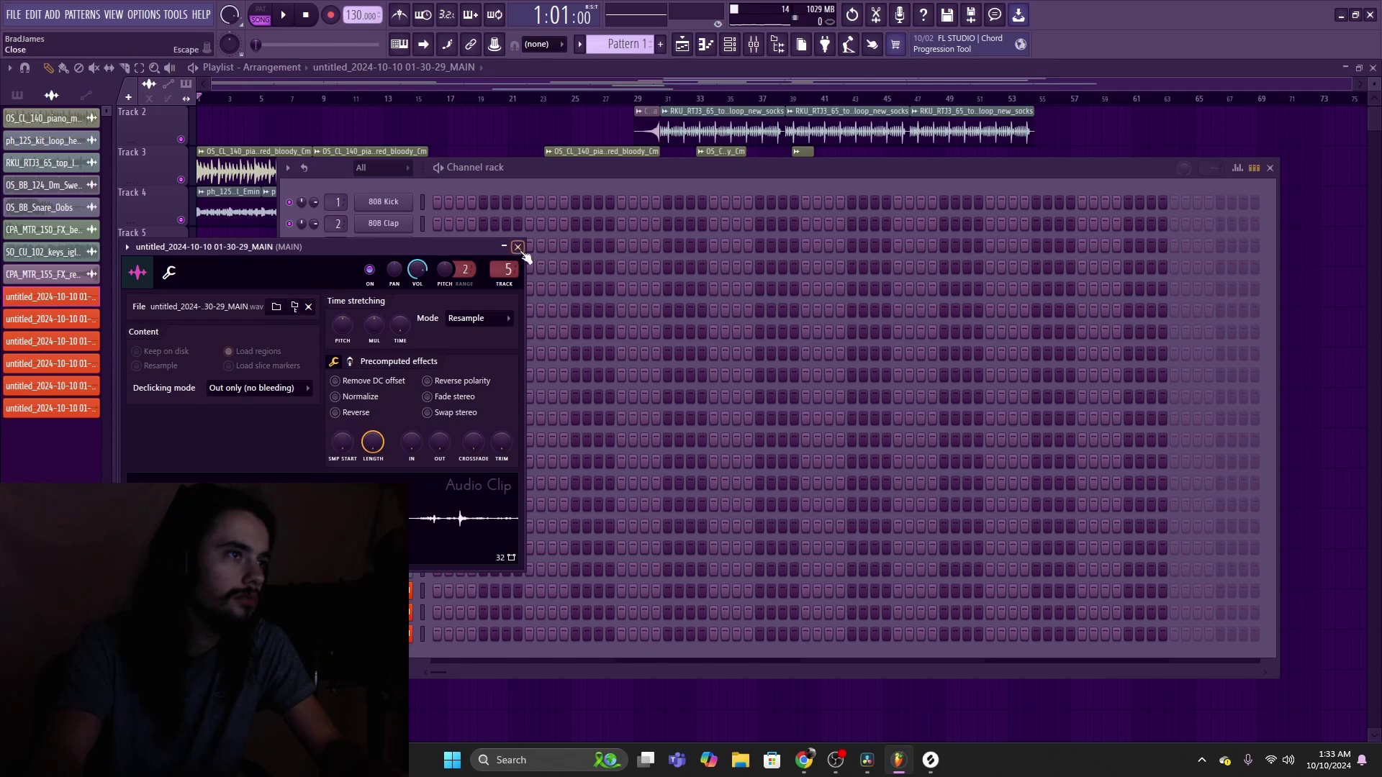
{"action": "left_click", "coordinate": [517, 247]}
Step: Delete the six recorded MAIN audio clip channels and the second FL Keys channel from the channel rack
{"action": "right_click", "coordinate": [412, 500]}
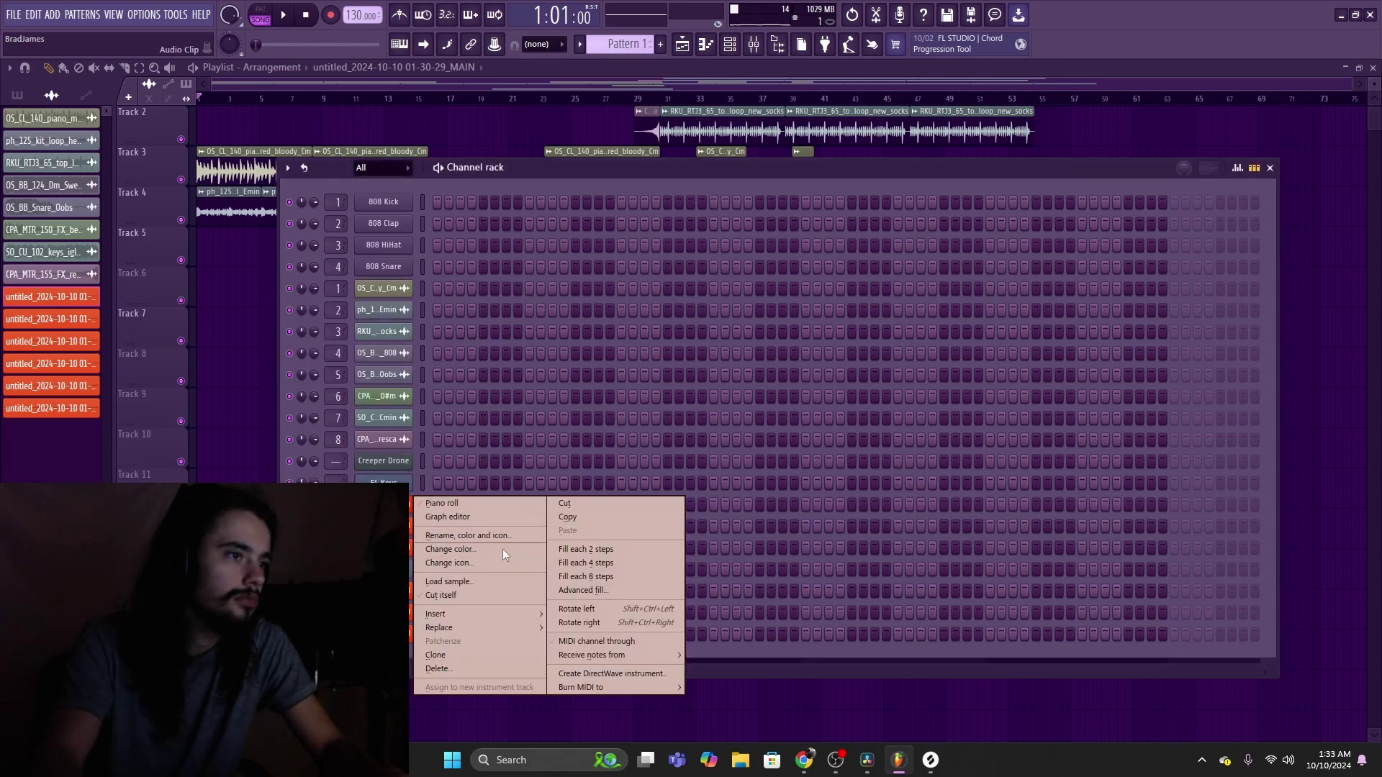
{"action": "left_click", "coordinate": [437, 669]}
{"action": "right_click", "coordinate": [411, 501]}
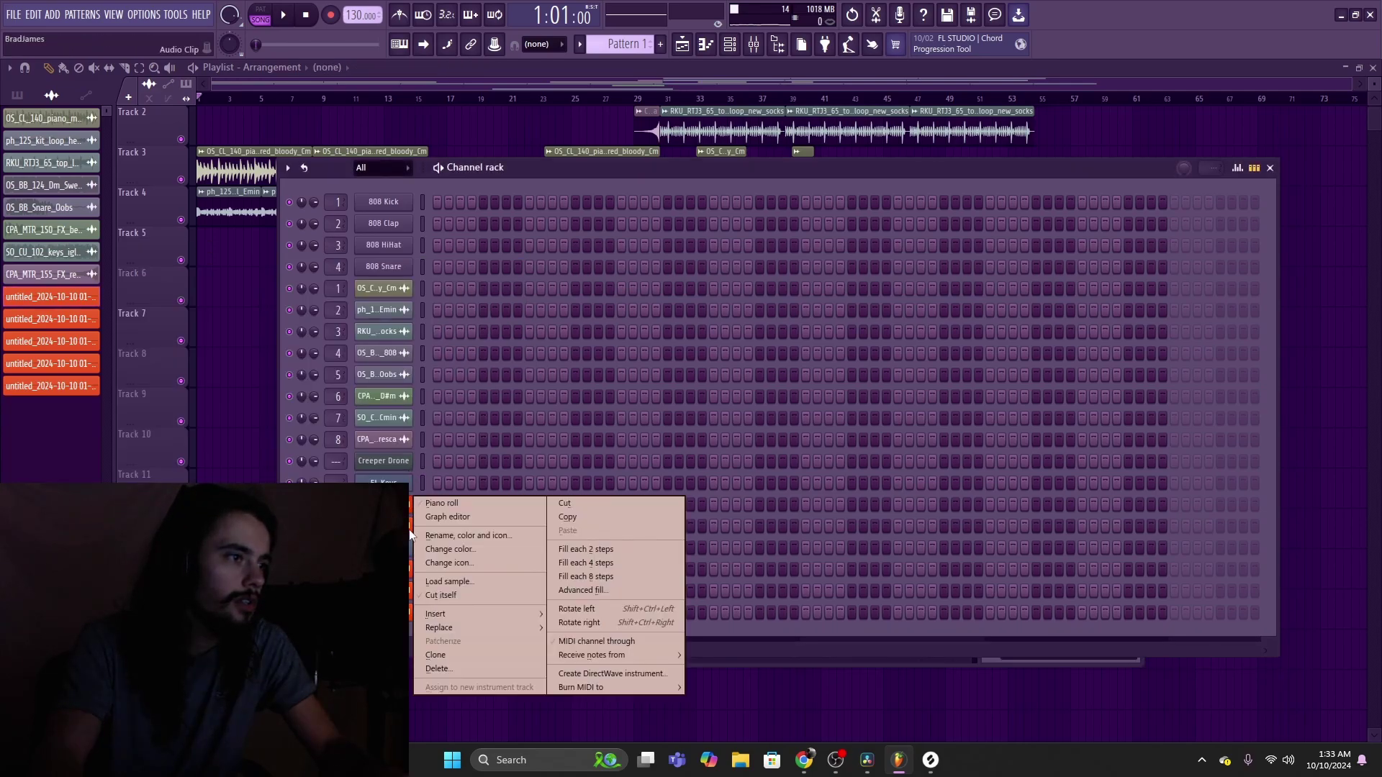
{"action": "left_click", "coordinate": [475, 677]}
{"action": "right_click", "coordinate": [412, 497]}
{"action": "left_click", "coordinate": [461, 669]}
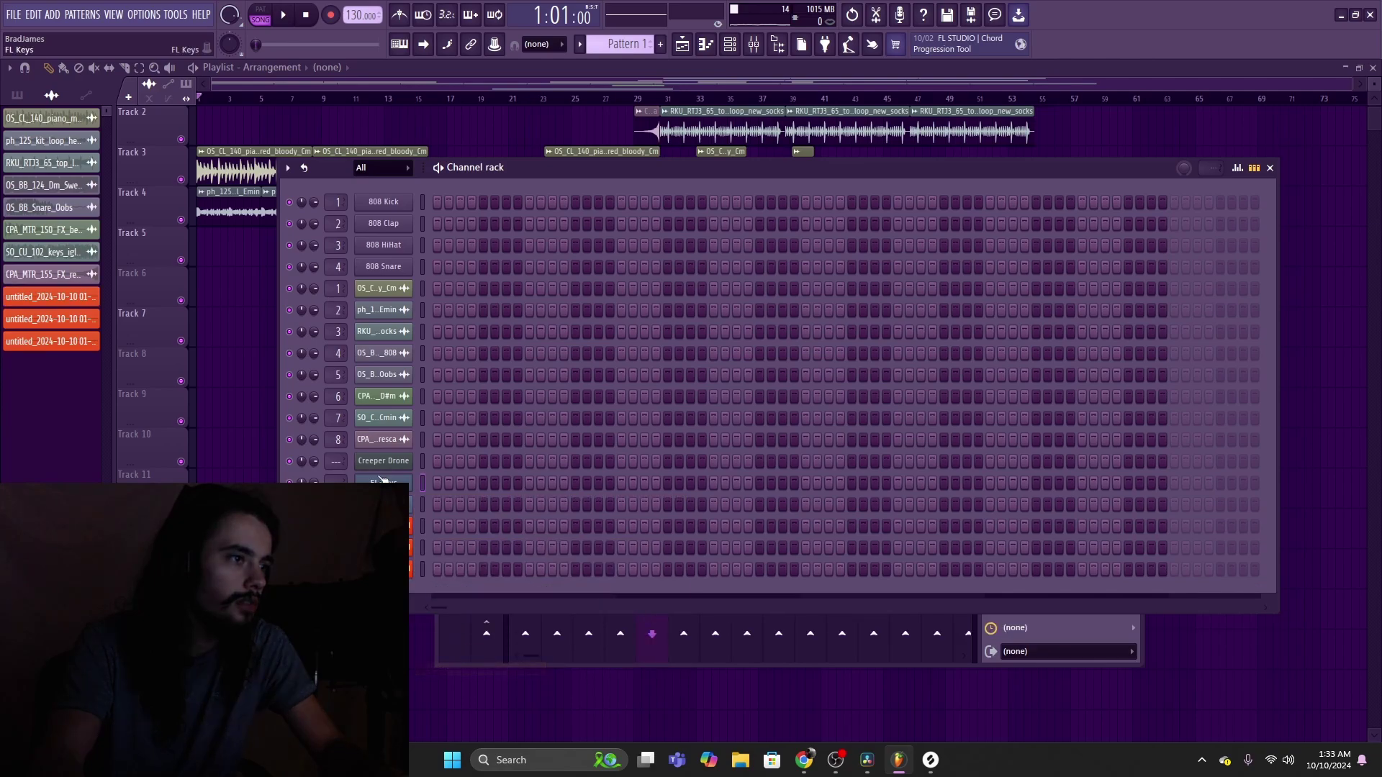
{"action": "right_click", "coordinate": [412, 498]}
{"action": "left_click", "coordinate": [478, 669]}
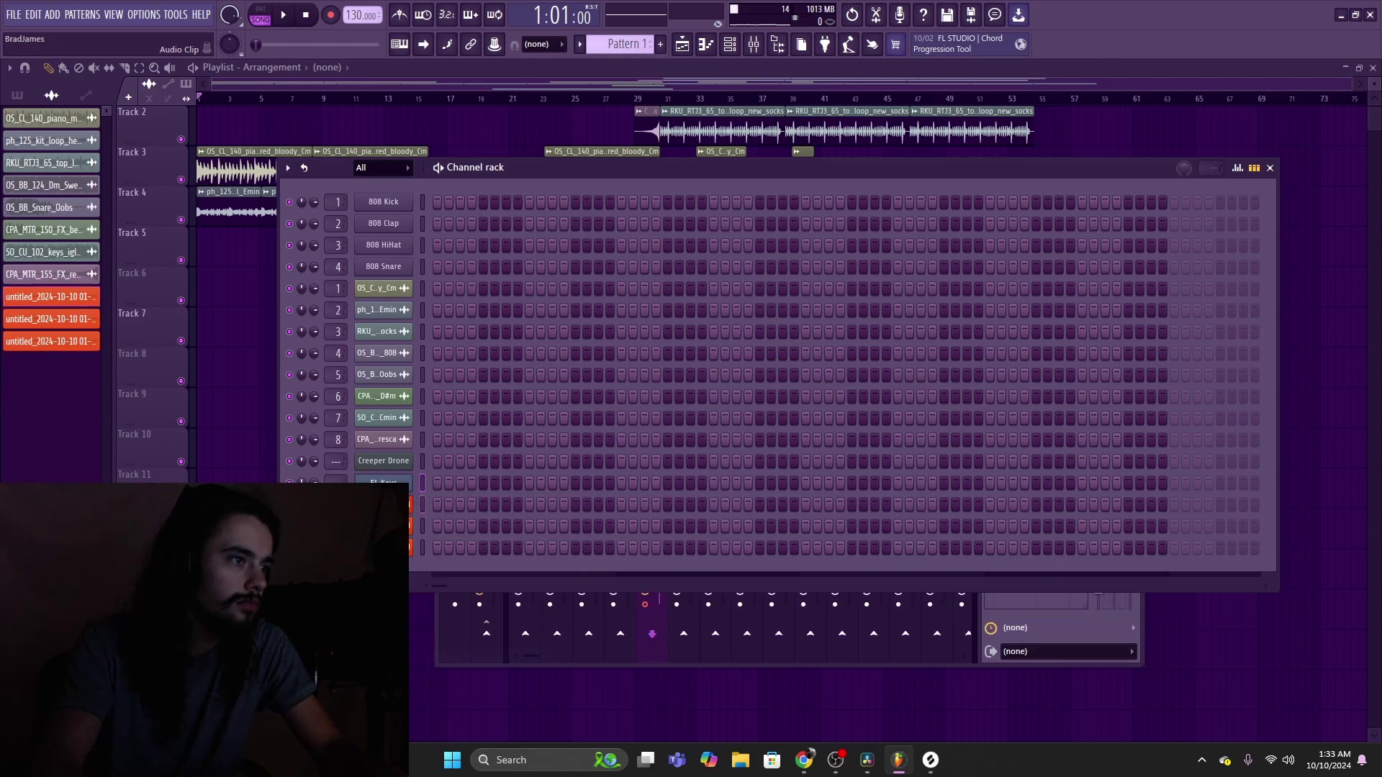
{"action": "right_click", "coordinate": [412, 499]}
{"action": "left_click", "coordinate": [461, 668]}
{"action": "right_click", "coordinate": [412, 499]}
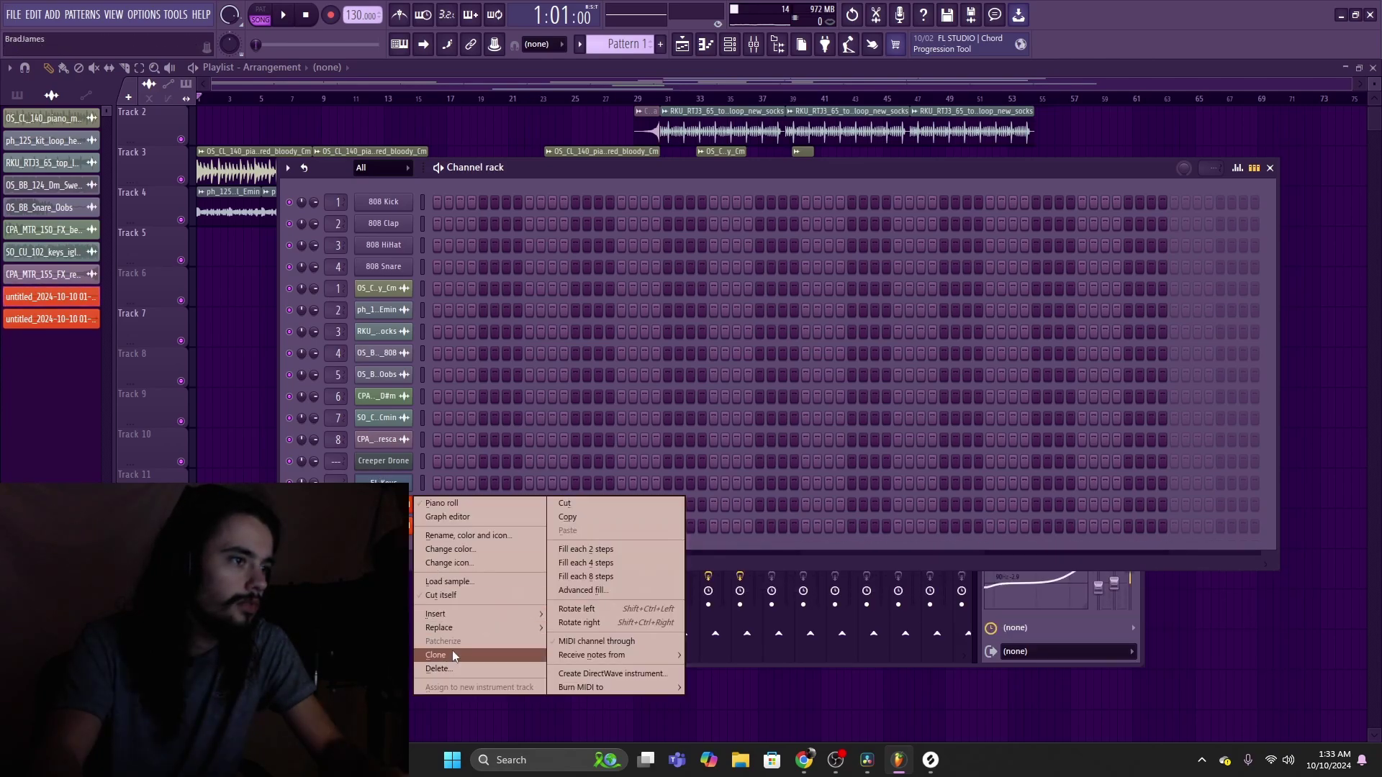
{"action": "left_click", "coordinate": [446, 669]}
{"action": "right_click", "coordinate": [412, 499]}
{"action": "left_click", "coordinate": [446, 668]}
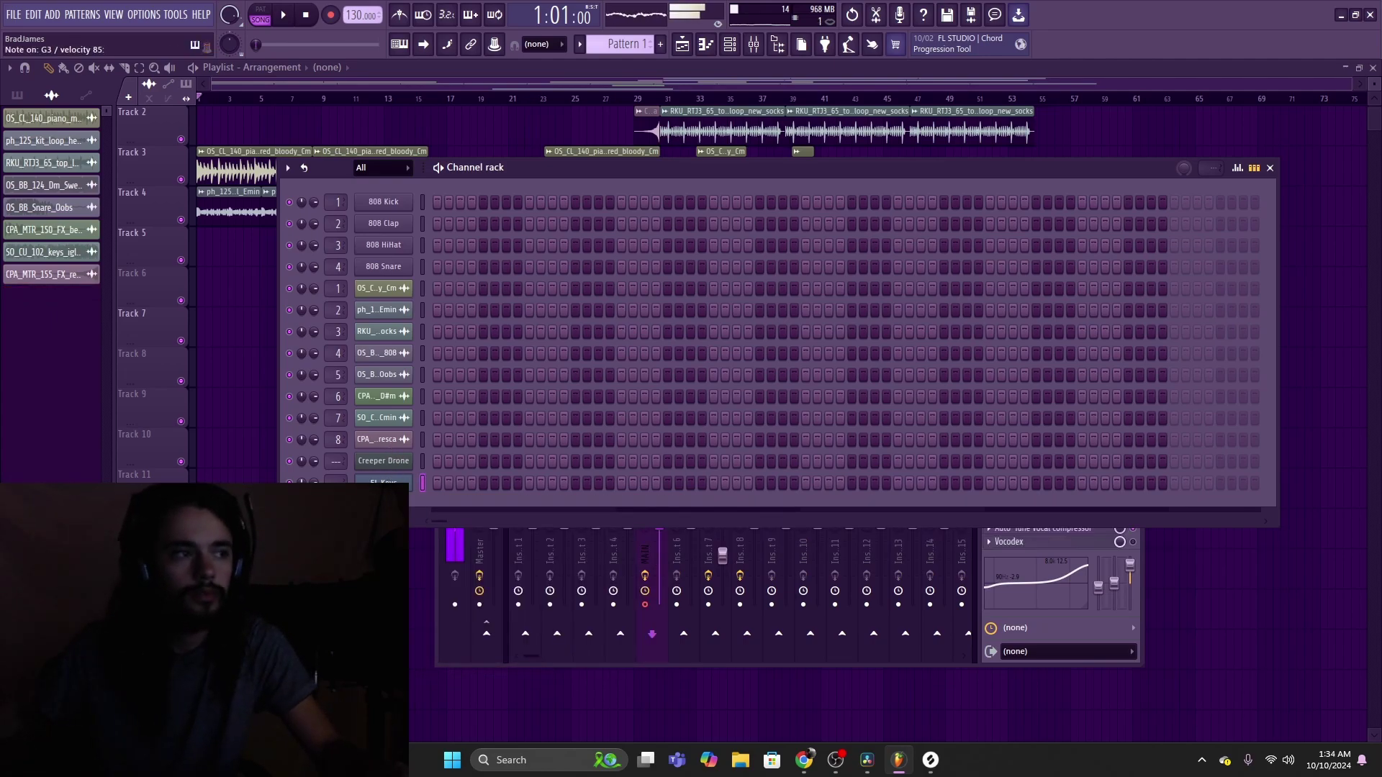
Step: Record FL Keys notes from bar 1, move the Pattern 1 clip to about bar 15 on Track 6, and play it from there
{"action": "key", "text": "space"}
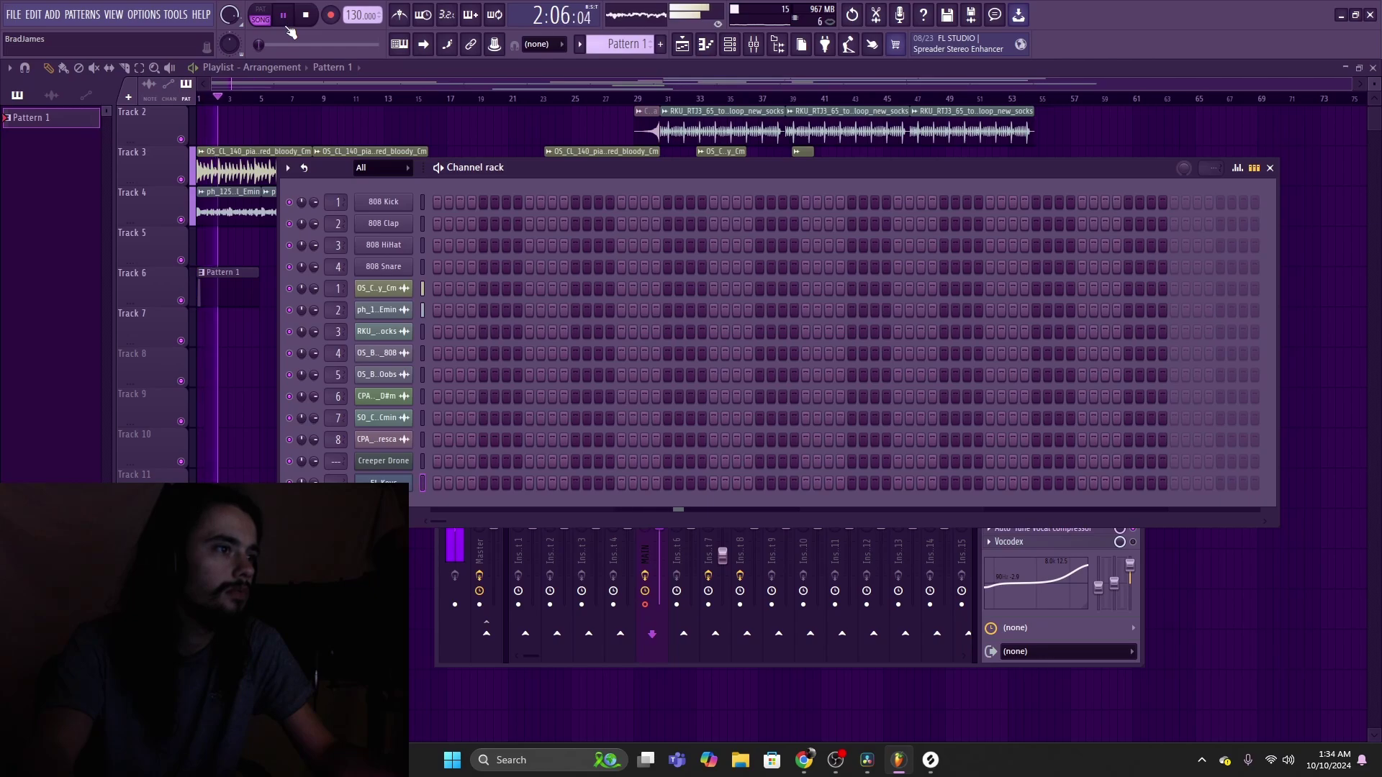
{"action": "double_click", "coordinate": [225, 283]}
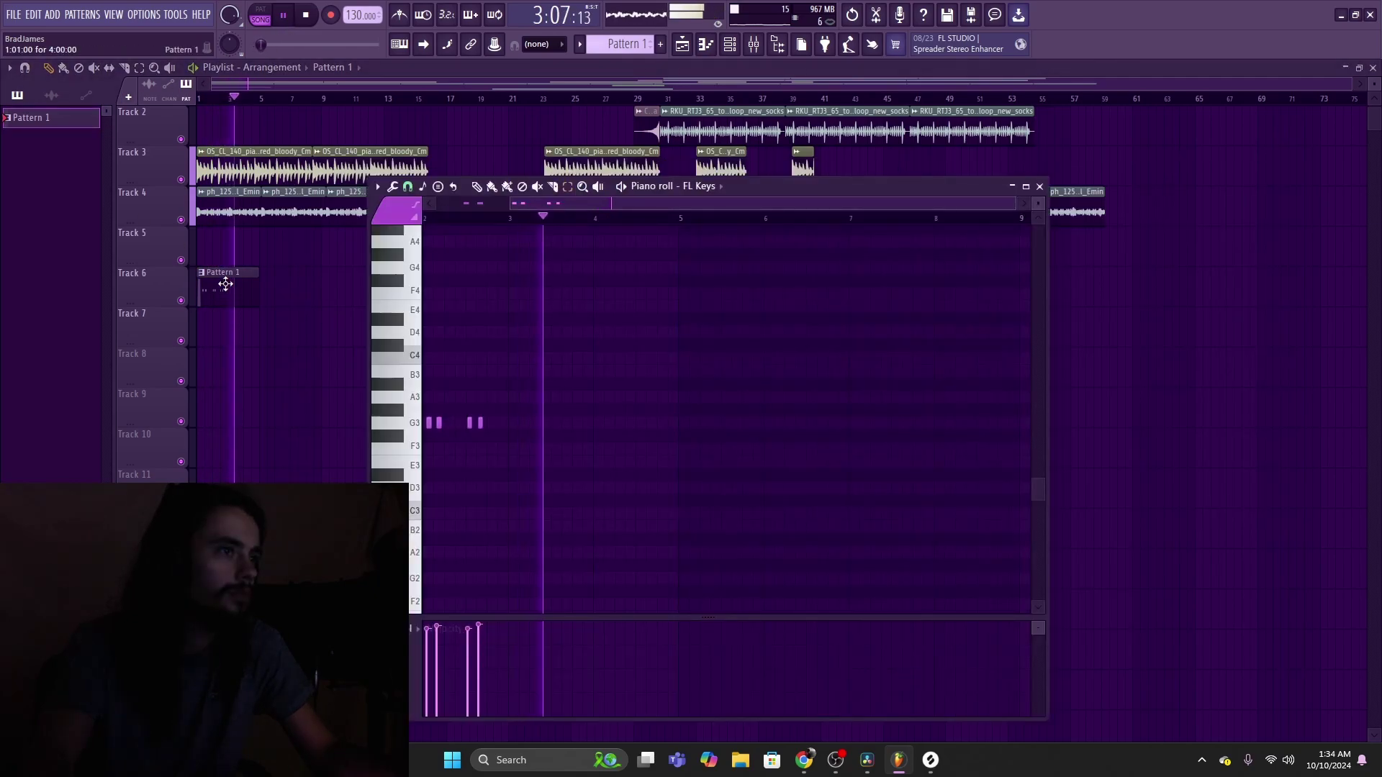
{"action": "left_click", "coordinate": [226, 284]}
{"action": "left_click_drag", "start_coordinate": [294, 294], "coordinate": [437, 287]}
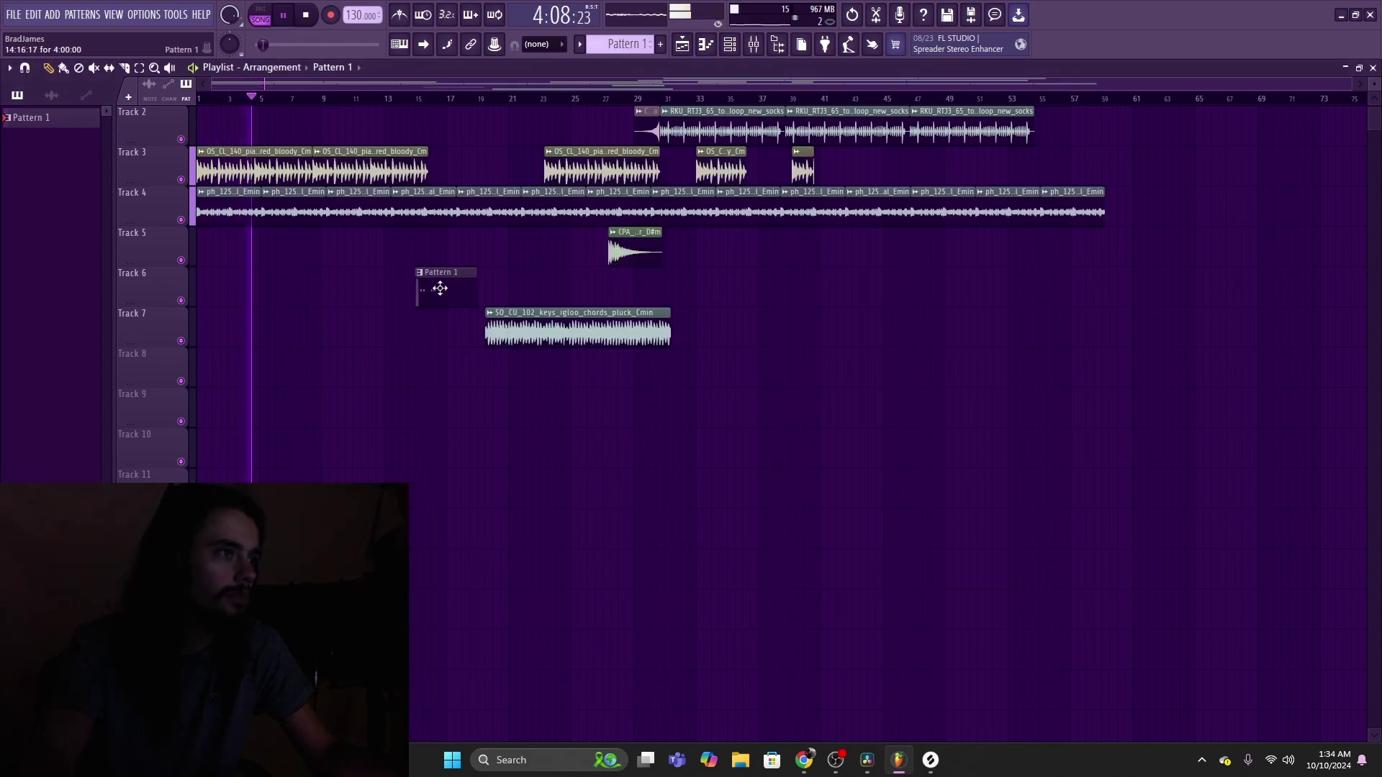
{"action": "left_click", "coordinate": [419, 99]}
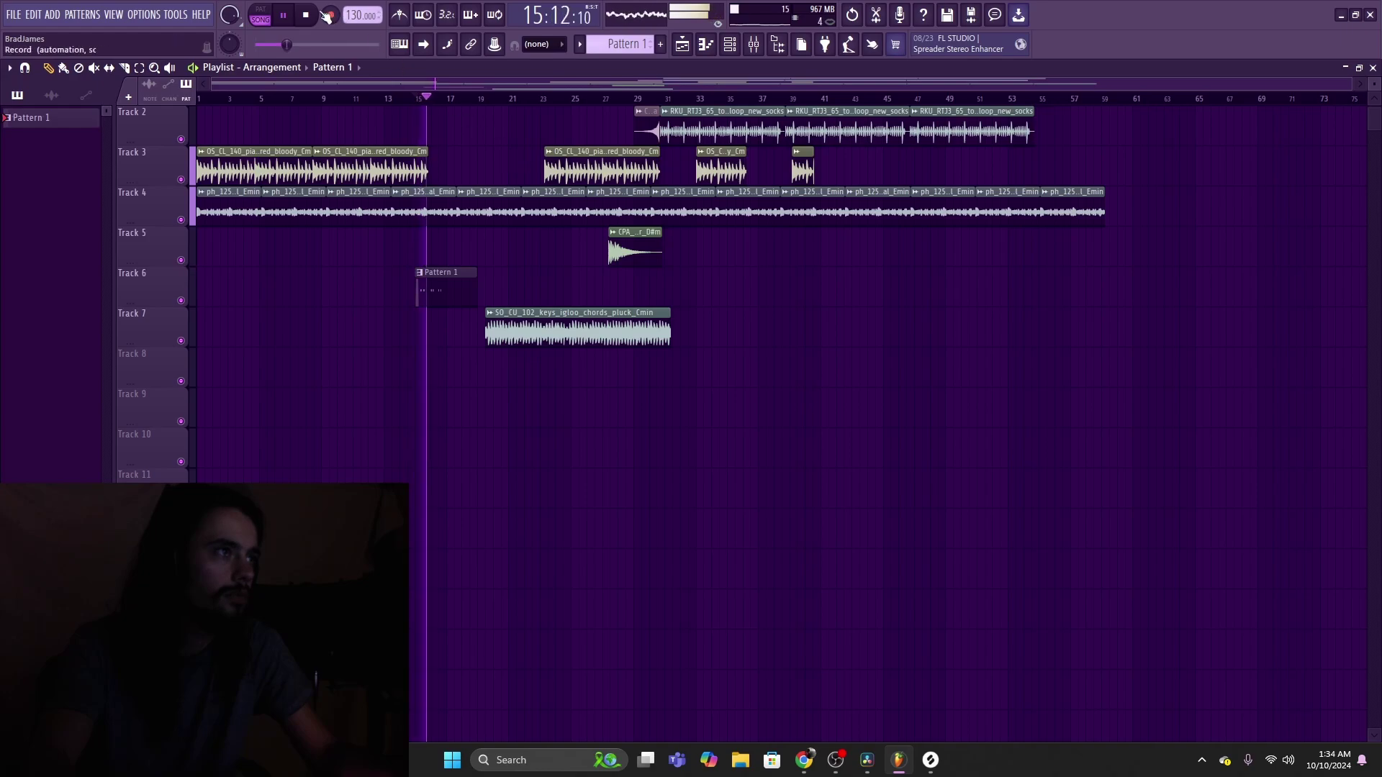
Step: Stop playback, check the recording filter options, and delete the Pattern 1 clip from Track 6
{"action": "left_click", "coordinate": [308, 14]}
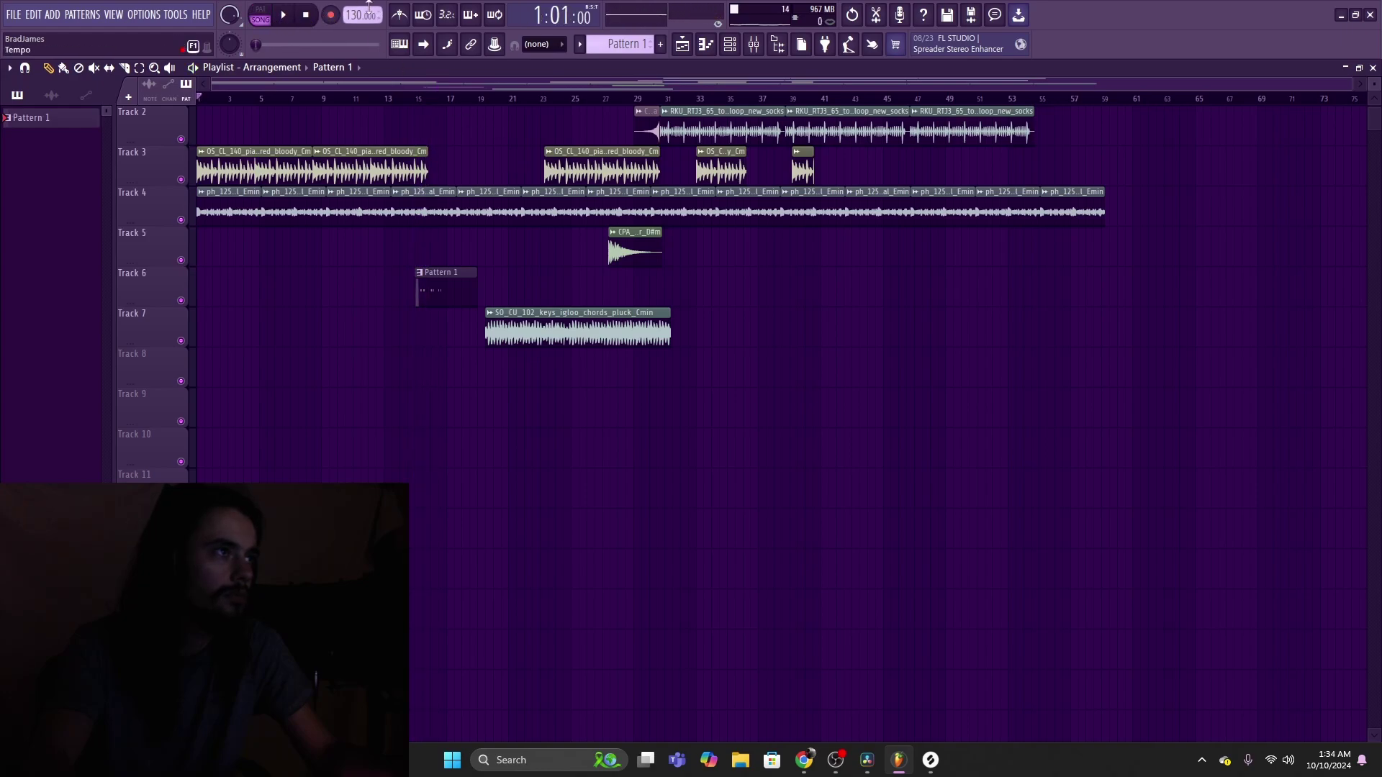
{"action": "right_click", "coordinate": [332, 15]}
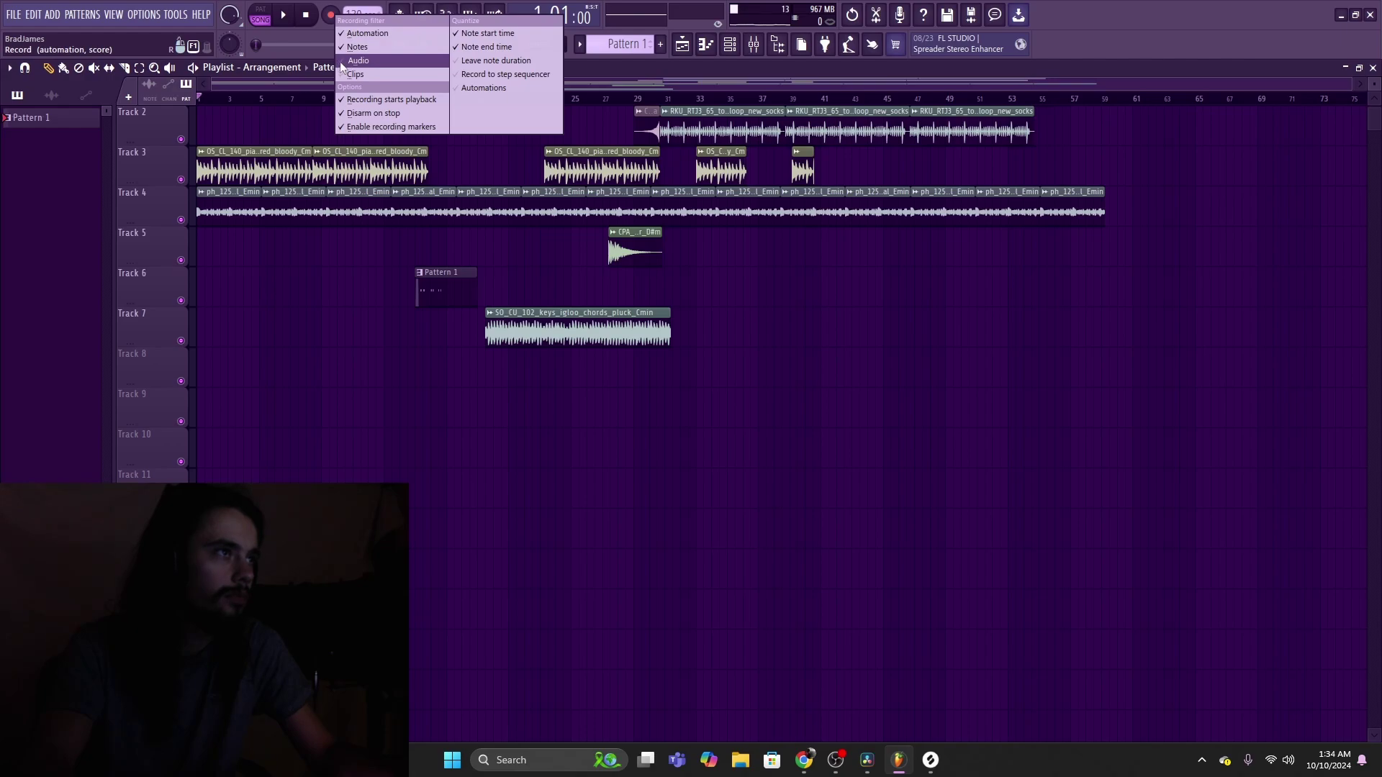
{"action": "left_click", "coordinate": [456, 273]}
{"action": "right_click", "coordinate": [458, 275]}
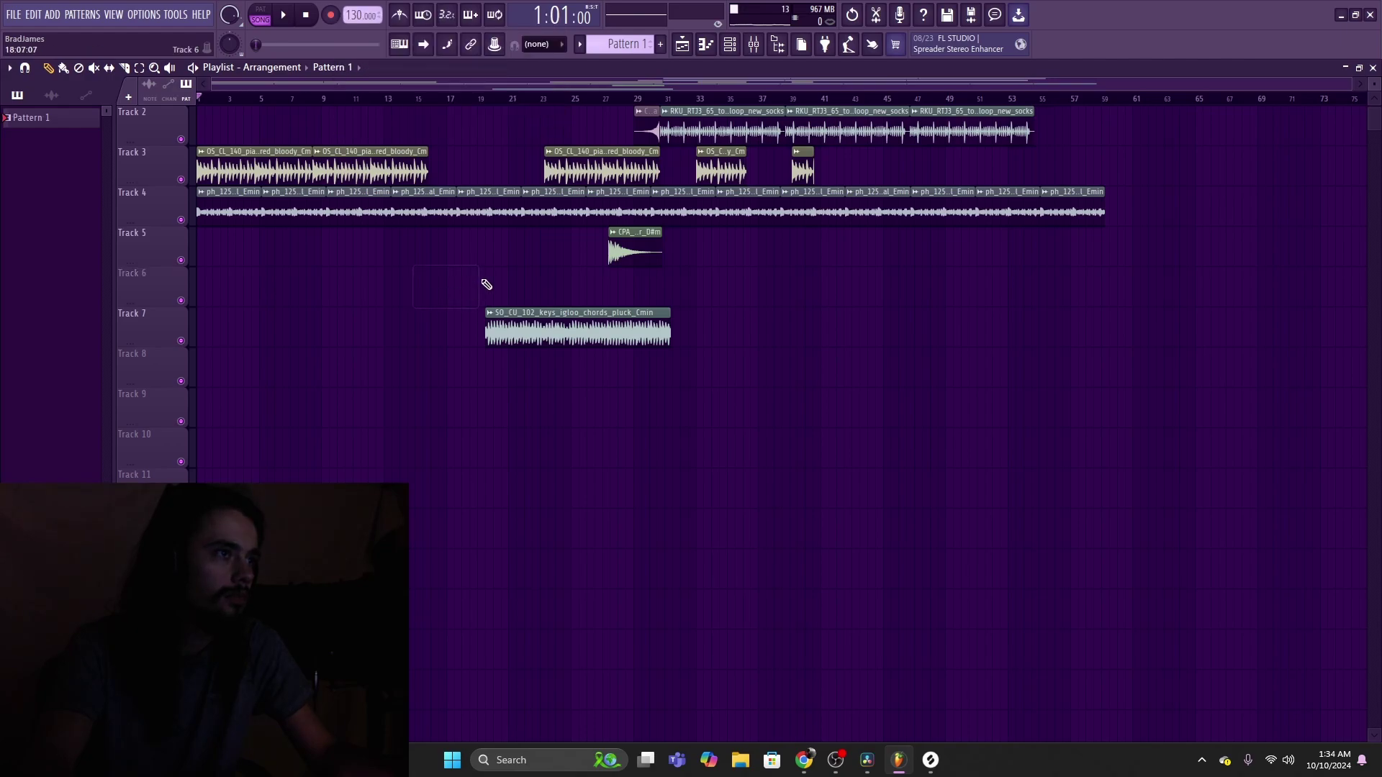
Step: Delete the FL Keys channel from the channel rack and play the arrangement from about bar 17
{"action": "left_click", "coordinate": [756, 49]}
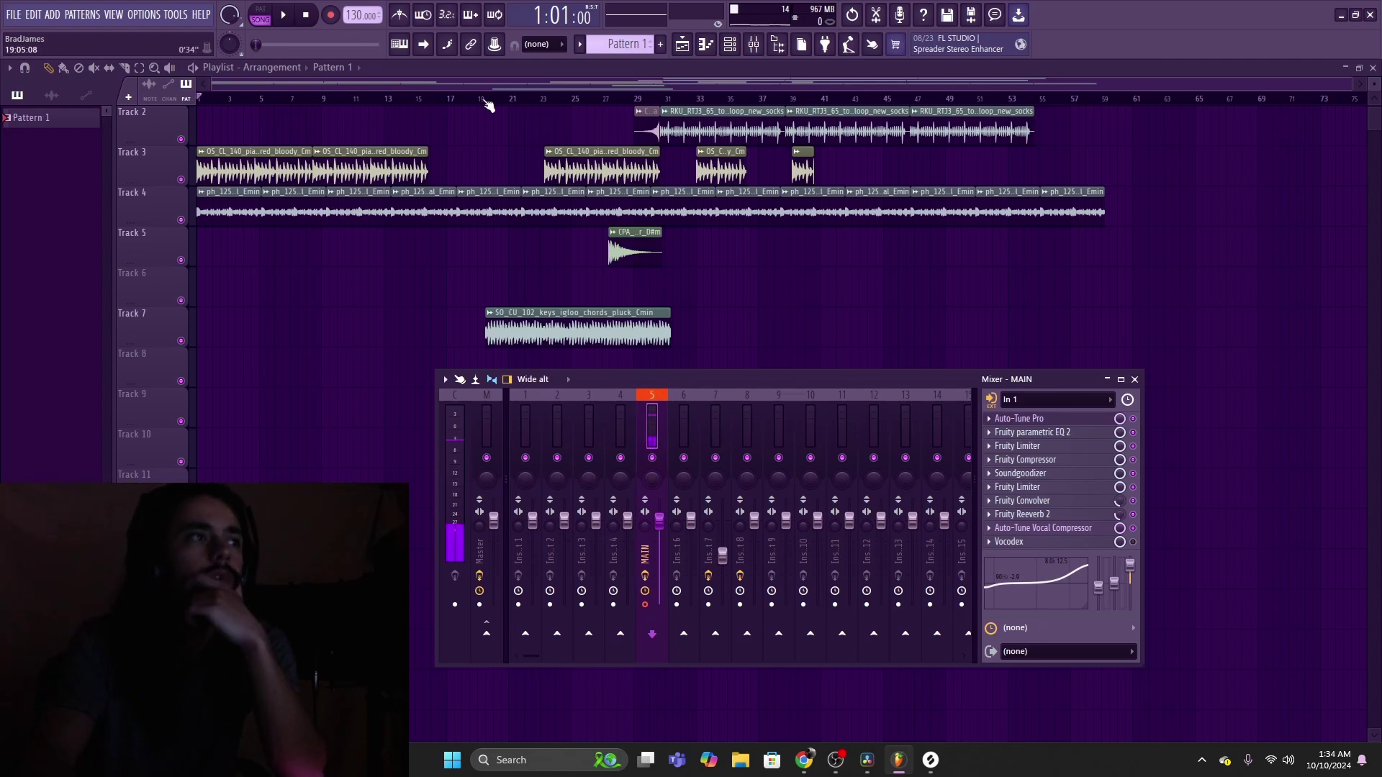
{"action": "left_click", "coordinate": [730, 44]}
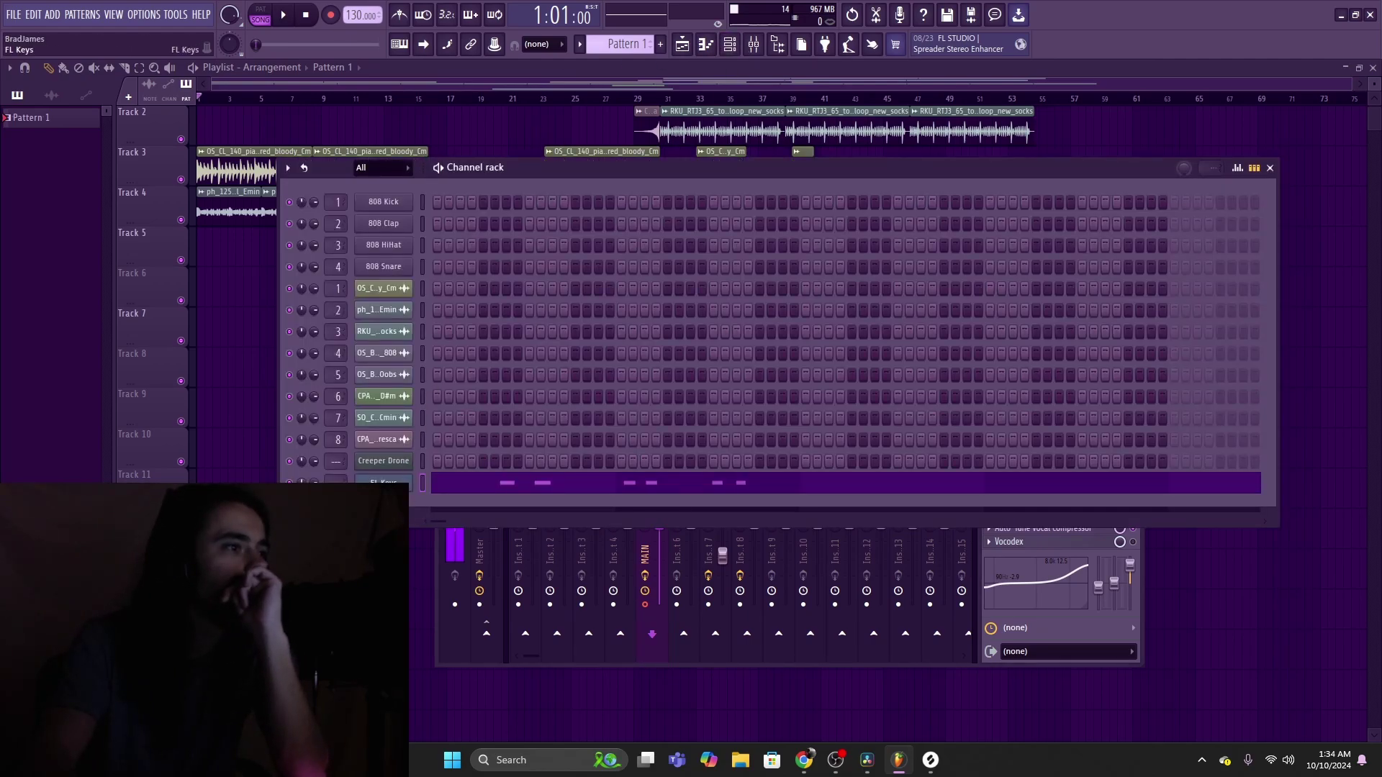
{"action": "right_click", "coordinate": [403, 481]}
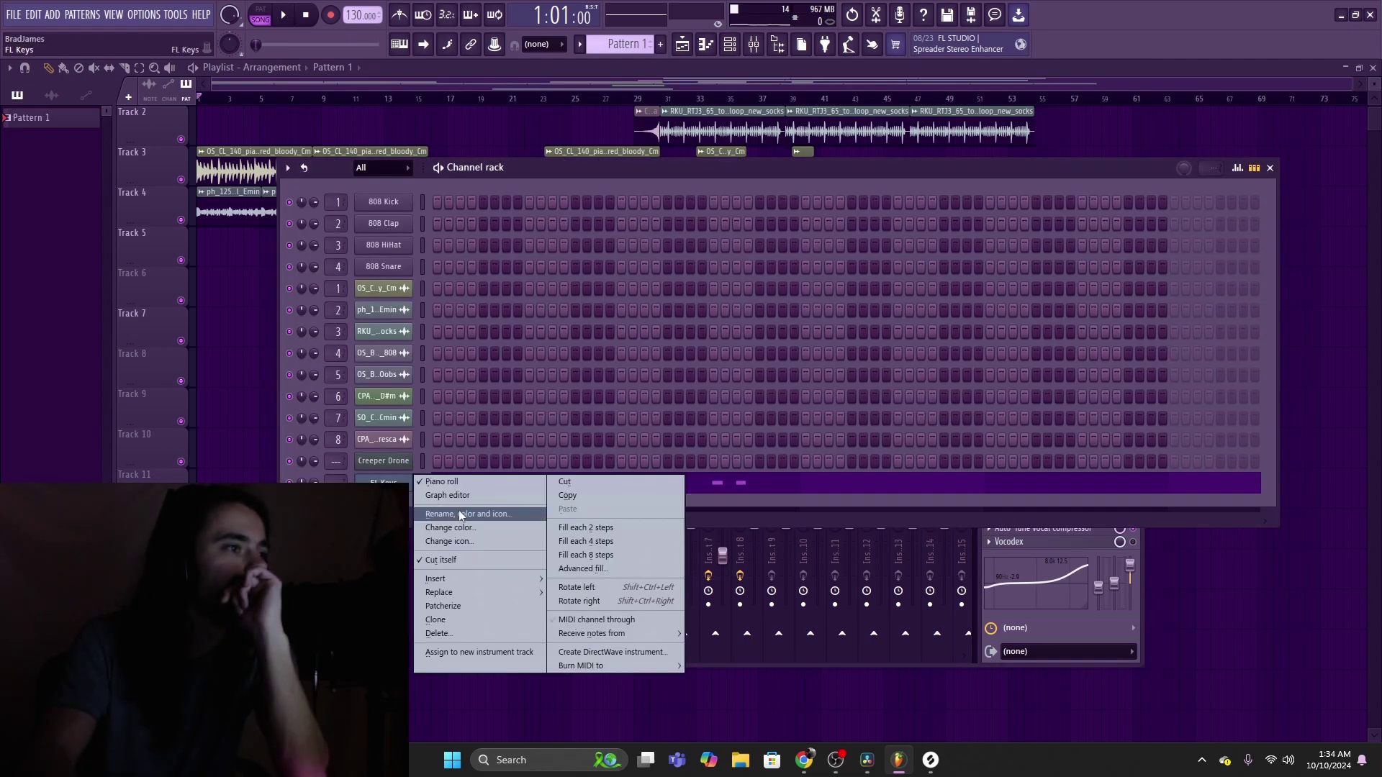
{"action": "left_click", "coordinate": [447, 638]}
{"action": "left_click", "coordinate": [453, 98]}
{"action": "left_click", "coordinate": [286, 15]}
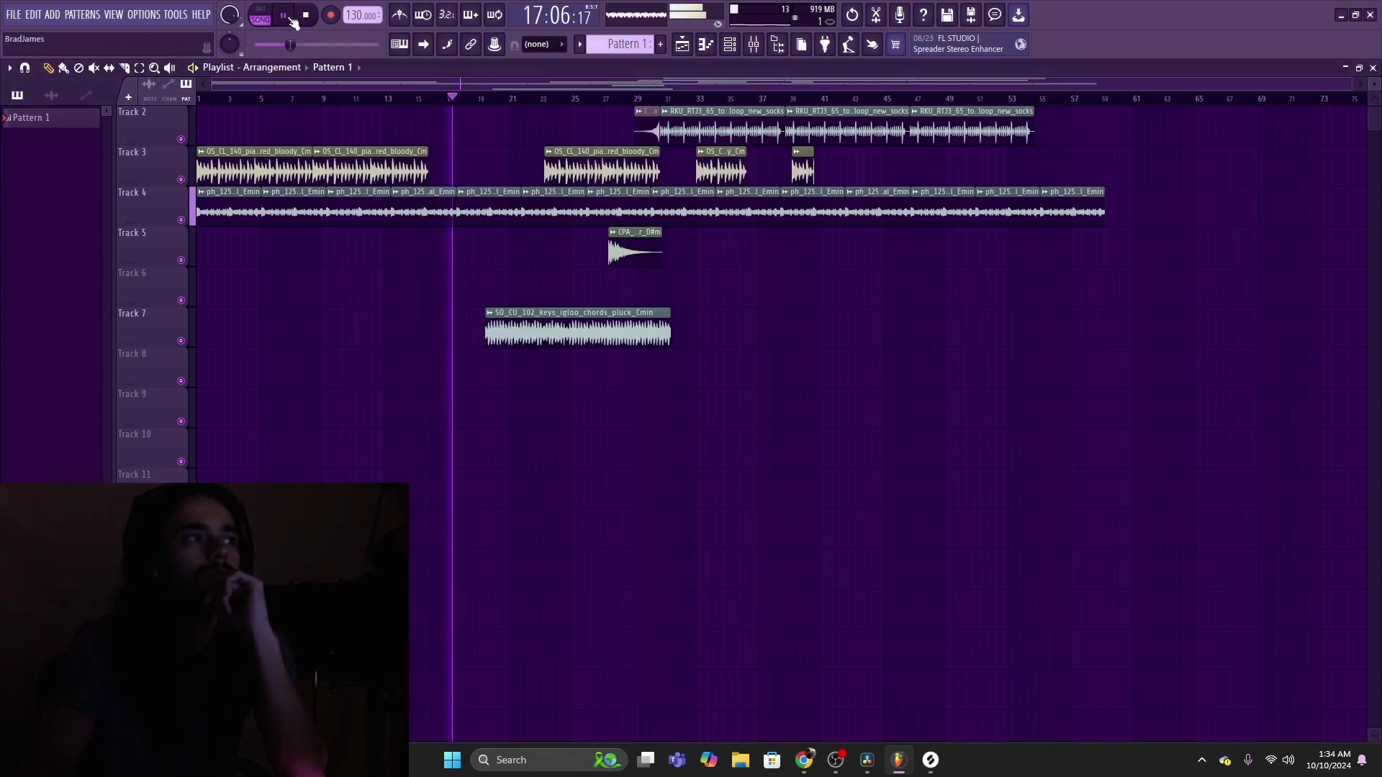
Step: Switch to Splice and open the NEO-NOIR - UNDERGROUND BOOM BAP pack from the Scary Hours! collection
{"action": "left_click", "coordinate": [930, 761]}
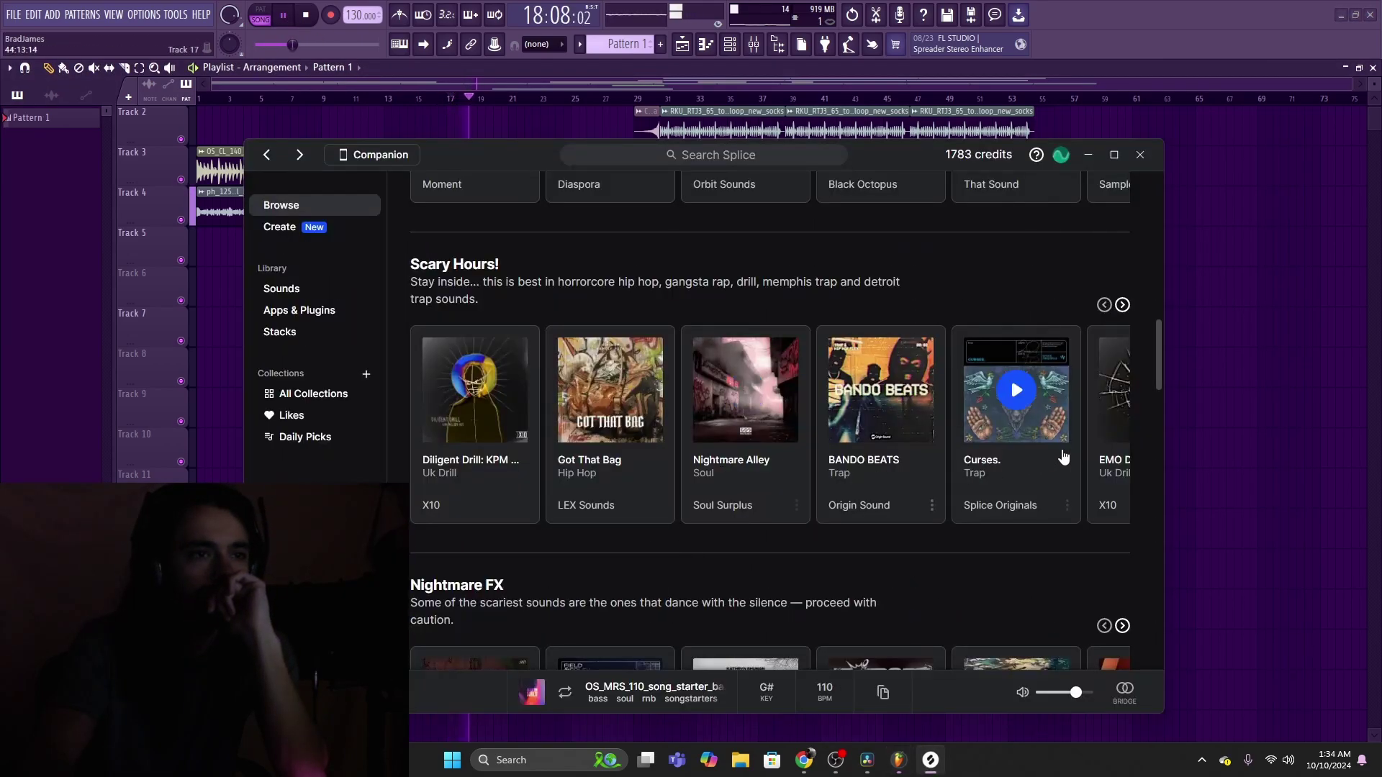
{"action": "left_click", "coordinate": [1122, 306]}
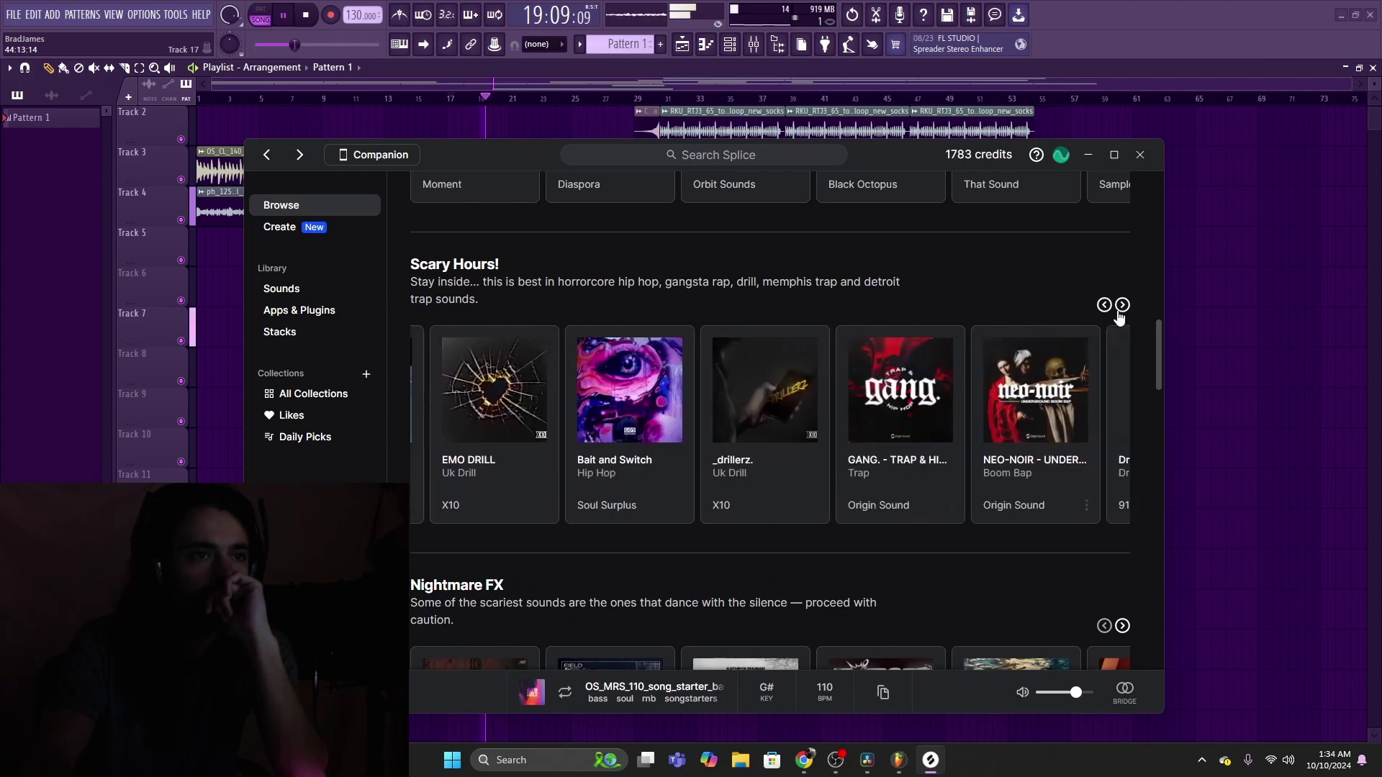
{"action": "left_click", "coordinate": [1005, 460]}
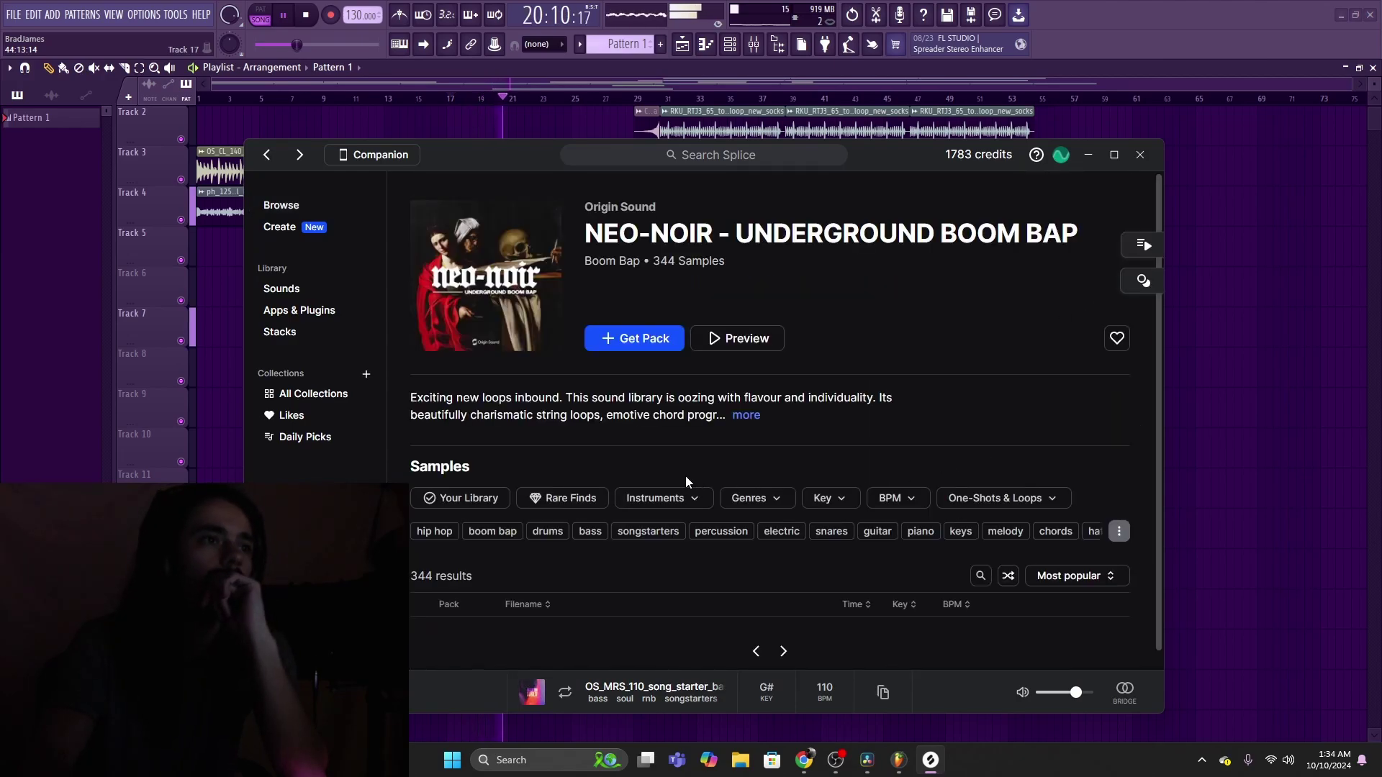
Step: Preview the pack's snare, drum loop and kick samples, including OS_NN_snare_packages.wav, OS_NN_snare_boxxed.wav and OS_NN_kick_studies.wav
{"action": "scroll", "coordinate": [684, 473], "scroll_direction": "down", "scroll_amount": 15}
{"action": "left_click", "coordinate": [489, 438]}
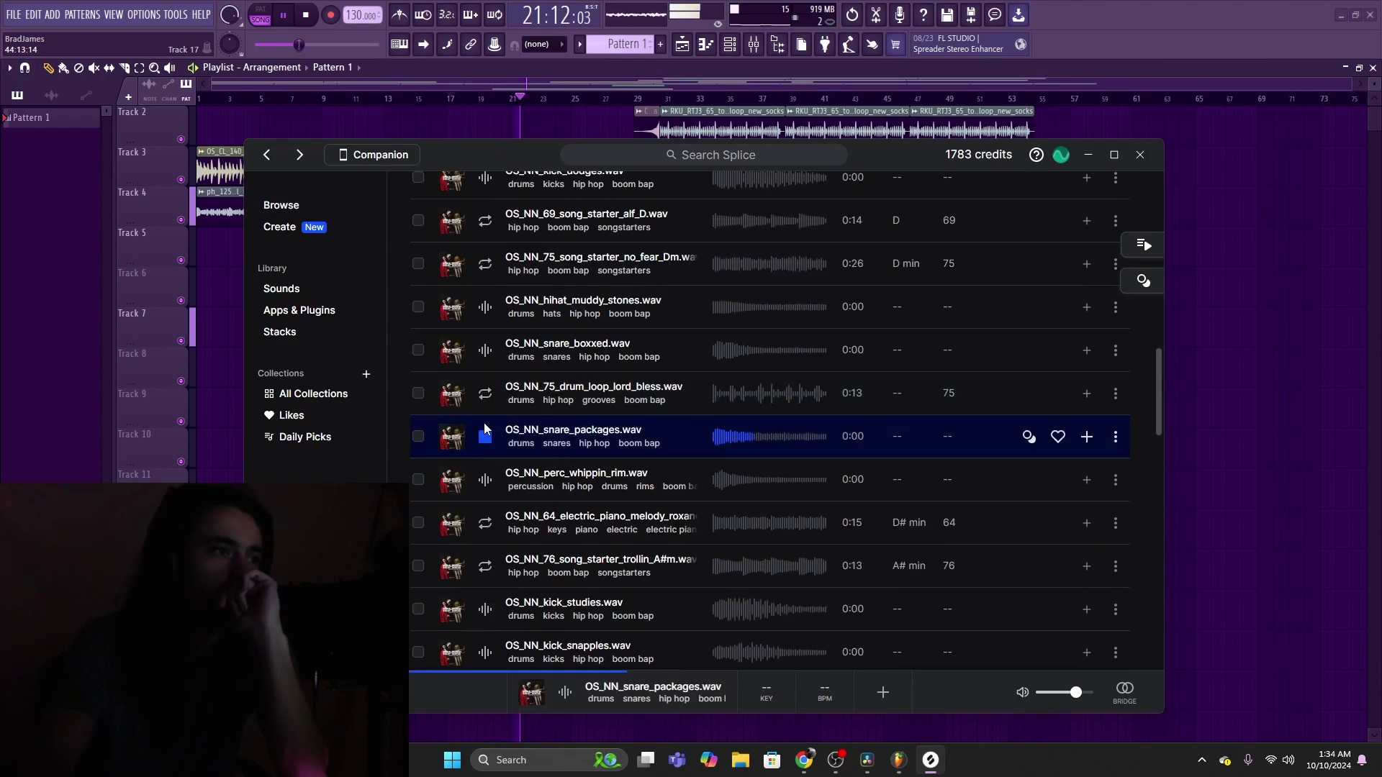
{"action": "key", "text": "Up"}
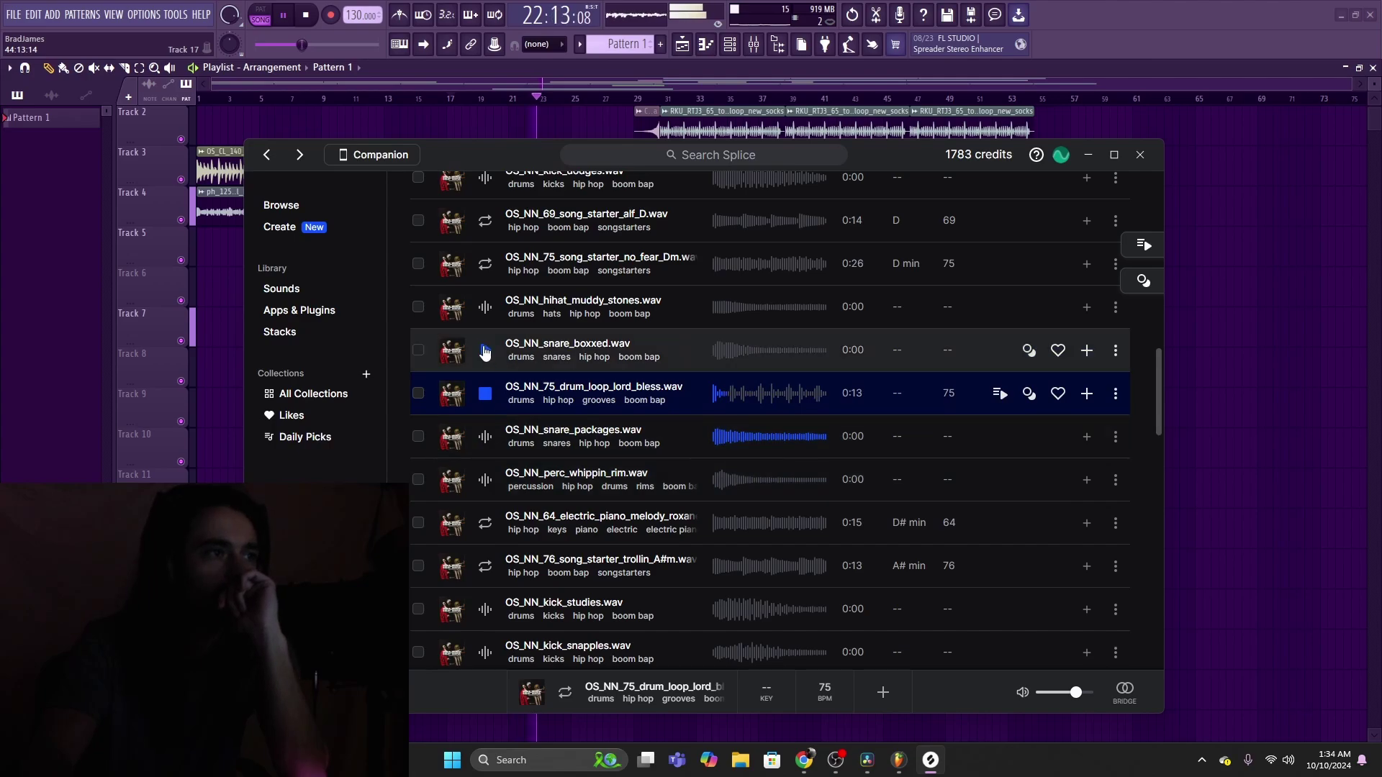
{"action": "left_click", "coordinate": [485, 351]}
{"action": "scroll", "coordinate": [507, 458], "scroll_direction": "down", "scroll_amount": 2}
{"action": "left_click", "coordinate": [487, 472]}
{"action": "scroll", "coordinate": [562, 533], "scroll_direction": "down", "scroll_amount": 1}
{"action": "scroll", "coordinate": [594, 569], "scroll_direction": "down", "scroll_amount": 1}
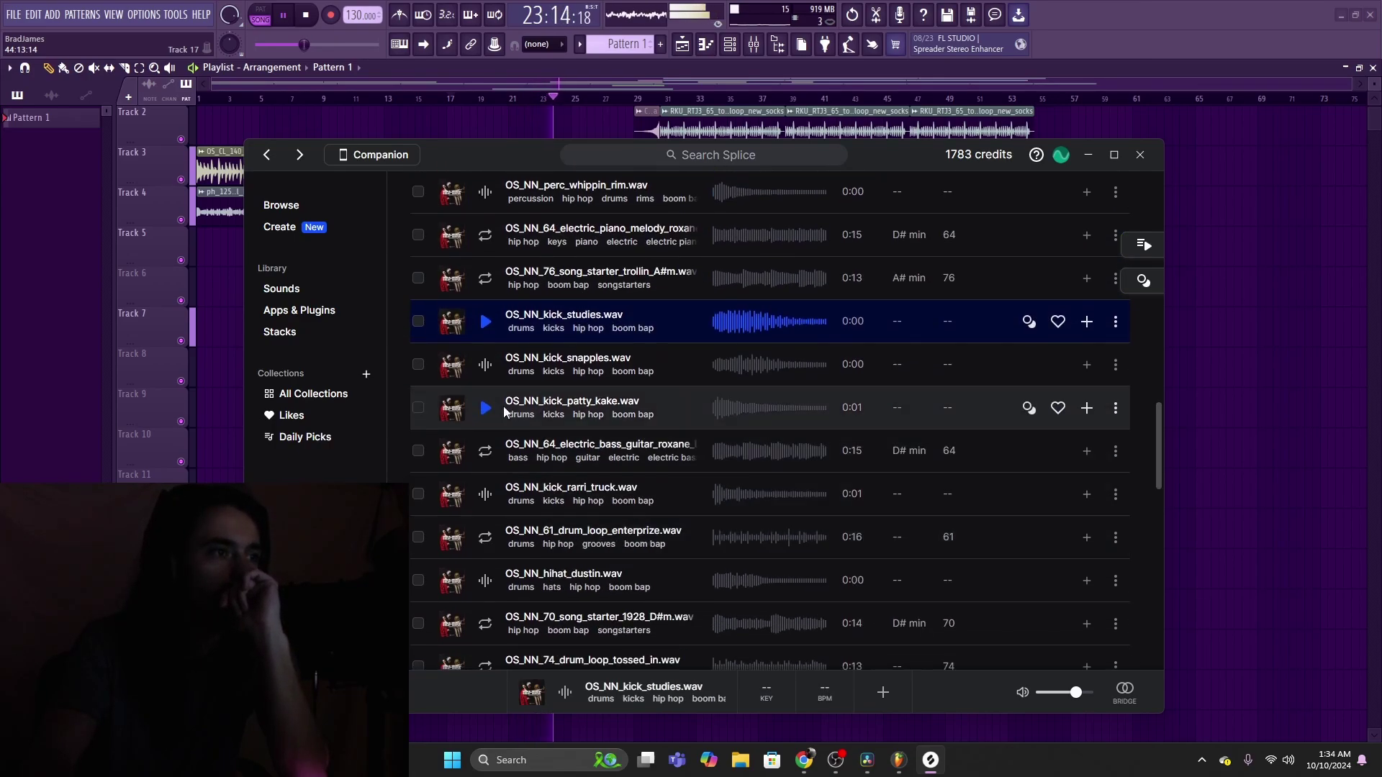
Step: Get OS_NN_kick_studies.wav and place it in the FL Studio playlist on Track 8 at about bar 28
{"action": "left_click", "coordinate": [485, 329]}
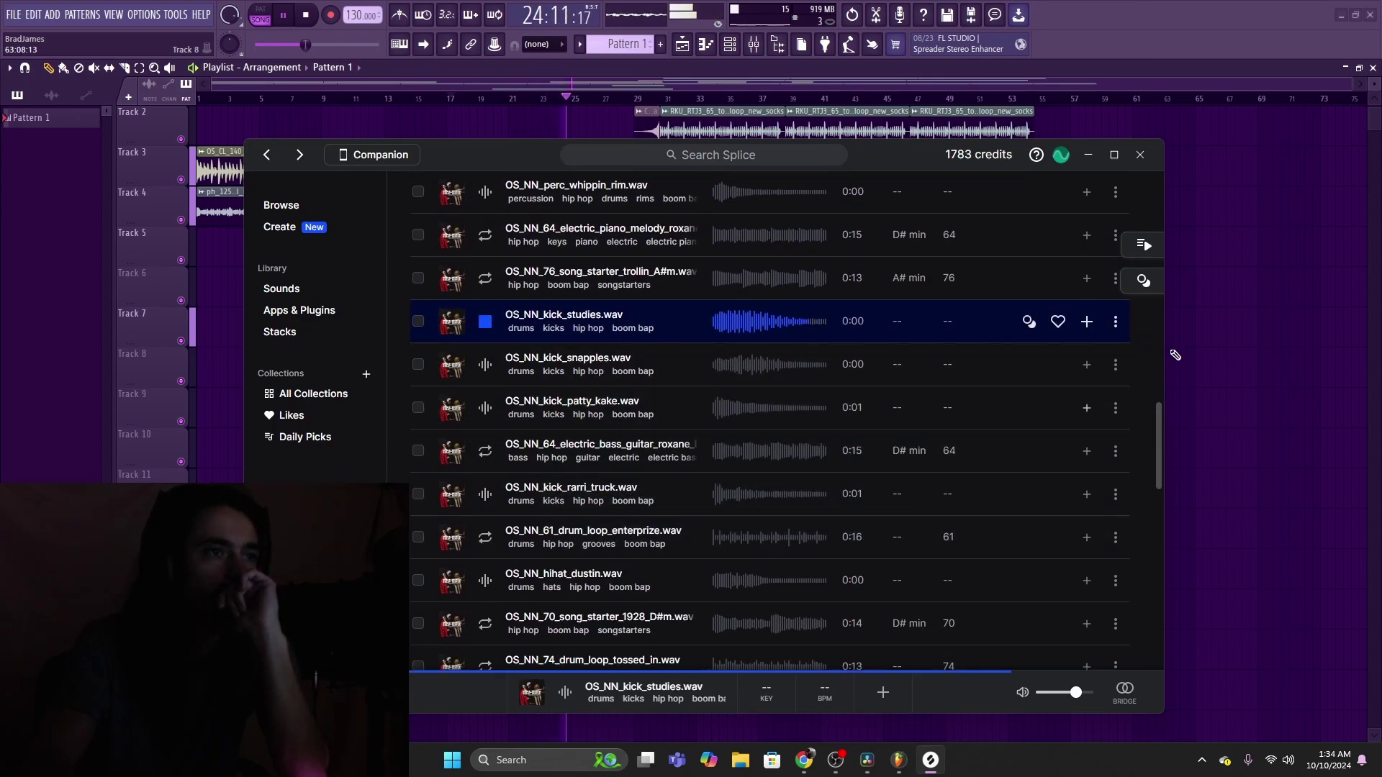
{"action": "left_click", "coordinate": [1085, 326]}
{"action": "left_click_drag", "start_coordinate": [697, 319], "coordinate": [589, 370]}
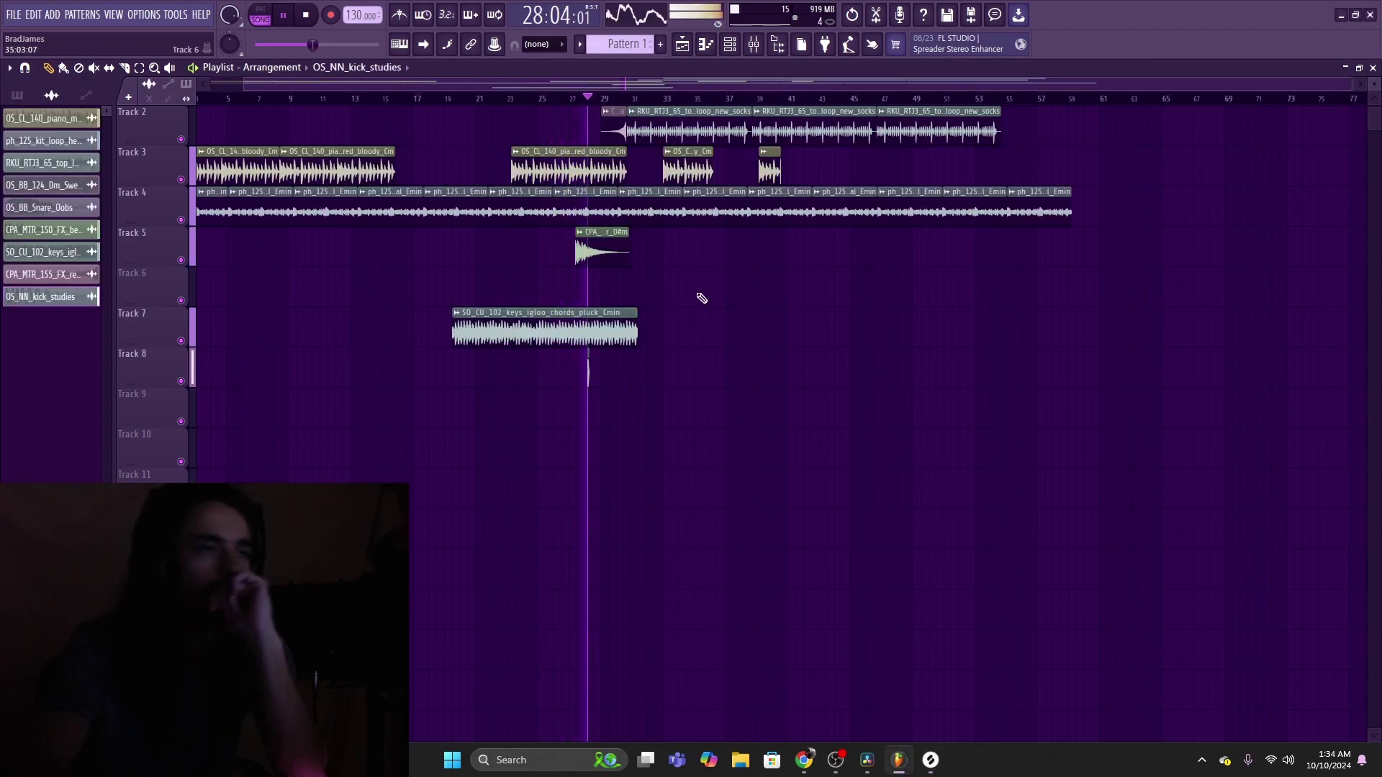
Step: Add two more OS_NN_kick_studies clips on Track 8 at about bars 29.5 and 29.8
{"action": "scroll", "coordinate": [602, 112], "scroll_direction": "up", "scroll_amount": 1}
{"action": "scroll", "coordinate": [621, 99], "scroll_direction": "up", "scroll_amount": 5}
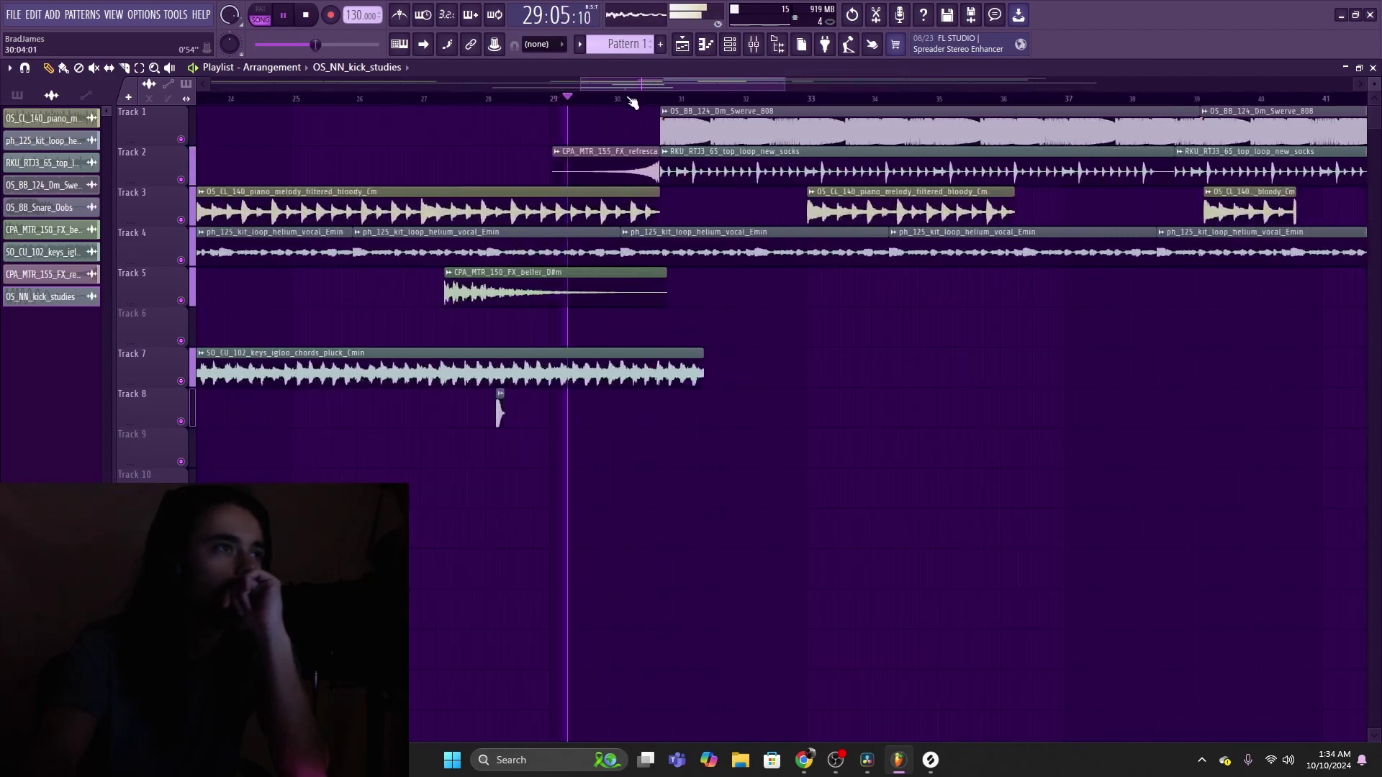
{"action": "scroll", "coordinate": [635, 104], "scroll_direction": "up", "scroll_amount": 3}
{"action": "scroll", "coordinate": [637, 106], "scroll_direction": "down", "scroll_amount": 2}
{"action": "left_click", "coordinate": [573, 412]}
{"action": "left_click", "coordinate": [624, 413]}
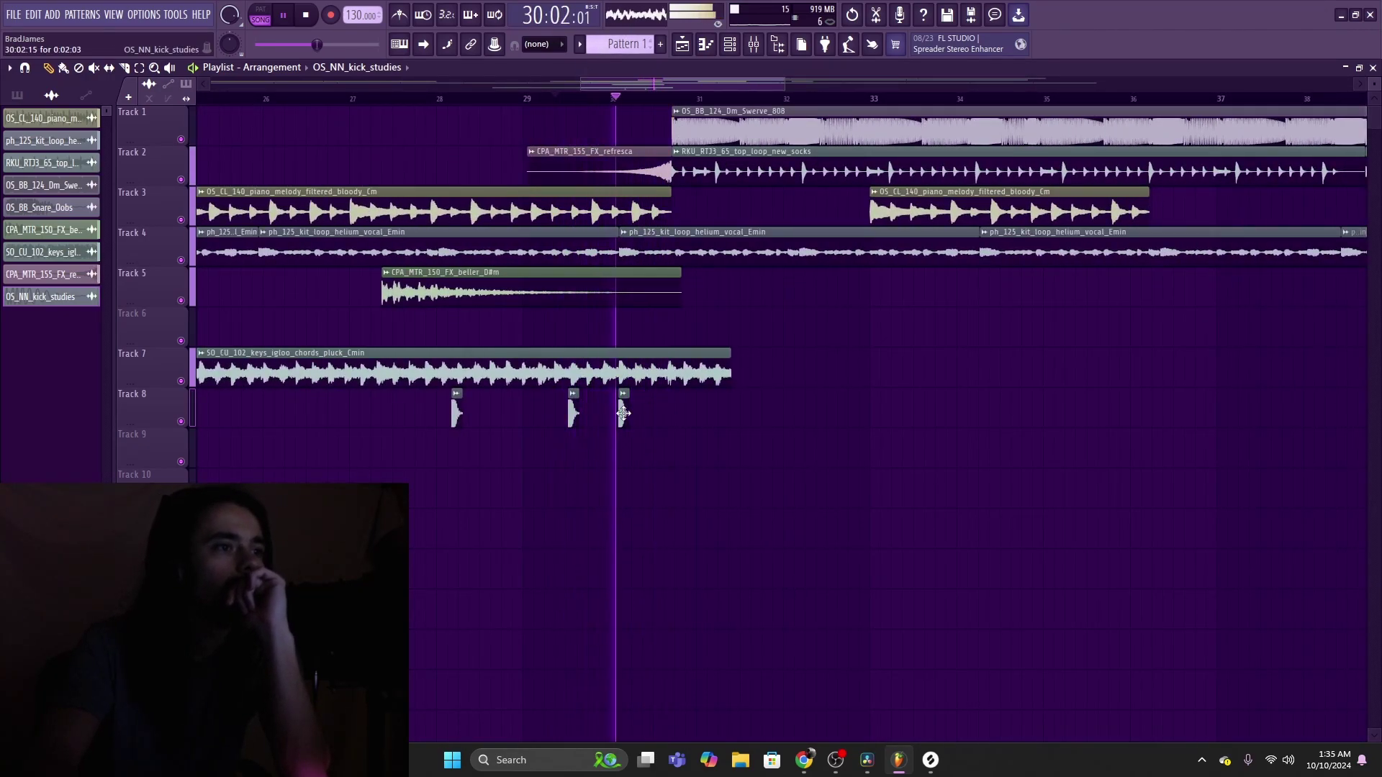
{"action": "left_click_drag", "start_coordinate": [624, 412], "coordinate": [600, 413]}
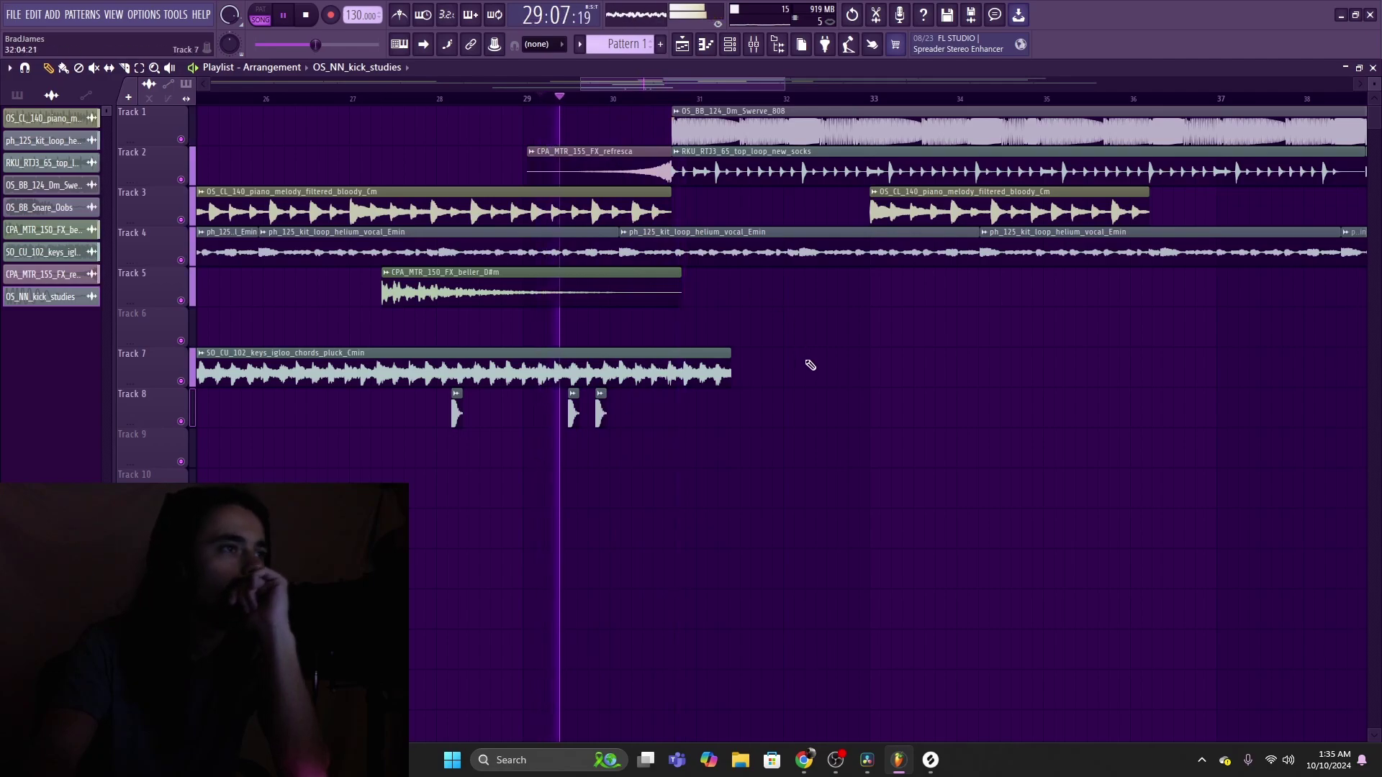
{"action": "left_click", "coordinate": [623, 413]}
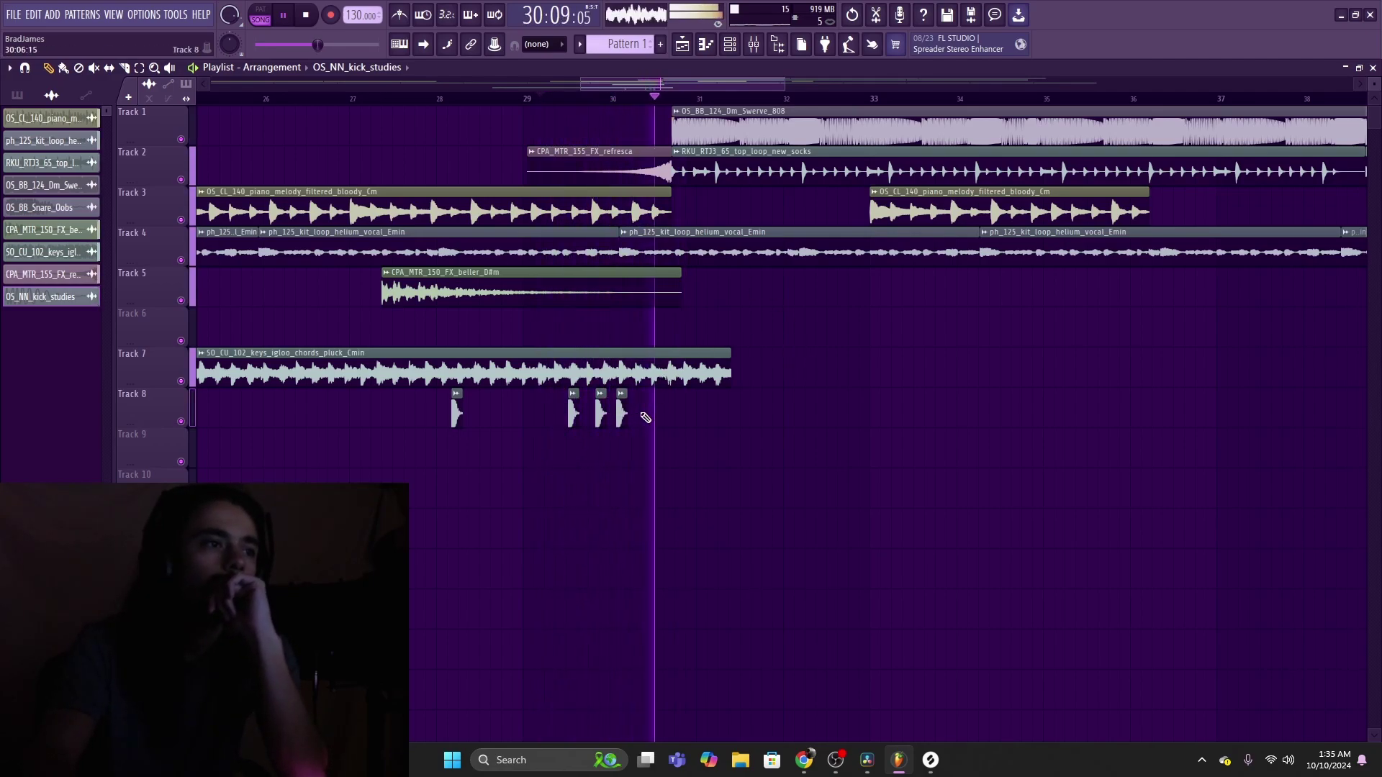
{"action": "left_click", "coordinate": [646, 417]}
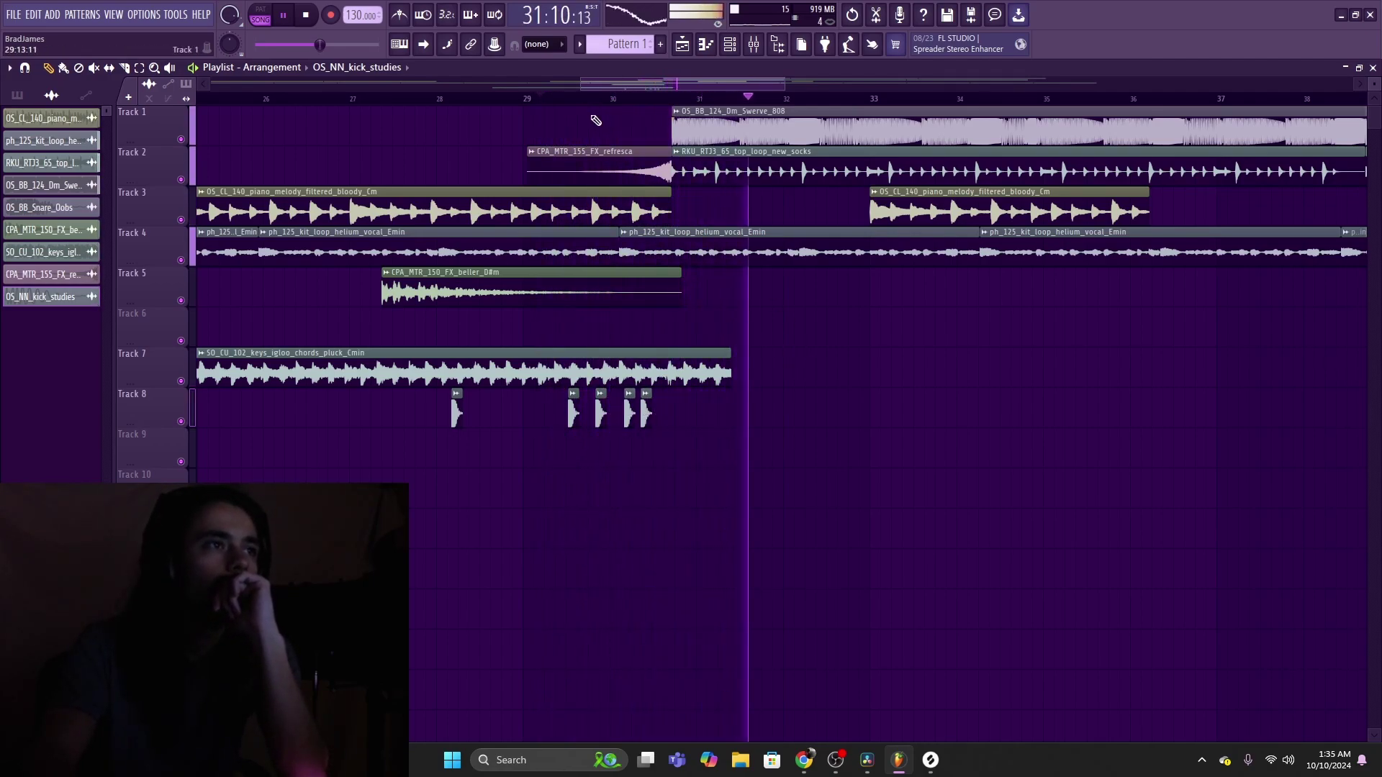
{"action": "right_click", "coordinate": [646, 413]}
{"action": "right_click", "coordinate": [629, 412]}
Step: Add two kick clips on Track 8 and shift them to about bars 30.4 and 30.6
{"action": "left_click", "coordinate": [659, 416]}
{"action": "left_click", "coordinate": [678, 416]}
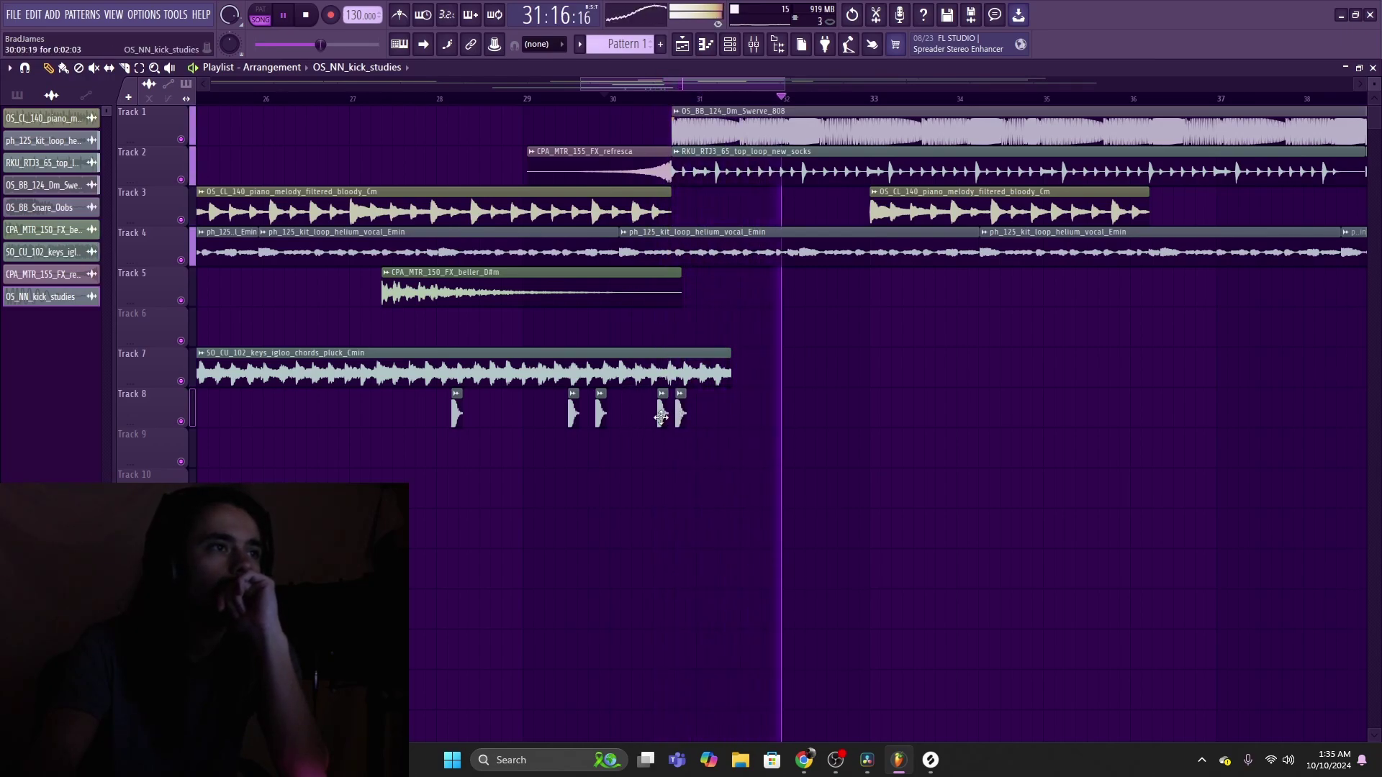
{"action": "left_click_drag", "start_coordinate": [660, 418], "coordinate": [673, 417]}
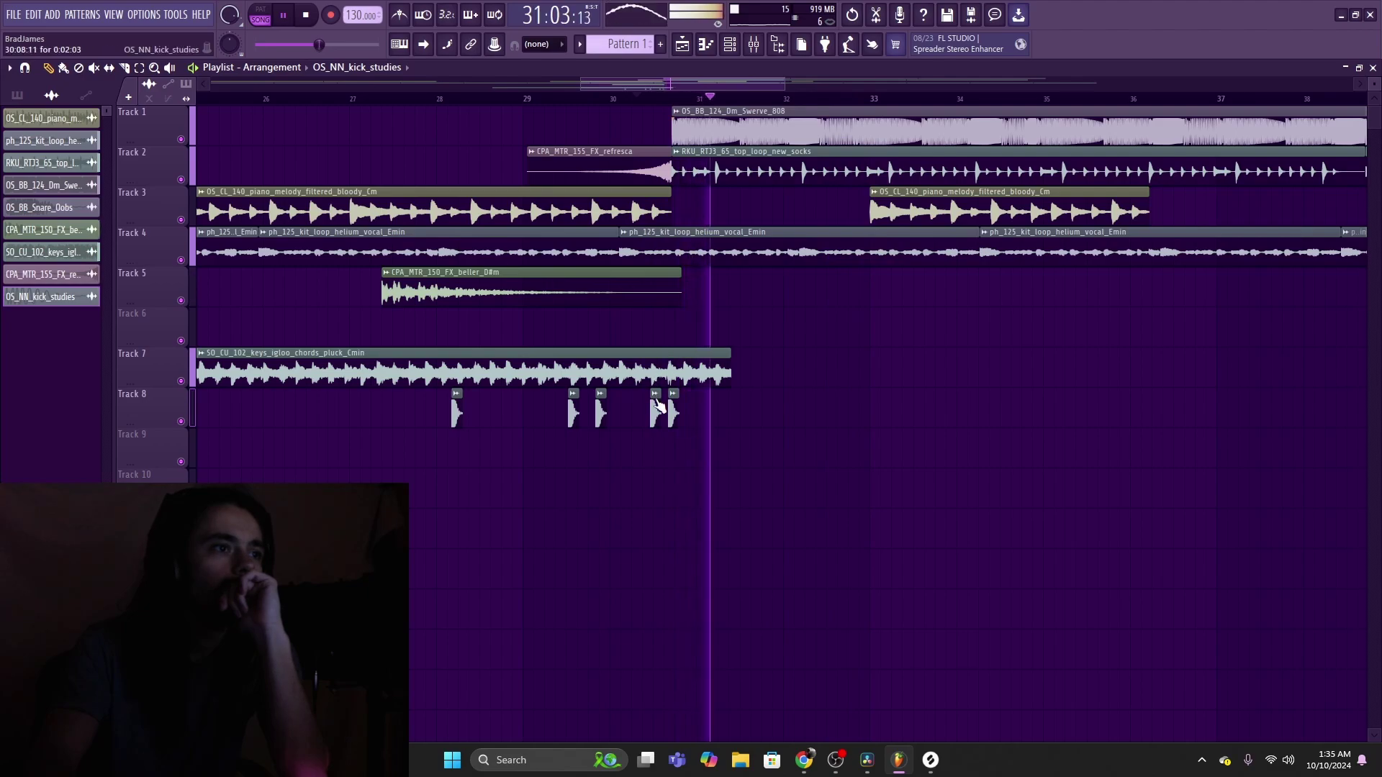
{"action": "left_click_drag", "start_coordinate": [656, 407], "coordinate": [652, 407]}
{"action": "left_click", "coordinate": [691, 414]}
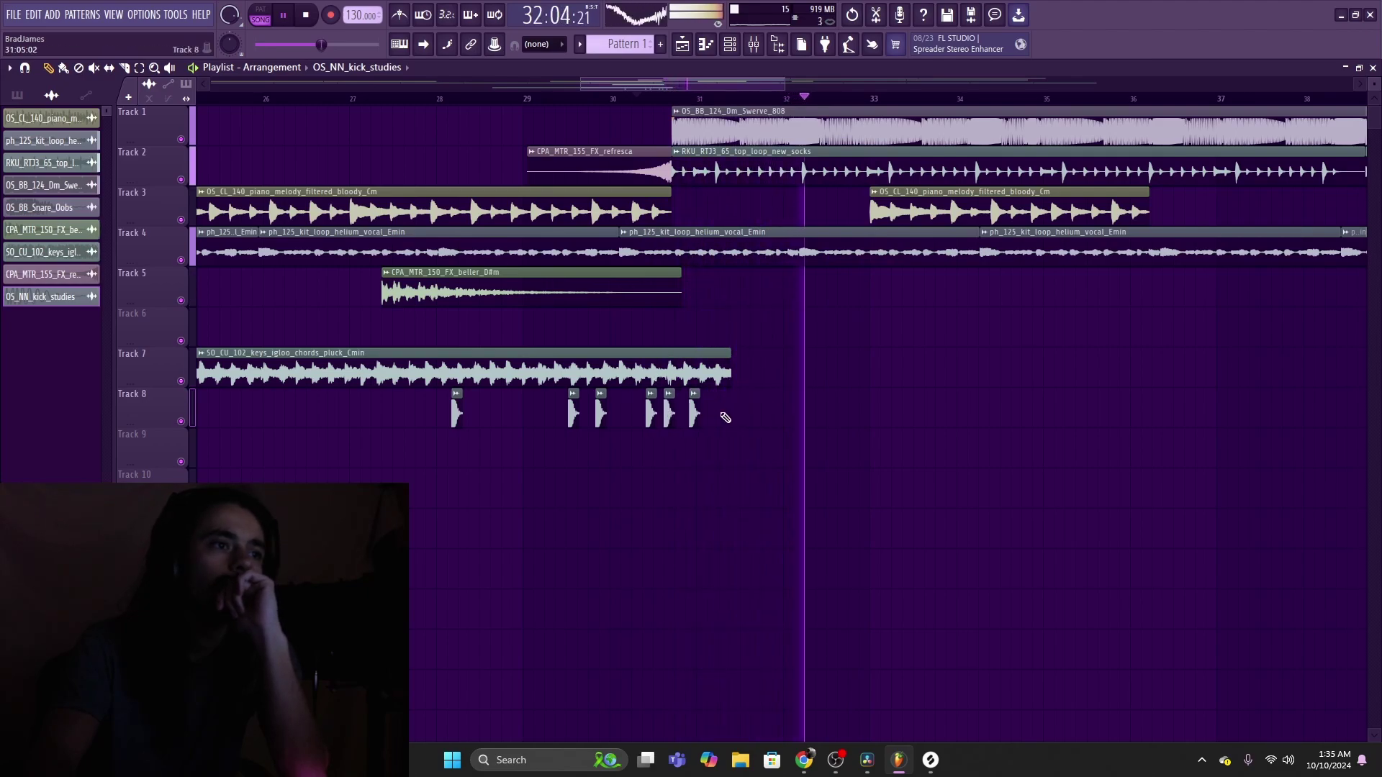
{"action": "left_click", "coordinate": [725, 414]}
{"action": "left_click", "coordinate": [714, 413]}
{"action": "left_click", "coordinate": [708, 412]}
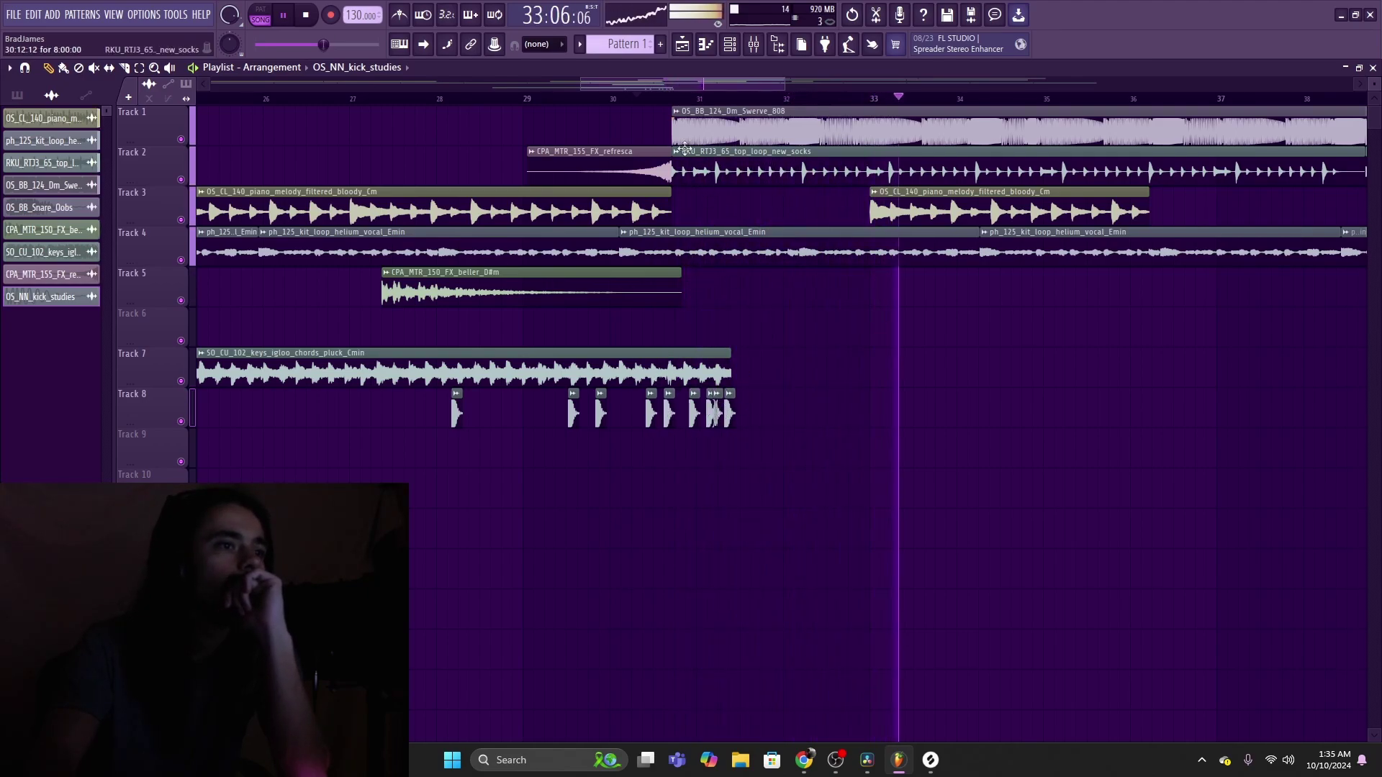
{"action": "left_click", "coordinate": [648, 99]}
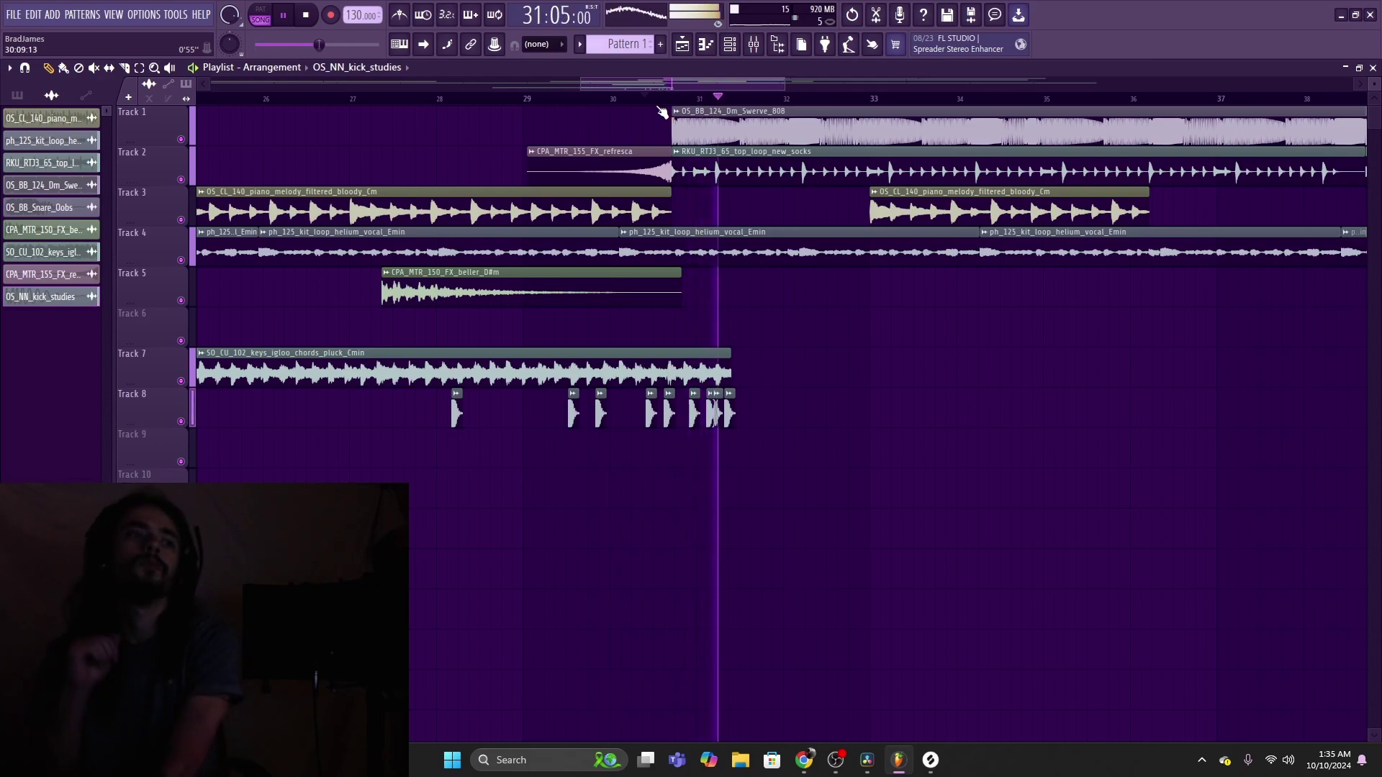
{"action": "right_click", "coordinate": [727, 417]}
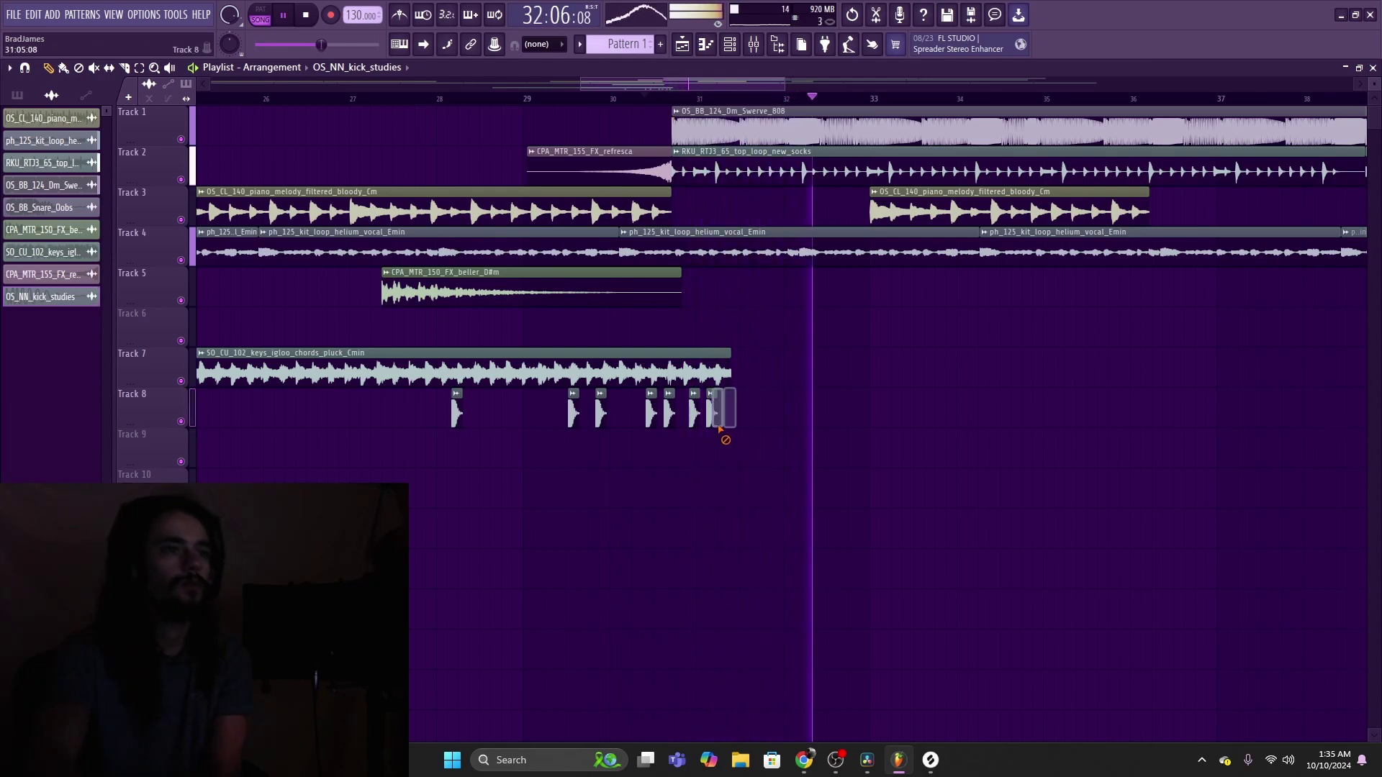
{"action": "right_click", "coordinate": [717, 414]}
{"action": "right_click", "coordinate": [708, 414]}
{"action": "right_click", "coordinate": [692, 413]}
Step: Place two kick clips on Track 8 at about bars 31.9 and 32.6 and replay the section from about bar 28.5
{"action": "left_click", "coordinate": [811, 378]}
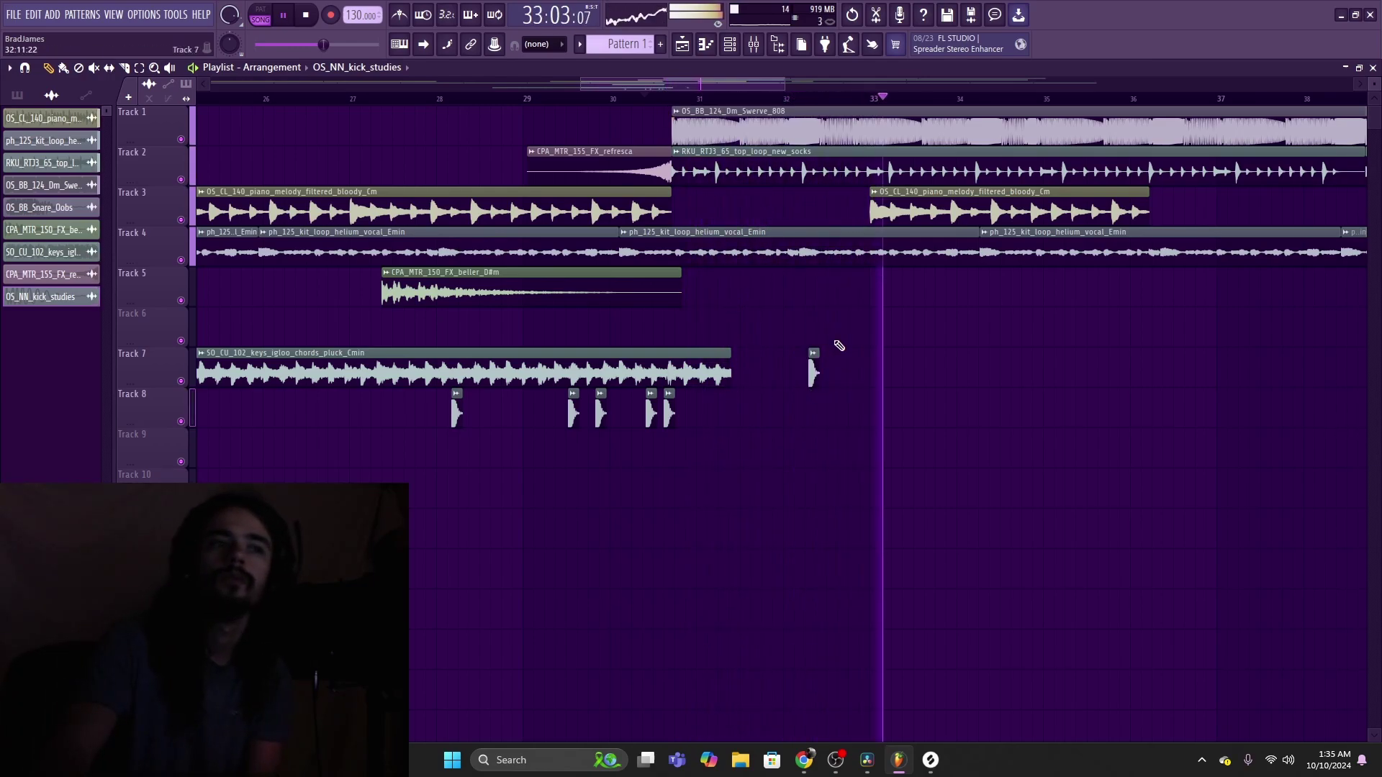
{"action": "left_click_drag", "start_coordinate": [813, 357], "coordinate": [776, 400]}
{"action": "left_click", "coordinate": [843, 409]}
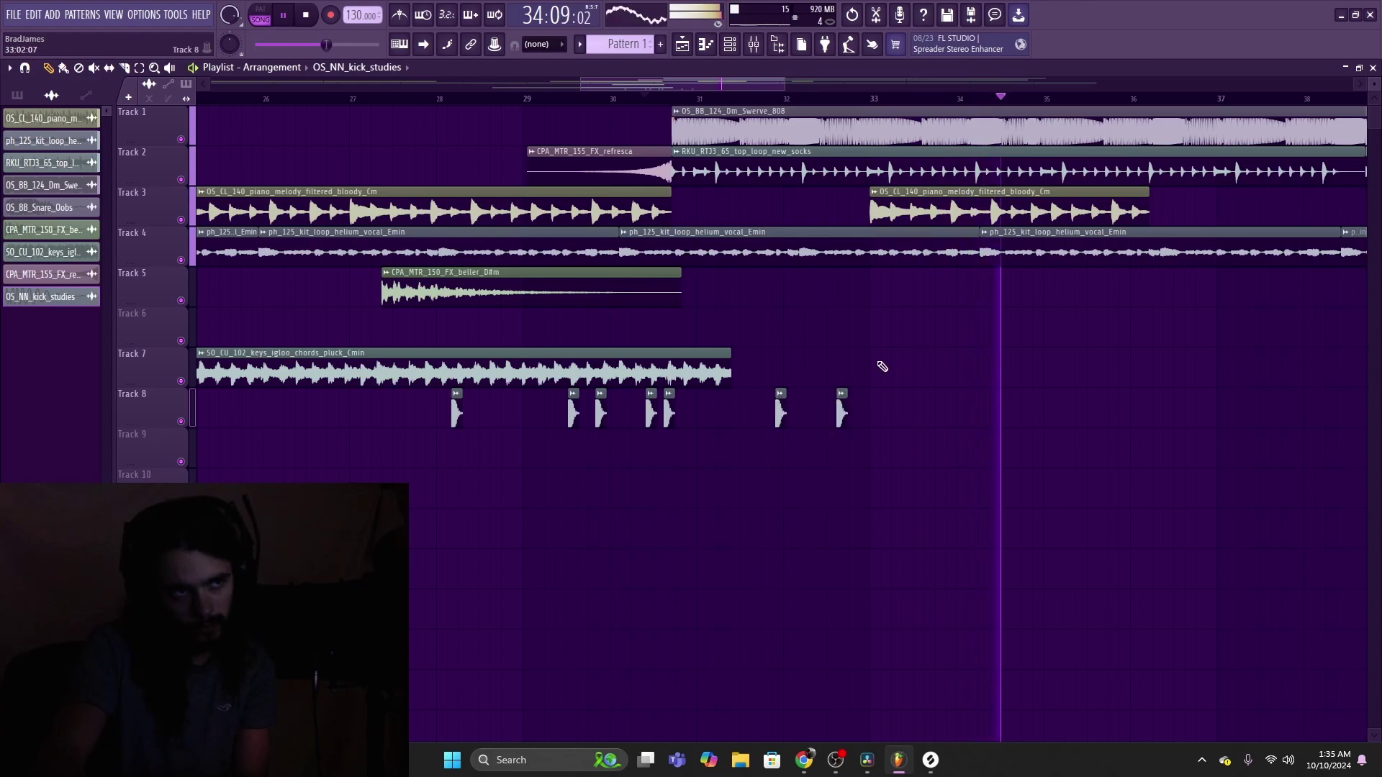
{"action": "left_click", "coordinate": [773, 99]}
{"action": "scroll", "coordinate": [772, 100], "scroll_direction": "down", "scroll_amount": 4}
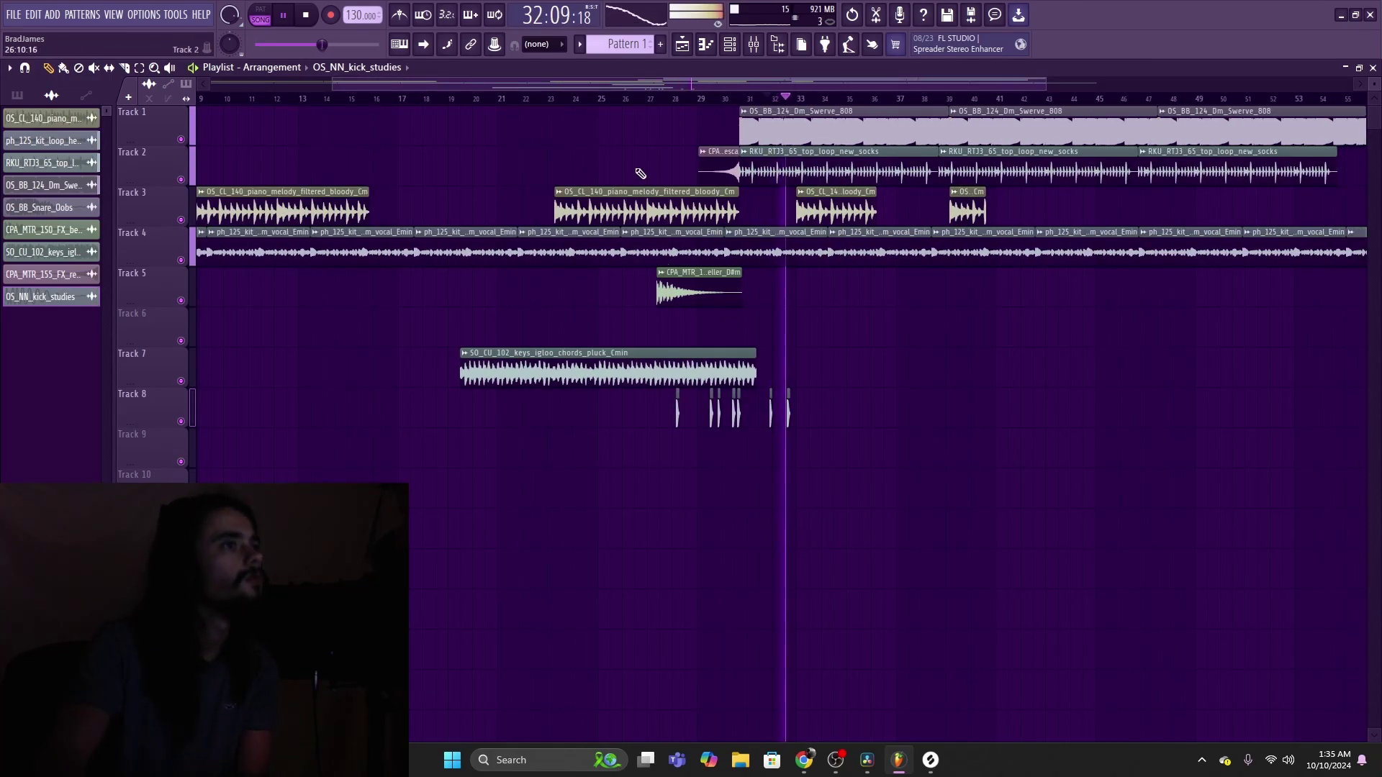
{"action": "scroll", "coordinate": [581, 94], "scroll_direction": "down", "scroll_amount": 5}
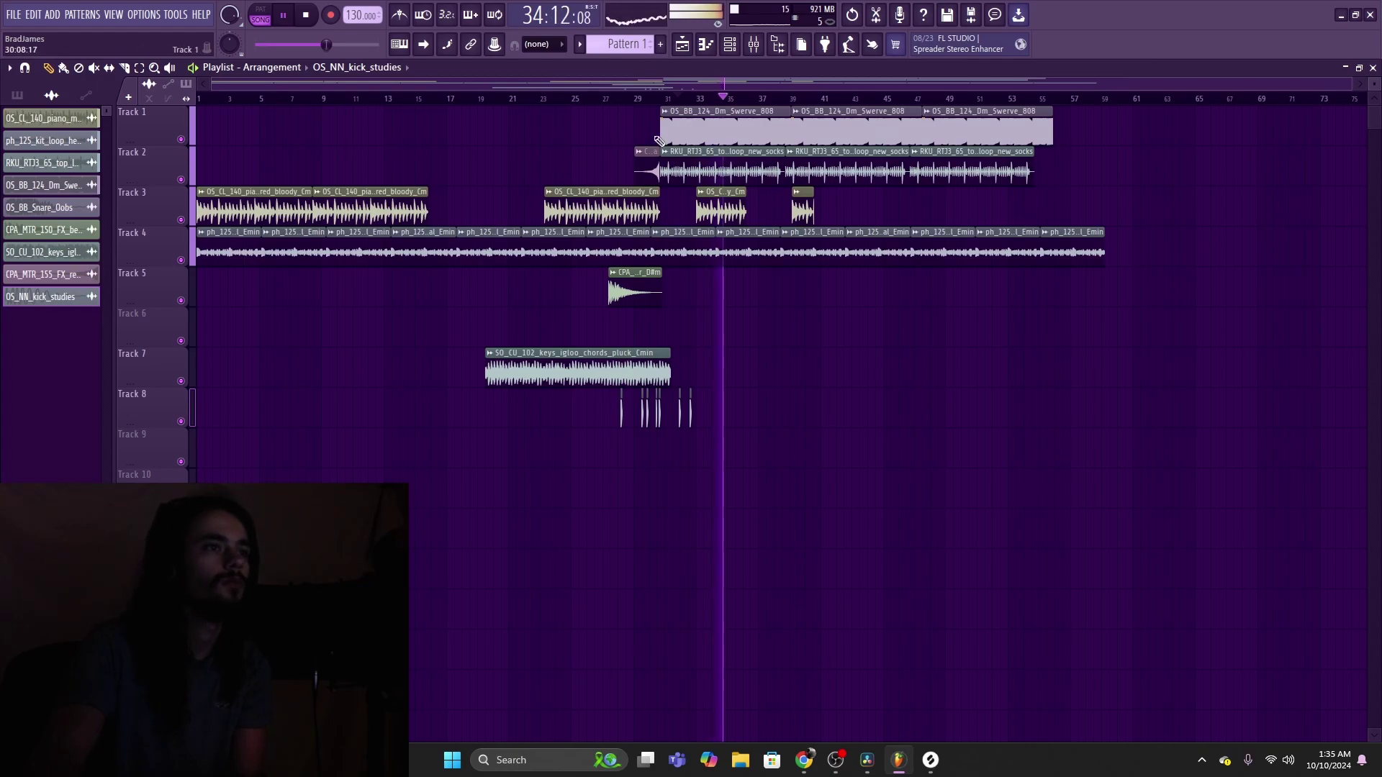
{"action": "left_click", "coordinate": [629, 100]}
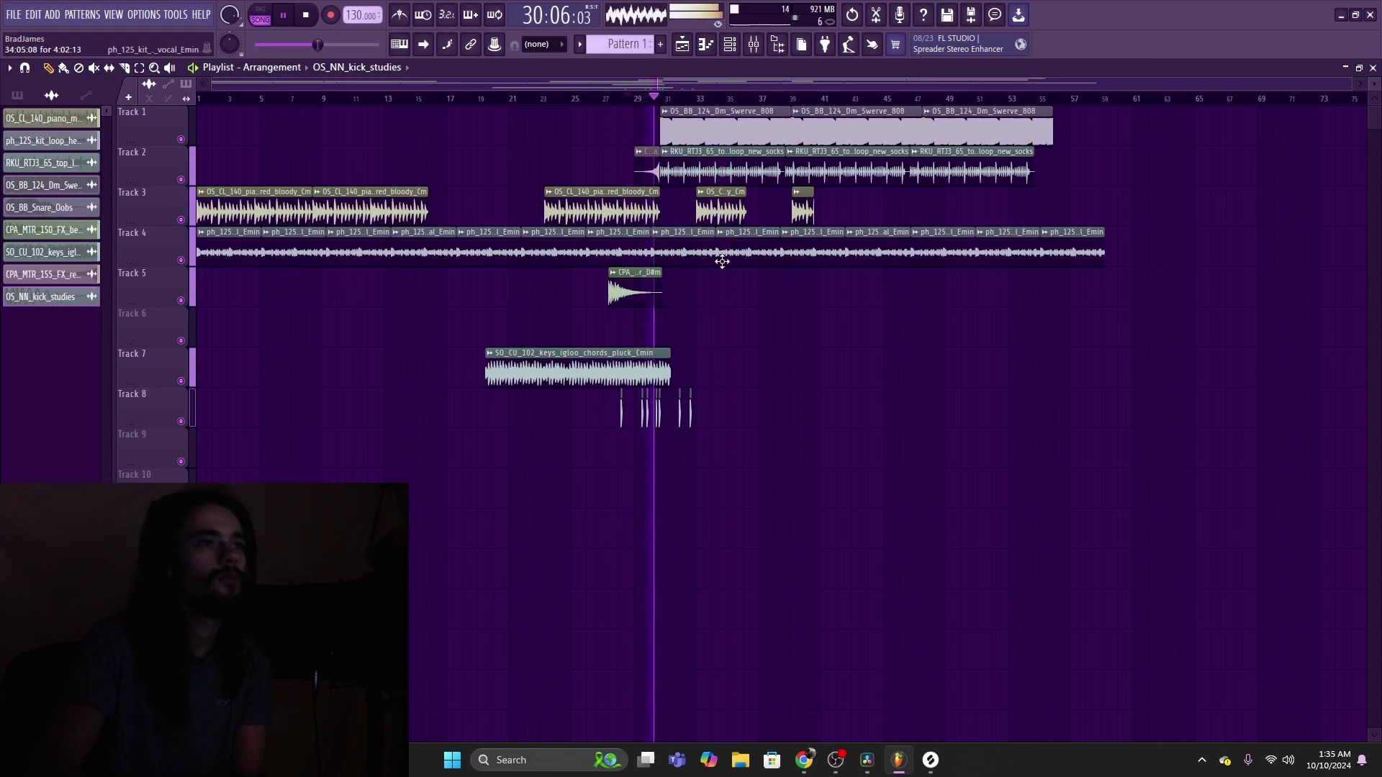
Step: Switch to Splice and preview more NEO-NOIR samples, including OS_NN_kick_rarri_truck.wav, OS_NN_61_drum_loop_enterprize.wav, OS_NN_hihat_sushi.wav and OS_NN_kick_kombat.wav
{"action": "left_click", "coordinate": [930, 760]}
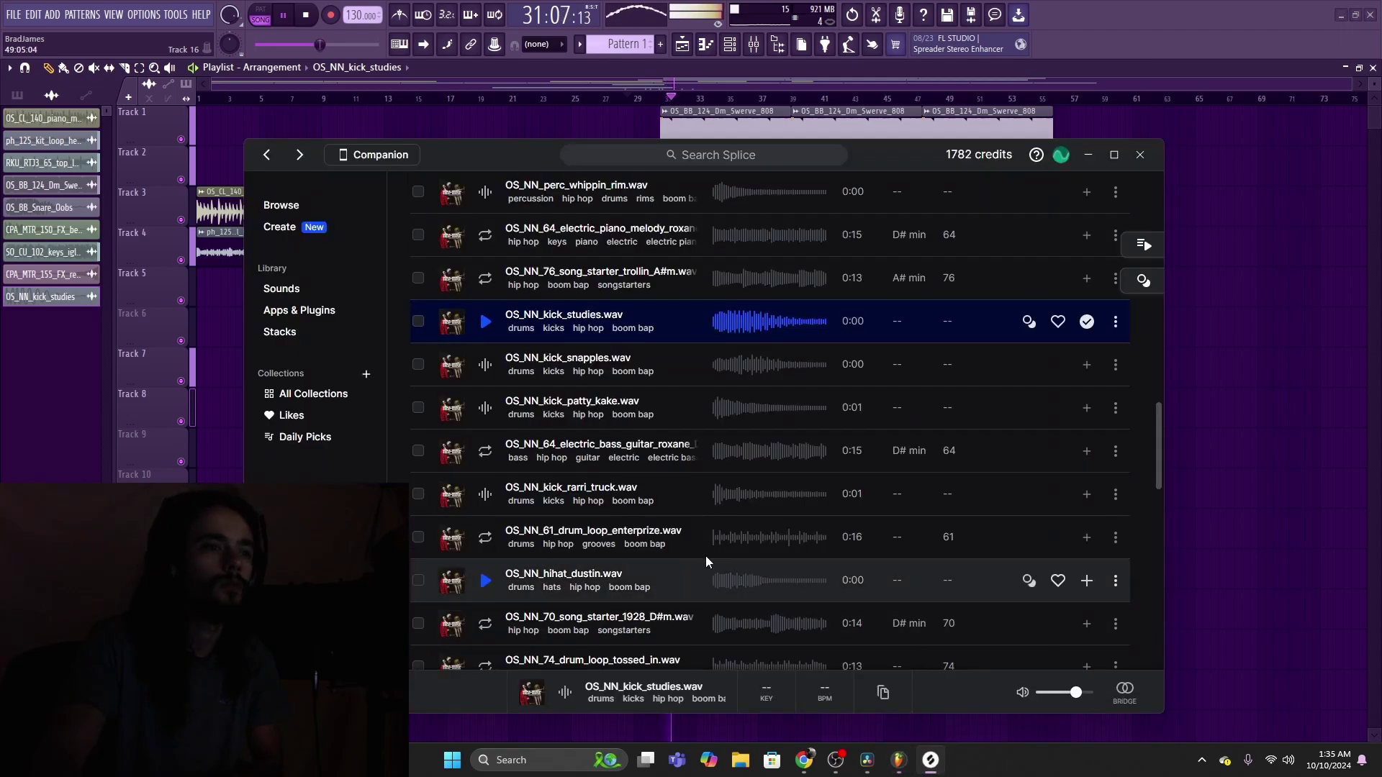
{"action": "left_click", "coordinate": [479, 494]}
{"action": "left_click", "coordinate": [485, 538]}
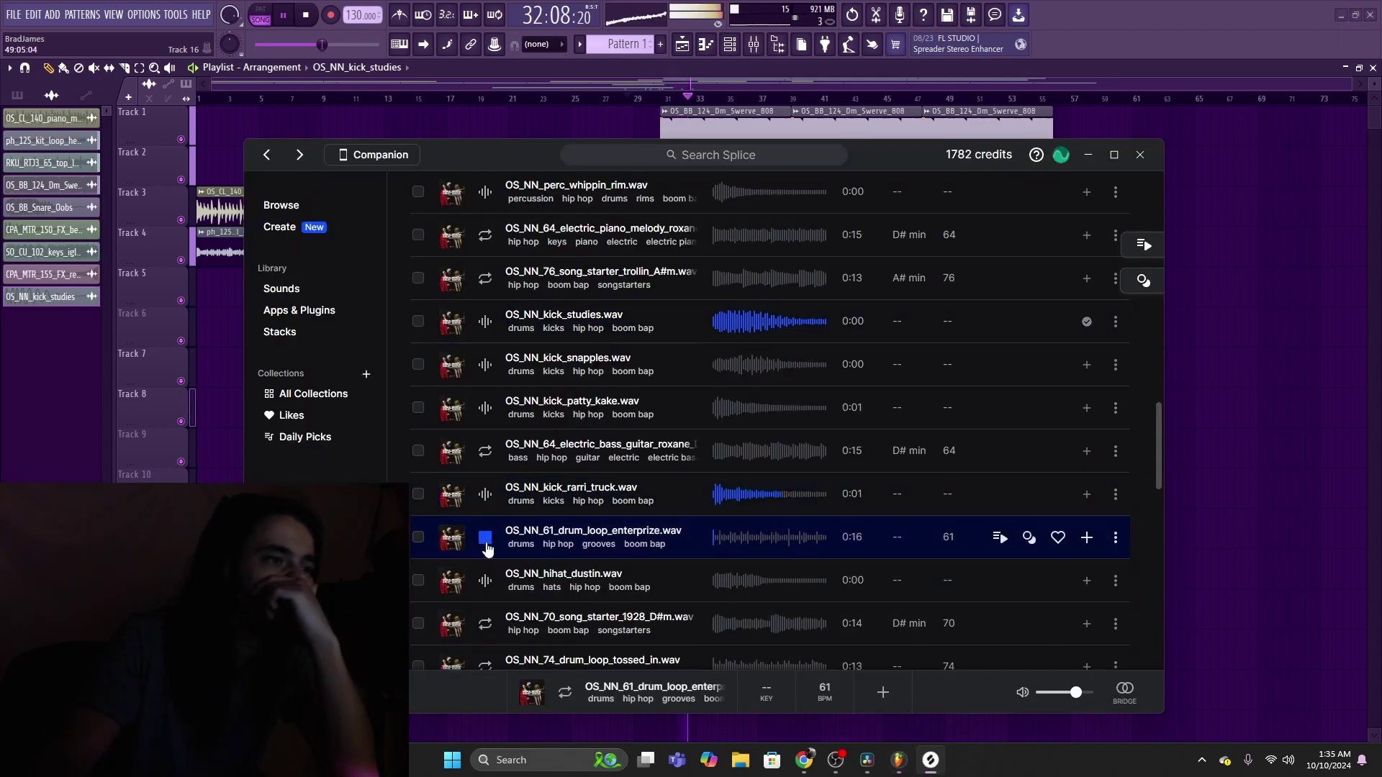
{"action": "scroll", "coordinate": [488, 537], "scroll_direction": "down", "scroll_amount": 5}
{"action": "left_click", "coordinate": [486, 519]}
{"action": "scroll", "coordinate": [495, 544], "scroll_direction": "down", "scroll_amount": 1}
{"action": "left_click", "coordinate": [488, 507]}
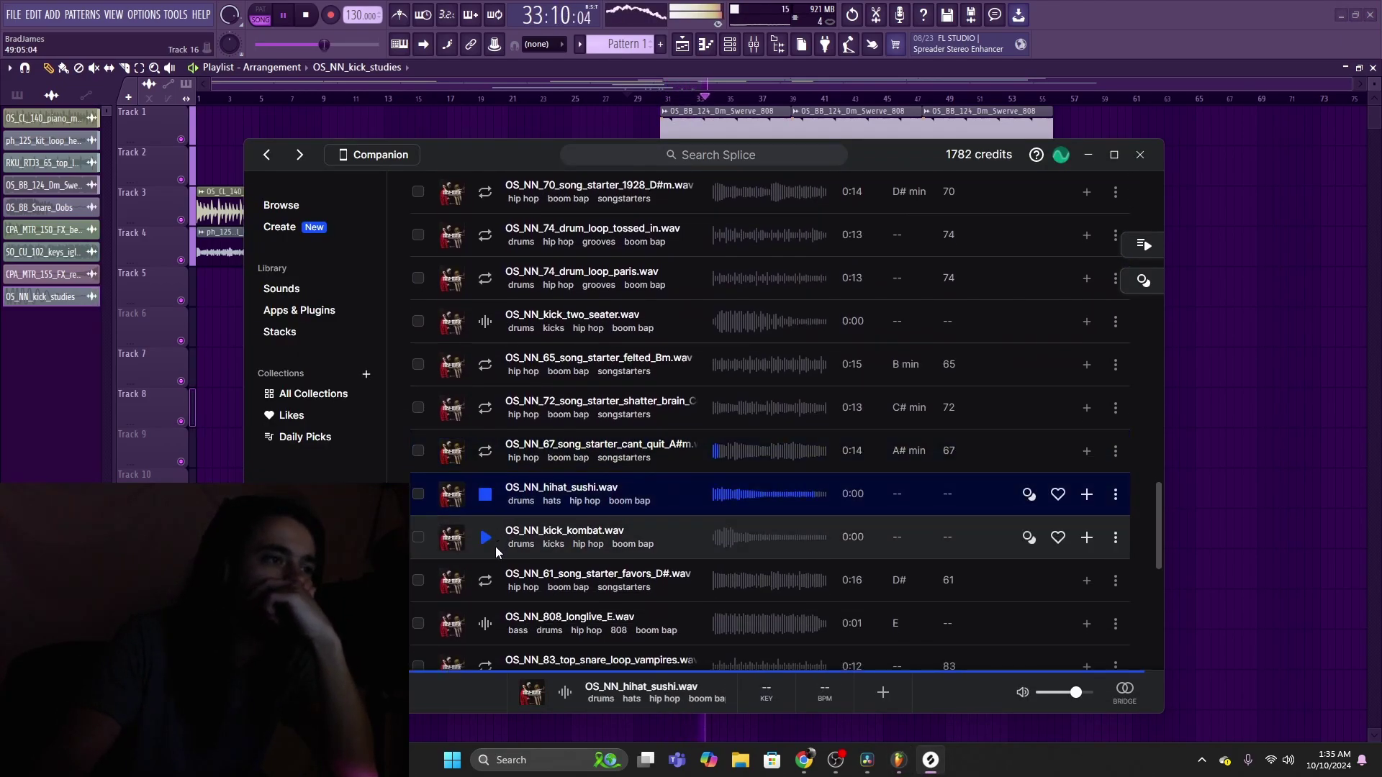
{"action": "left_click", "coordinate": [494, 547]}
Step: Open the Deranged Textures pack from the Nightmare FX collection and look through its sample list
{"action": "left_click", "coordinate": [331, 203]}
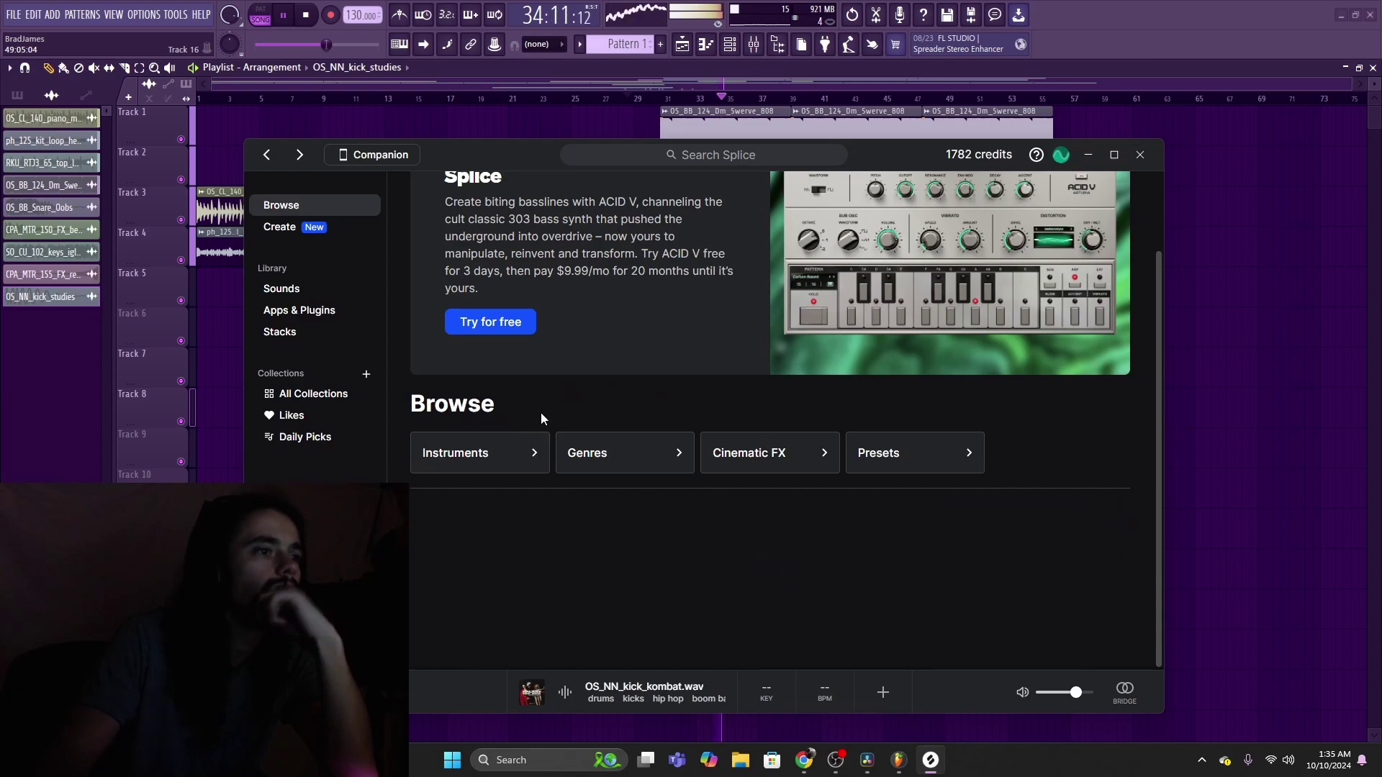
{"action": "scroll", "coordinate": [619, 439], "scroll_direction": "down", "scroll_amount": 10}
{"action": "scroll", "coordinate": [603, 441], "scroll_direction": "down", "scroll_amount": 3}
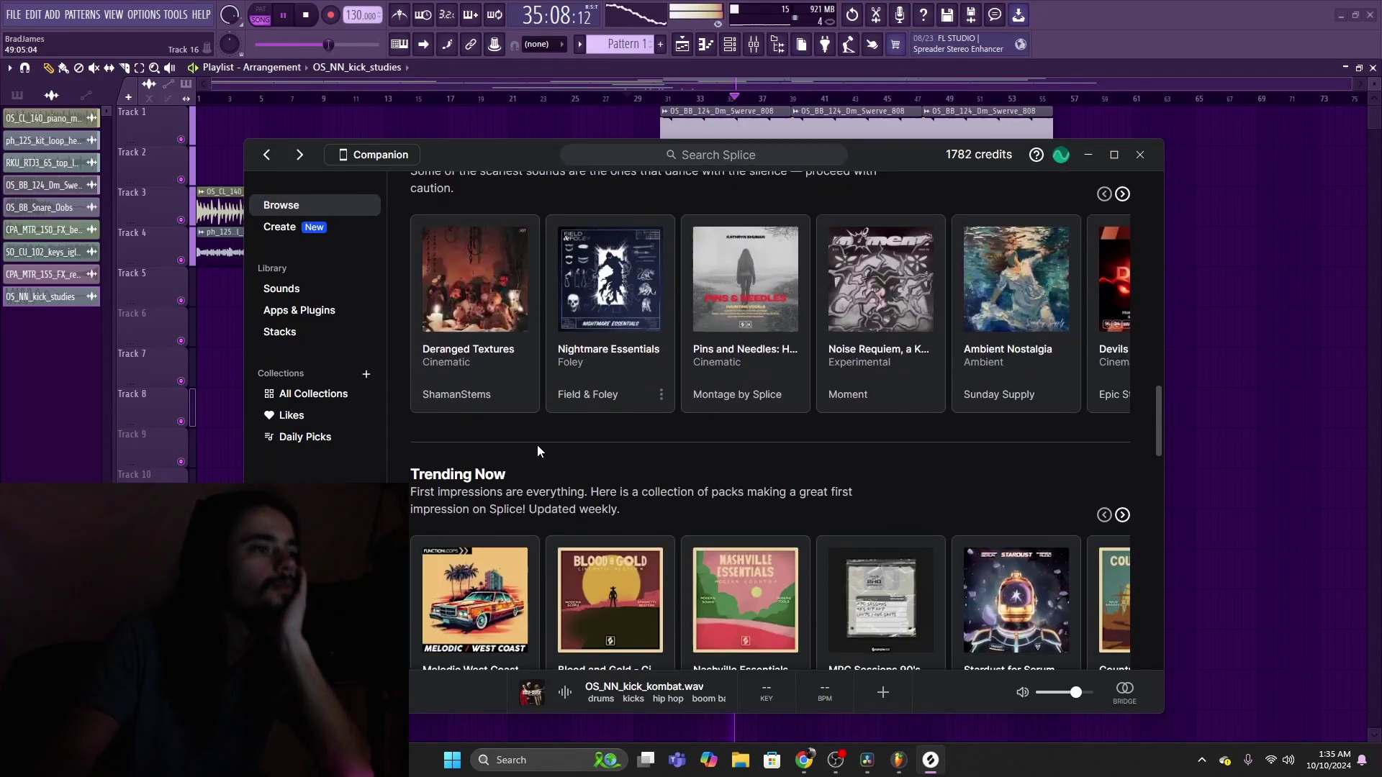
{"action": "left_click", "coordinate": [452, 330]}
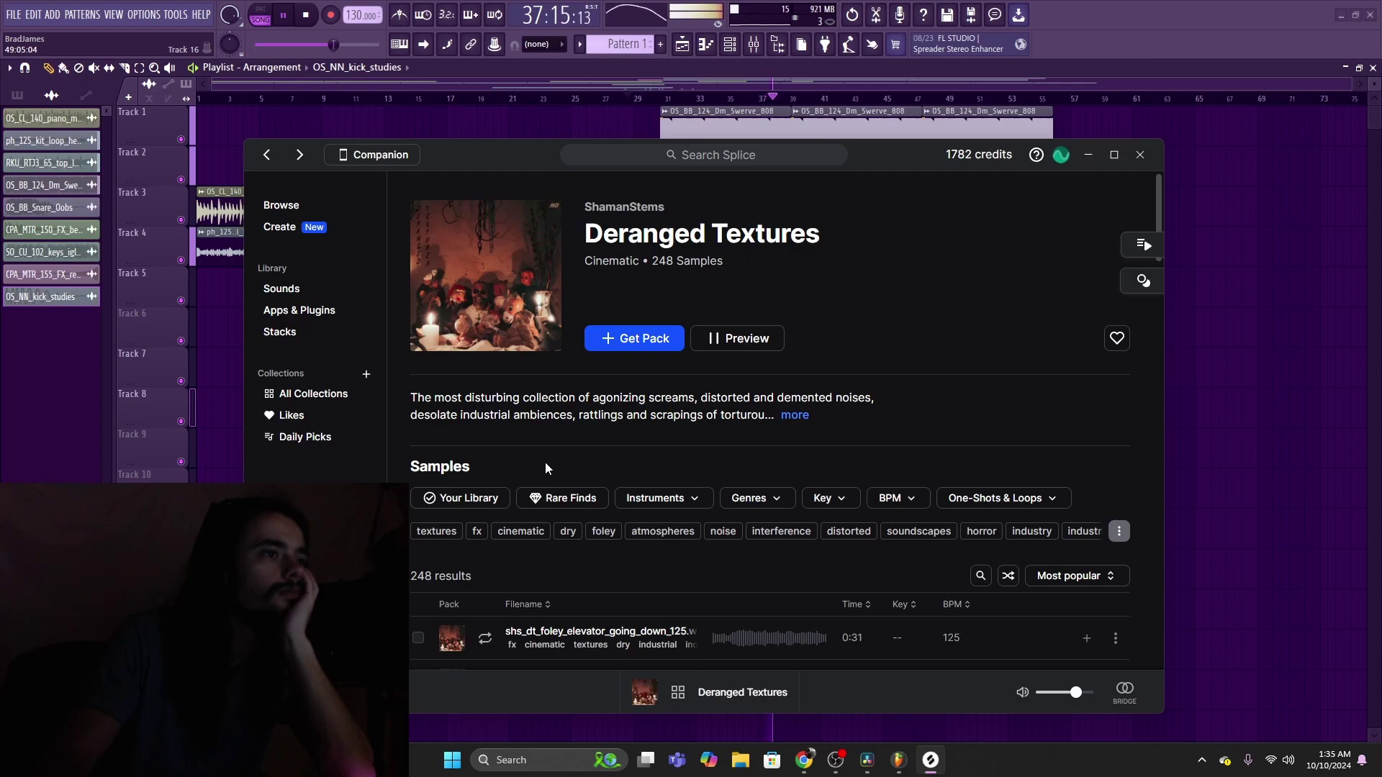
{"action": "scroll", "coordinate": [485, 568], "scroll_direction": "down", "scroll_amount": 4}
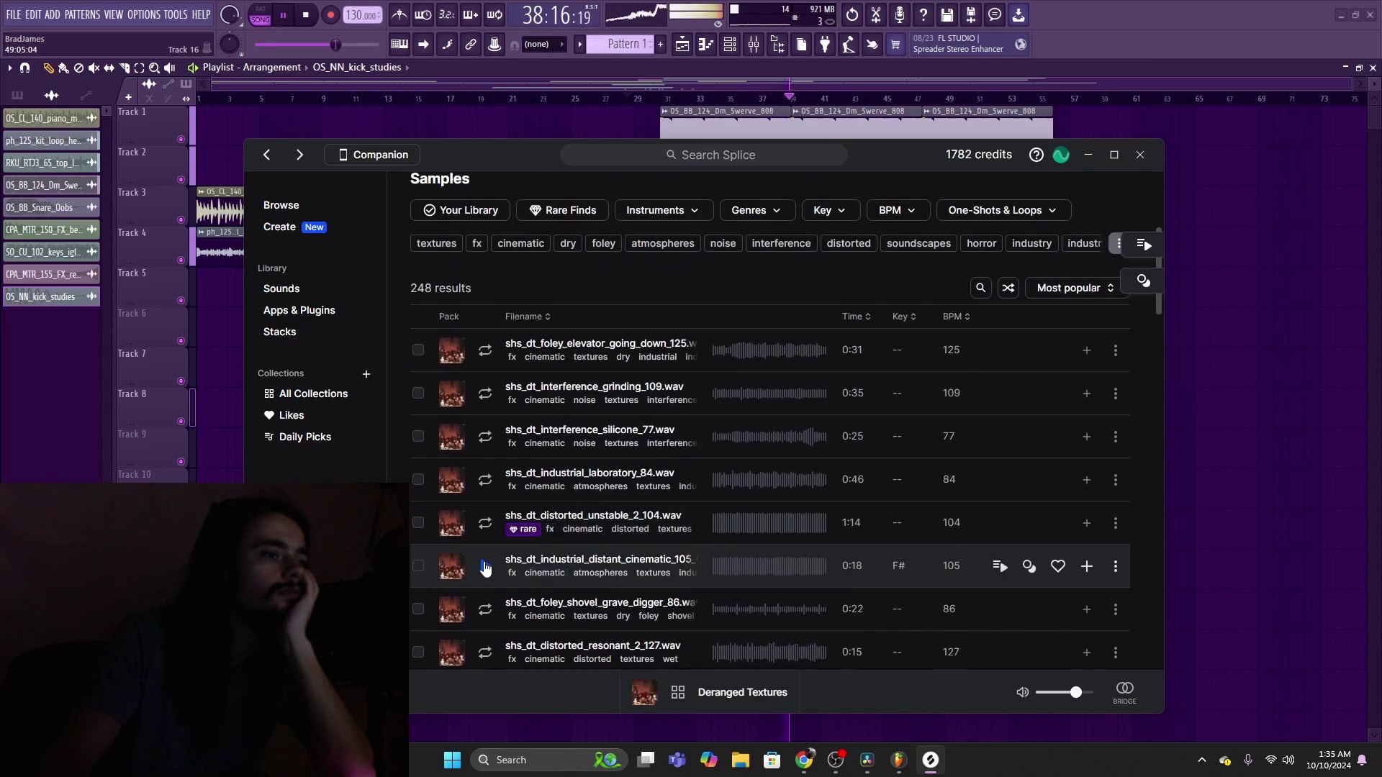
Step: Preview Deranged Textures samples, including the industrial distant cinematic texture, shs_dt_interference_dead_circuit_81.wav and the metal rusty door creak foley
{"action": "left_click", "coordinate": [485, 568]}
{"action": "scroll", "coordinate": [489, 547], "scroll_direction": "down", "scroll_amount": 4}
{"action": "left_click", "coordinate": [502, 497]}
{"action": "scroll", "coordinate": [502, 496], "scroll_direction": "down", "scroll_amount": 3}
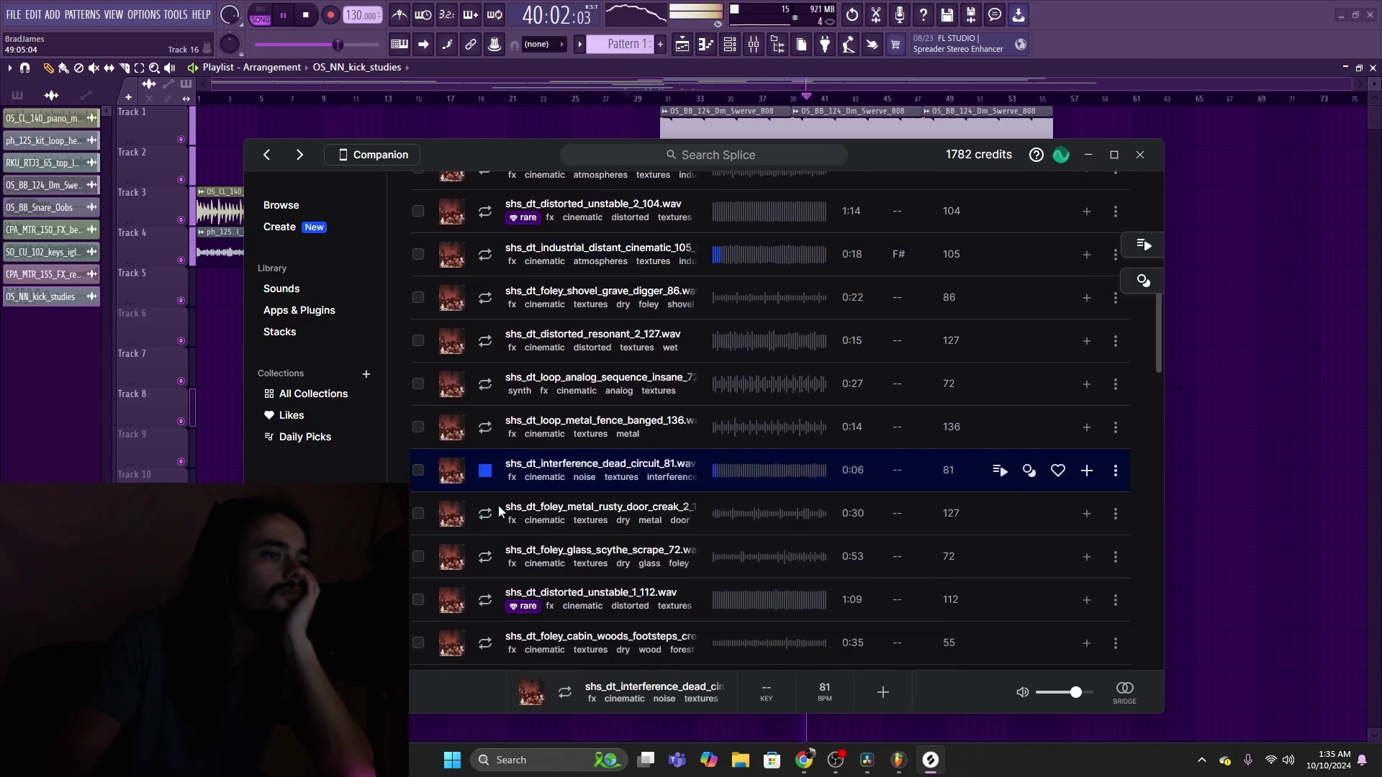
{"action": "left_click", "coordinate": [489, 321]}
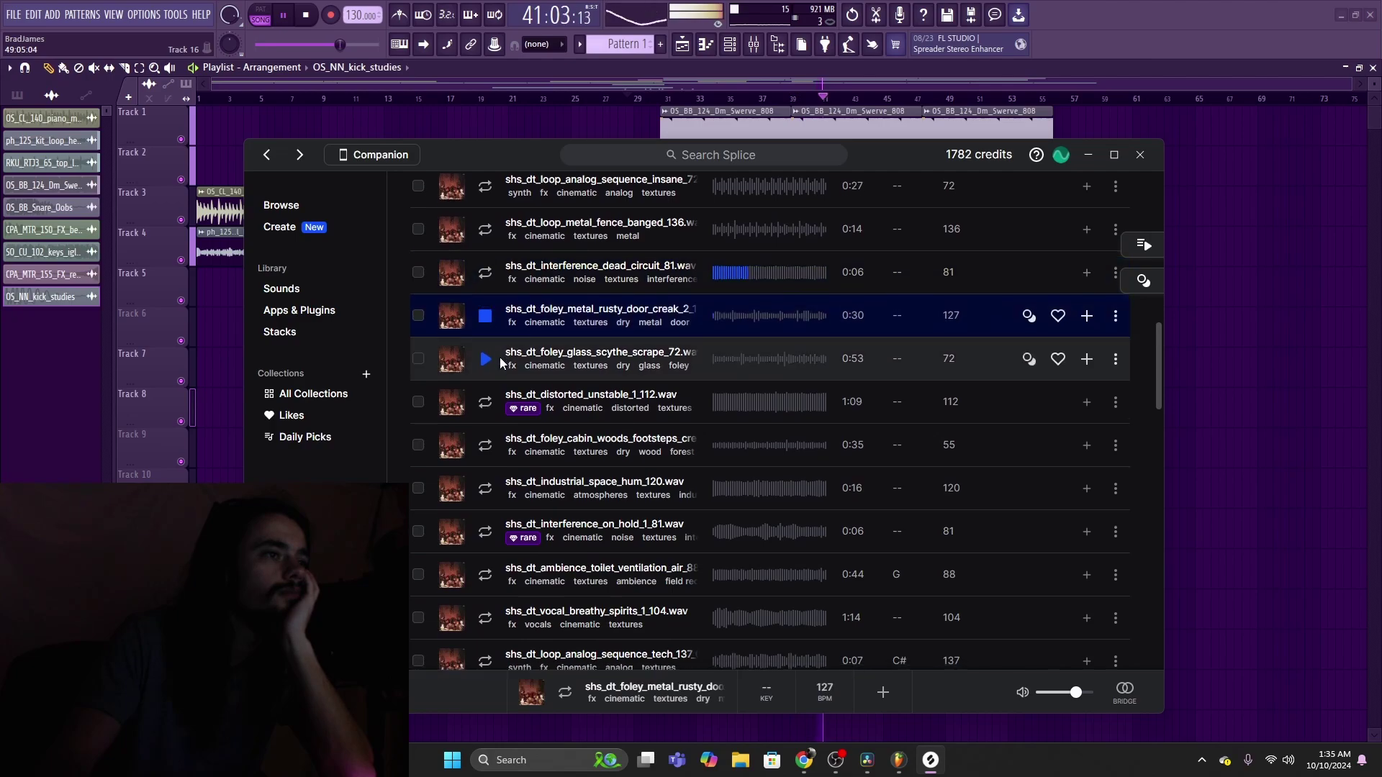
{"action": "scroll", "coordinate": [489, 321], "scroll_direction": "down", "scroll_amount": 2}
Step: Return to the Splice browse page and look through its featured sample packs, including the Trending Now collection
{"action": "left_click", "coordinate": [308, 226]}
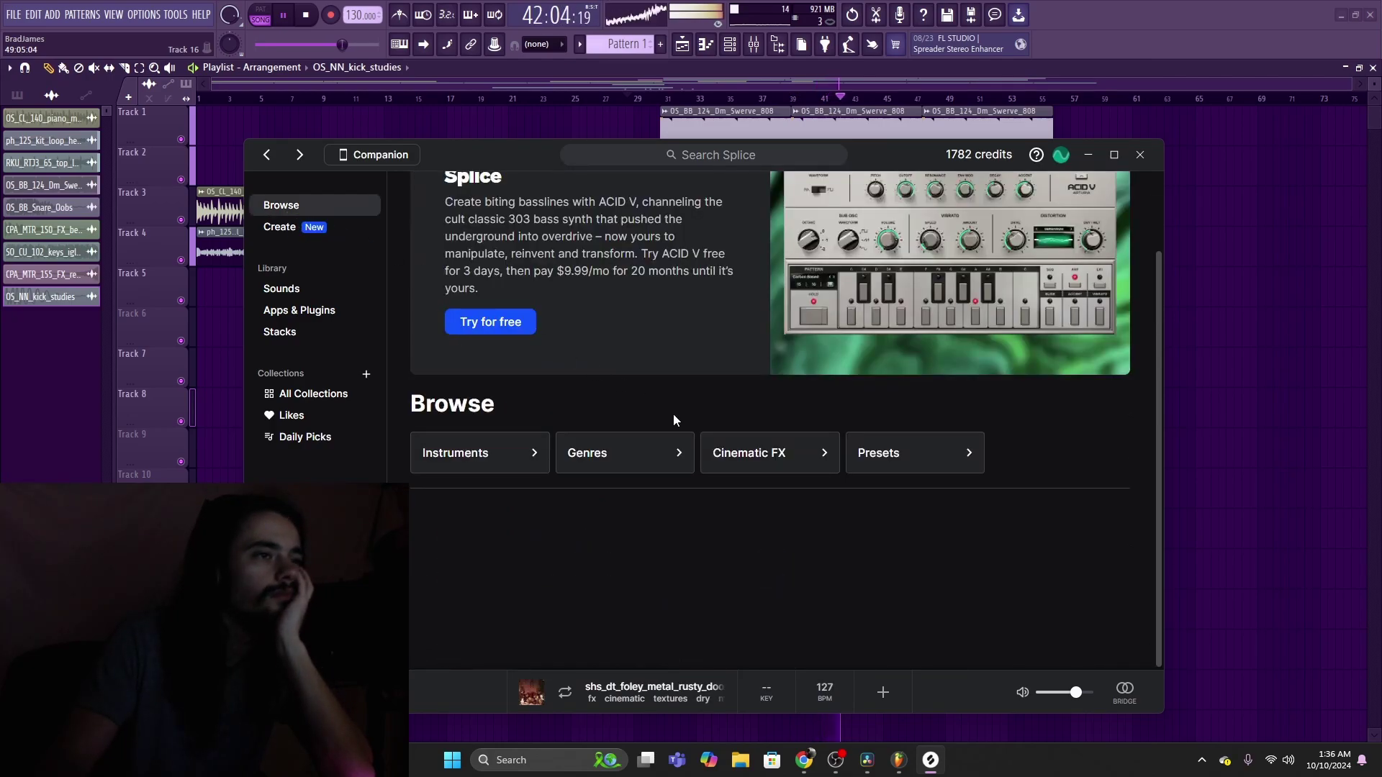
{"action": "scroll", "coordinate": [676, 418], "scroll_direction": "down", "scroll_amount": 6}
{"action": "scroll", "coordinate": [681, 423], "scroll_direction": "down", "scroll_amount": 11}
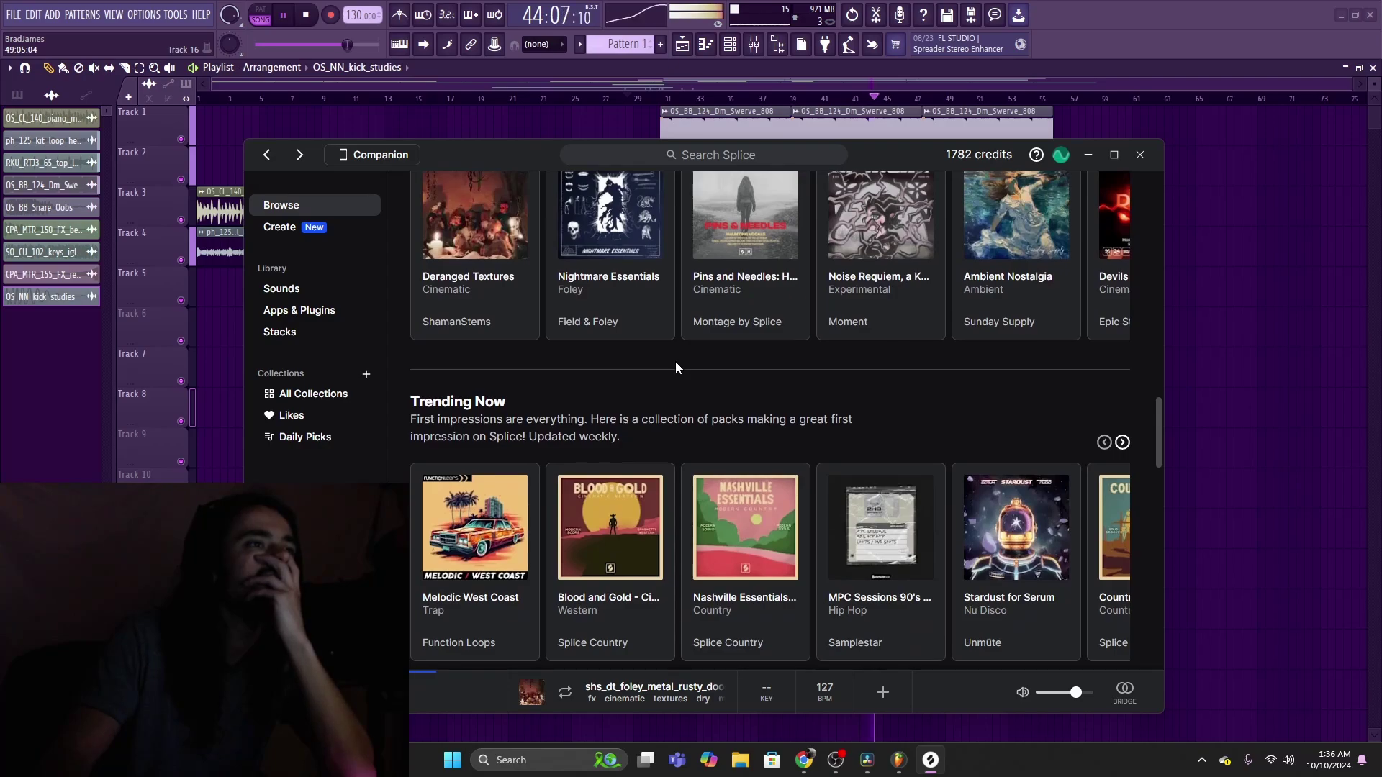
{"action": "scroll", "coordinate": [675, 361], "scroll_direction": "down", "scroll_amount": 5}
Step: Switch back to FL Studio and play the arrangement from bar 1, from about bar 26 and from about bar 11
{"action": "left_click", "coordinate": [599, 79]}
{"action": "left_click_drag", "start_coordinate": [572, 103], "coordinate": [268, 111]}
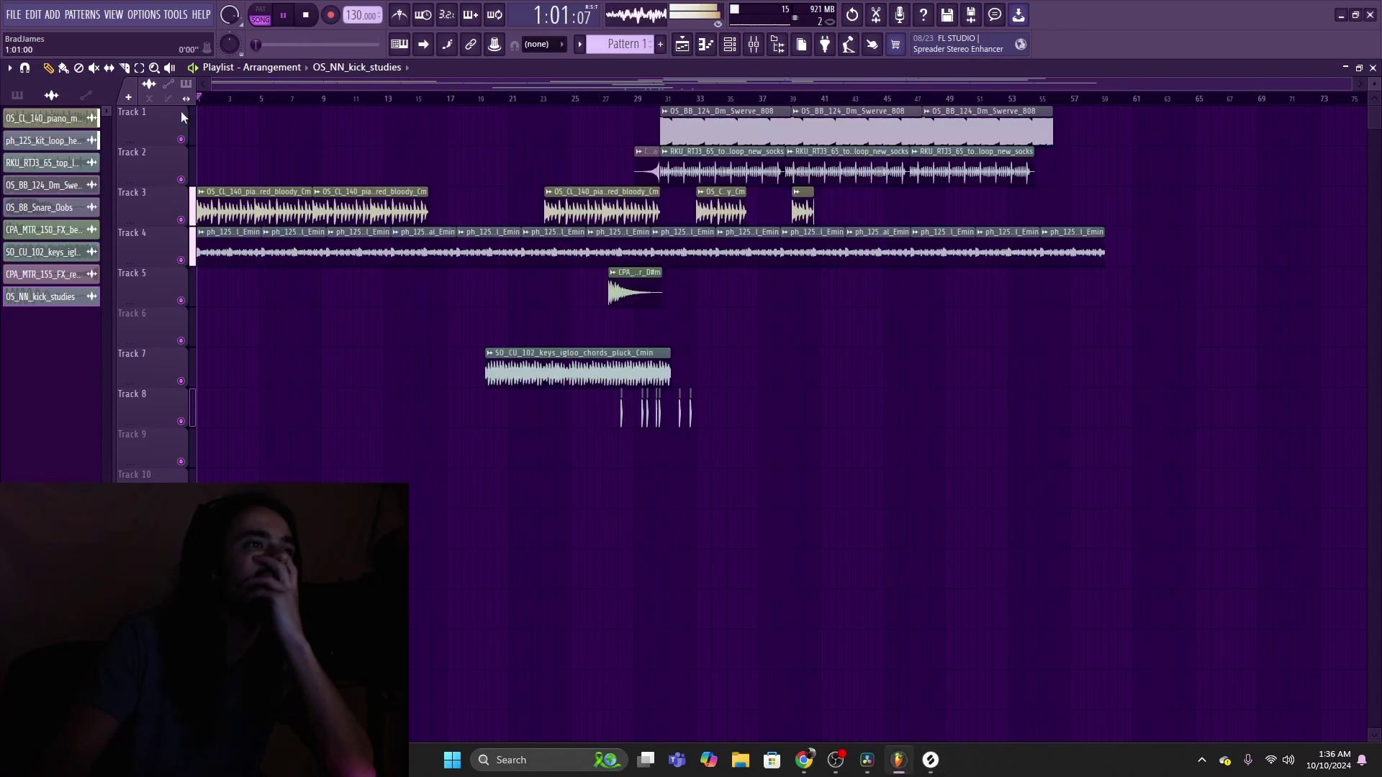
{"action": "right_click", "coordinate": [595, 98]}
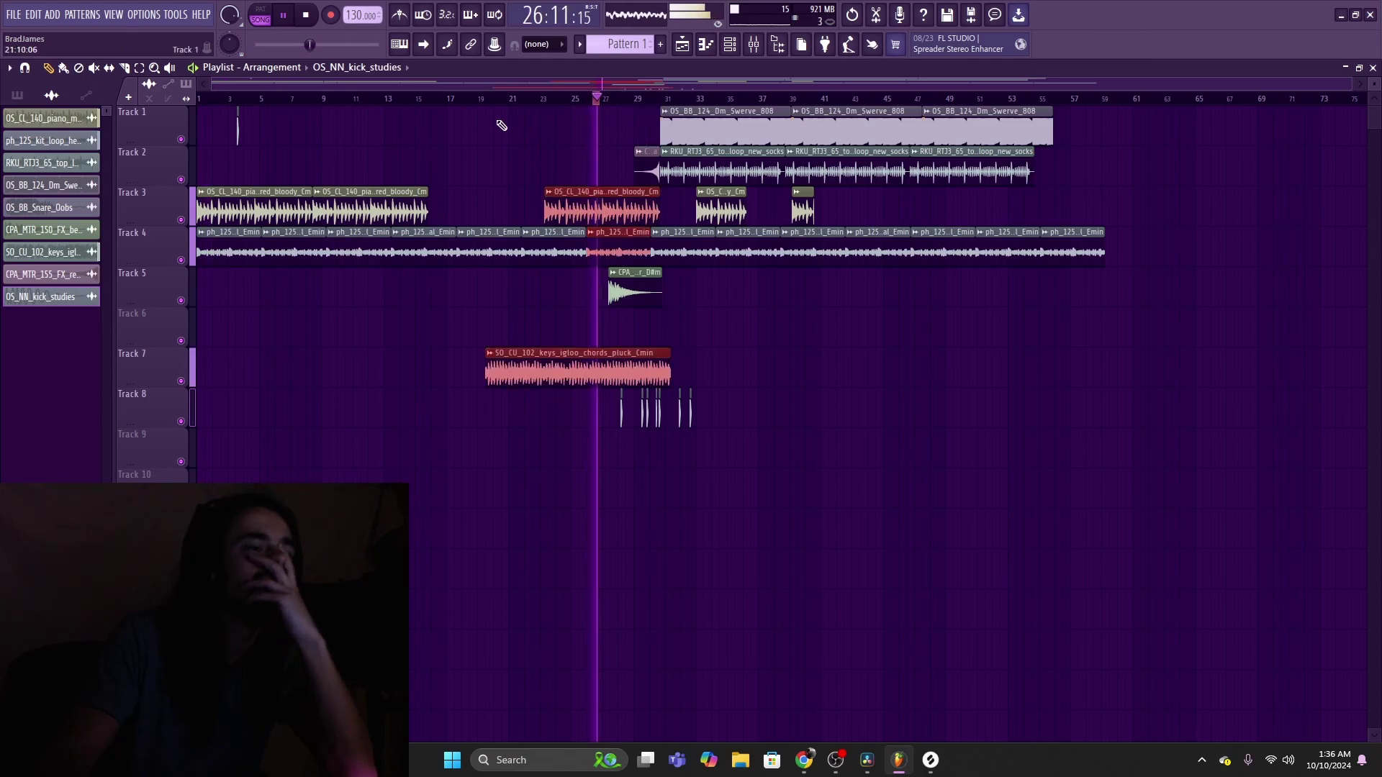
{"action": "left_click", "coordinate": [368, 100]}
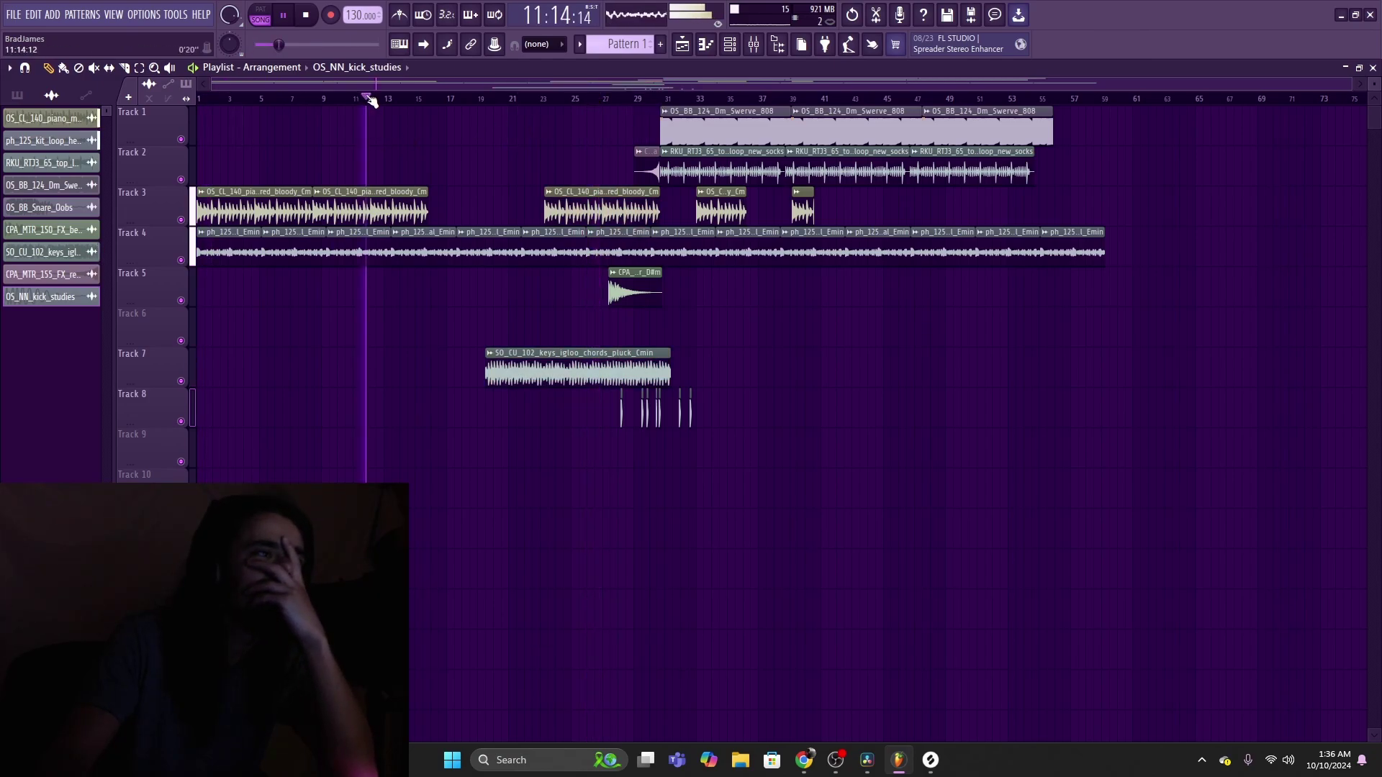